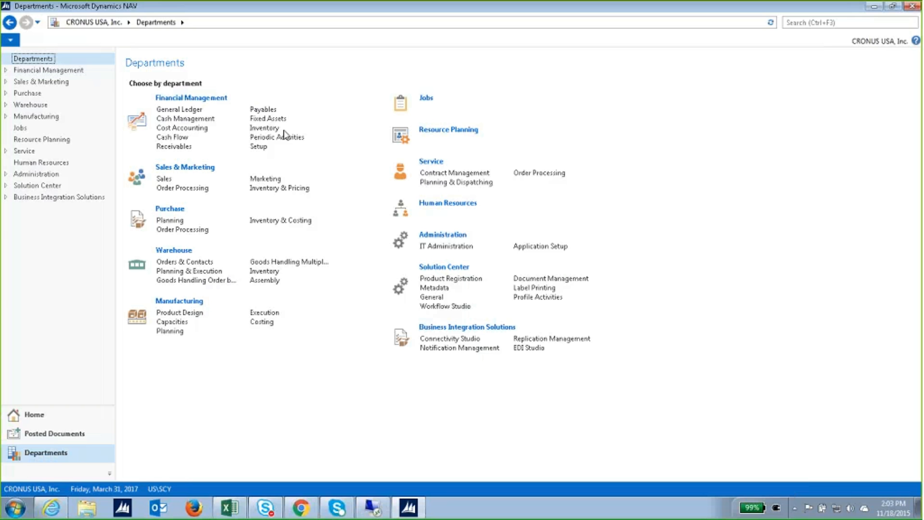
# Open the Fixed Assets department page and scroll down to its Administration Setup entries.
pyautogui.click(268, 119)
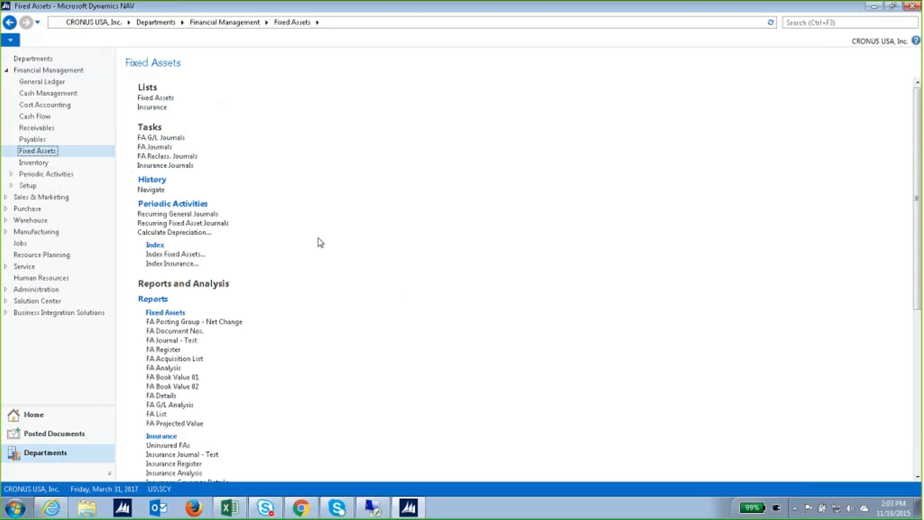
pyautogui.scroll(-10, 320, 242)
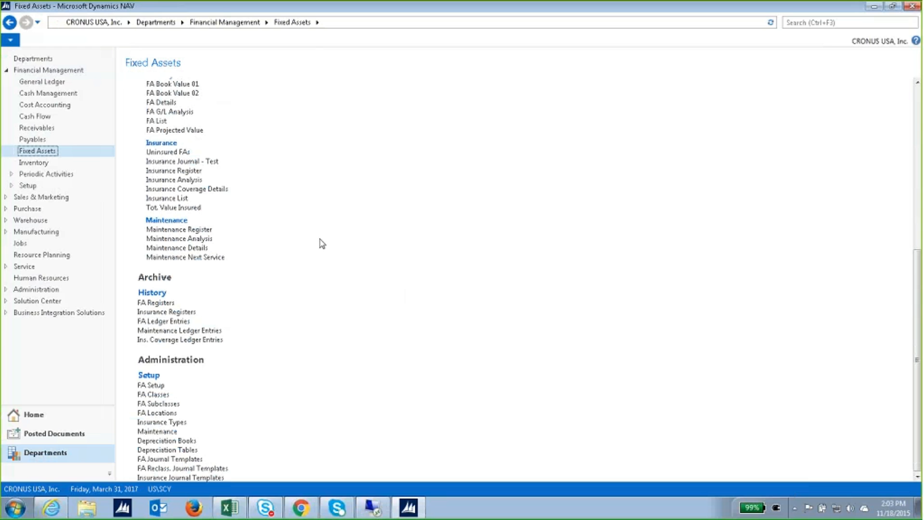
# Open the Depreciation Book List with the GAAP and TAX books, widening its window.
pyautogui.click(180, 444)
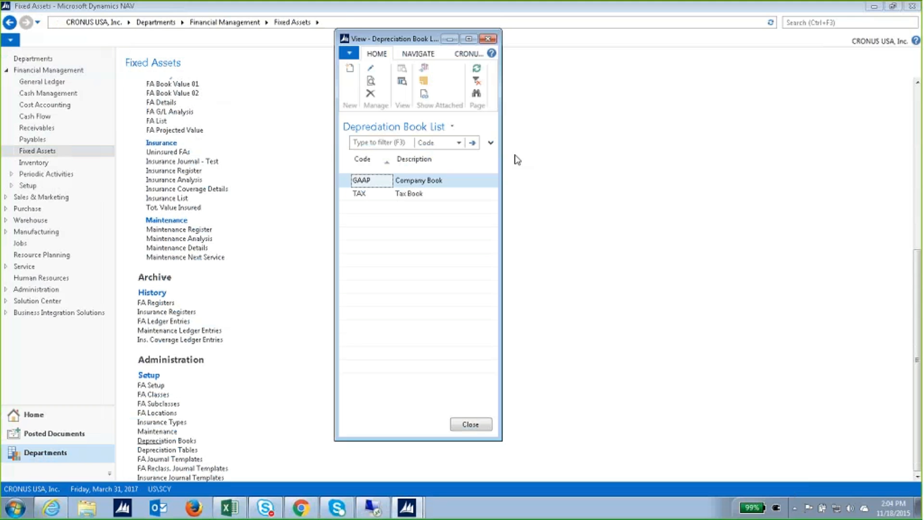
pyautogui.moveTo(503, 163); pyautogui.dragTo(671, 151)
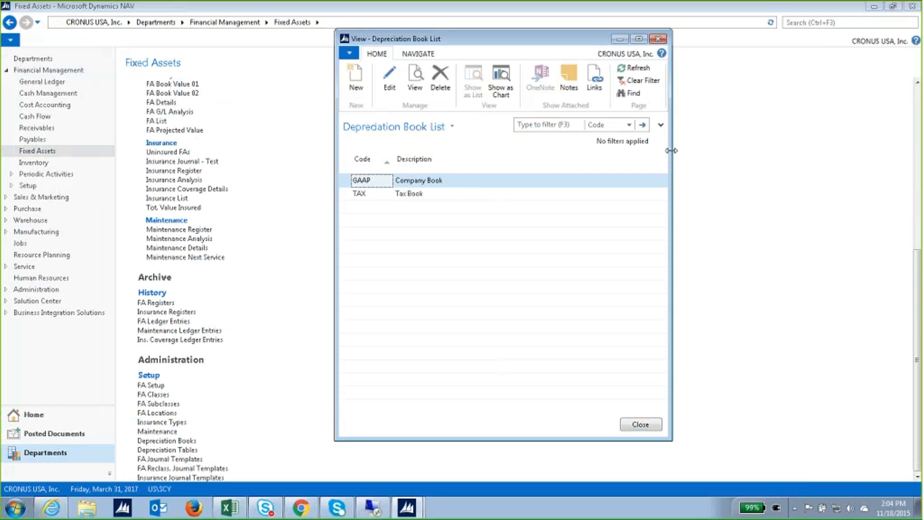
# Open the GAAP – Company Book card, then reposition and enlarge its window.
pyautogui.doubleClick(424, 181)
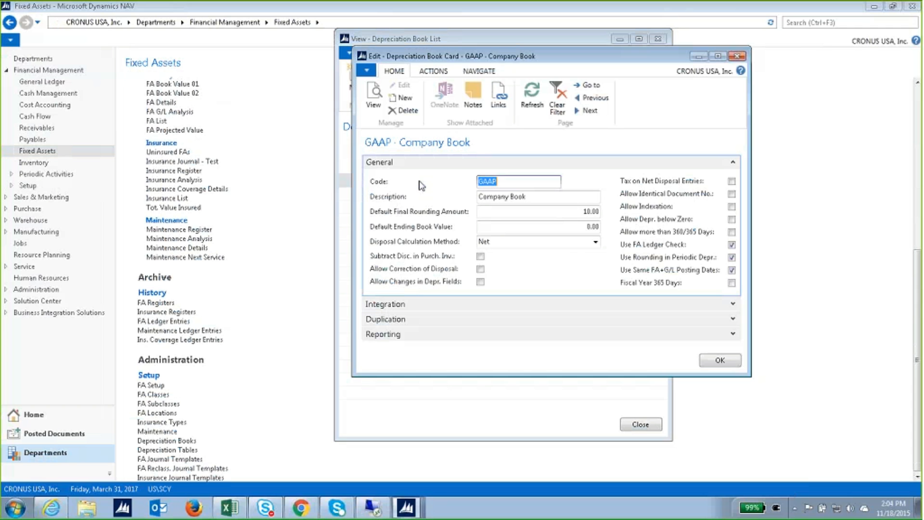
pyautogui.moveTo(585, 58); pyautogui.dragTo(516, 41)
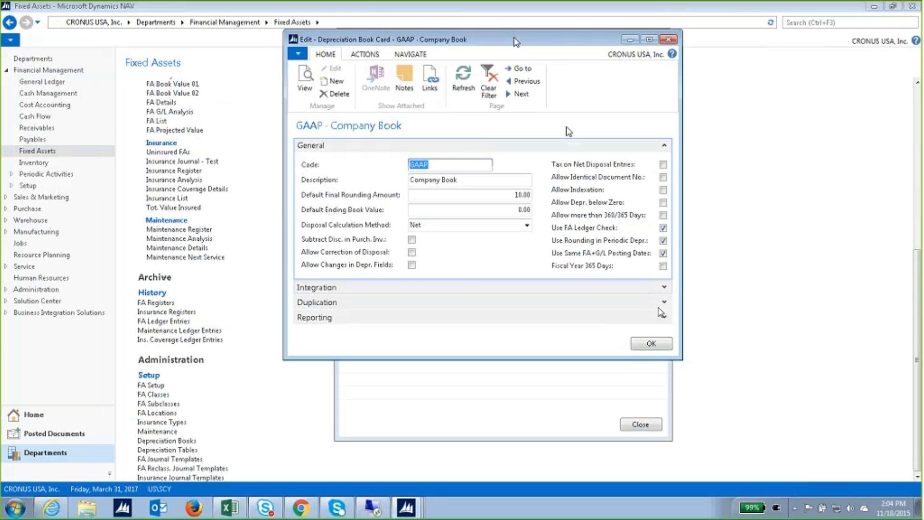
pyautogui.moveTo(681, 359); pyautogui.dragTo(802, 390)
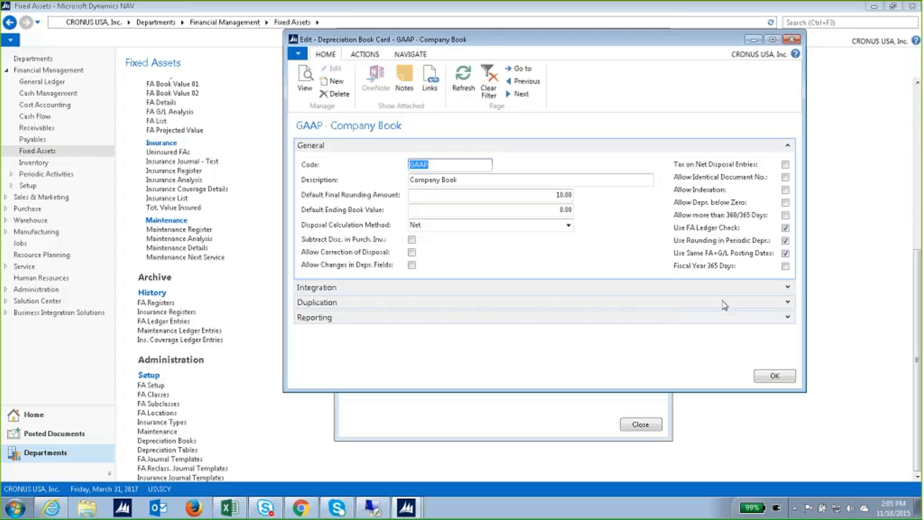
# Expand the GAAP card's Integration section, showing every G/L integration option checked.
pyautogui.click(787, 288)
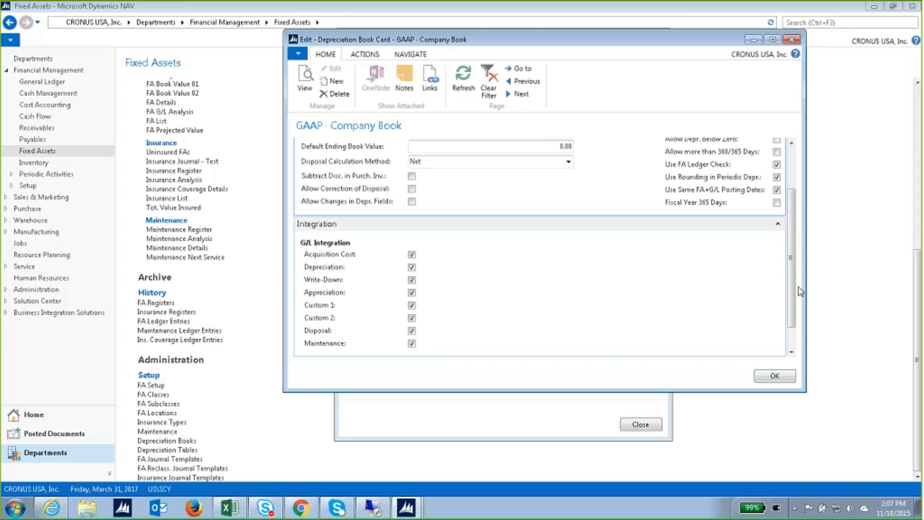
# Collapse the GAAP card's Integration section, leaving only the general settings visible.
pyautogui.click(782, 225)
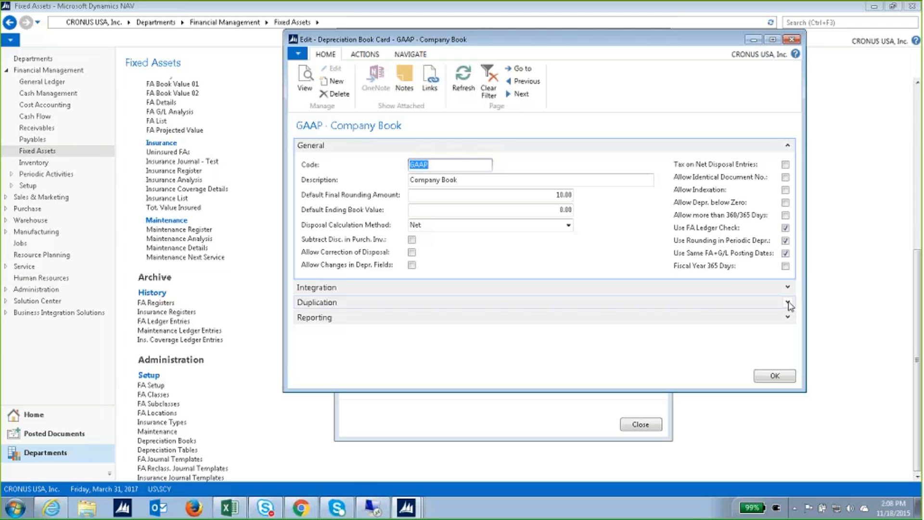
# Review the GAAP book's Duplication and Reporting sections, then close the card with OK.
pyautogui.click(788, 303)
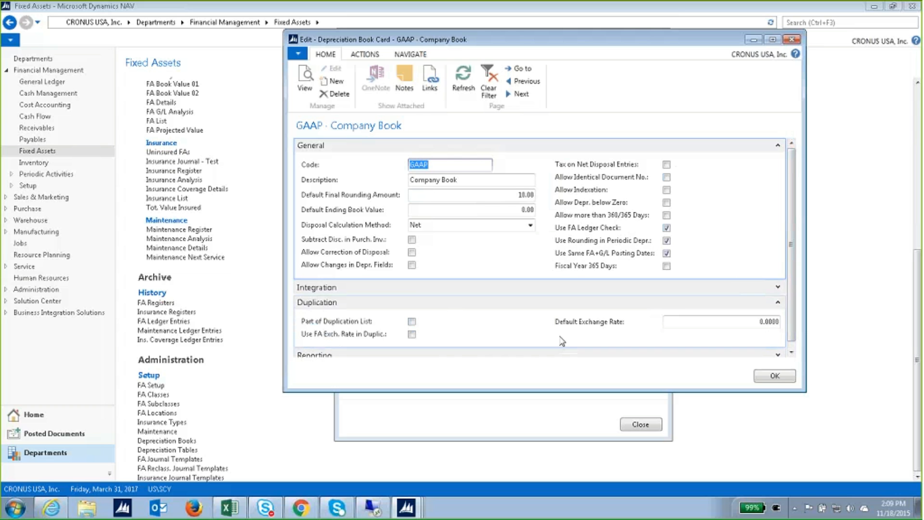
pyautogui.click(778, 304)
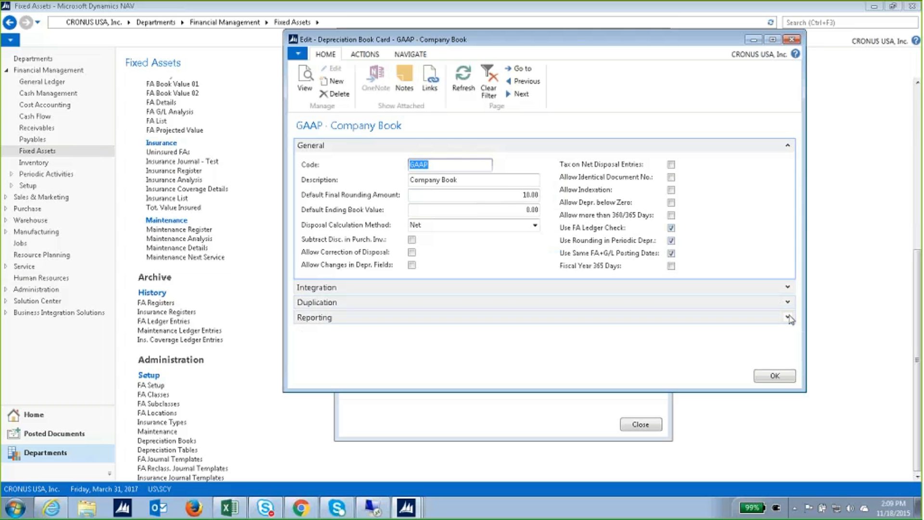
pyautogui.click(778, 316)
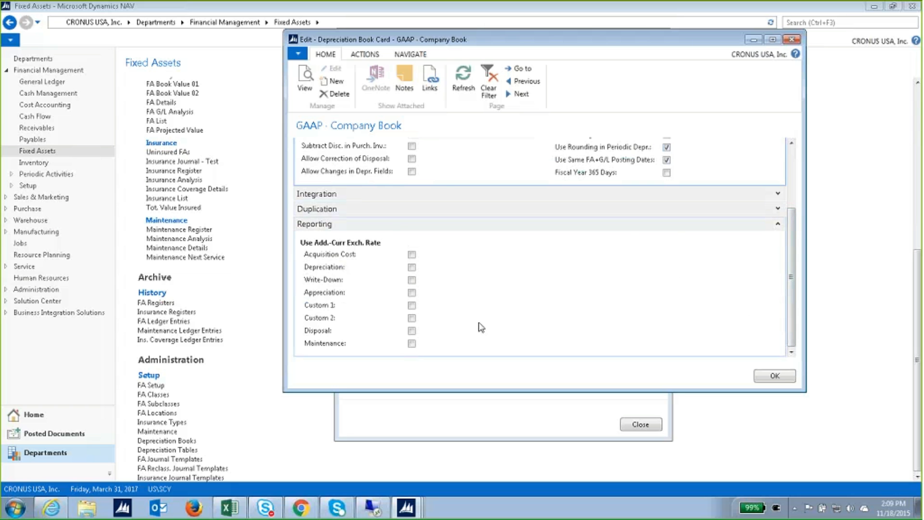
pyautogui.click(775, 376)
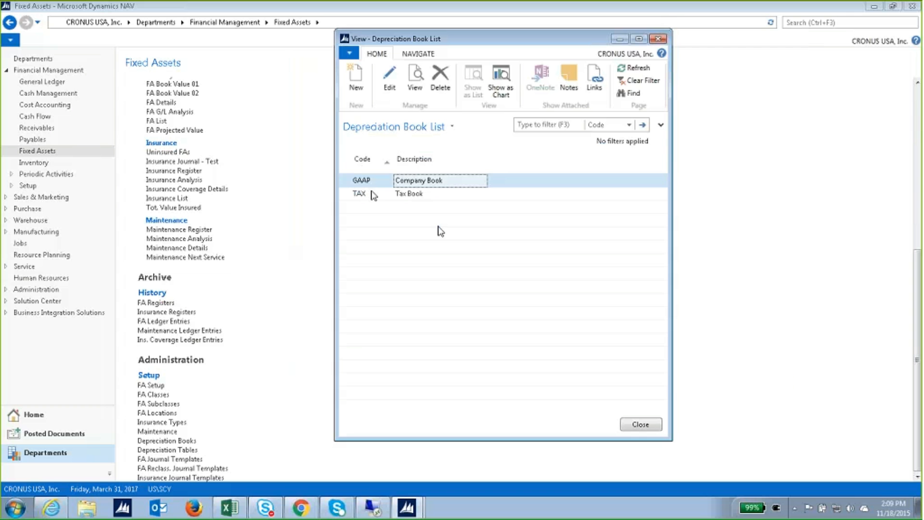
# Review the TAX – Tax Book card's Integration and Duplication settings, then close it and the list.
pyautogui.doubleClick(371, 195)
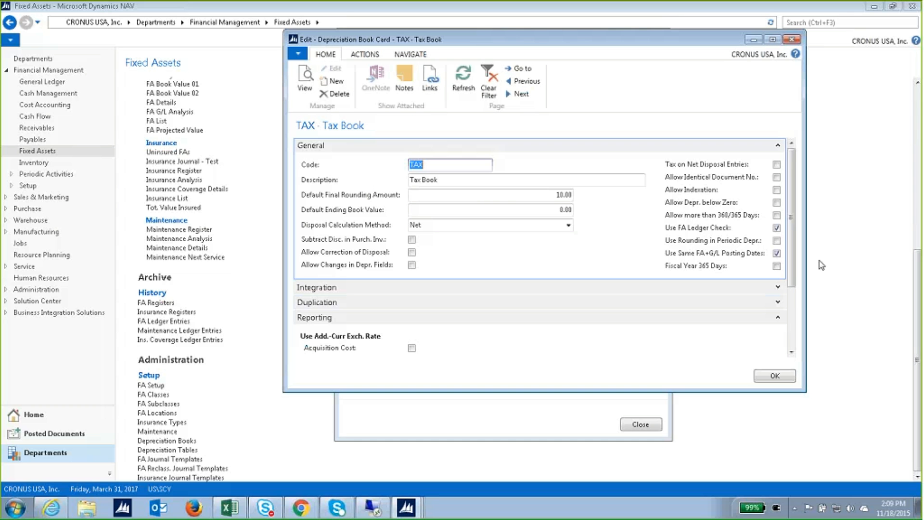
pyautogui.click(778, 286)
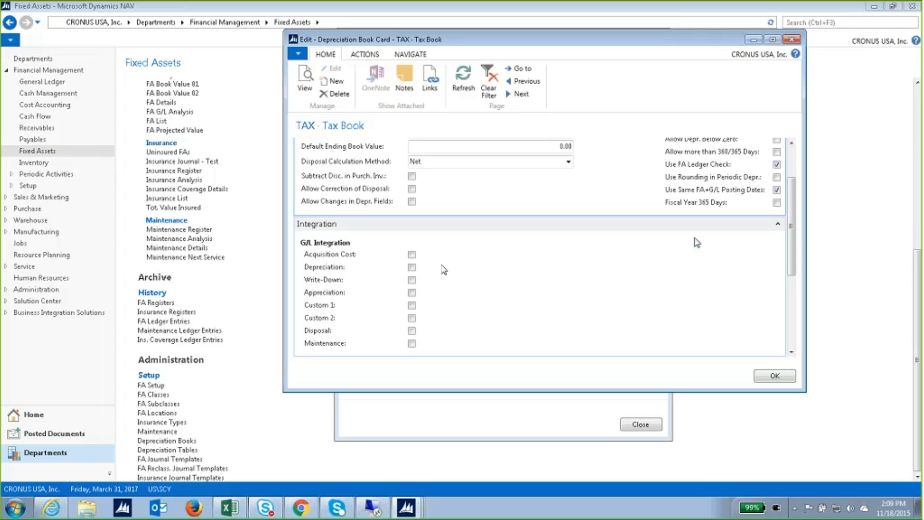
pyautogui.click(778, 224)
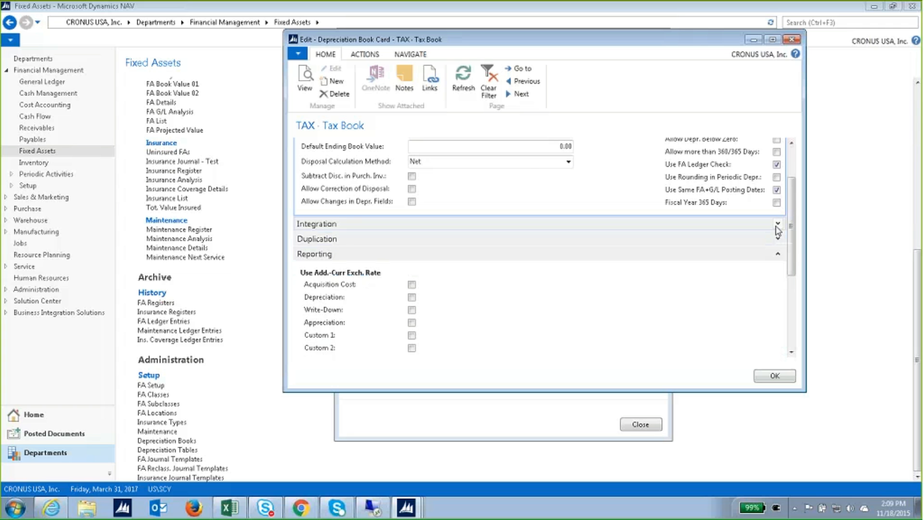
pyautogui.click(778, 239)
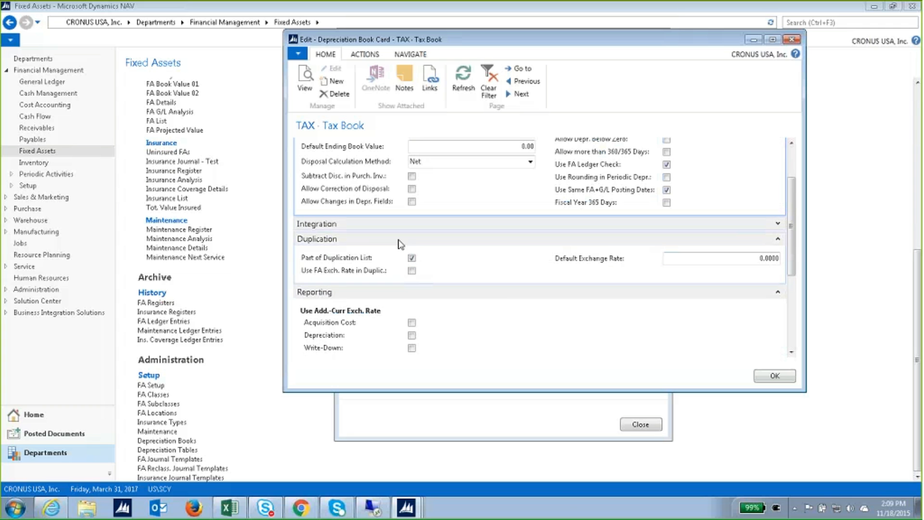
pyautogui.click(775, 376)
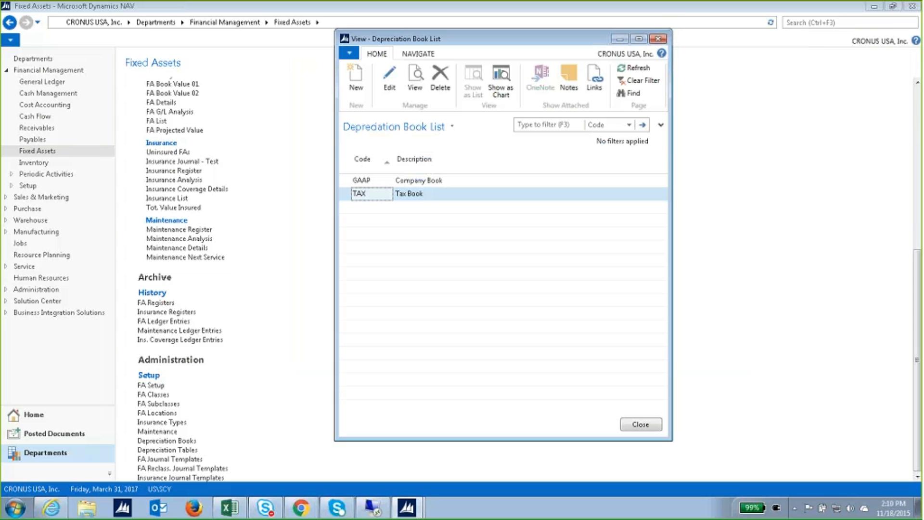
pyautogui.click(654, 428)
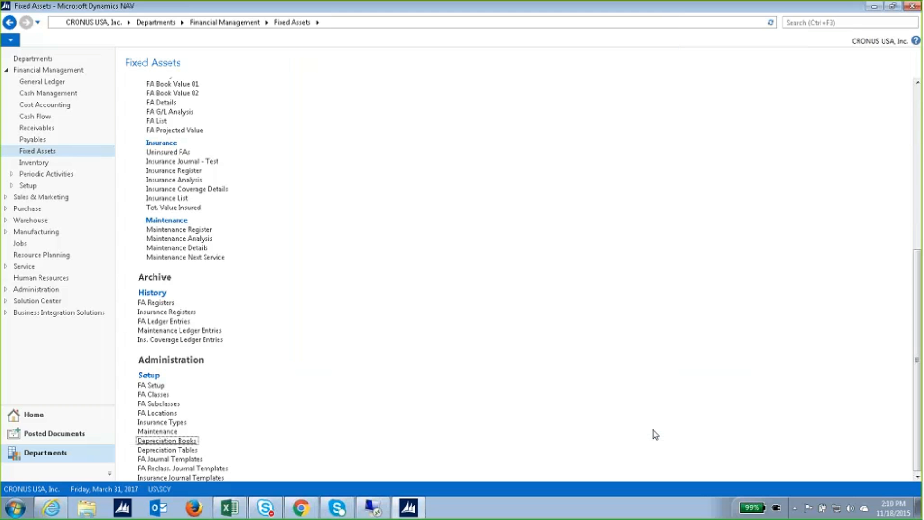
# Open the Depreciation Table List, reposition and widen it, and return to its MACRS tables at top.
pyautogui.click(191, 451)
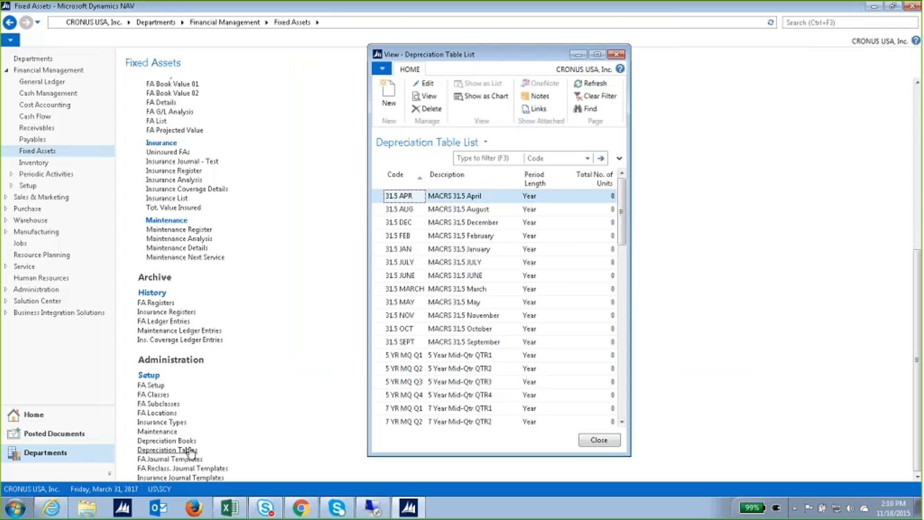
pyautogui.moveTo(520, 55); pyautogui.dragTo(462, 39)
pyautogui.moveTo(573, 283); pyautogui.dragTo(643, 284)
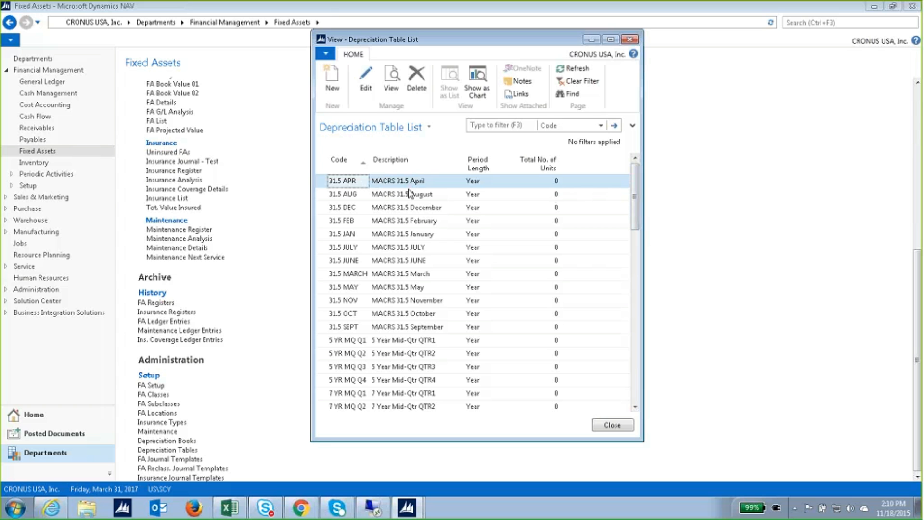
pyautogui.moveTo(635, 231); pyautogui.dragTo(598, 322)
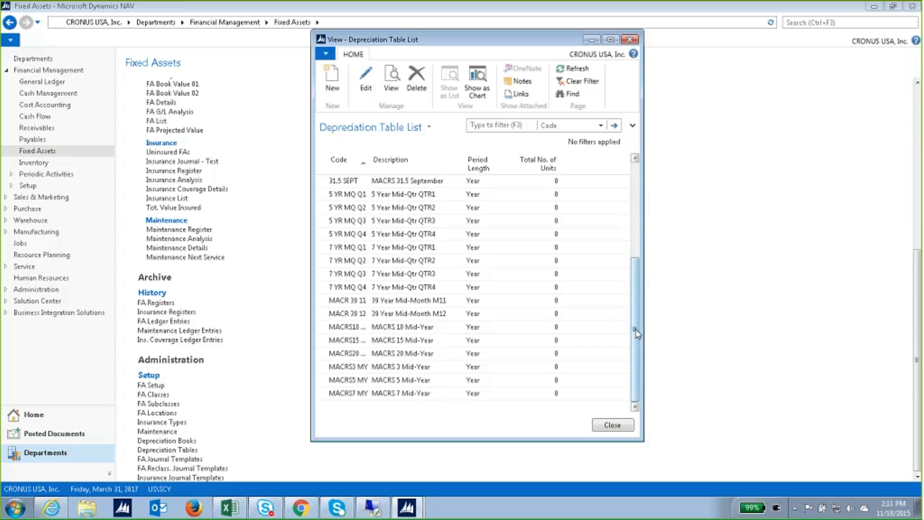
pyautogui.moveTo(637, 332); pyautogui.dragTo(642, 240)
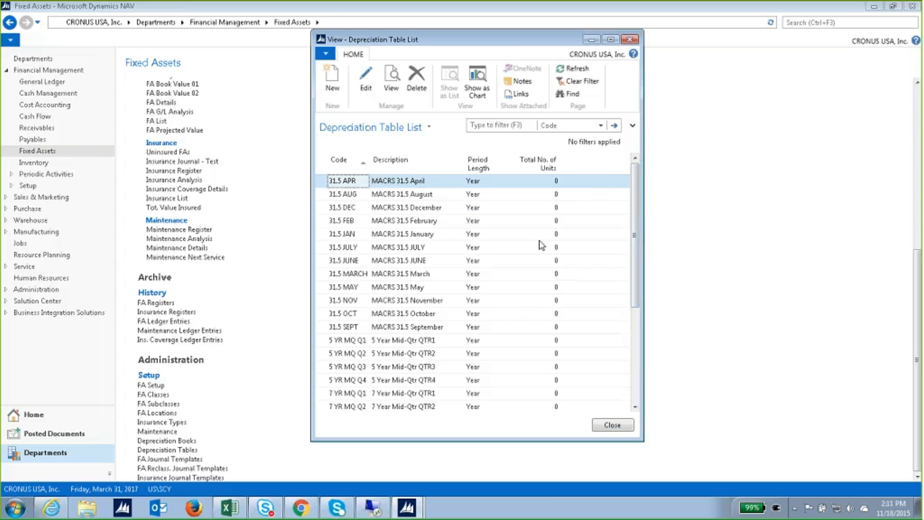
pyautogui.doubleClick(392, 185)
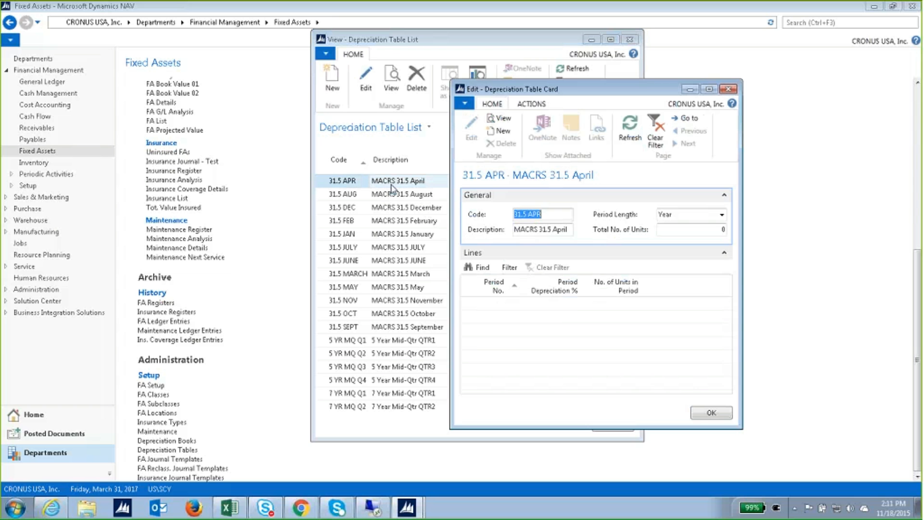
pyautogui.moveTo(583, 92); pyautogui.dragTo(486, 68)
pyautogui.moveTo(643, 401); pyautogui.dragTo(776, 426)
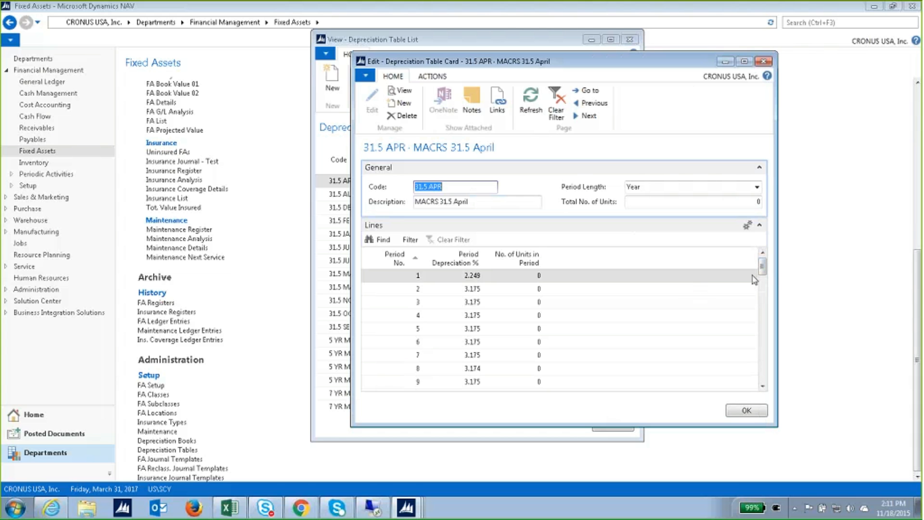
pyautogui.click(762, 385)
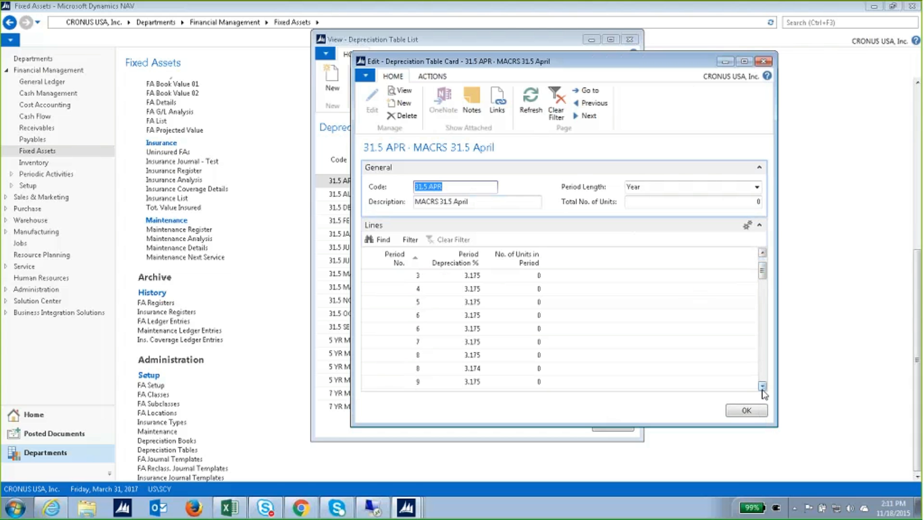
pyautogui.click(762, 386)
pyautogui.click(762, 389)
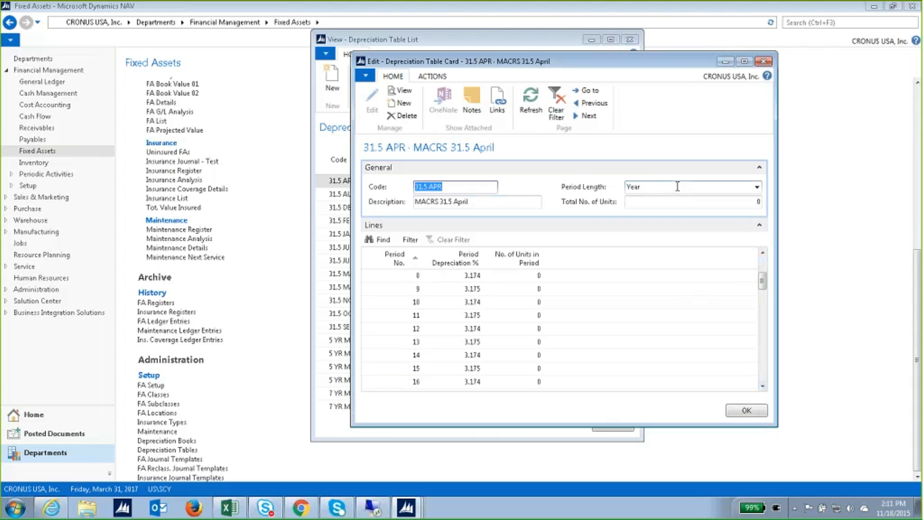
pyautogui.click(762, 386)
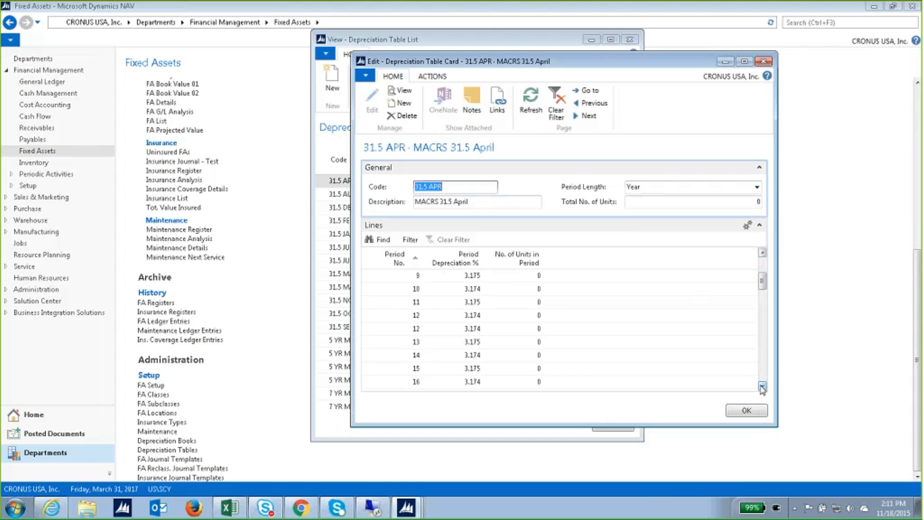
pyautogui.click(762, 387)
pyautogui.click(762, 387)
pyautogui.click(762, 387)
pyautogui.click(762, 387)
pyautogui.click(762, 387)
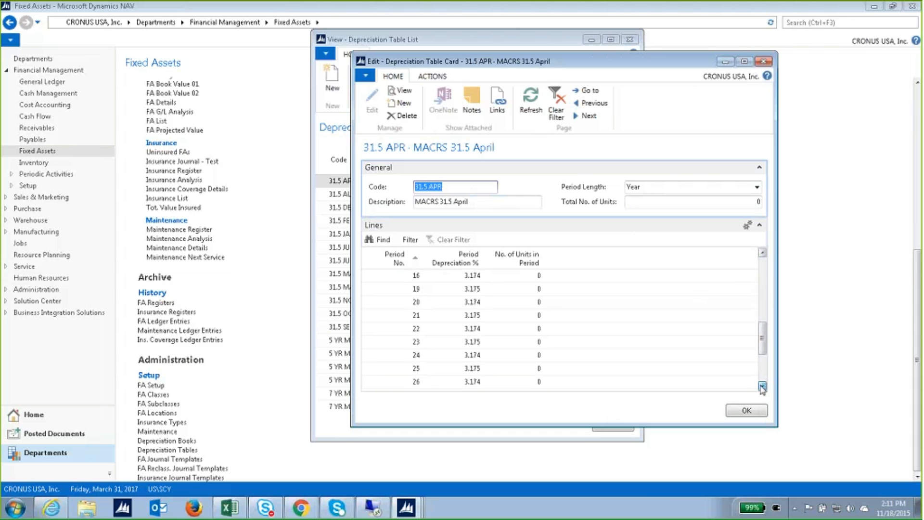
pyautogui.click(762, 387)
pyautogui.click(762, 387)
pyautogui.click(762, 386)
pyautogui.click(762, 387)
pyautogui.click(763, 387)
pyautogui.click(762, 386)
pyautogui.click(762, 387)
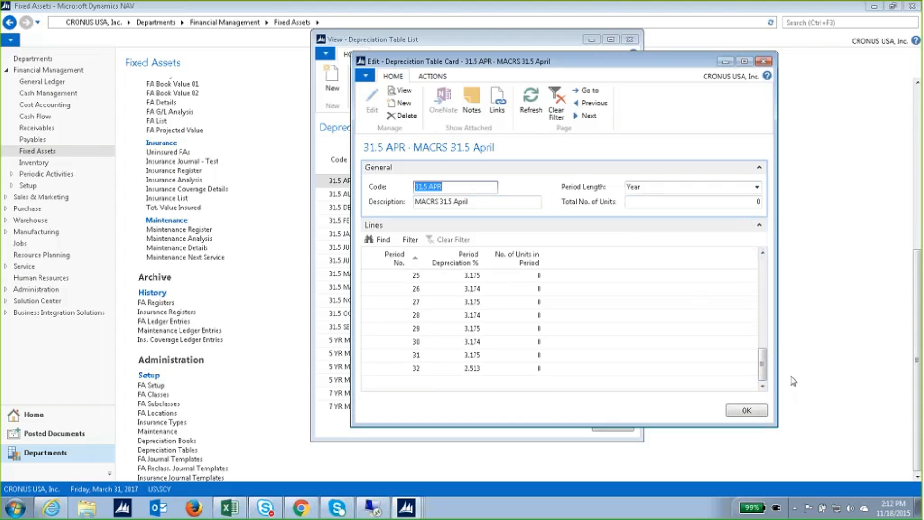
pyautogui.click(763, 61)
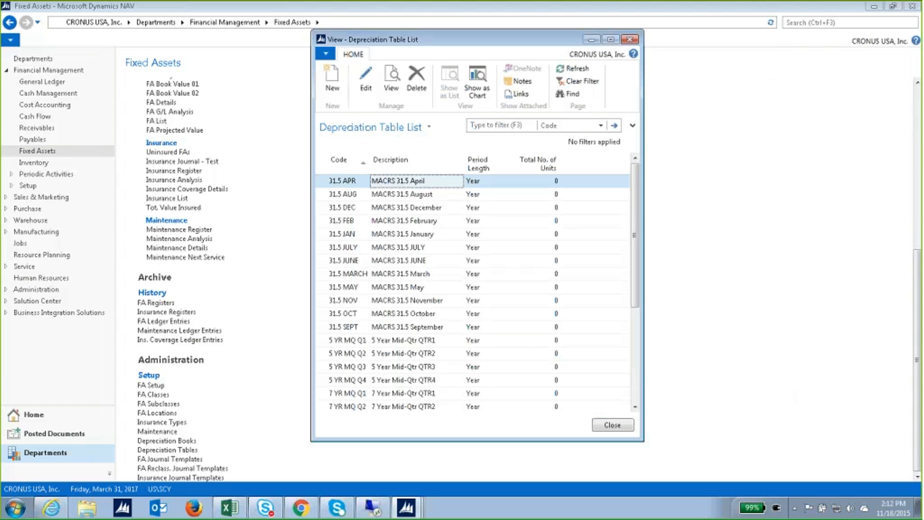
# Close the depreciation tables and open the Fixed Assets list, FA000010 through FA000090.
pyautogui.click(627, 41)
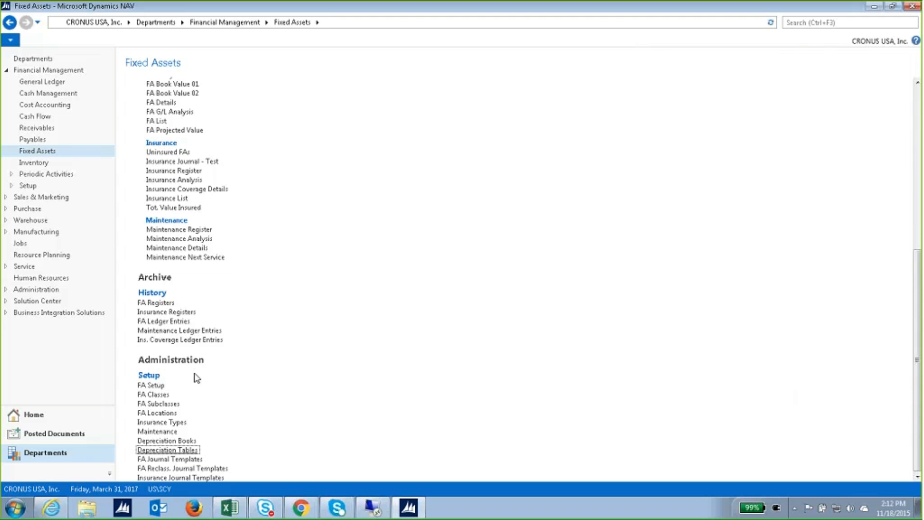
pyautogui.scroll(6, 383, 259)
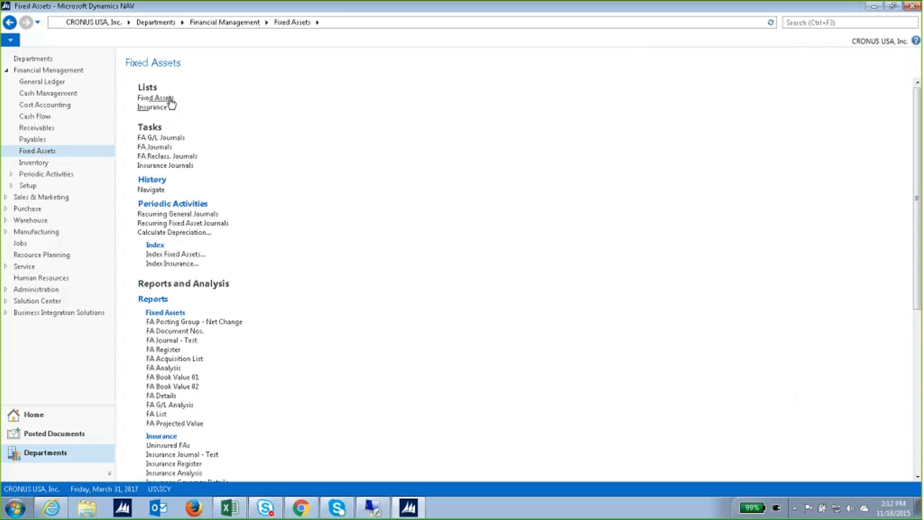
pyautogui.click(155, 99)
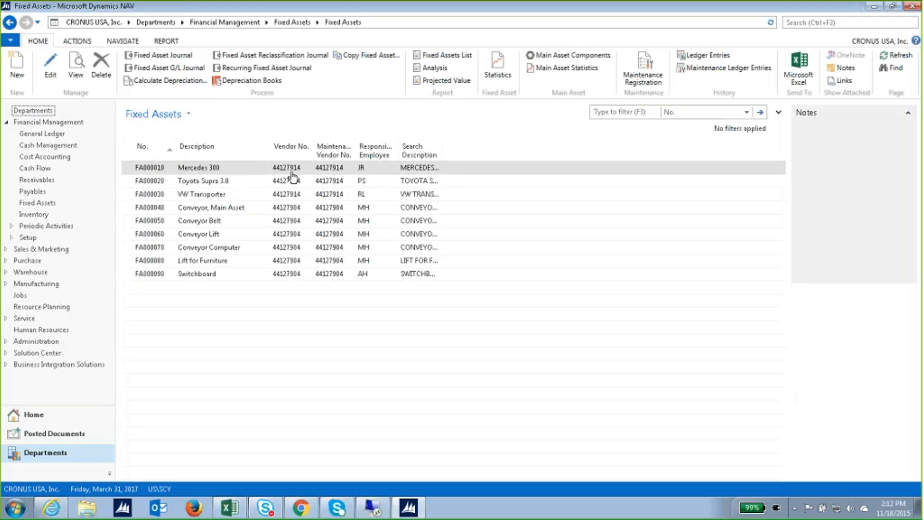
# Open the FA000010 Mercedes 300 card and expand Posting, showing class TANGIBLE and subclass CAR.
pyautogui.doubleClick(244, 172)
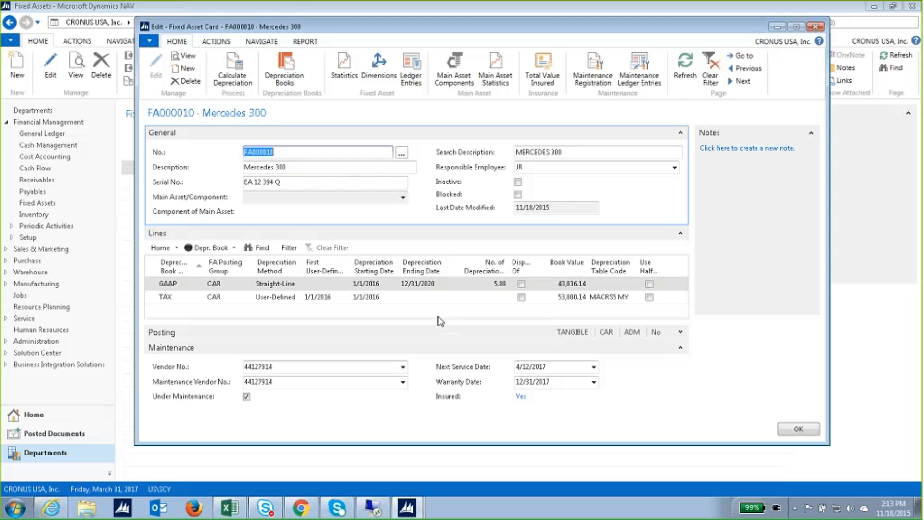
pyautogui.click(678, 333)
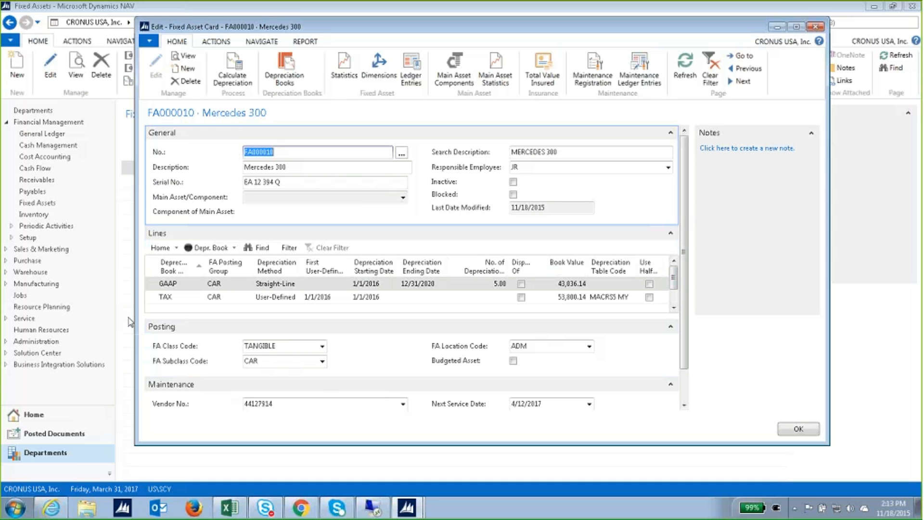
pyautogui.click(184, 283)
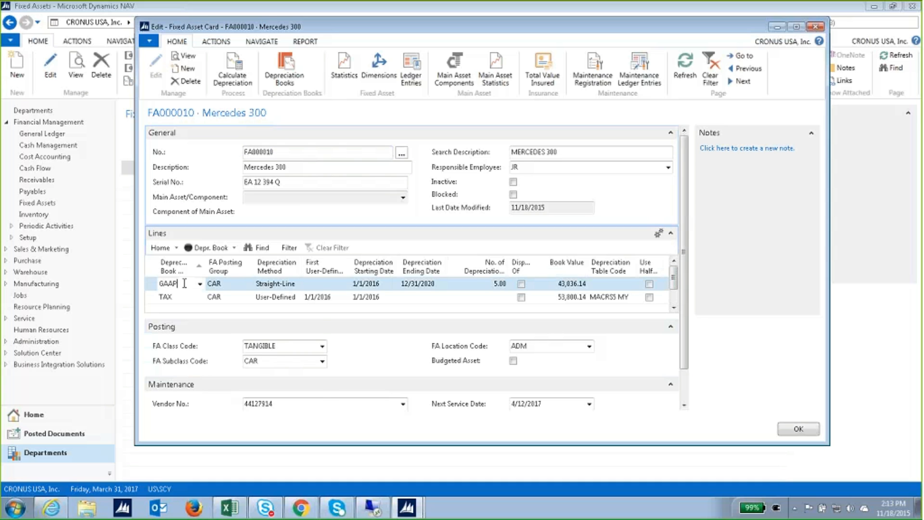
pyautogui.click(199, 283)
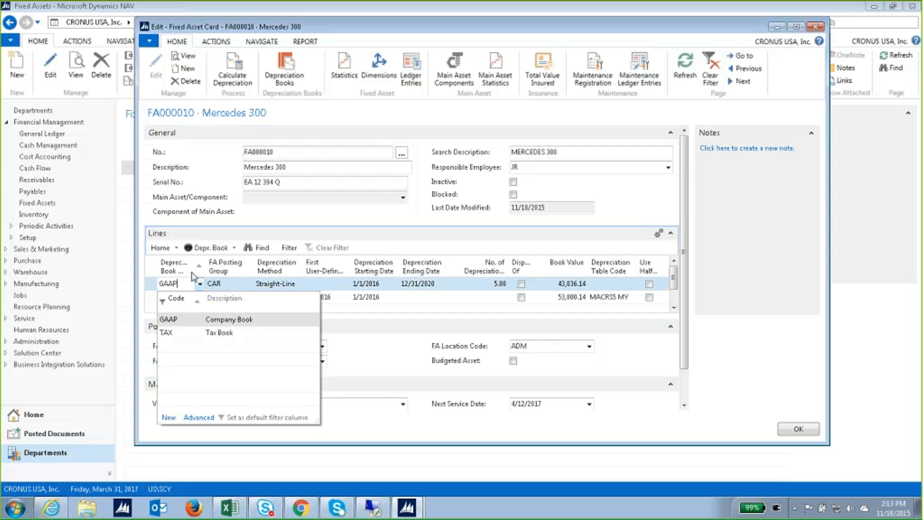
pyautogui.click(191, 273)
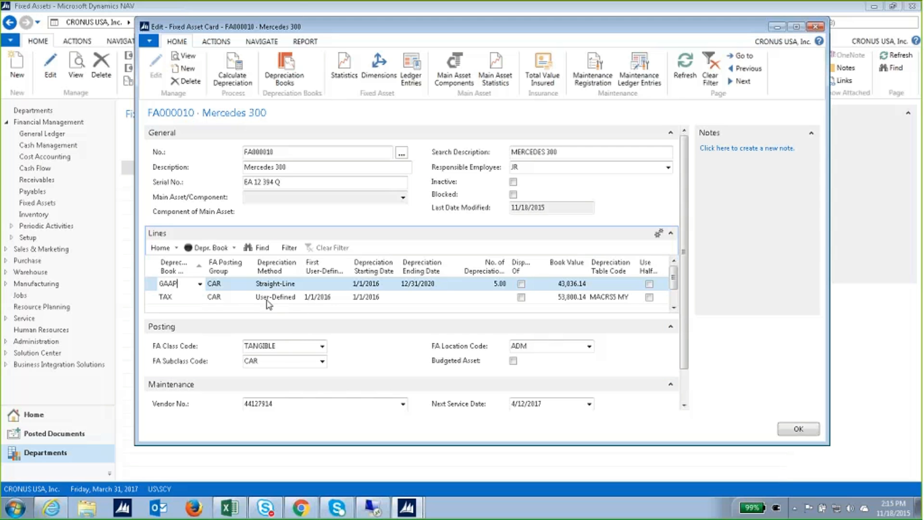
pyautogui.click(231, 283)
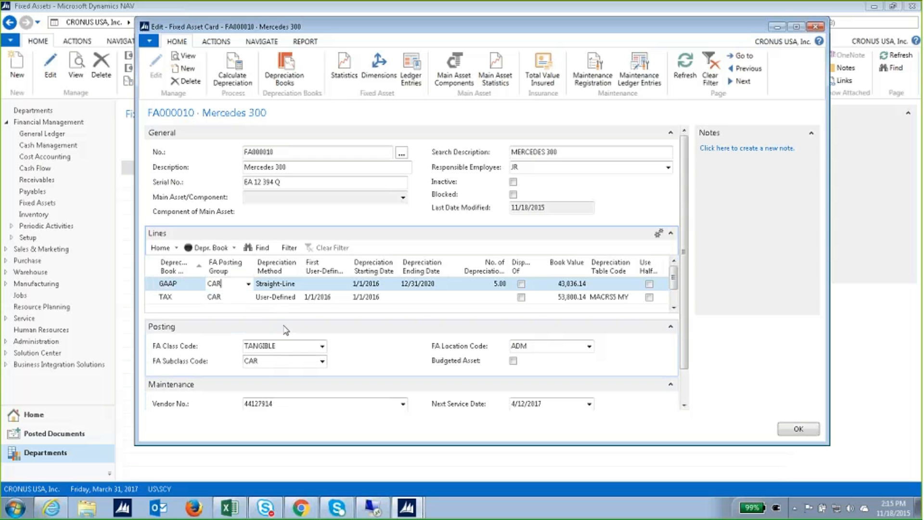
pyautogui.click(248, 297)
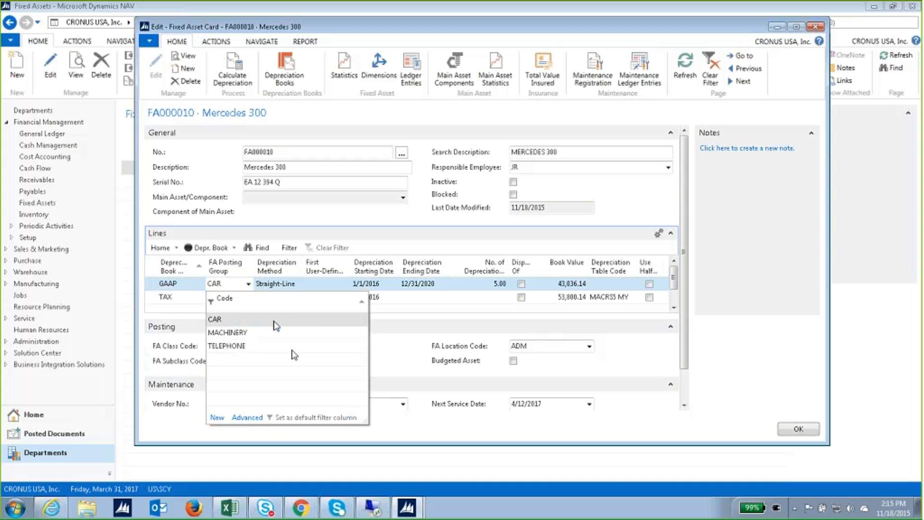
pyautogui.click(299, 283)
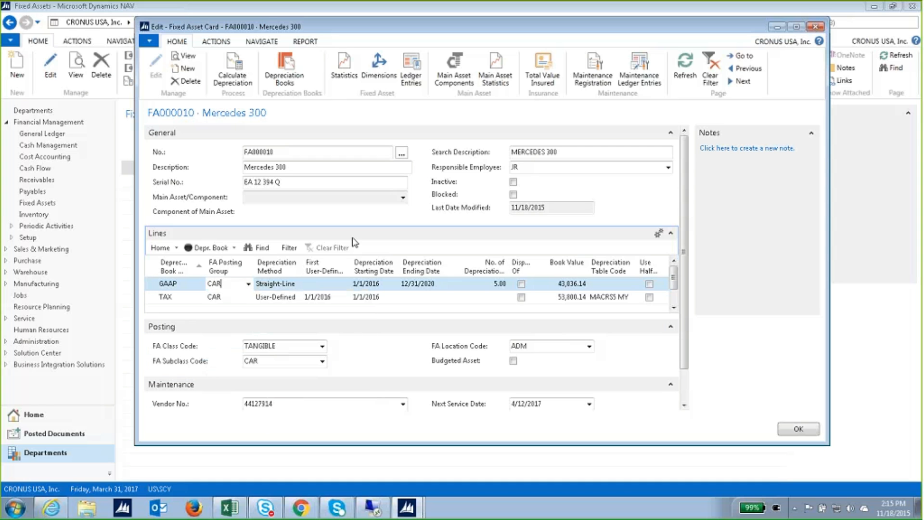
pyautogui.press('Tab')
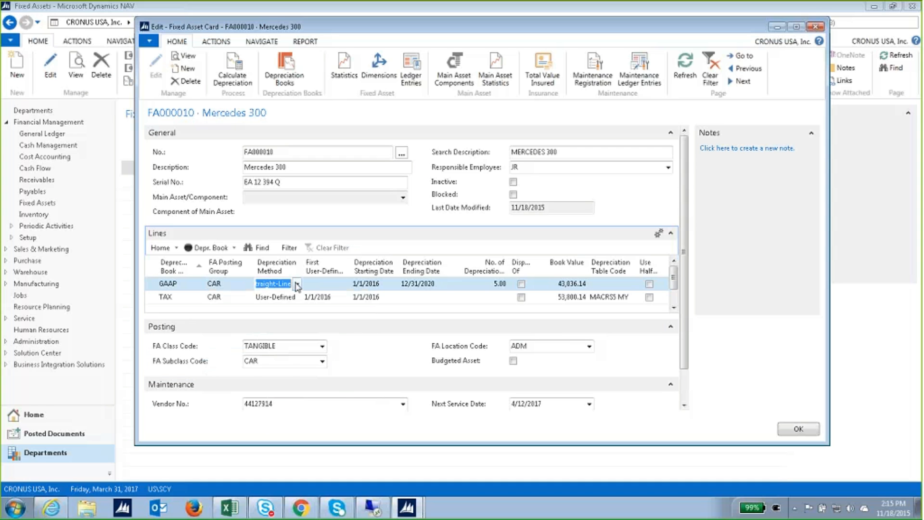
pyautogui.click(297, 284)
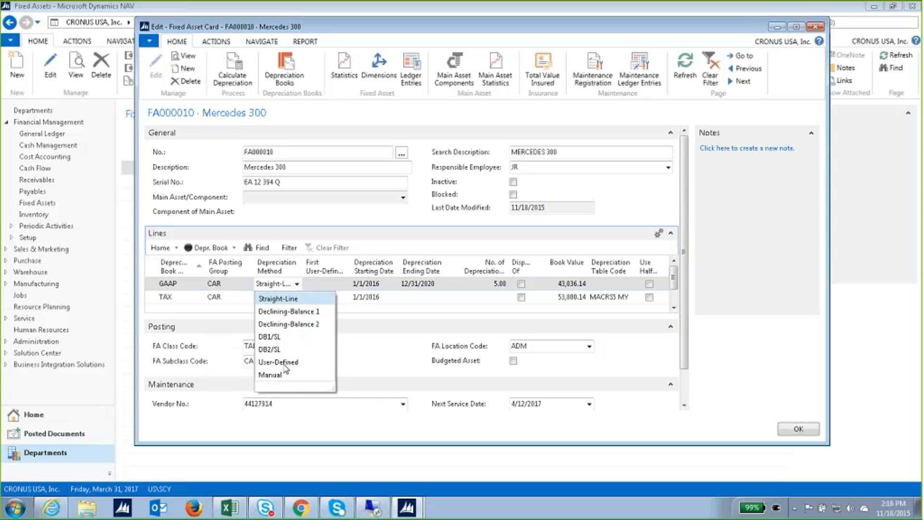
pyautogui.press('Escape')
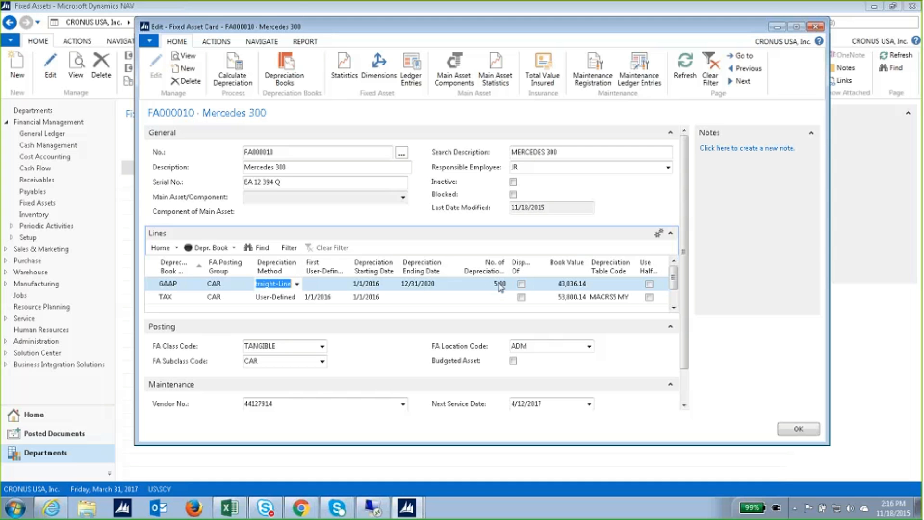
pyautogui.click(566, 285)
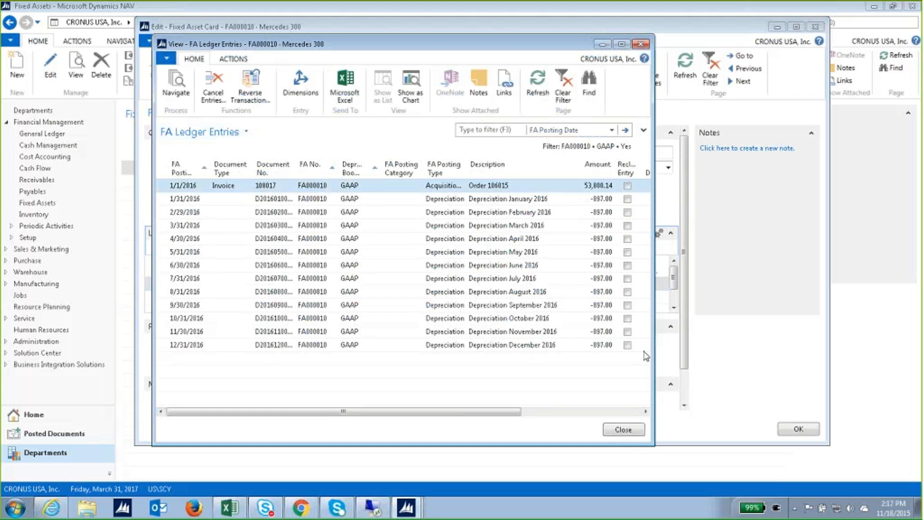
pyautogui.moveTo(654, 346); pyautogui.dragTo(777, 318)
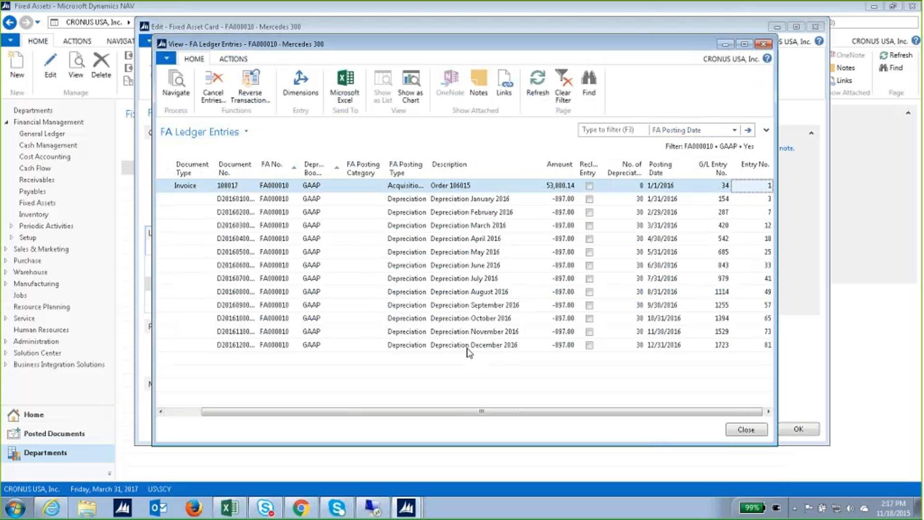
pyautogui.click(745, 429)
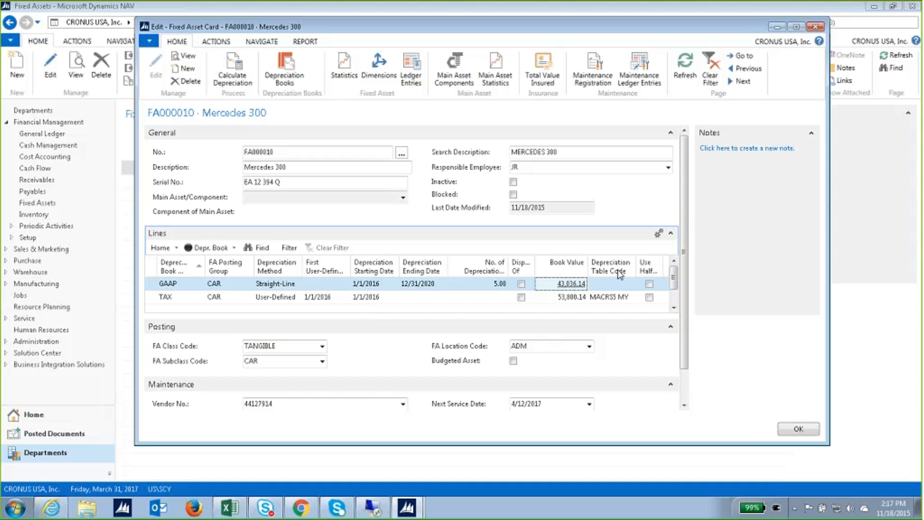
# Check the TAX book's depreciation tables, keep MACRS5 MY, and list the GAAP depreciation methods.
pyautogui.click(617, 297)
pyautogui.click(630, 297)
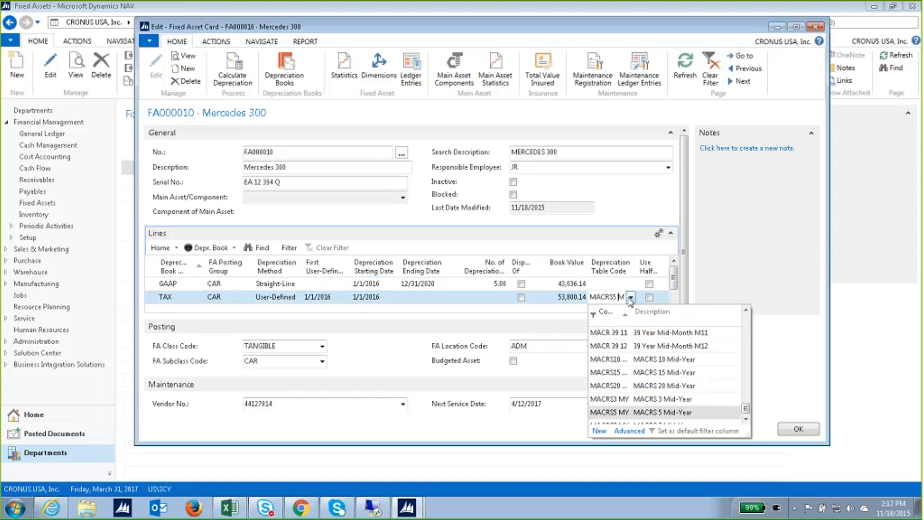
pyautogui.click(666, 412)
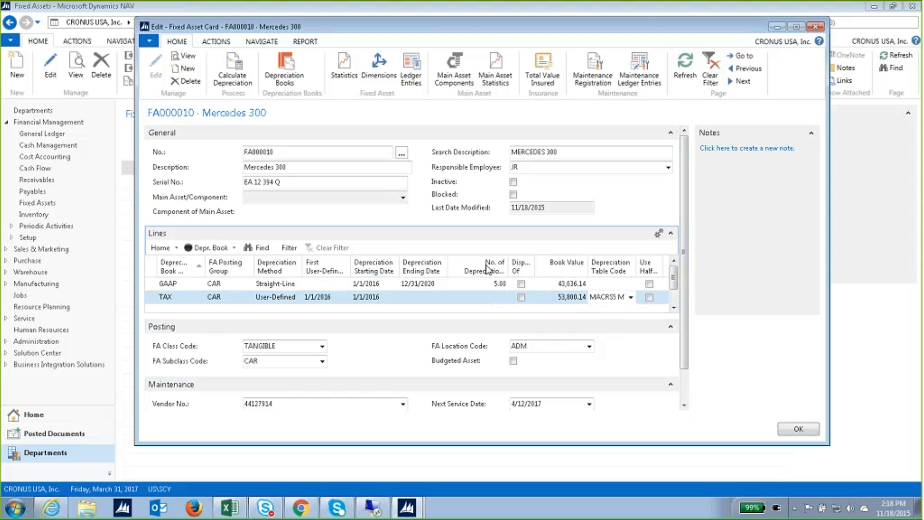
pyautogui.click(298, 283)
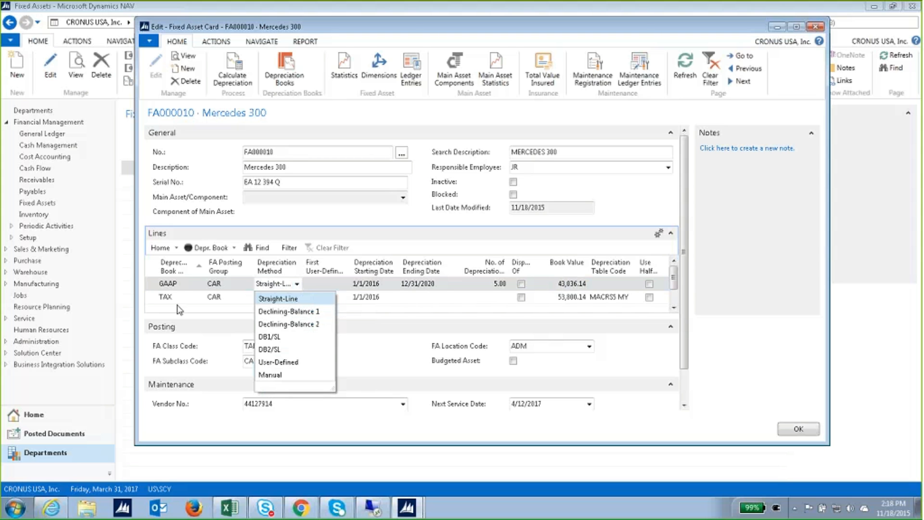
pyautogui.click(178, 288)
pyautogui.click(178, 288)
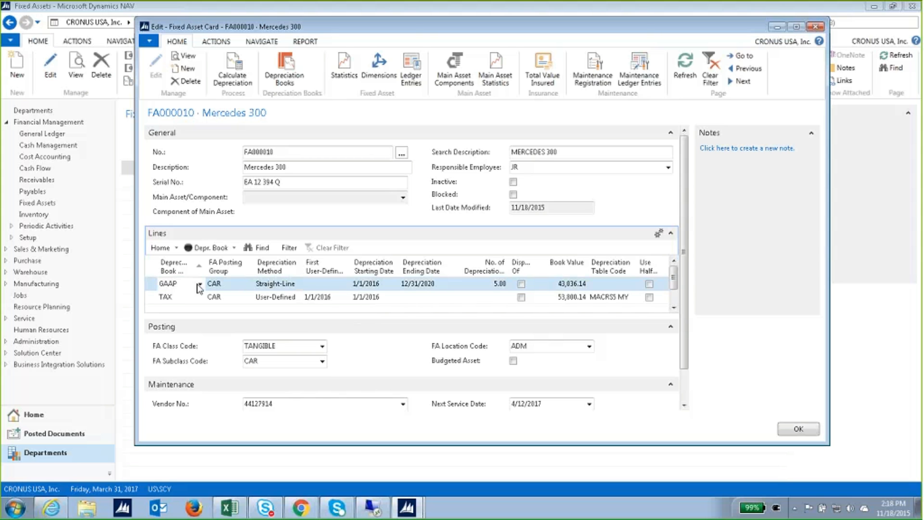
pyautogui.click(199, 284)
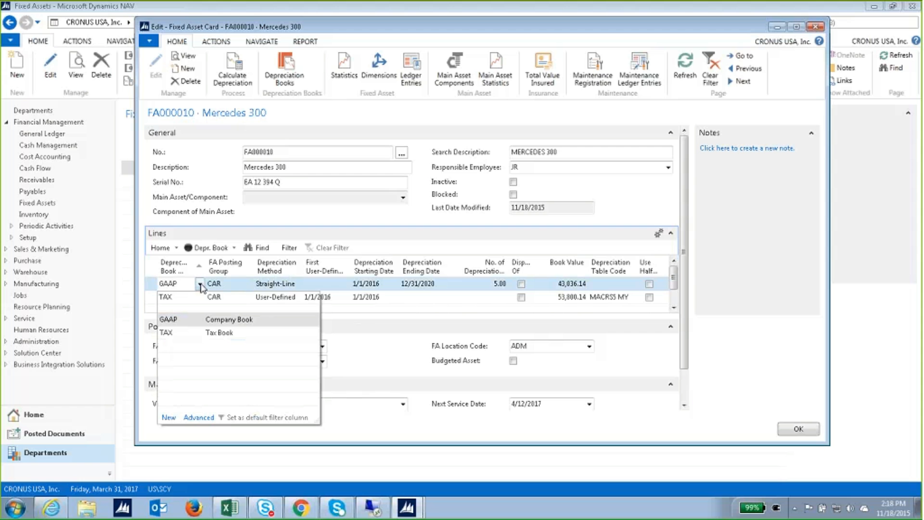
pyautogui.click(202, 418)
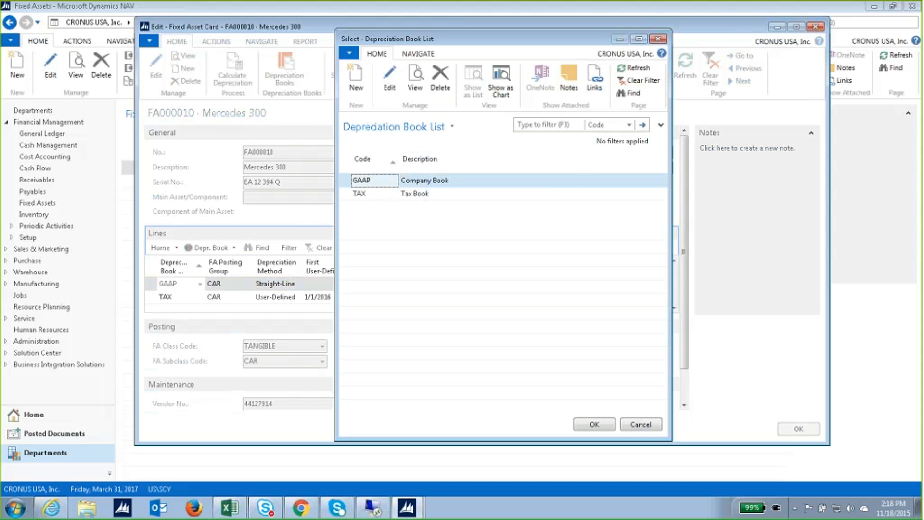
pyautogui.click(389, 77)
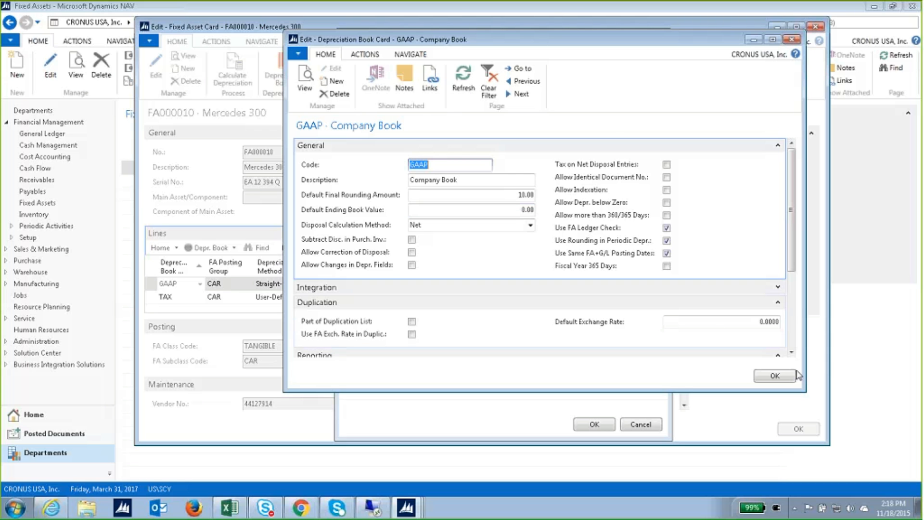
pyautogui.click(773, 375)
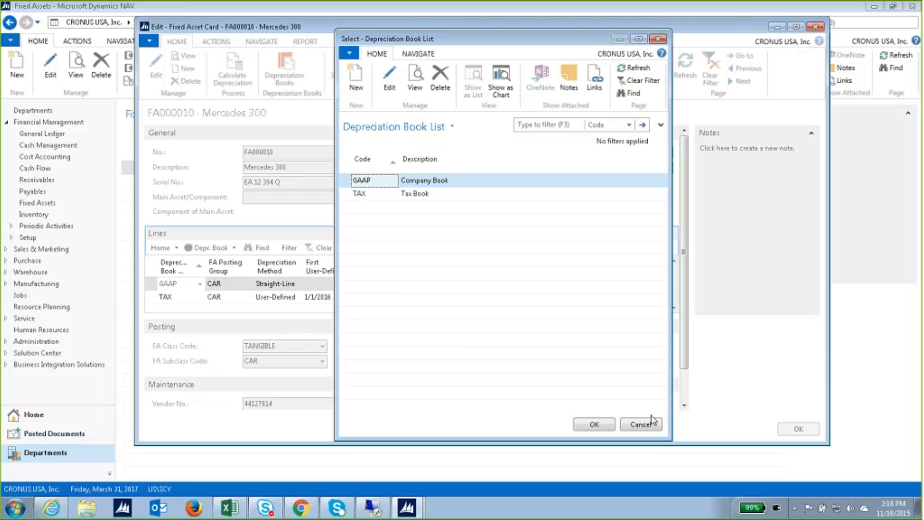
pyautogui.click(650, 423)
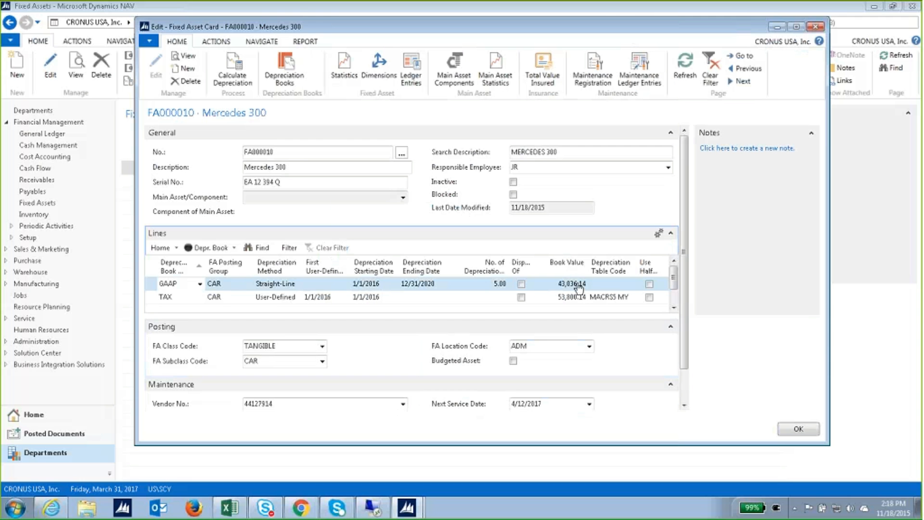
pyautogui.click(288, 284)
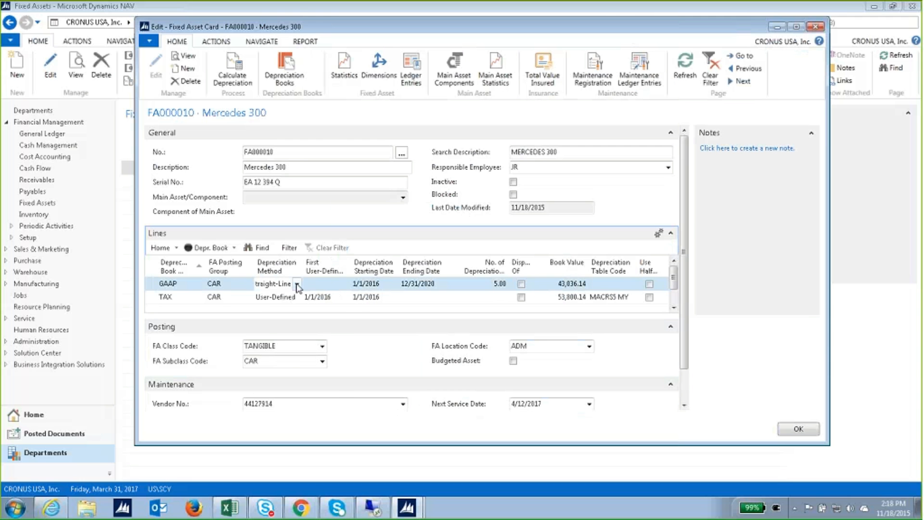
pyautogui.click(296, 283)
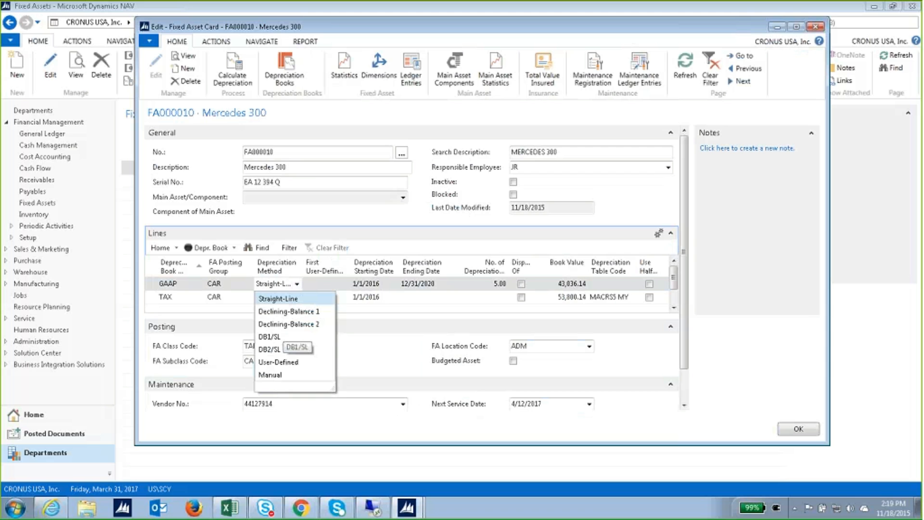
pyautogui.click(354, 235)
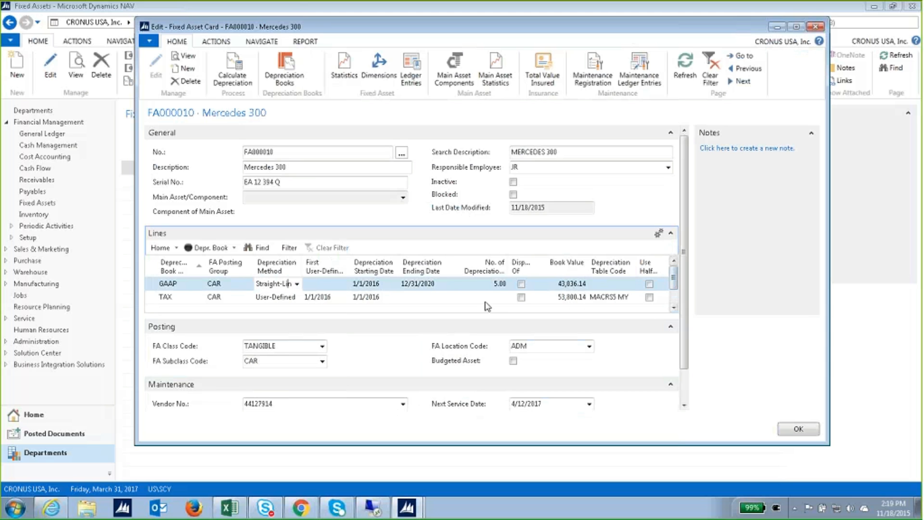
pyautogui.rightClick(486, 270)
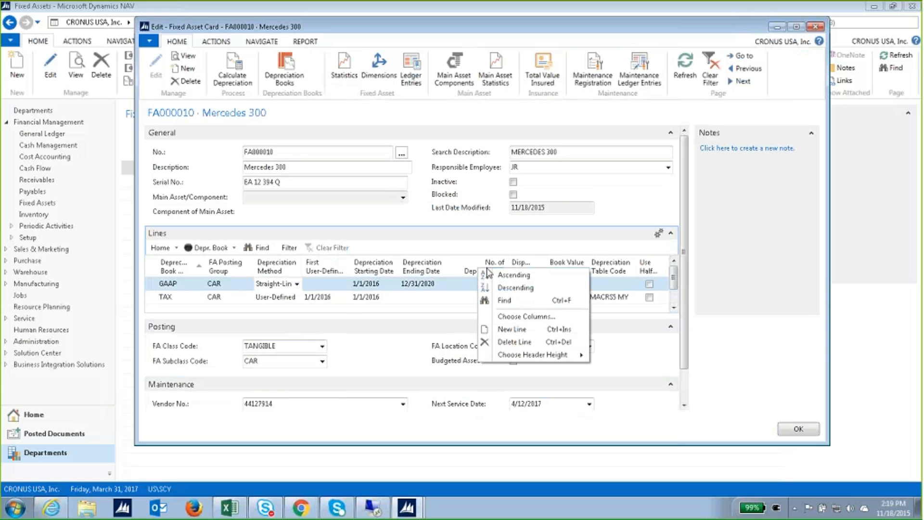
pyautogui.click(514, 318)
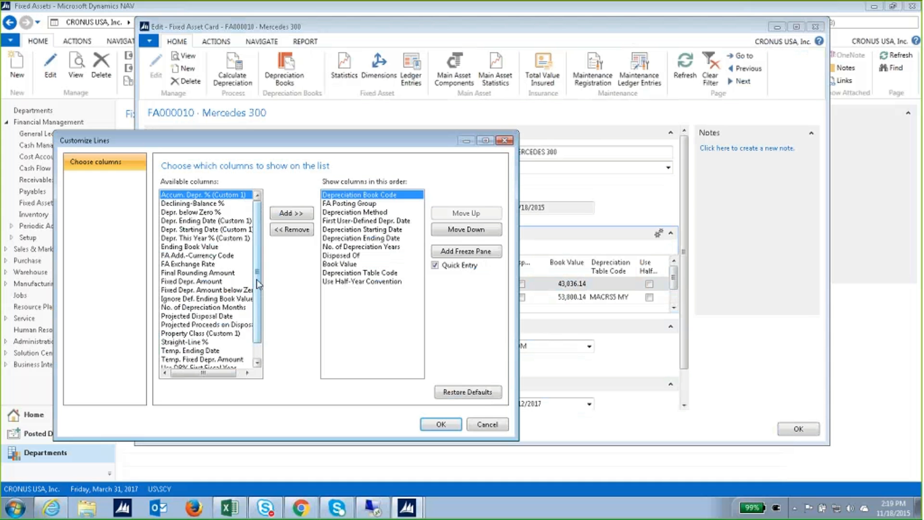
pyautogui.scroll(-1, 257, 282)
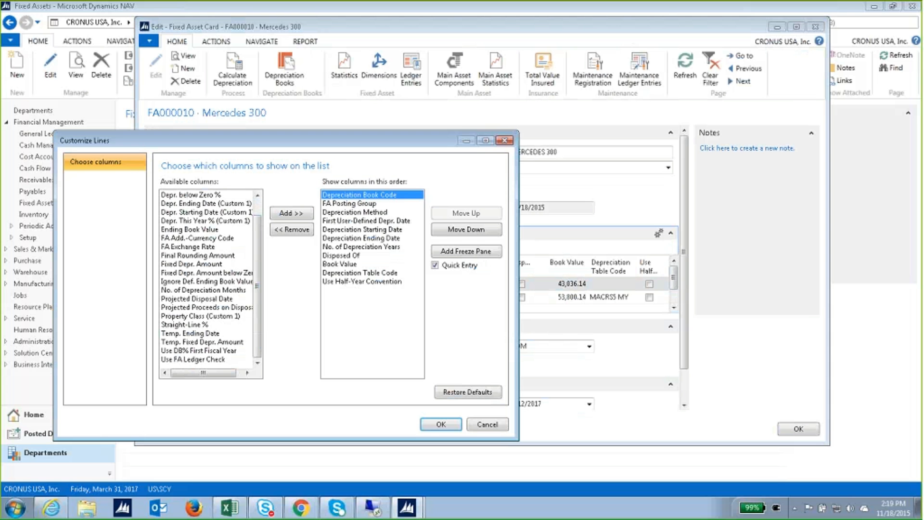
pyautogui.click(185, 292)
pyautogui.click(289, 213)
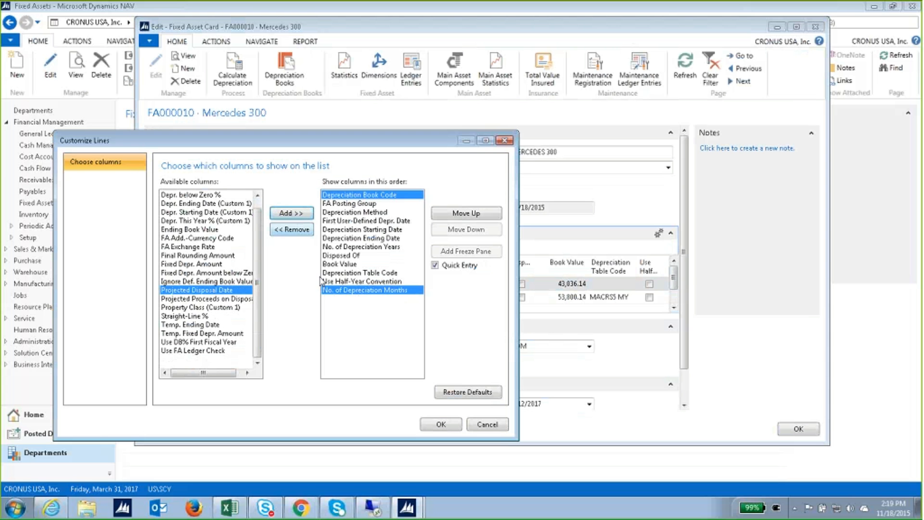
pyautogui.click(439, 424)
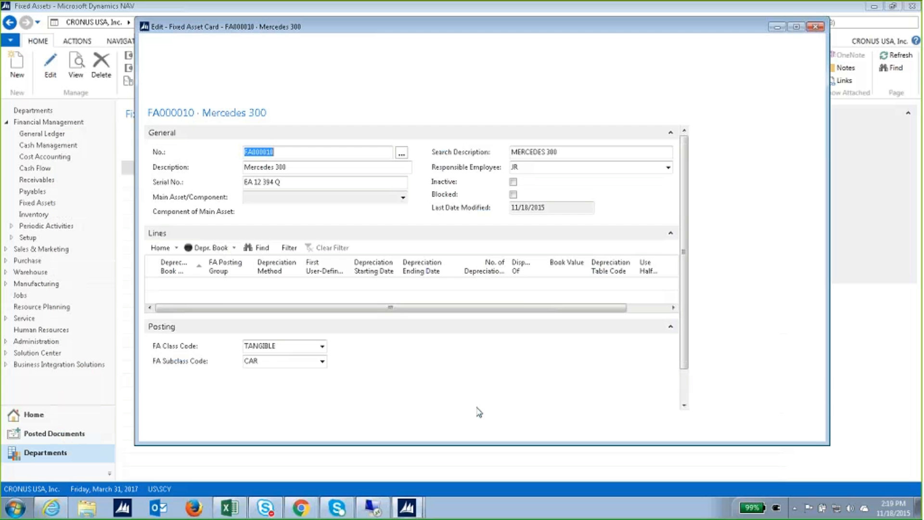
pyautogui.moveTo(580, 307); pyautogui.dragTo(647, 285)
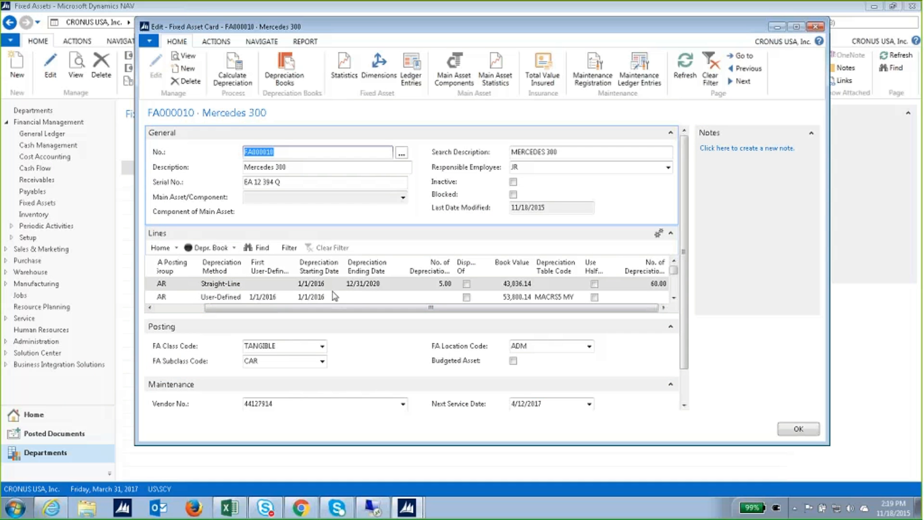
pyautogui.click(366, 284)
pyautogui.click(388, 284)
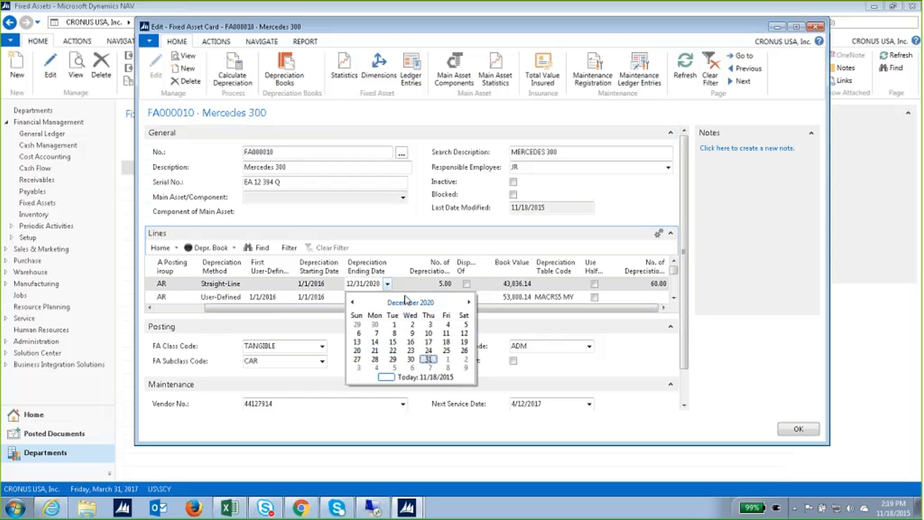
pyautogui.click(412, 252)
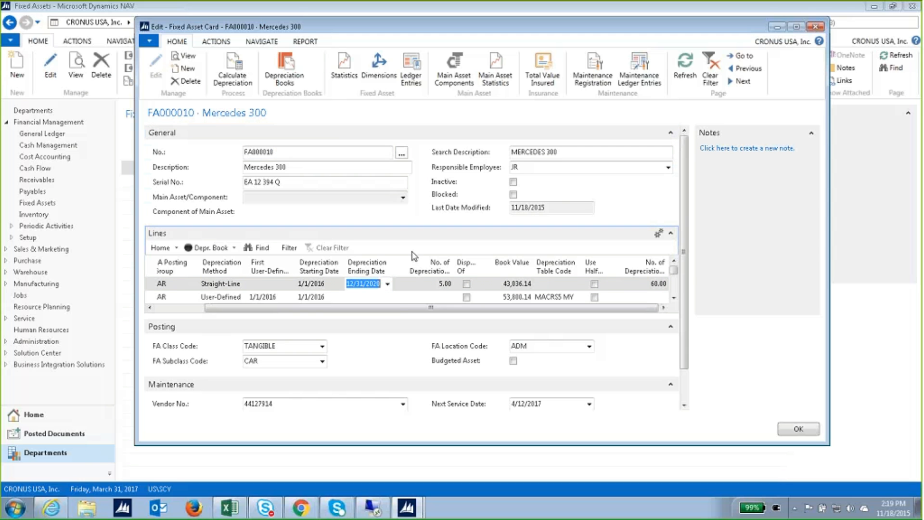
pyautogui.moveTo(403, 308); pyautogui.dragTo(355, 308)
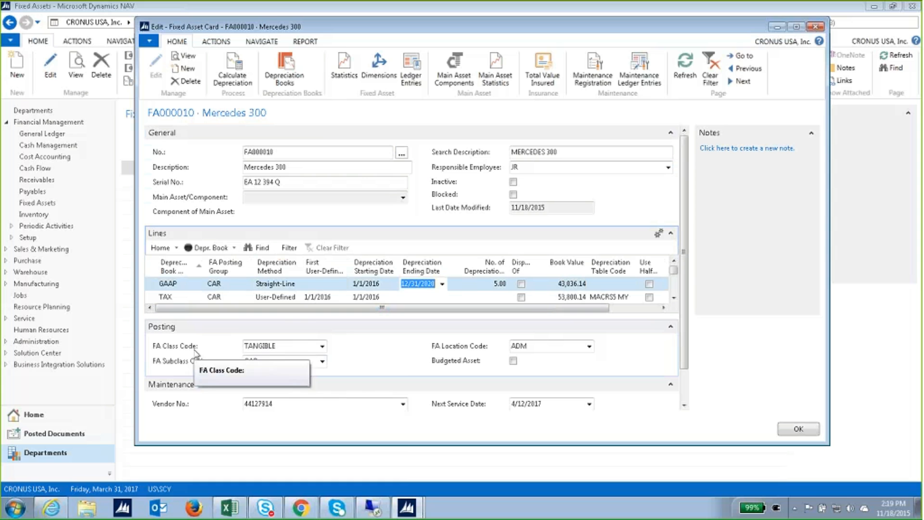
pyautogui.click(322, 346)
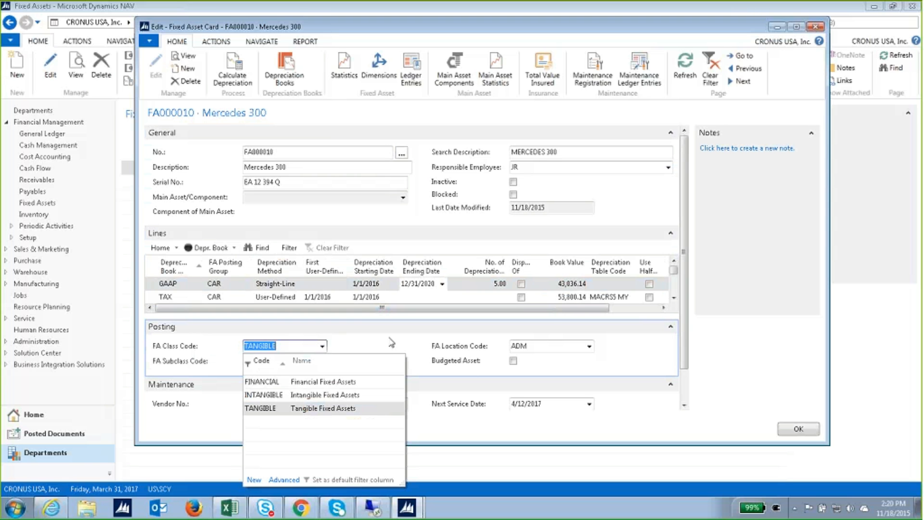
pyautogui.click(388, 338)
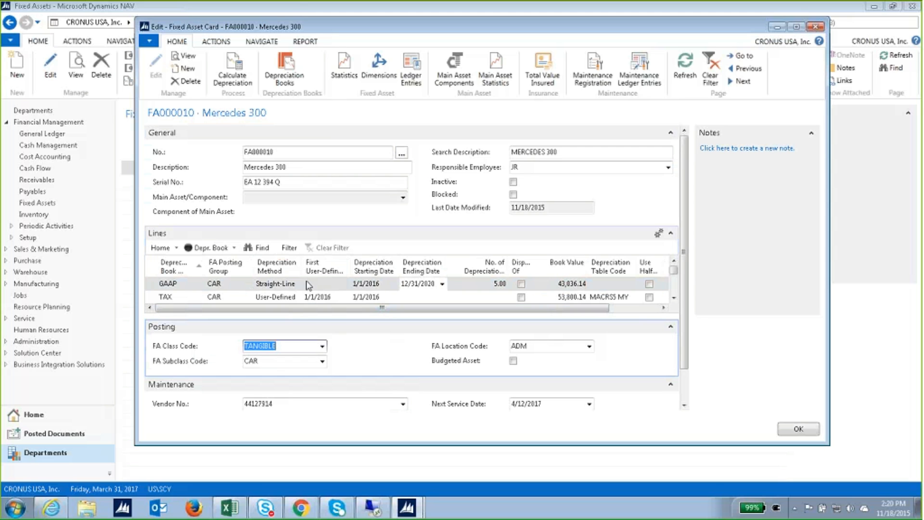
pyautogui.click(322, 362)
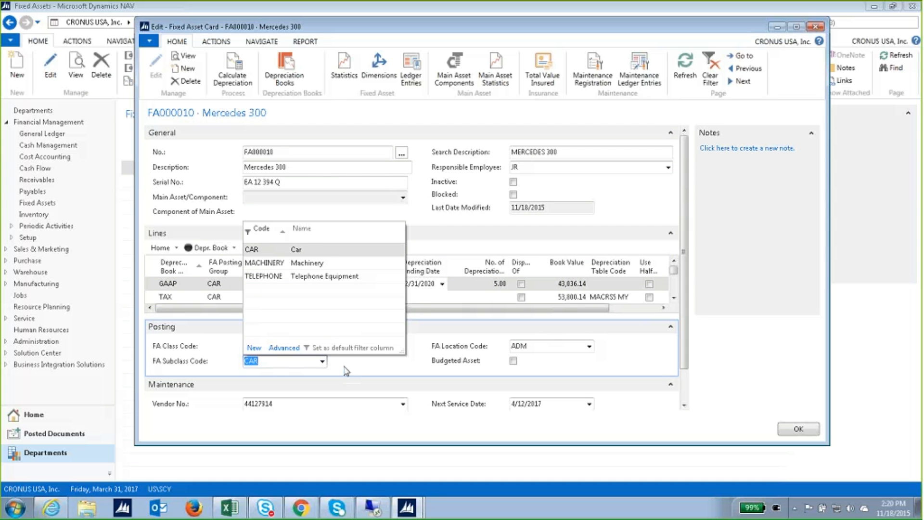
pyautogui.press('Escape')
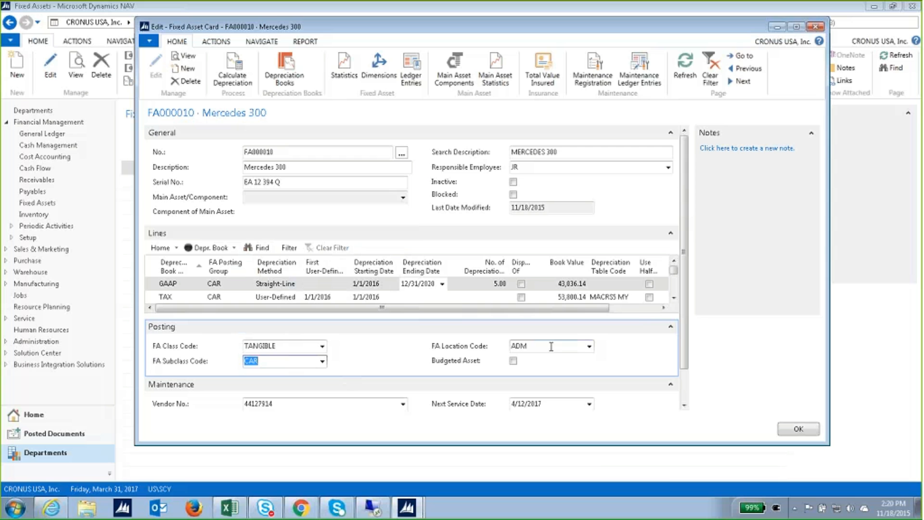
pyautogui.click(589, 346)
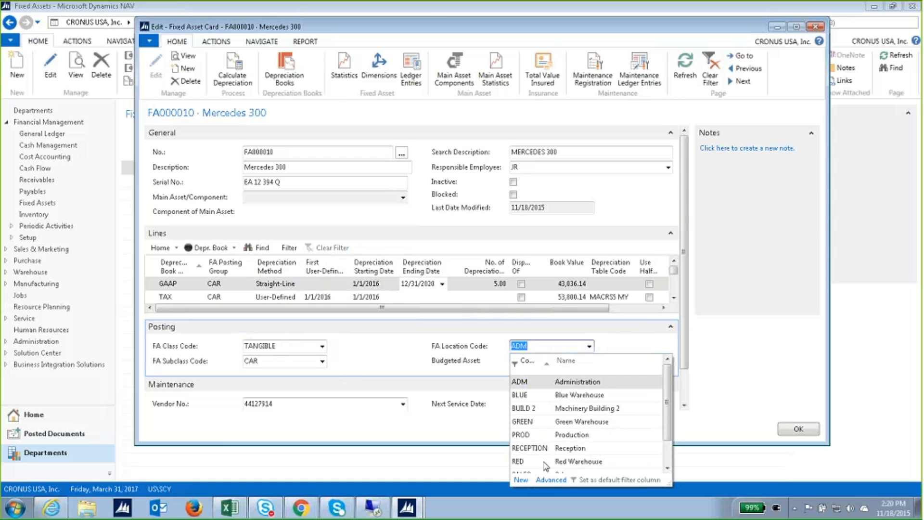
pyautogui.click(630, 349)
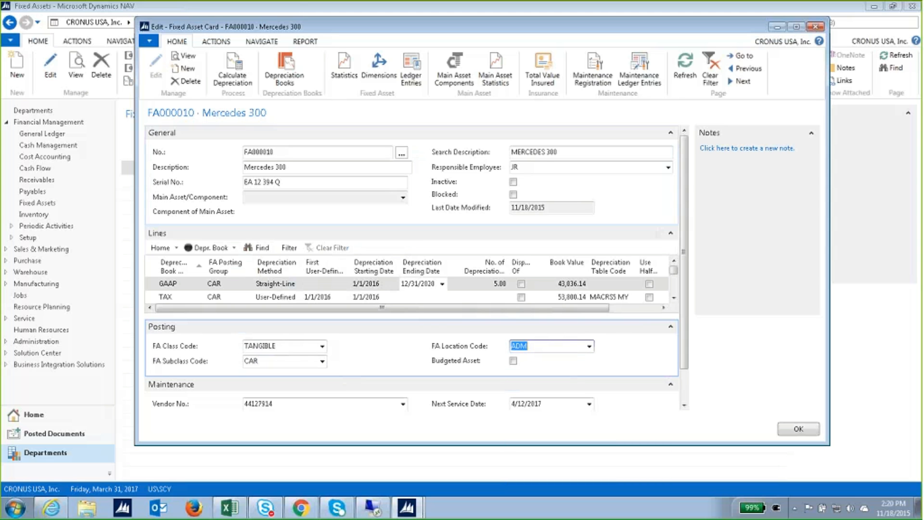
pyautogui.click(379, 67)
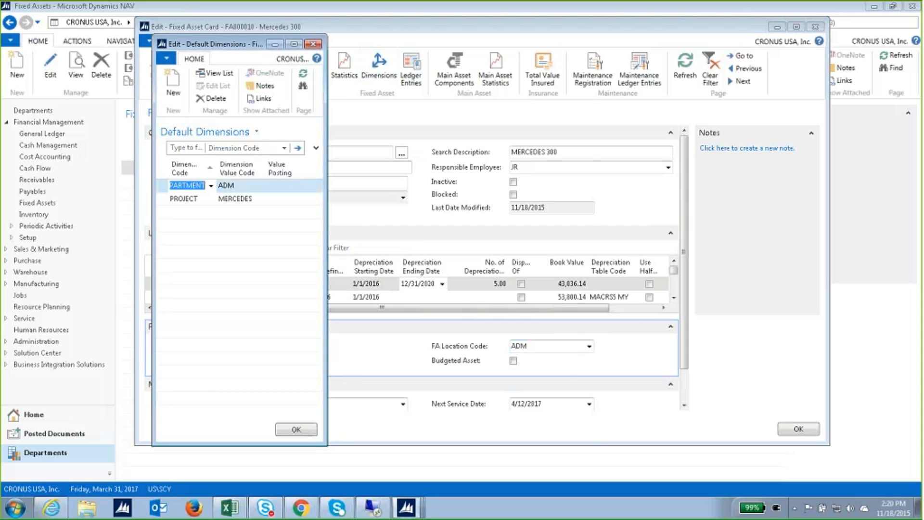
pyautogui.moveTo(260, 45); pyautogui.dragTo(524, 47)
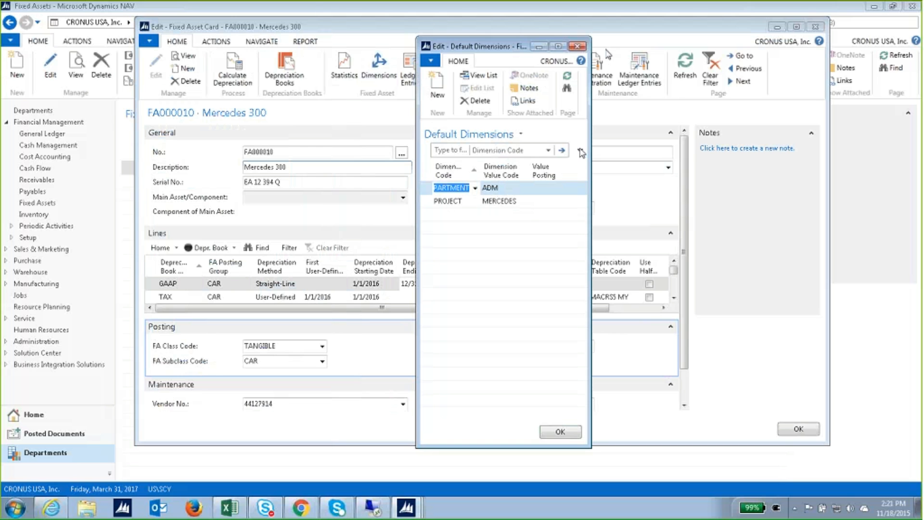
pyautogui.click(577, 47)
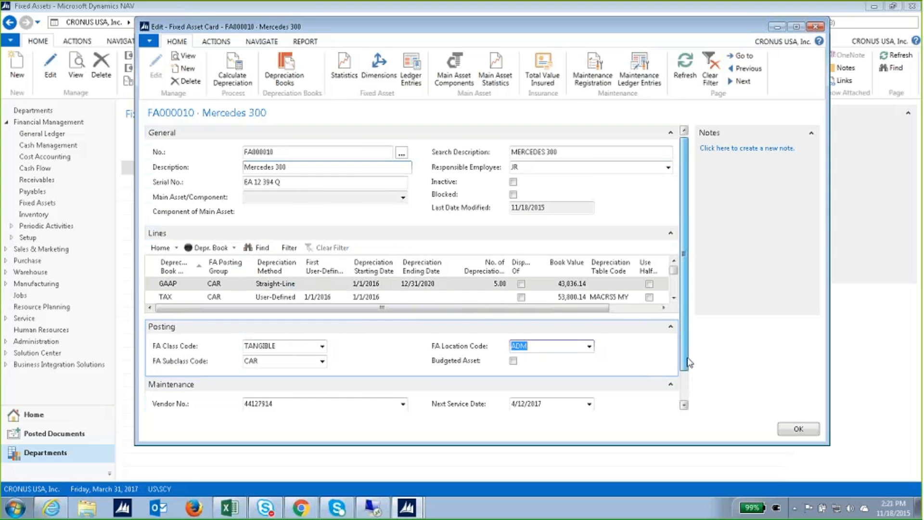
# Scroll to the Maintenance FastTab and close the Mercedes 300 card with OK.
pyautogui.scroll(-3, 683, 399)
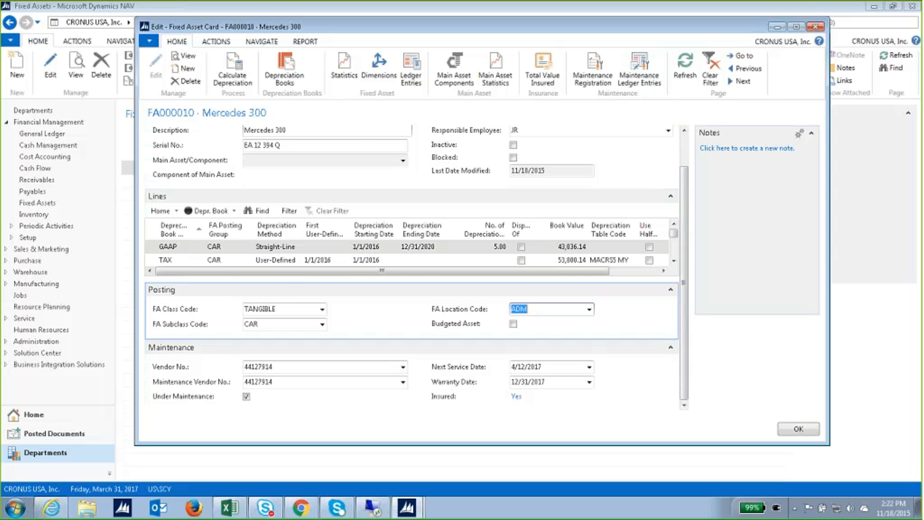
pyautogui.click(793, 427)
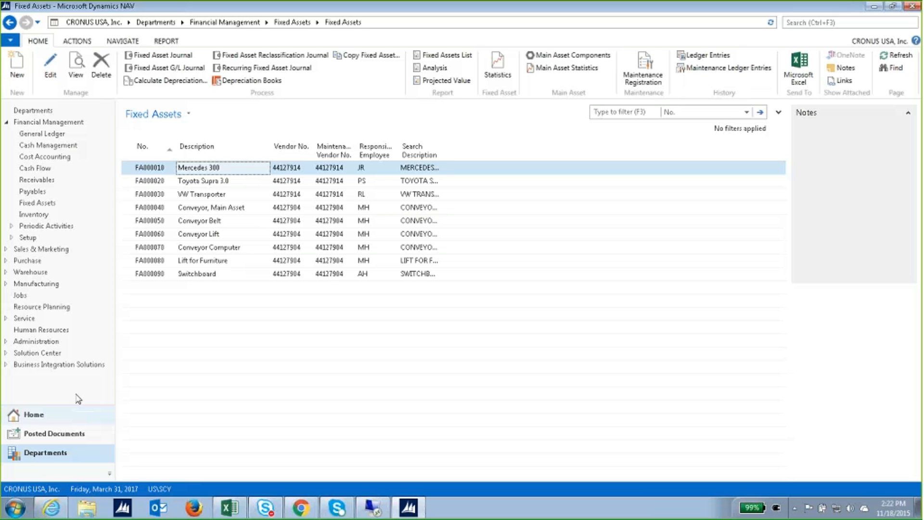
# Open the GAAP Company Book from Fixed Assets Depreciation Books and expand its G/L integration settings.
pyautogui.click(45, 202)
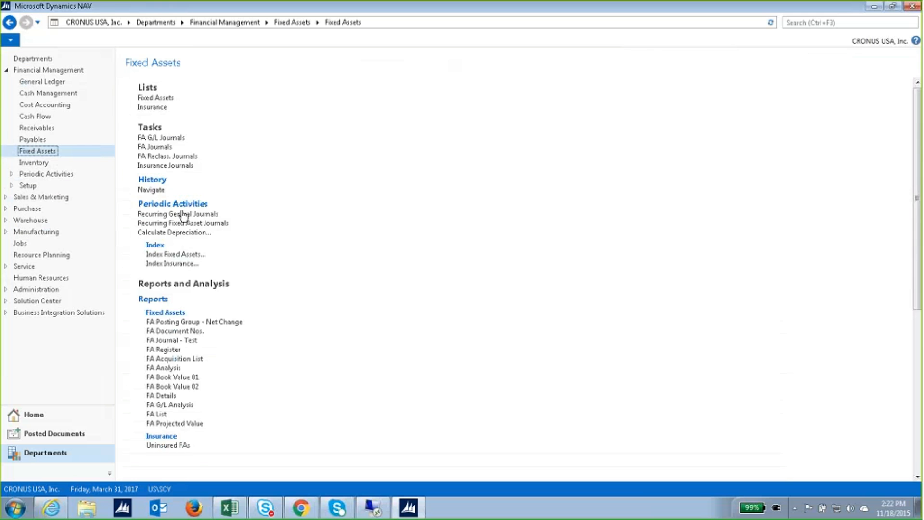
pyautogui.scroll(-10, 208, 363)
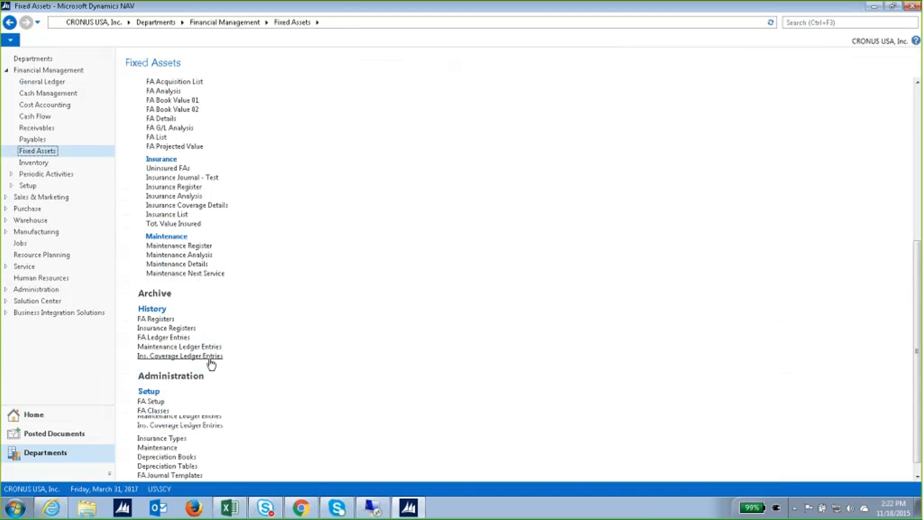
pyautogui.click(177, 457)
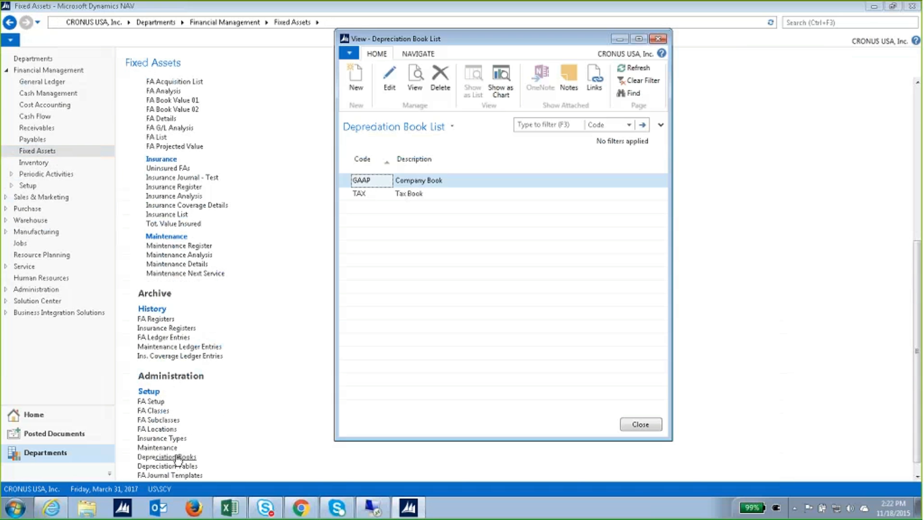
pyautogui.doubleClick(402, 186)
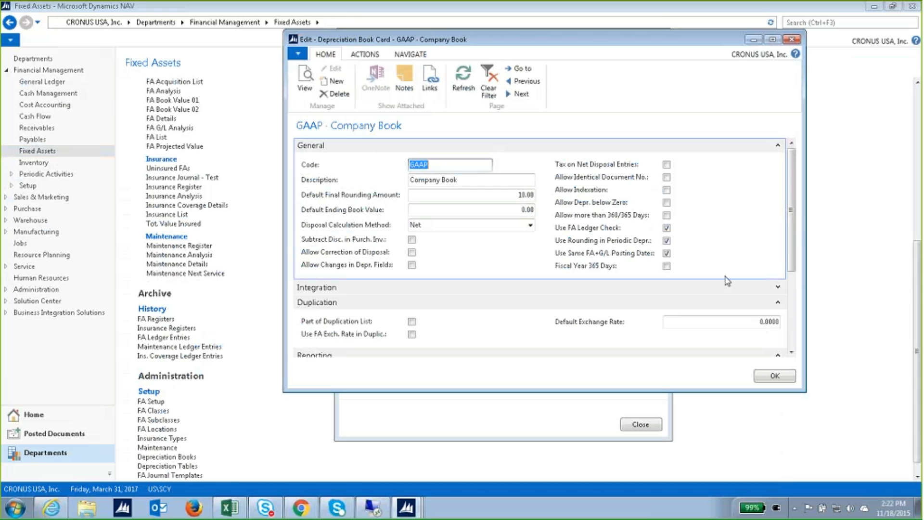
pyautogui.click(777, 287)
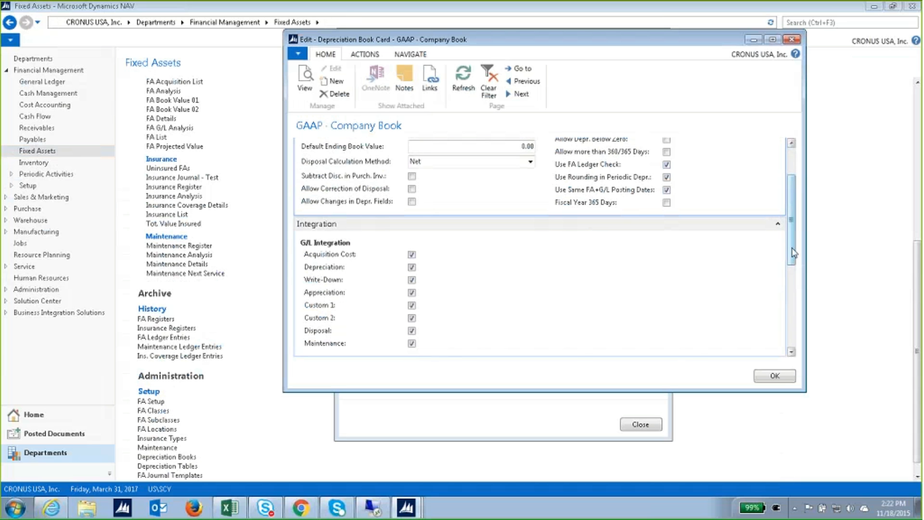
pyautogui.moveTo(793, 248); pyautogui.dragTo(796, 198)
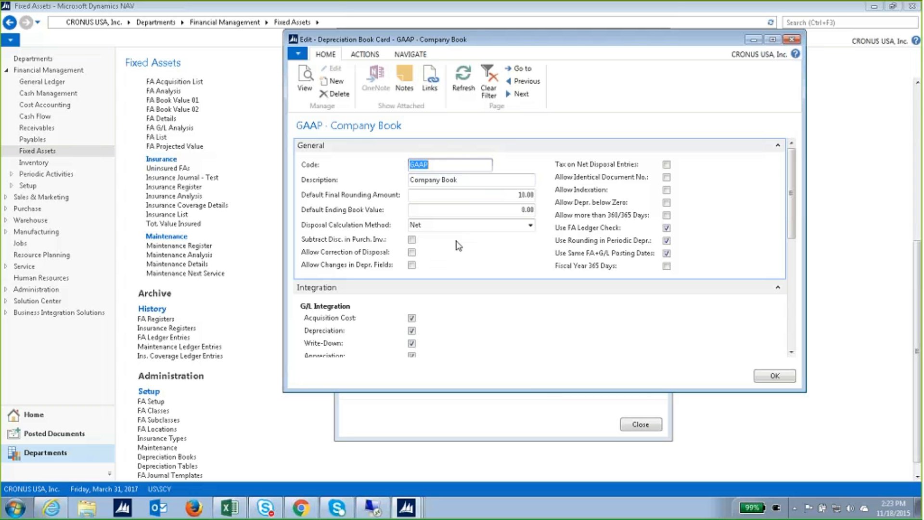
pyautogui.click(411, 252)
pyautogui.click(412, 265)
# Scroll through the GAAP book's Integration and Duplication FastTabs, then close the card with OK.
pyautogui.scroll(-3, 700, 207)
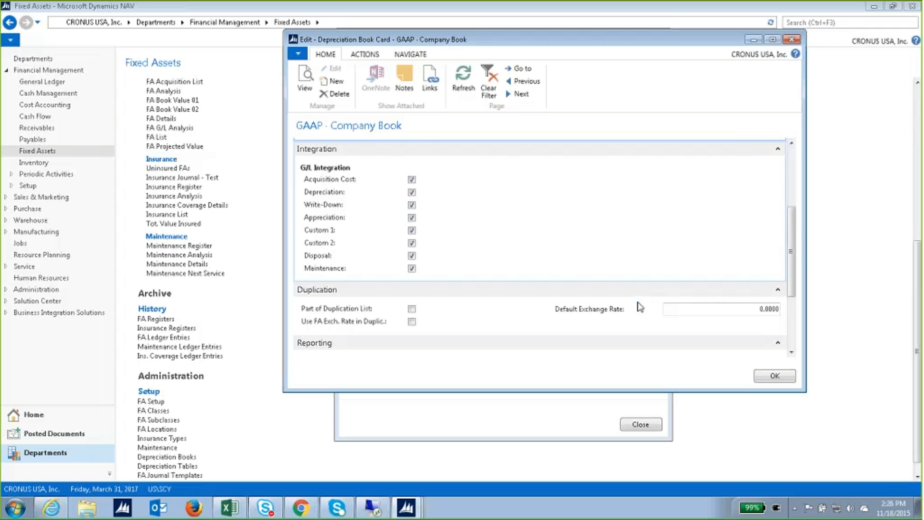
pyautogui.click(774, 375)
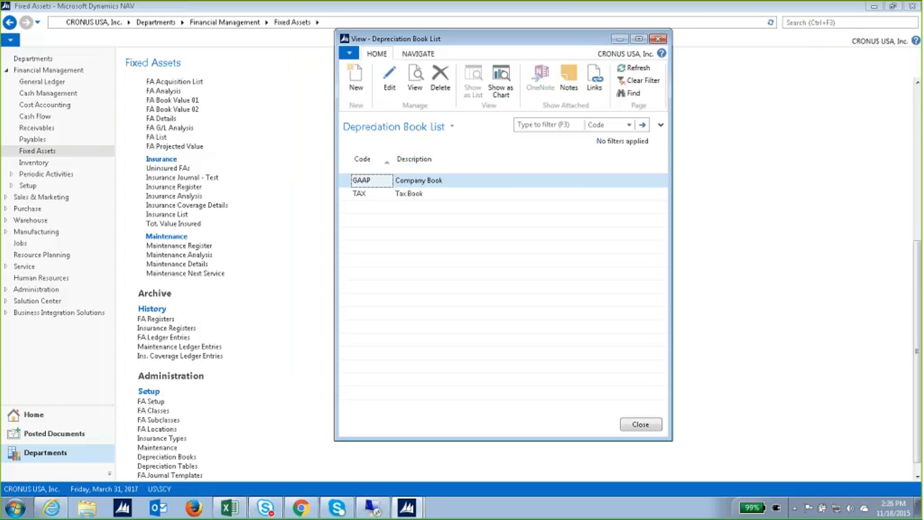
pyautogui.click(395, 82)
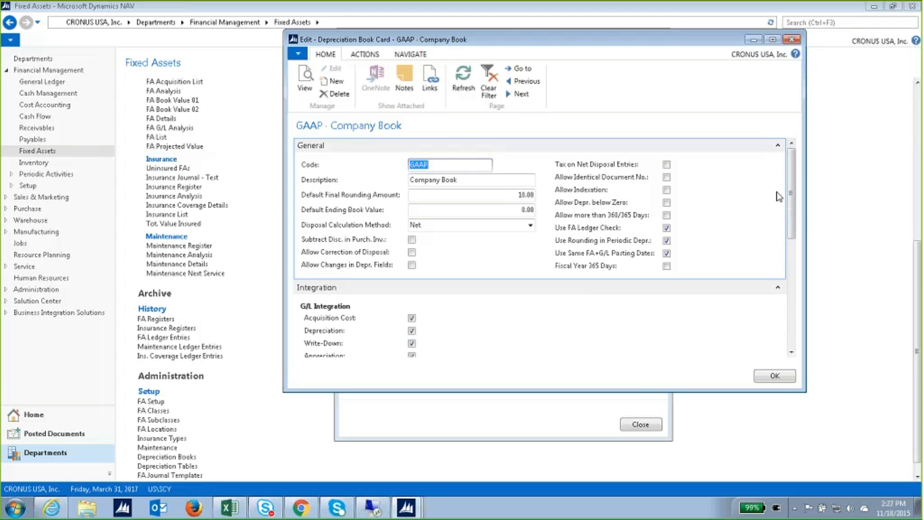
pyautogui.click(775, 377)
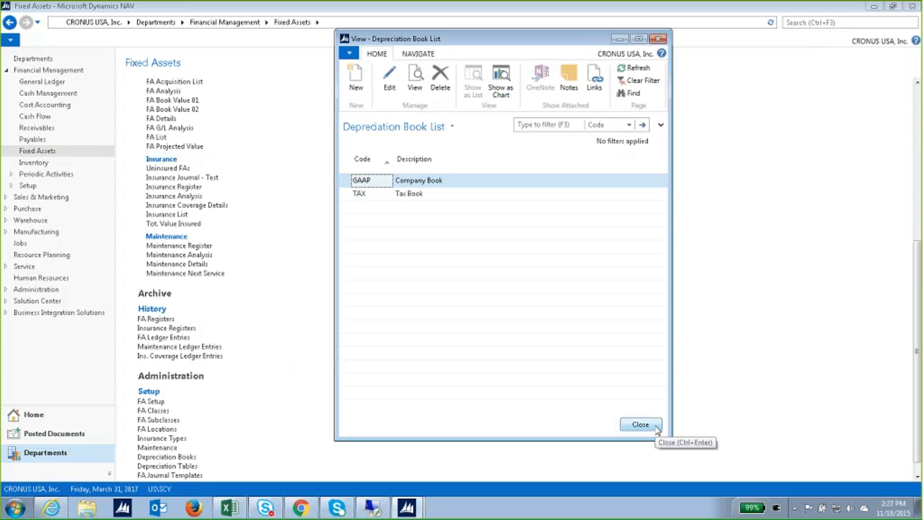
# Close the Depreciation Book List and scroll down to the Setup group.
pyautogui.click(641, 424)
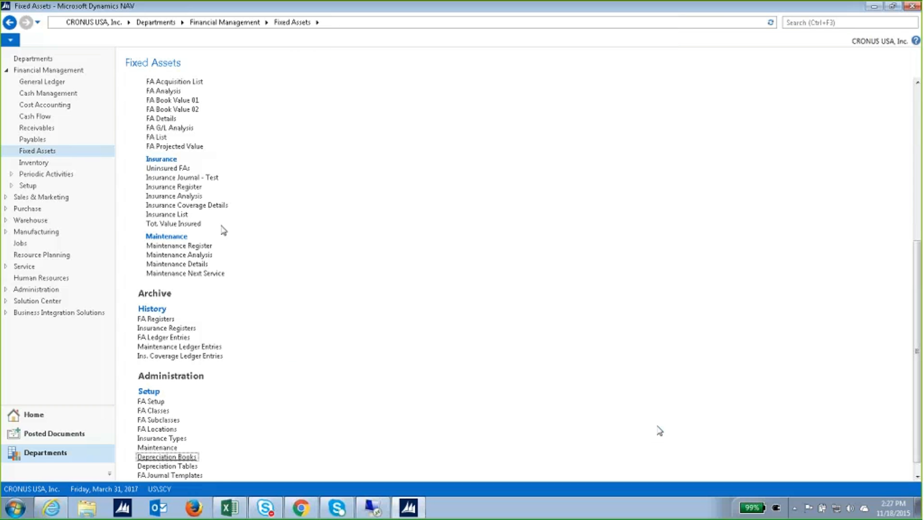
pyautogui.scroll(6, 248, 187)
pyautogui.scroll(-3, 214, 190)
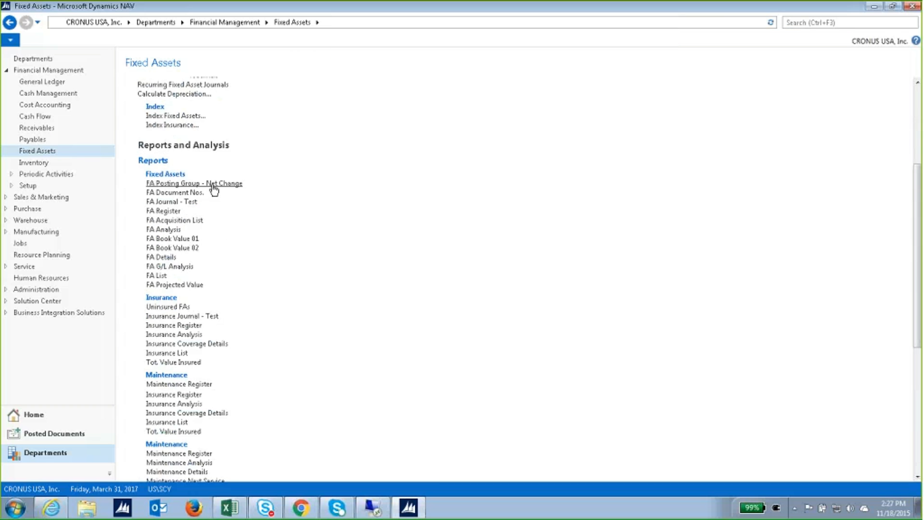
pyautogui.scroll(-3, 214, 190)
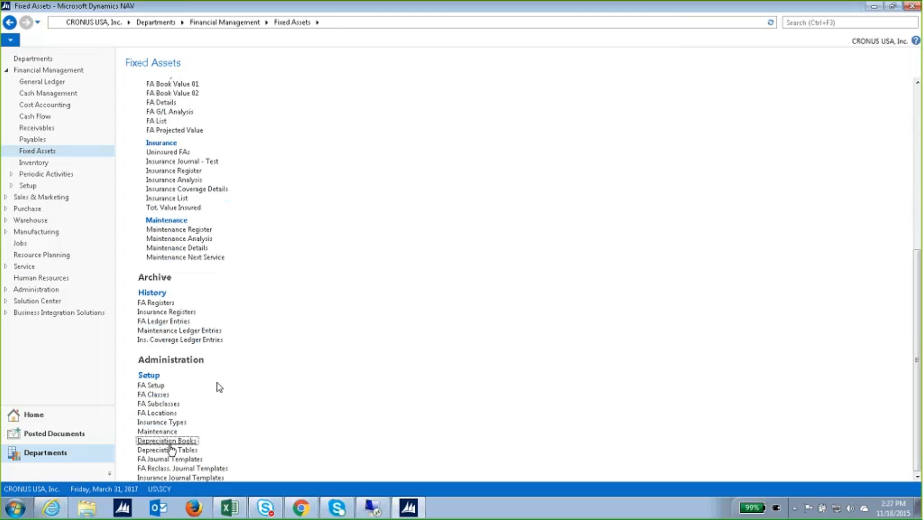
# Review FA Classes, then open FA Subclasses showing CAR, MACHINERY and TELEPHONE.
pyautogui.click(170, 394)
pyautogui.moveTo(115, 23); pyautogui.dragTo(465, 48)
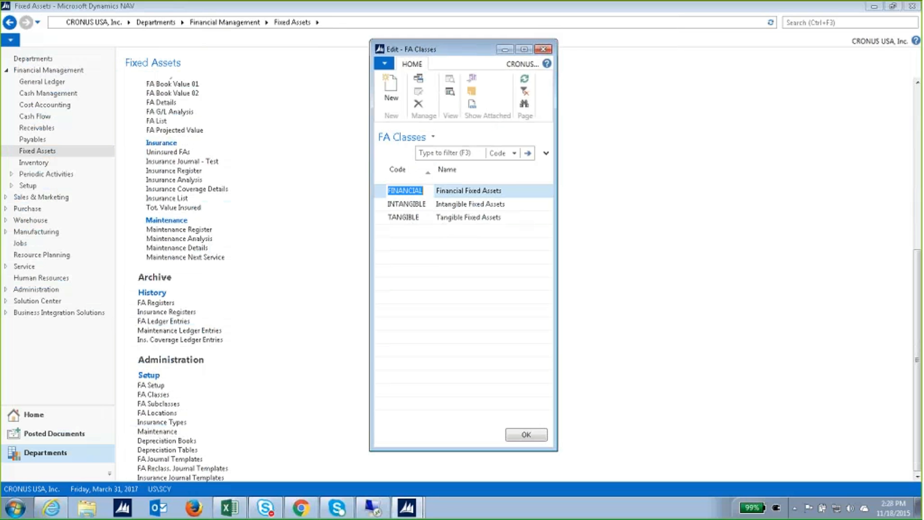
pyautogui.click(527, 435)
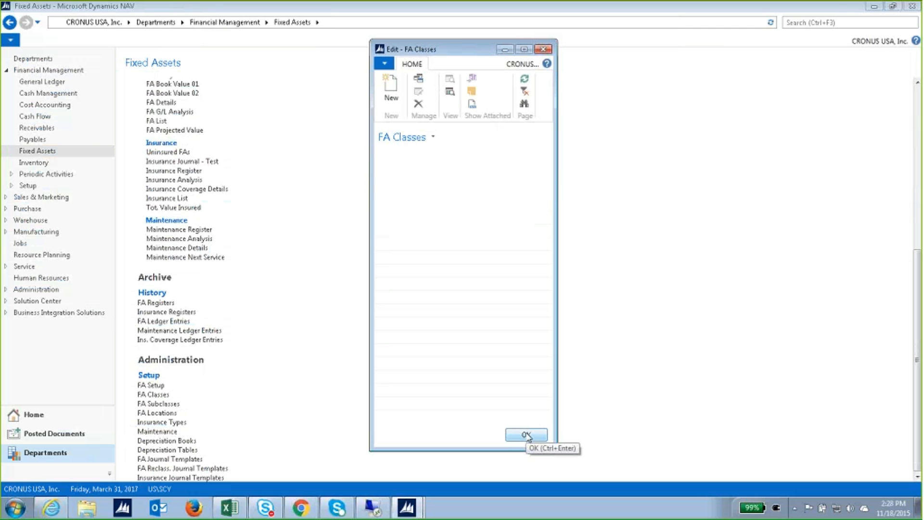
pyautogui.click(169, 406)
pyautogui.moveTo(116, 23); pyautogui.dragTo(518, 41)
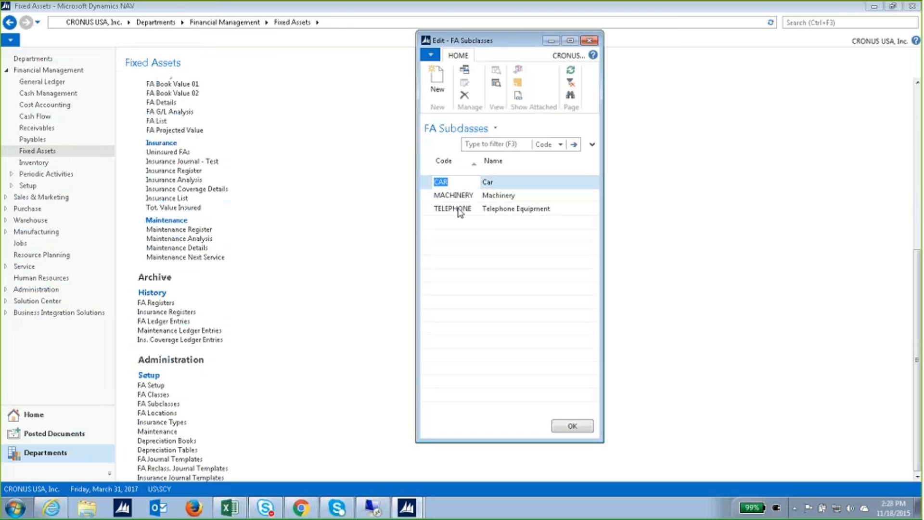
# Place FA Classes beside FA Subclasses to compare them, then close both windows.
pyautogui.click(154, 394)
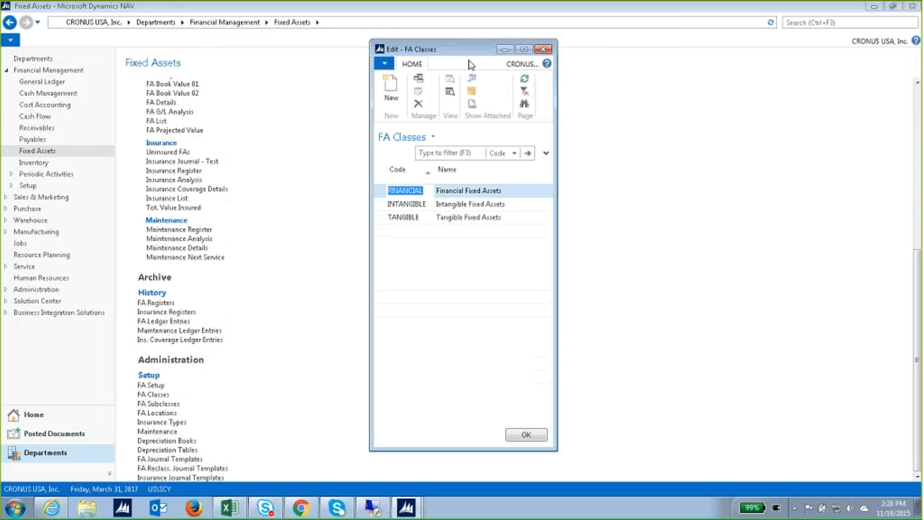
pyautogui.moveTo(457, 53); pyautogui.dragTo(299, 56)
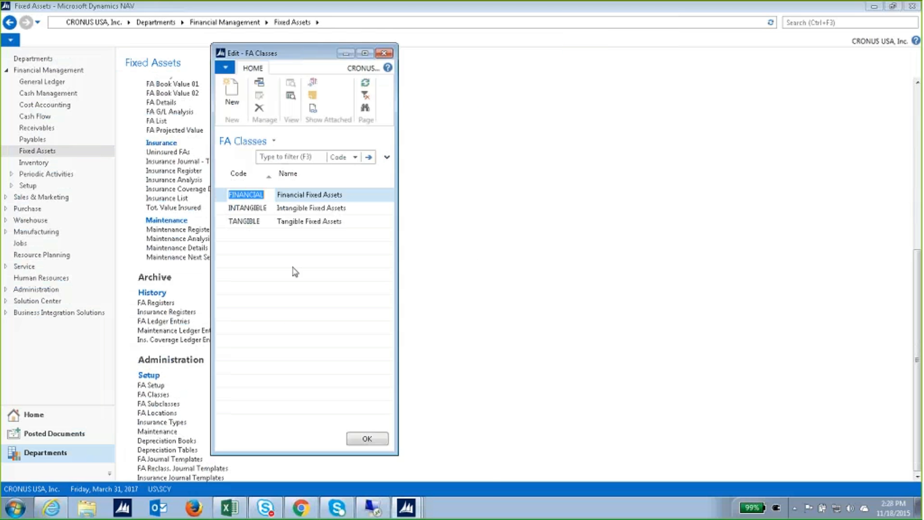
pyautogui.click(406, 507)
pyautogui.click(432, 464)
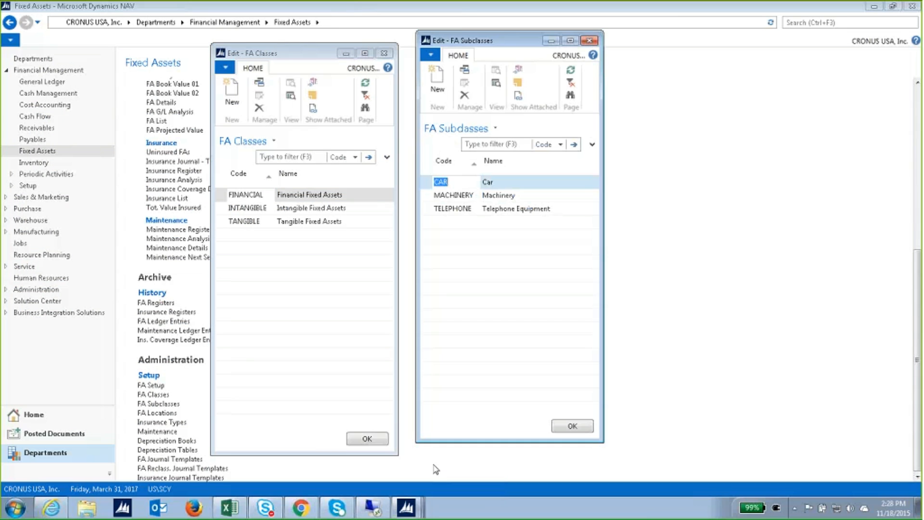
pyautogui.moveTo(326, 57); pyautogui.dragTo(323, 41)
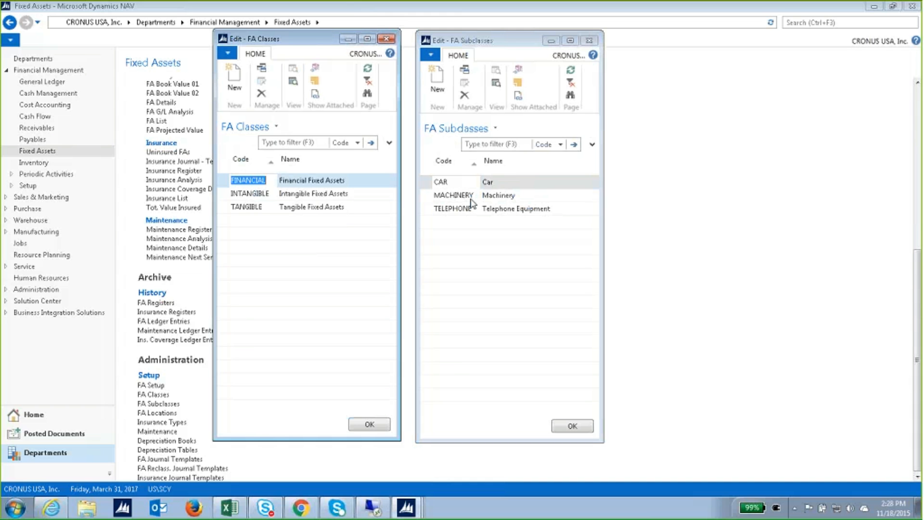
pyautogui.click(593, 42)
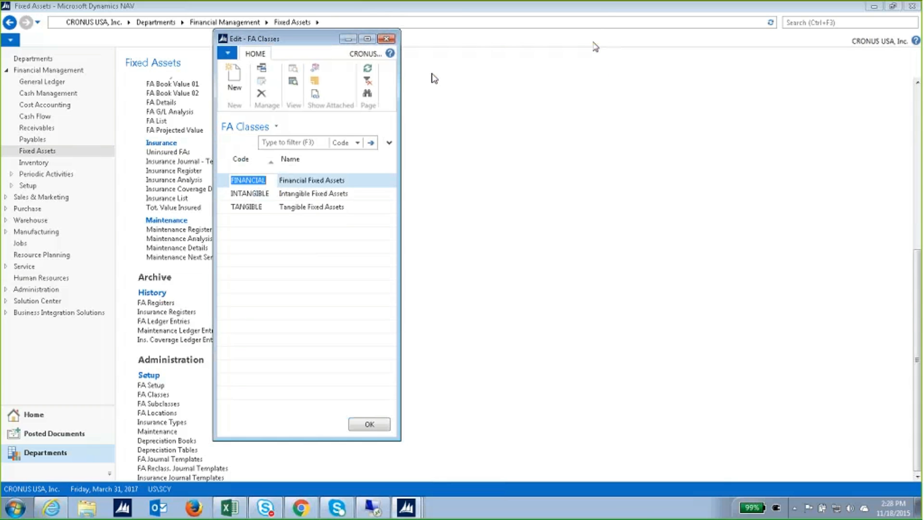
pyautogui.click(386, 38)
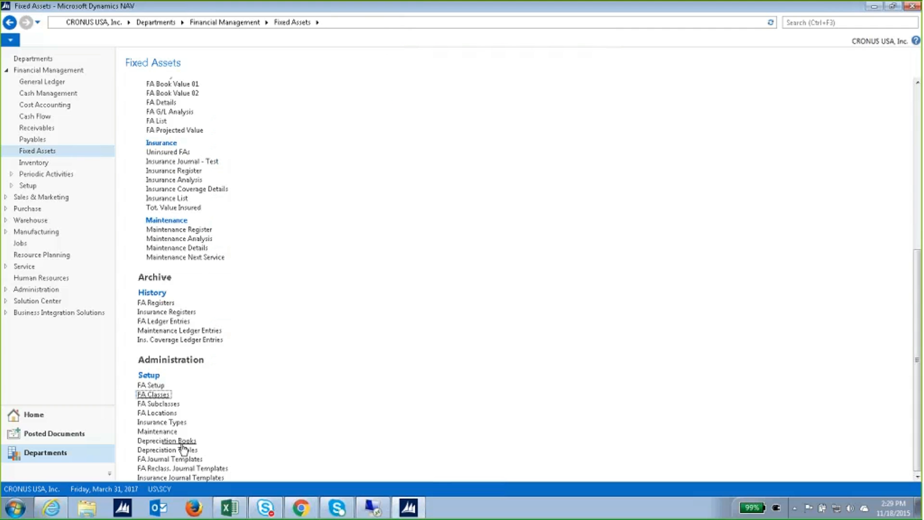
pyautogui.click(174, 425)
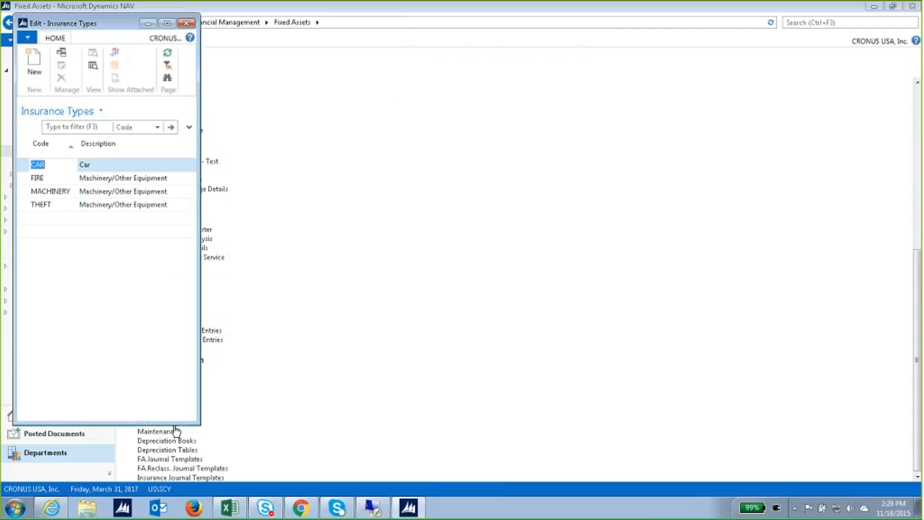
pyautogui.moveTo(158, 36); pyautogui.dragTo(563, 56)
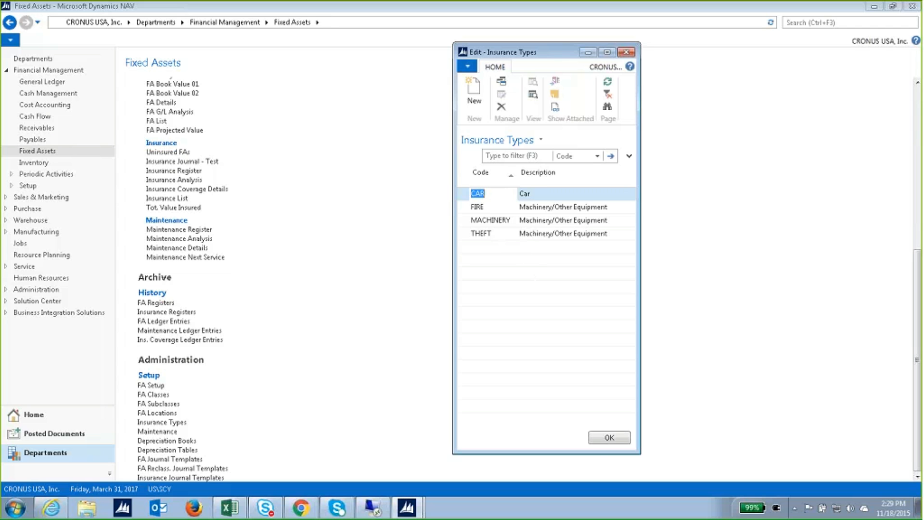
pyautogui.click(609, 437)
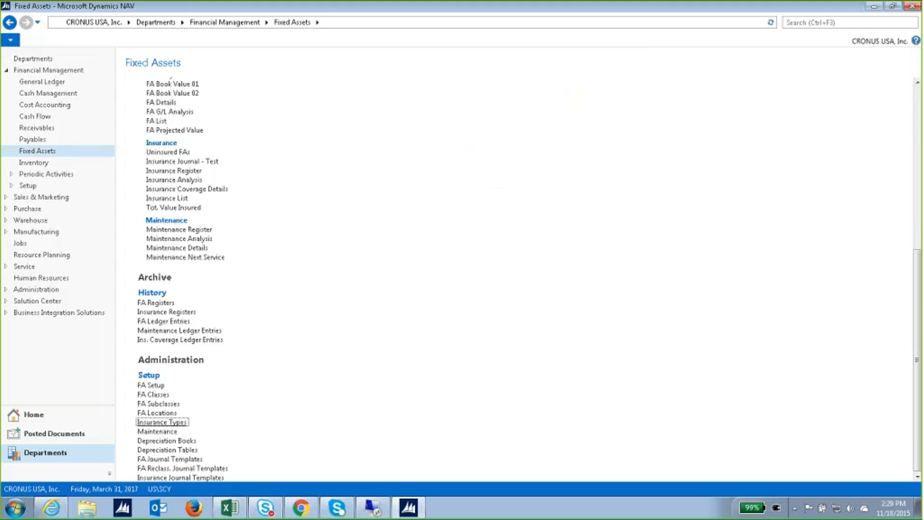
# Open Maintenance codes (SERVICE, SPAREPARTS), centre the window, and make it shorter and wider.
pyautogui.click(159, 432)
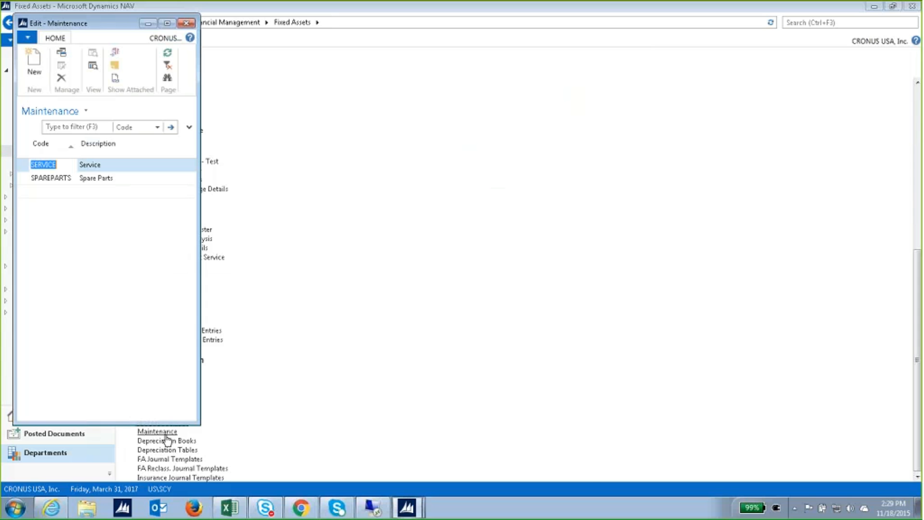
pyautogui.moveTo(130, 23); pyautogui.dragTo(564, 51)
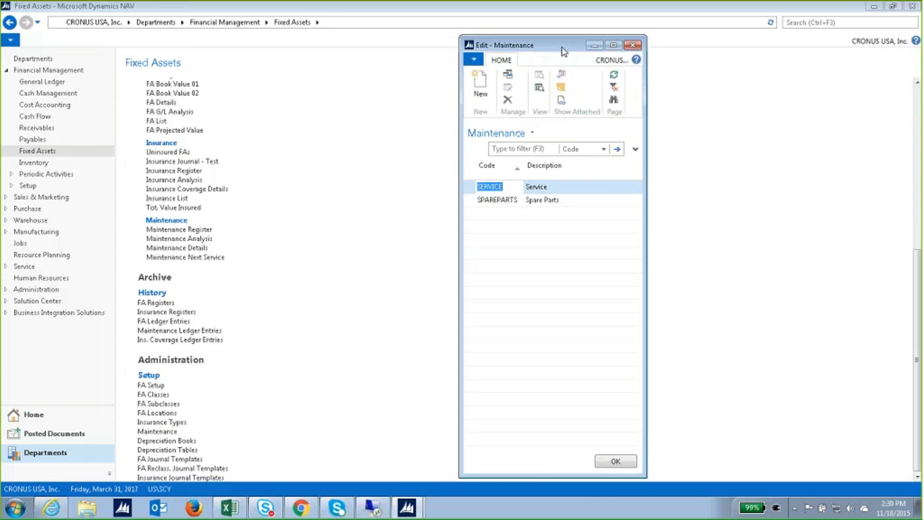
pyautogui.moveTo(561, 478); pyautogui.dragTo(571, 389)
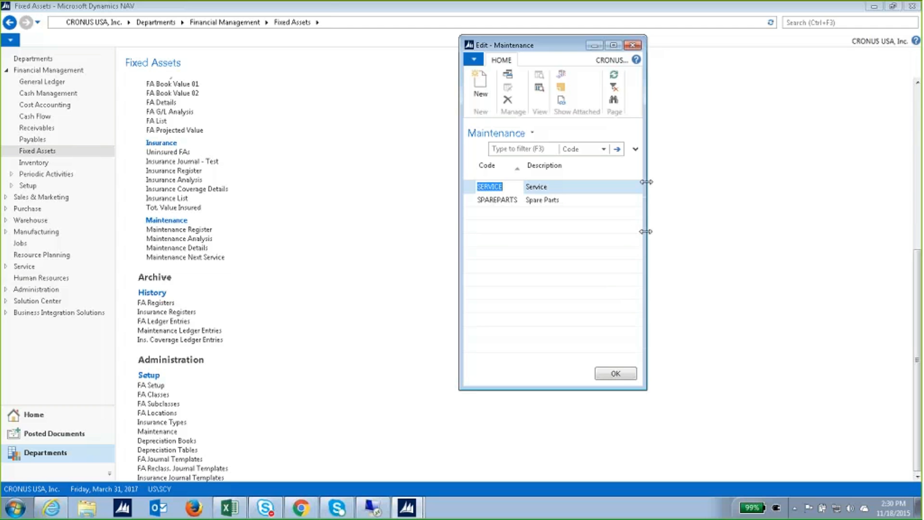
pyautogui.moveTo(646, 229); pyautogui.dragTo(667, 227)
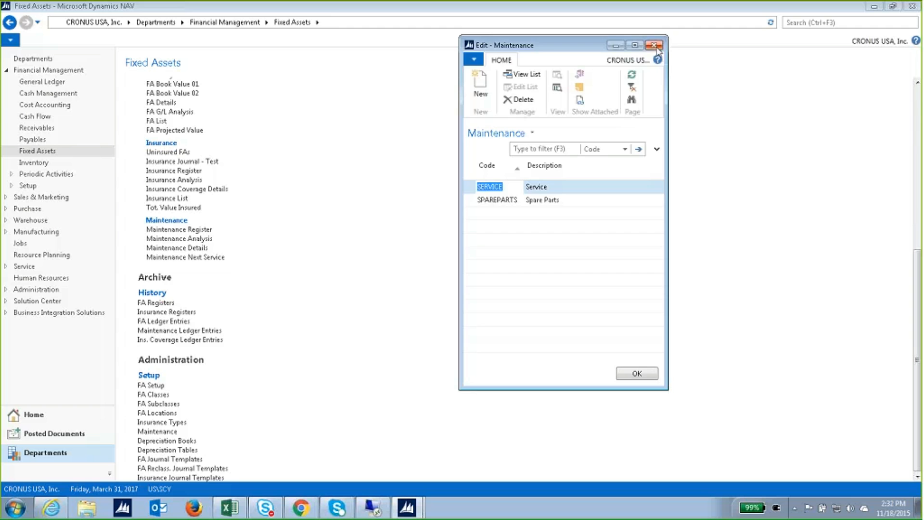
# Close the Maintenance codes list and scroll the Fixed Assets page back to the top.
pyautogui.click(656, 46)
pyautogui.scroll(5, 340, 323)
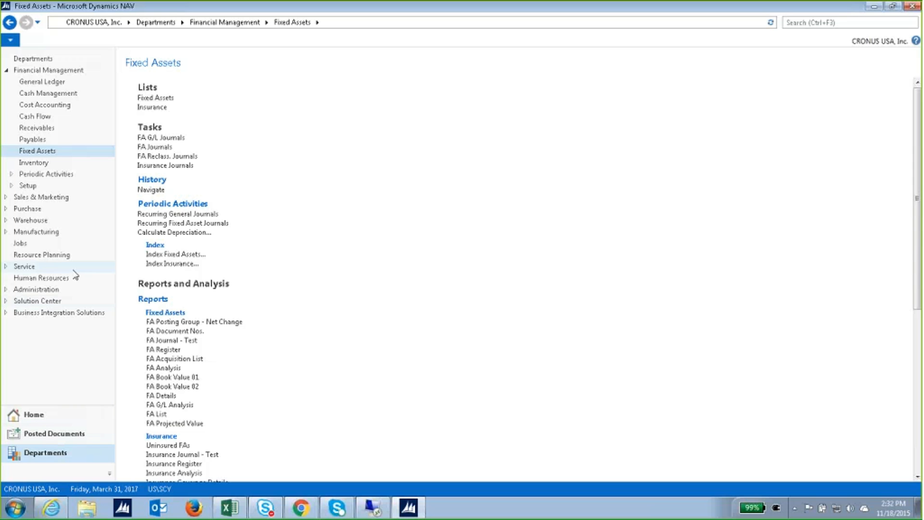
# Open FA Posting Groups via Administration > Financial Management > Posting Groups, moving the window up-left.
pyautogui.click(51, 291)
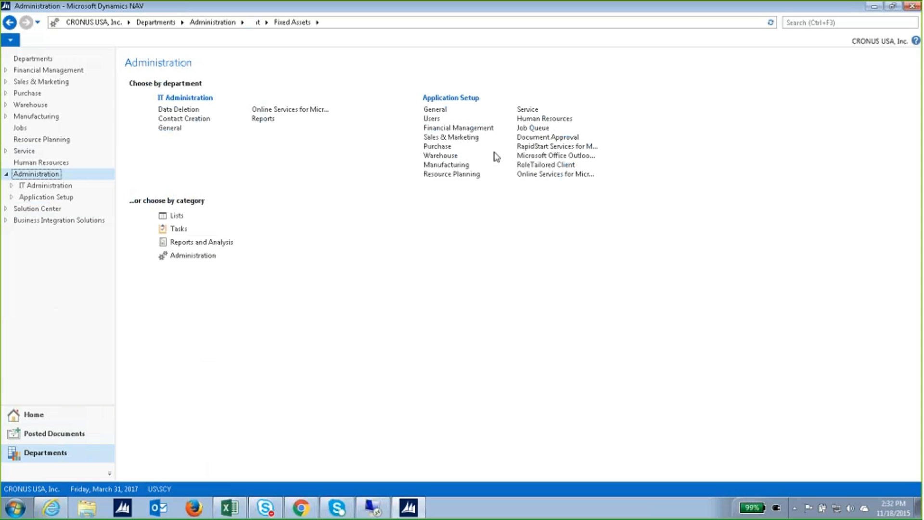
pyautogui.click(463, 128)
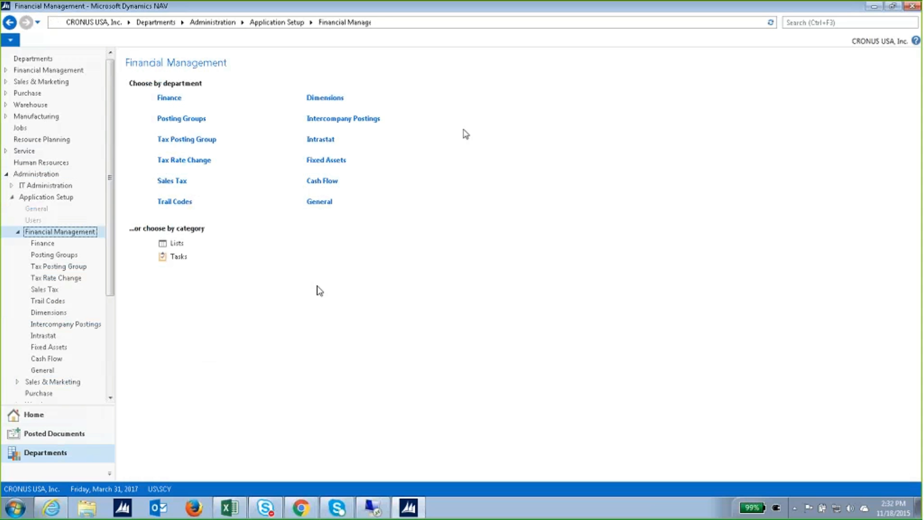
pyautogui.click(182, 118)
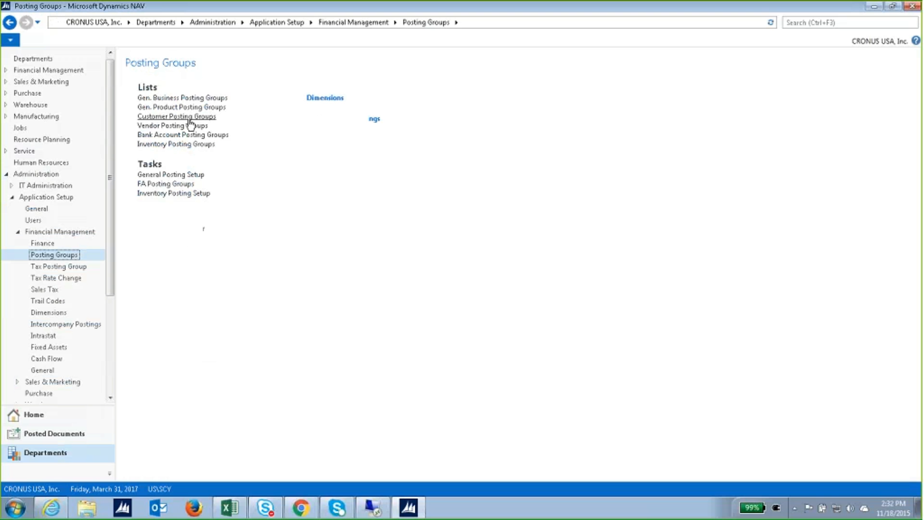
pyautogui.click(169, 184)
pyautogui.moveTo(361, 62); pyautogui.dragTo(331, 59)
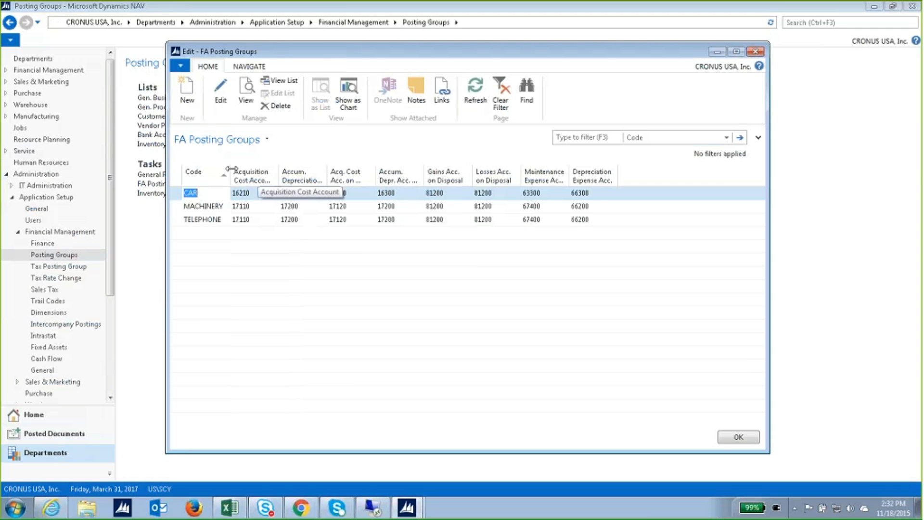
# Widen the Code column of the FA Posting Groups list and dismiss the column options menu.
pyautogui.moveTo(230, 168); pyautogui.dragTo(246, 165)
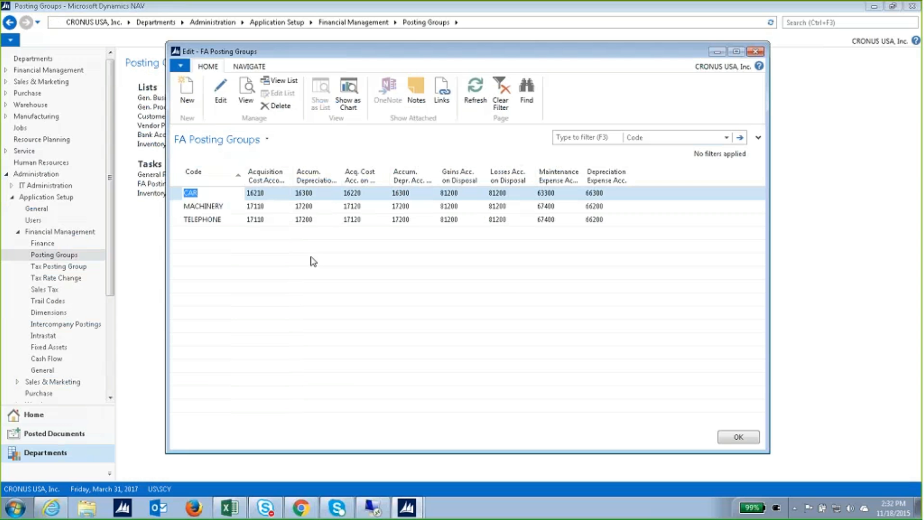
pyautogui.rightClick(328, 179)
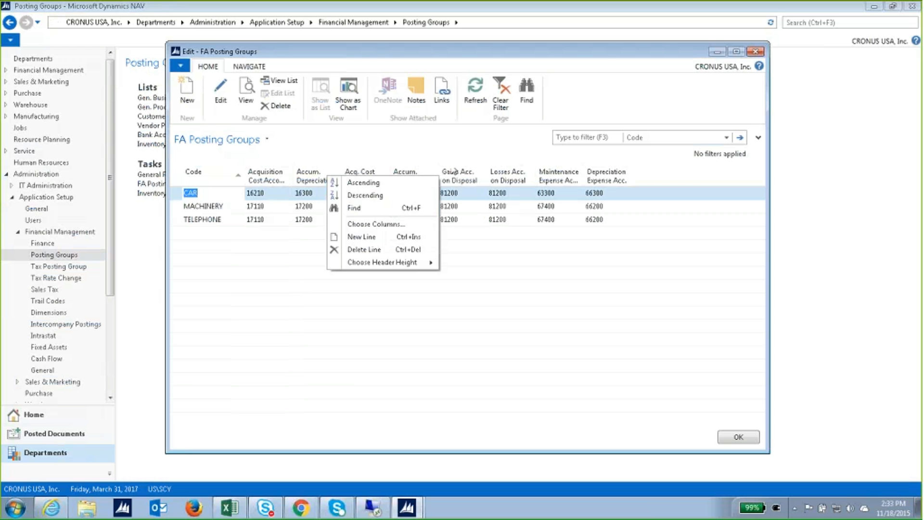
pyautogui.click(448, 136)
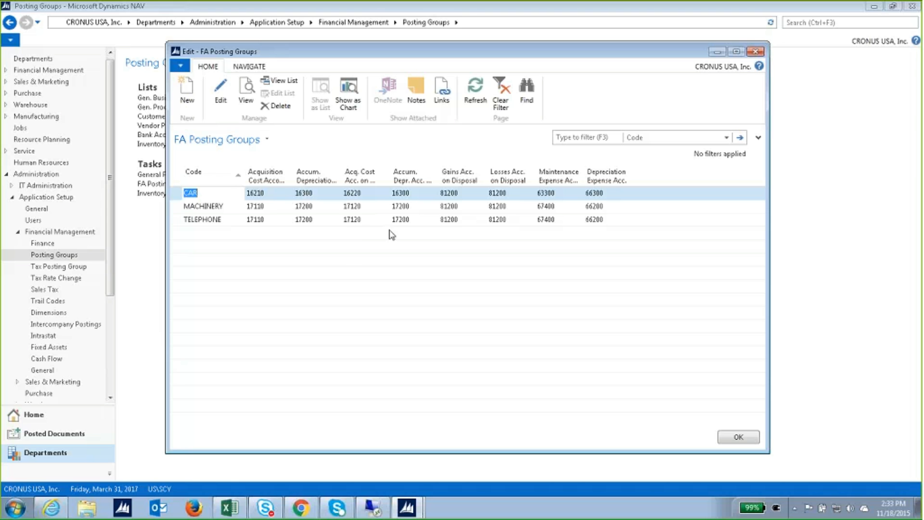
# Set the FA Posting Groups column header height to 3 lines.
pyautogui.rightClick(281, 179)
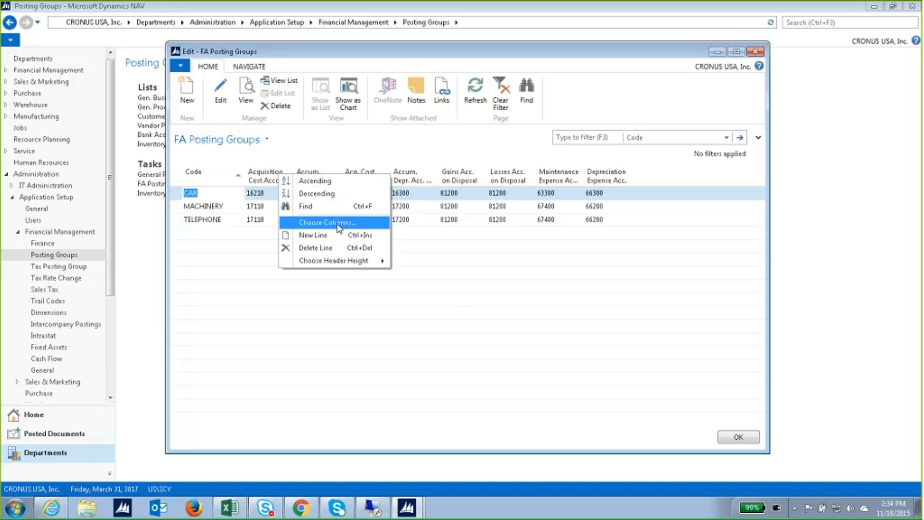
pyautogui.moveTo(341, 267)
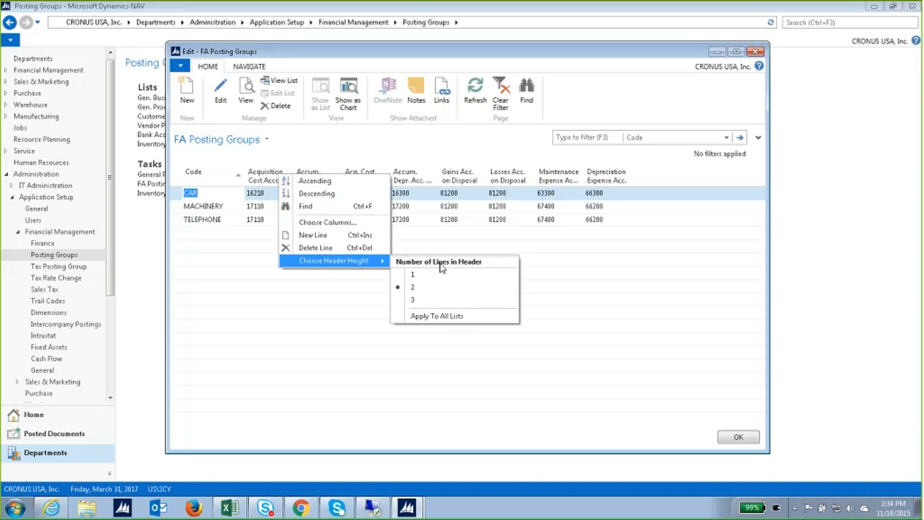
pyautogui.click(426, 299)
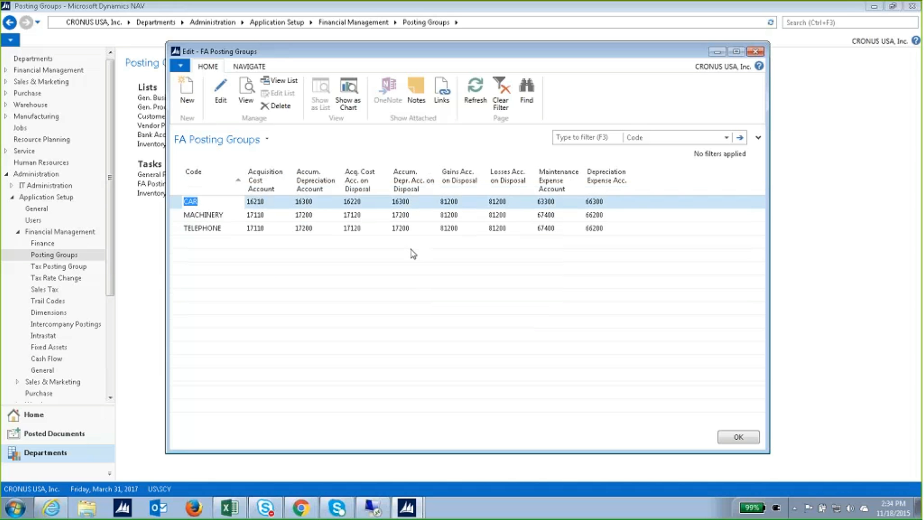
# Apply the three-line header height to all lists and confirm with Yes.
pyautogui.rightClick(372, 187)
pyautogui.moveTo(446, 267)
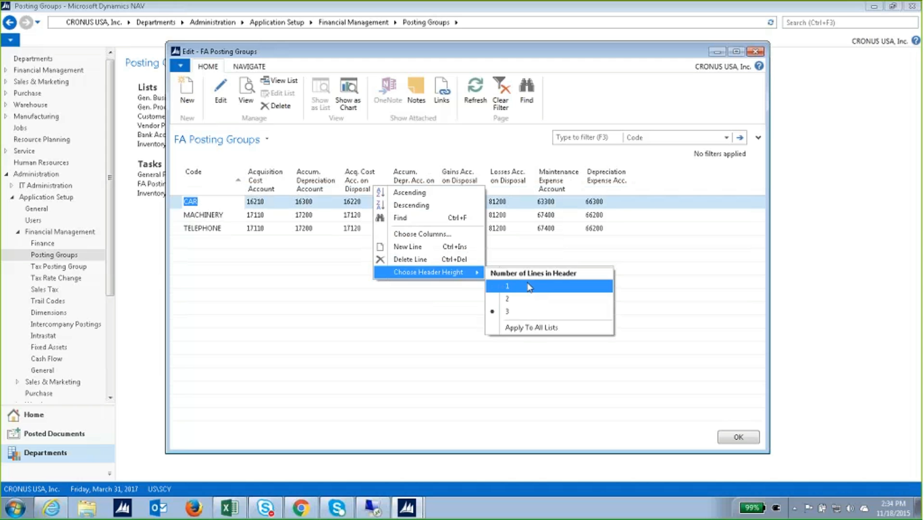
pyautogui.click(528, 327)
pyautogui.click(514, 266)
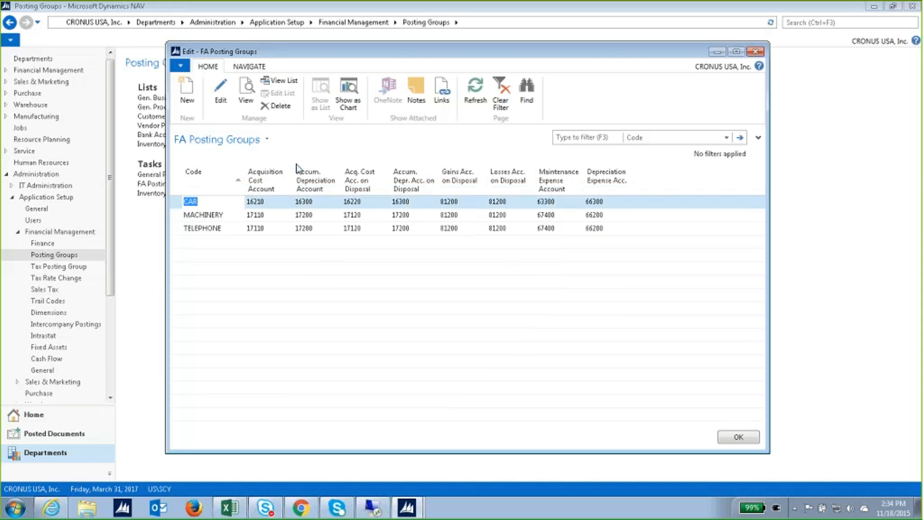
pyautogui.rightClick(345, 175)
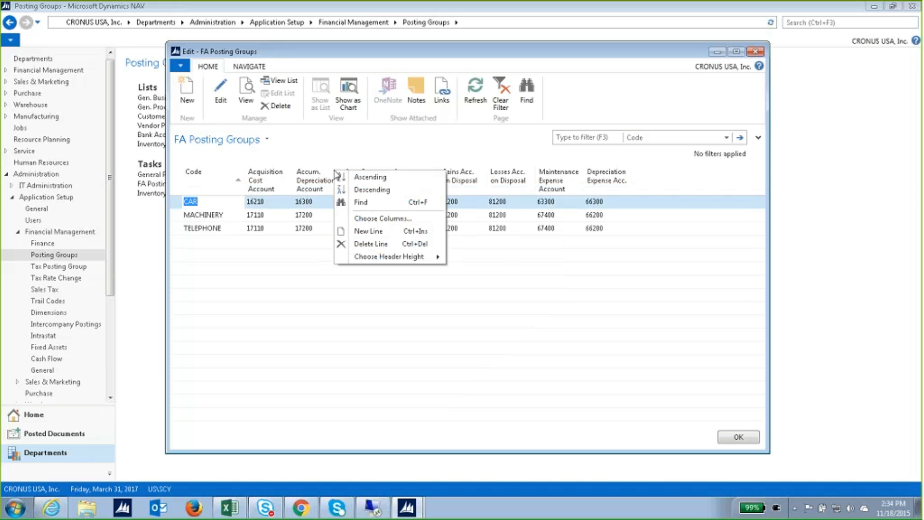
pyautogui.moveTo(428, 256)
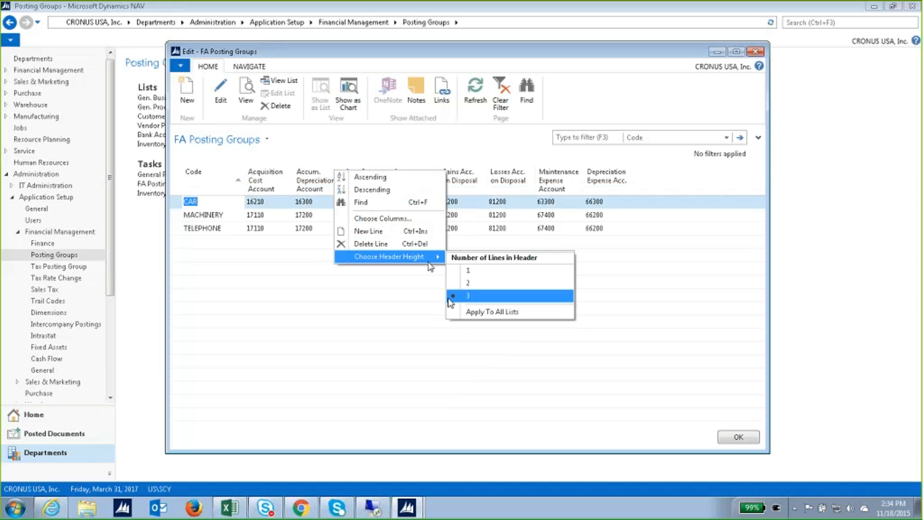
pyautogui.click(485, 312)
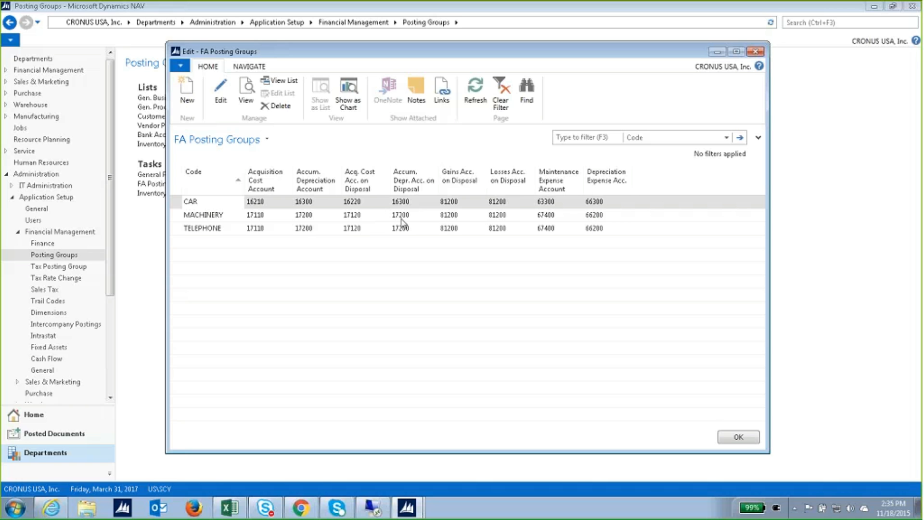
pyautogui.click(384, 203)
pyautogui.click(384, 202)
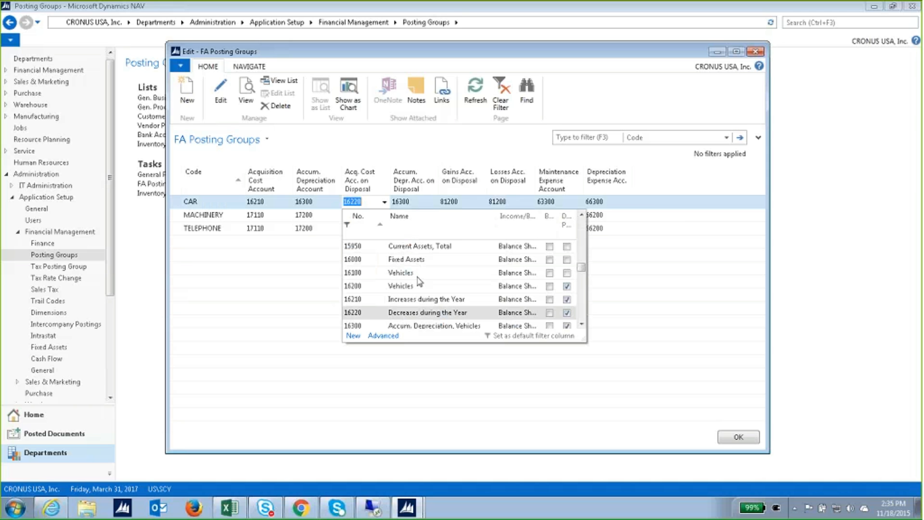
pyautogui.scroll(-1, 421, 301)
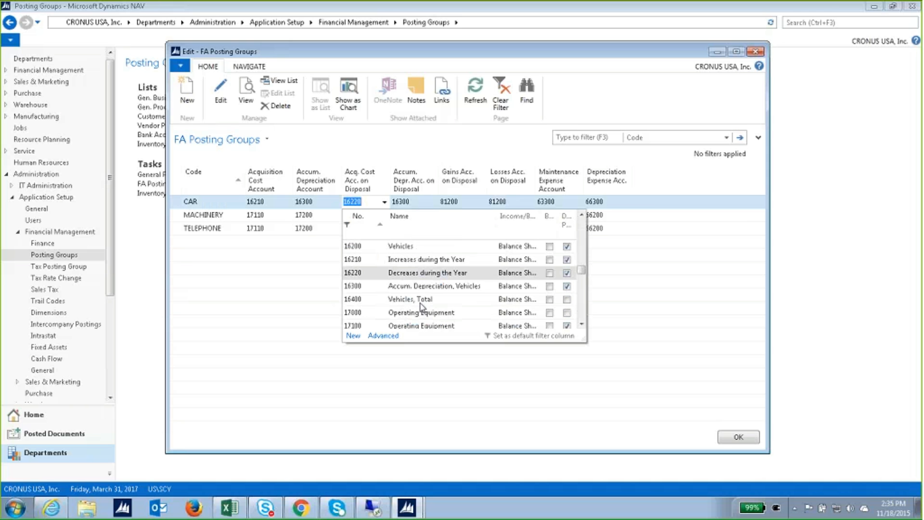
pyautogui.scroll(-1, 425, 308)
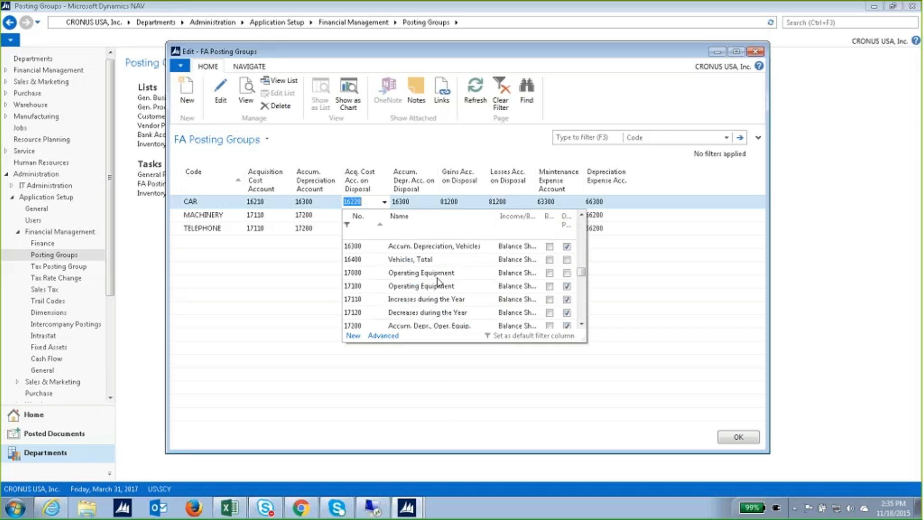
pyautogui.scroll(2, 428, 298)
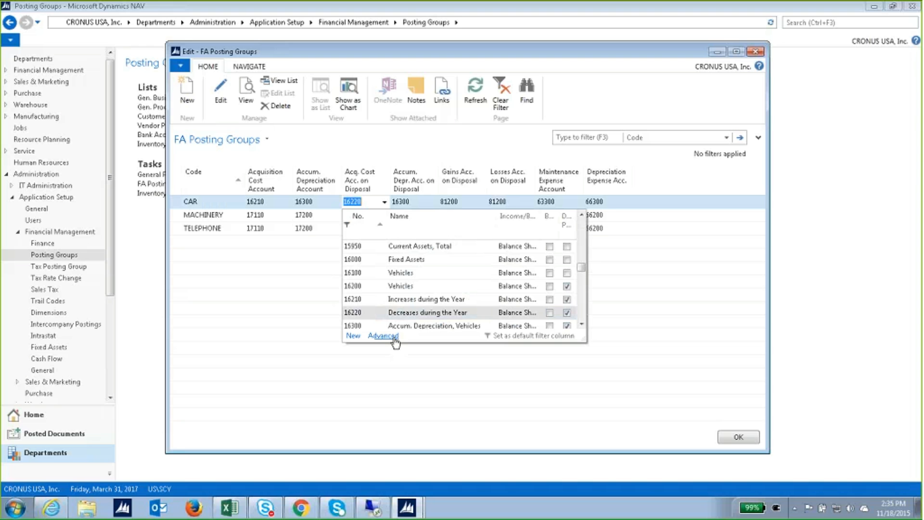
pyautogui.click(629, 160)
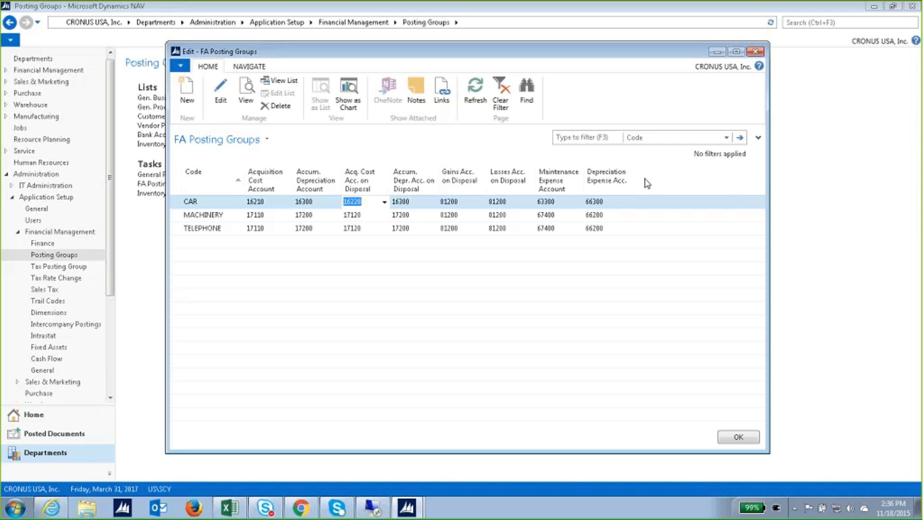
# Browse the Choose Columns list, eyeing Write-Down and Appreciation Account, then close without adding.
pyautogui.rightClick(619, 180)
pyautogui.click(654, 166)
pyautogui.rightClick(521, 185)
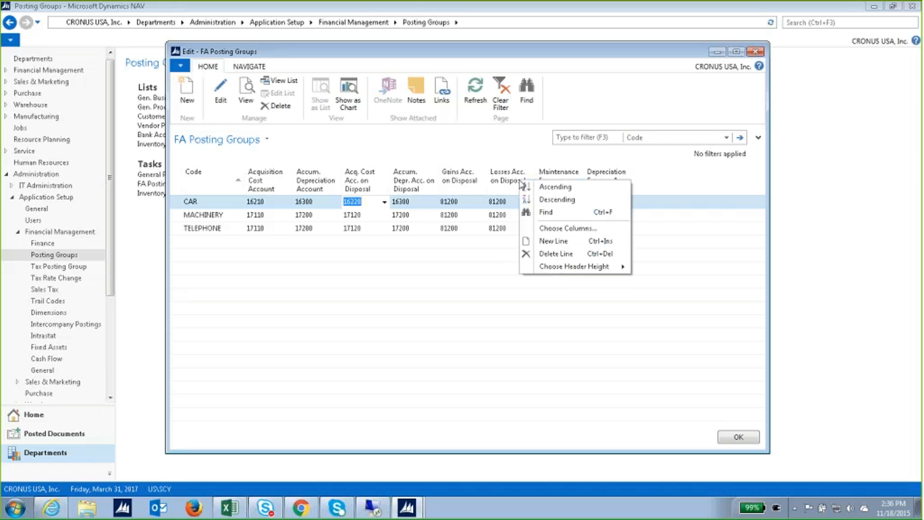
pyautogui.click(559, 228)
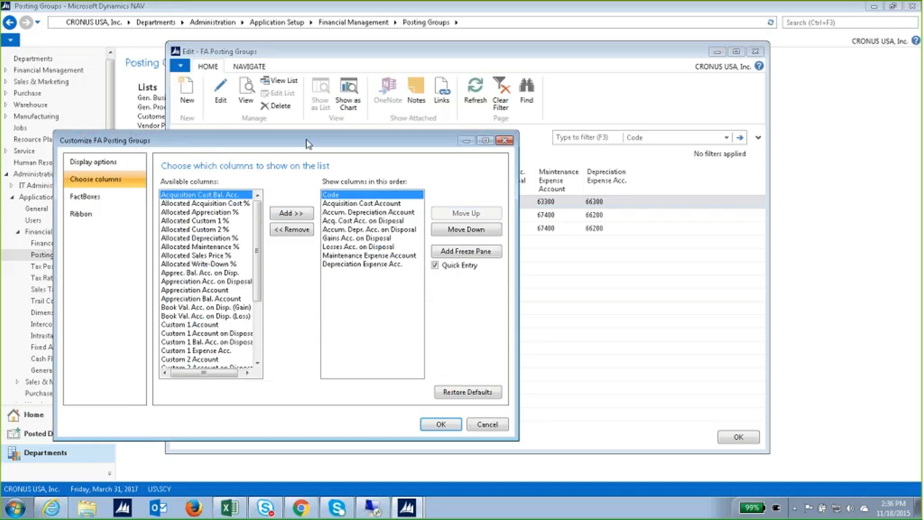
pyautogui.moveTo(308, 143); pyautogui.dragTo(285, 76)
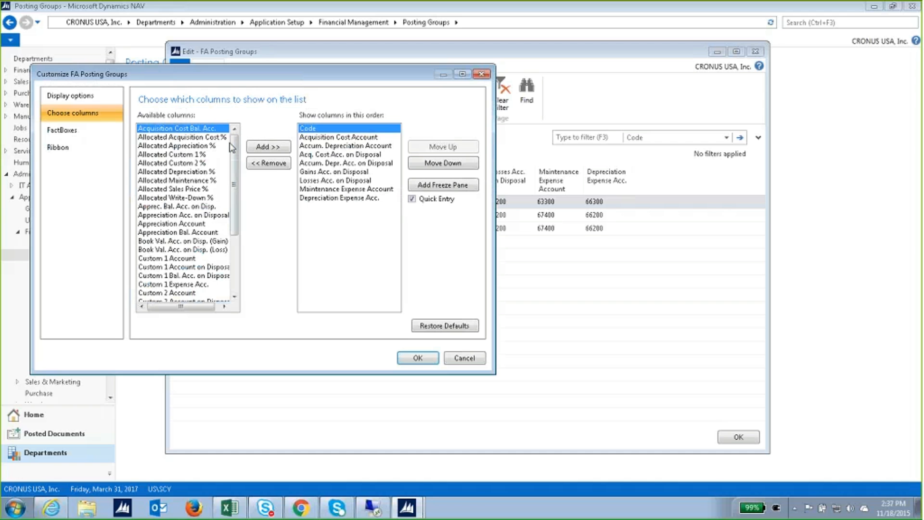
pyautogui.moveTo(236, 147); pyautogui.dragTo(239, 151)
pyautogui.moveTo(241, 155); pyautogui.dragTo(247, 204)
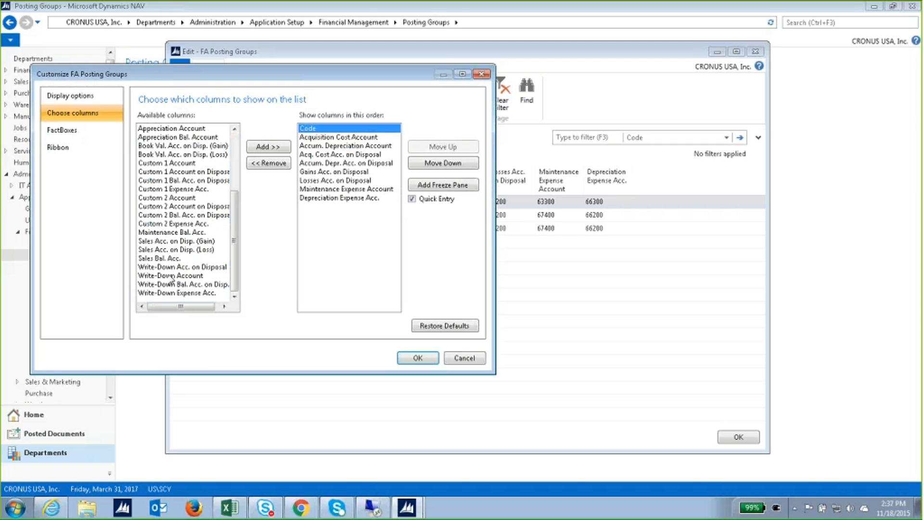
pyautogui.click(171, 276)
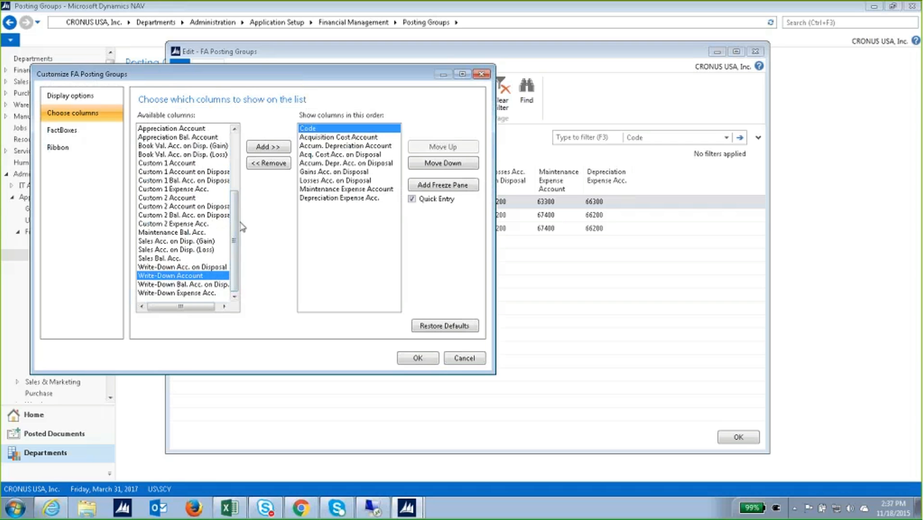
pyautogui.moveTo(236, 209); pyautogui.dragTo(253, 136)
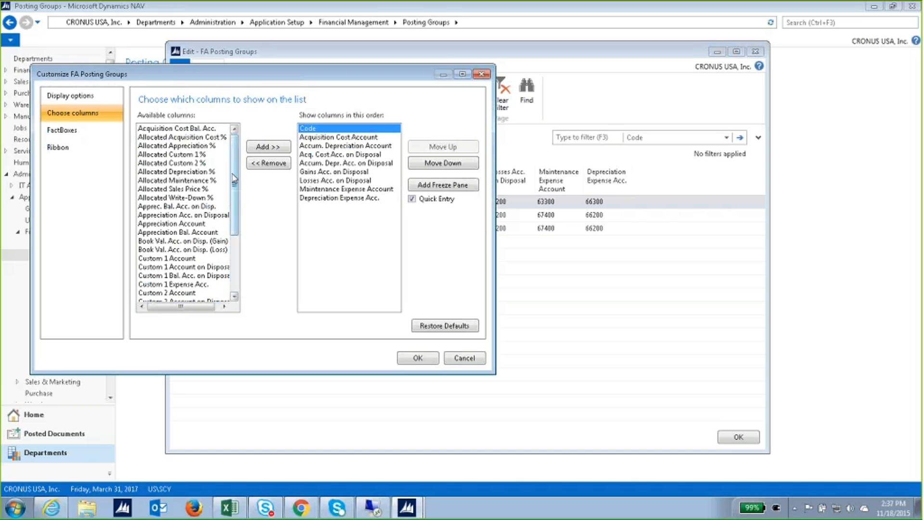
pyautogui.click(204, 224)
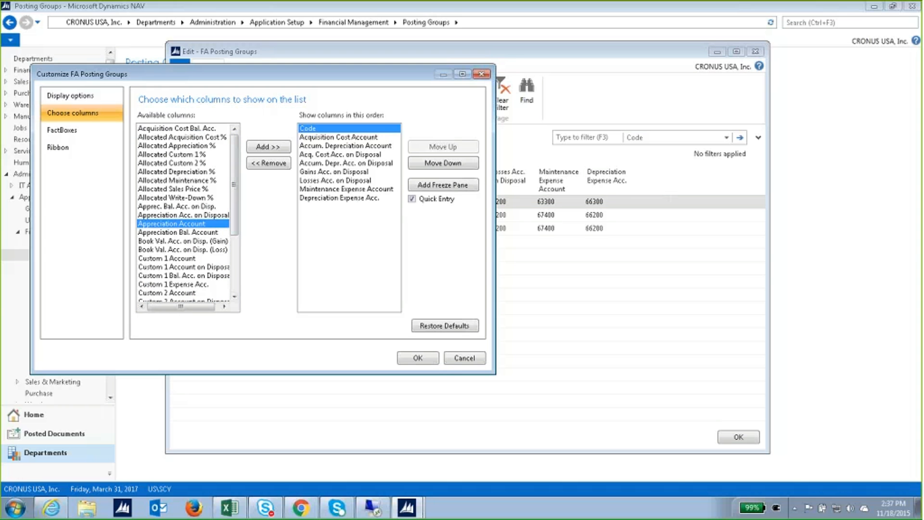
pyautogui.click(482, 74)
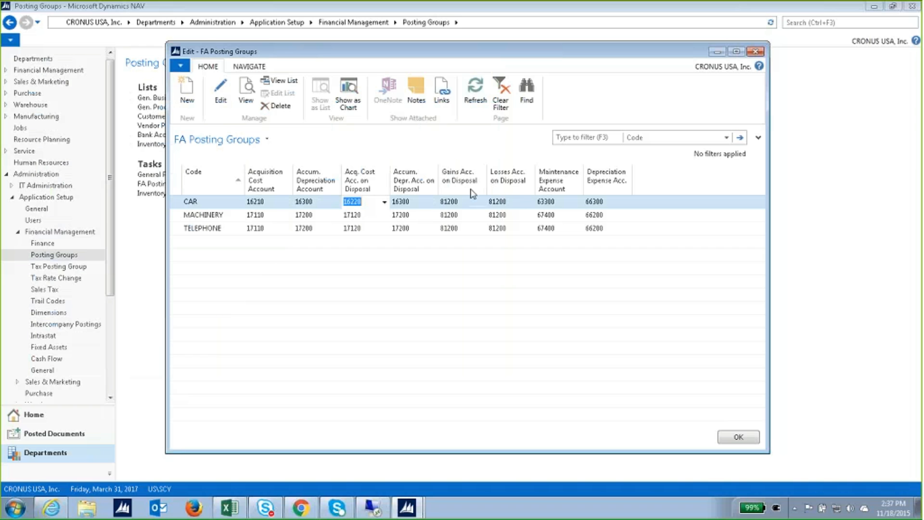
# Add the Appreciation Account column to the FA Posting Groups list and confirm with OK.
pyautogui.rightClick(570, 182)
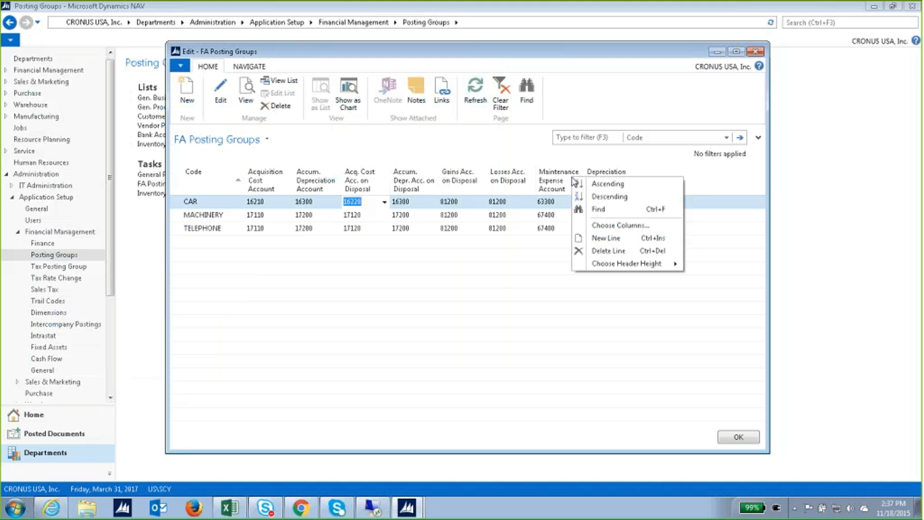
pyautogui.click(596, 225)
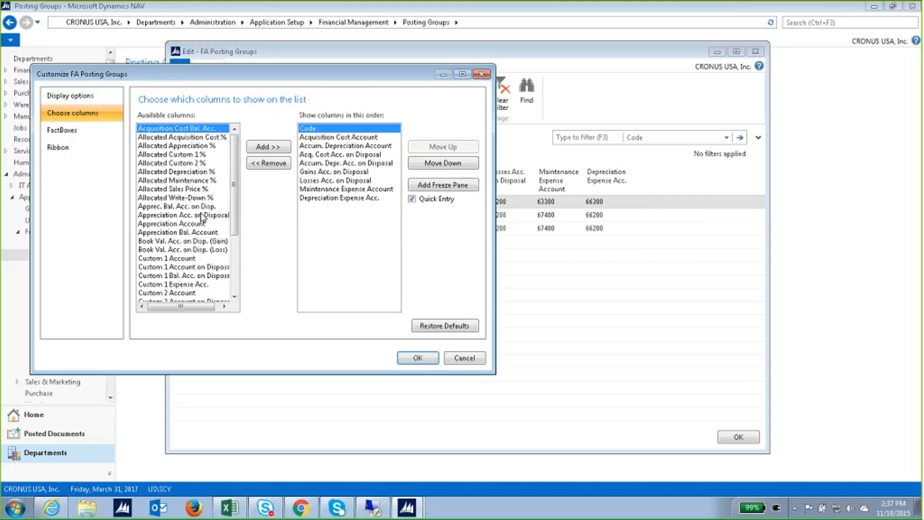
pyautogui.click(186, 225)
pyautogui.click(268, 146)
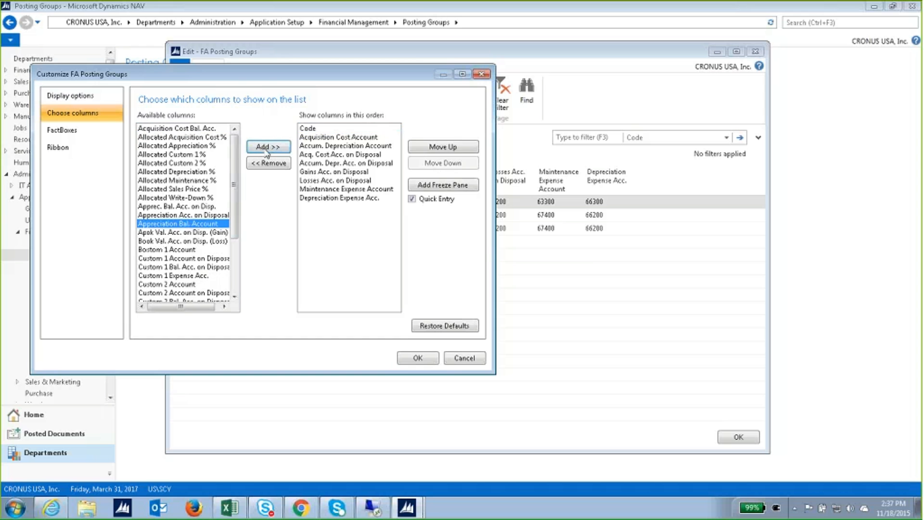
pyautogui.click(435, 357)
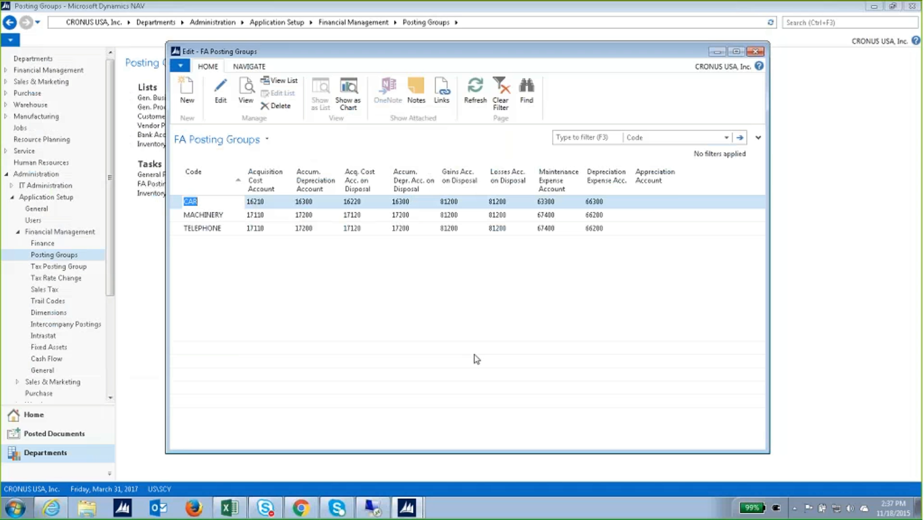
# Select CAR's Appreciation Account cell, then close FA Posting Groups with OK.
pyautogui.click(668, 202)
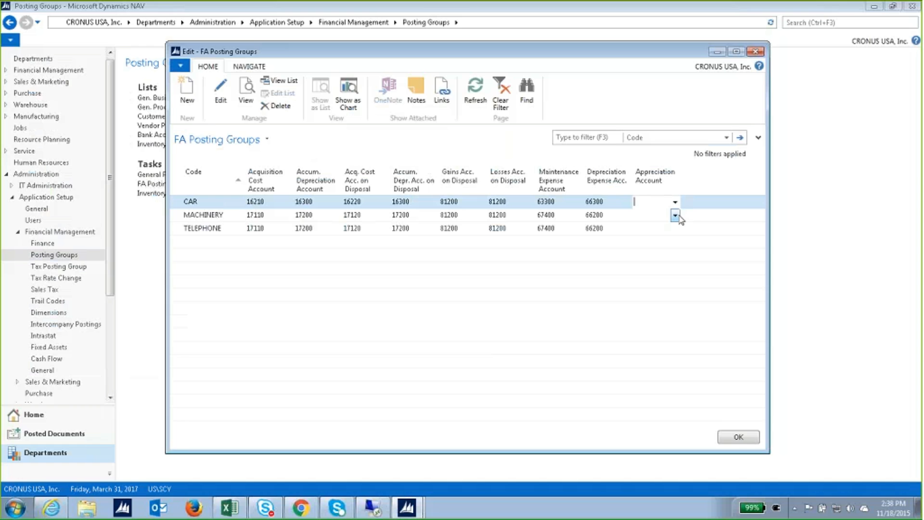
pyautogui.click(738, 437)
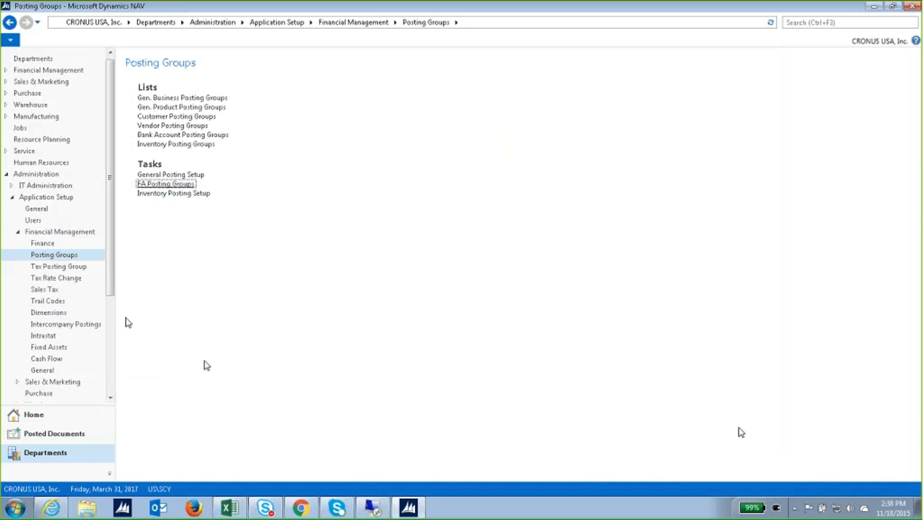
# Open the Fixed Assets list under Financial Management and the FA000010 Mercedes 300 card.
pyautogui.click(36, 72)
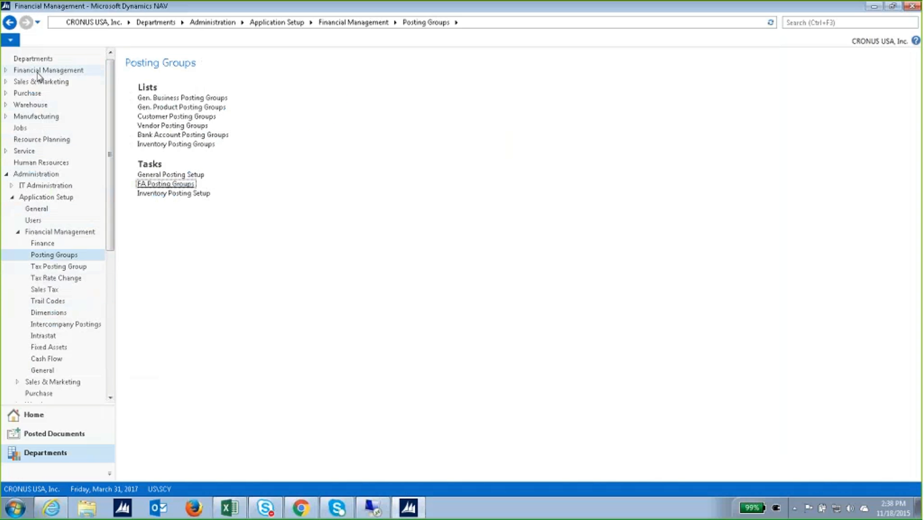
pyautogui.click(329, 98)
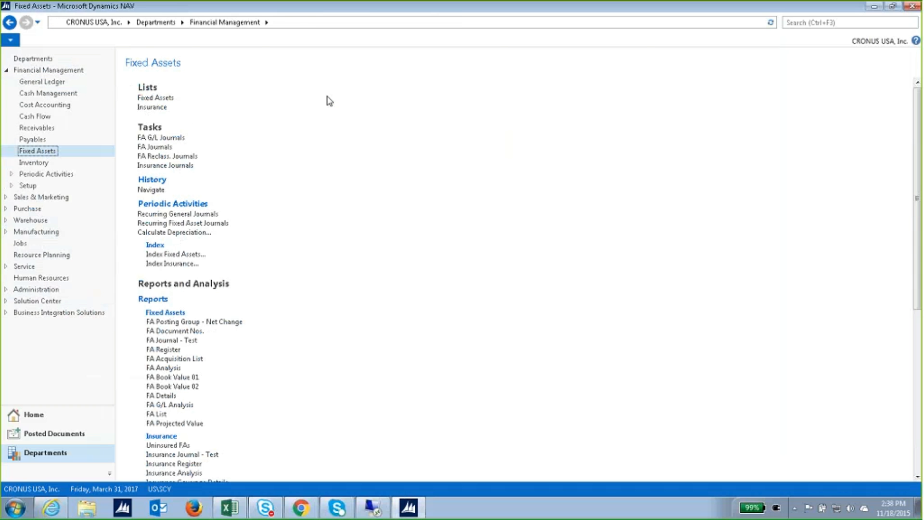
pyautogui.click(162, 98)
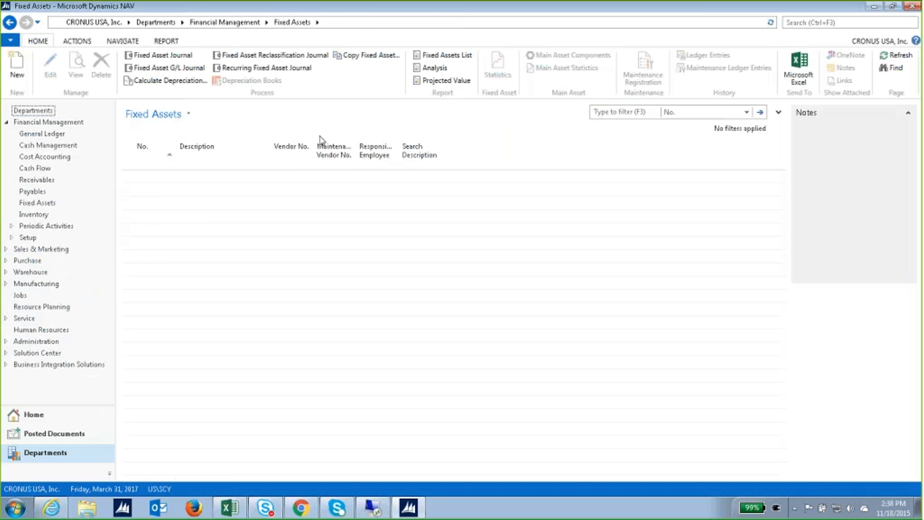
pyautogui.doubleClick(209, 178)
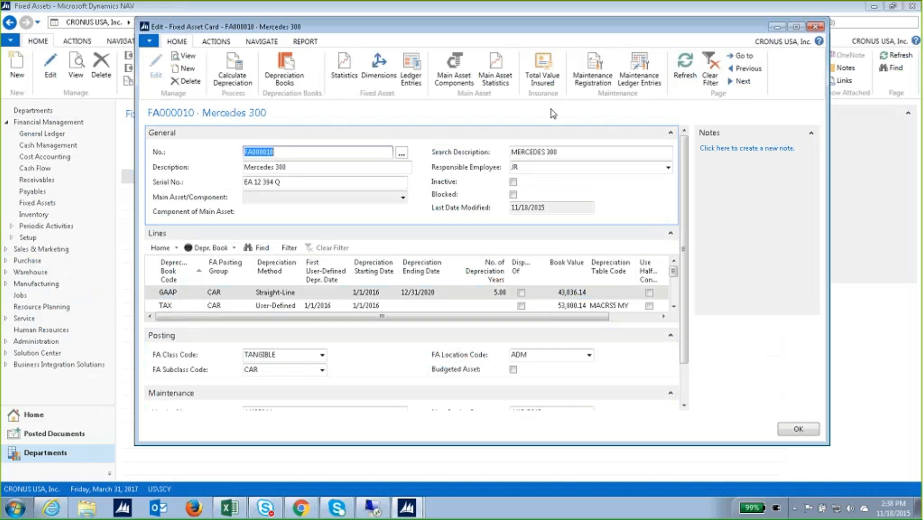
# Show FA000010's ledger entries and Navigate from the acquisition invoice entry.
pyautogui.click(416, 77)
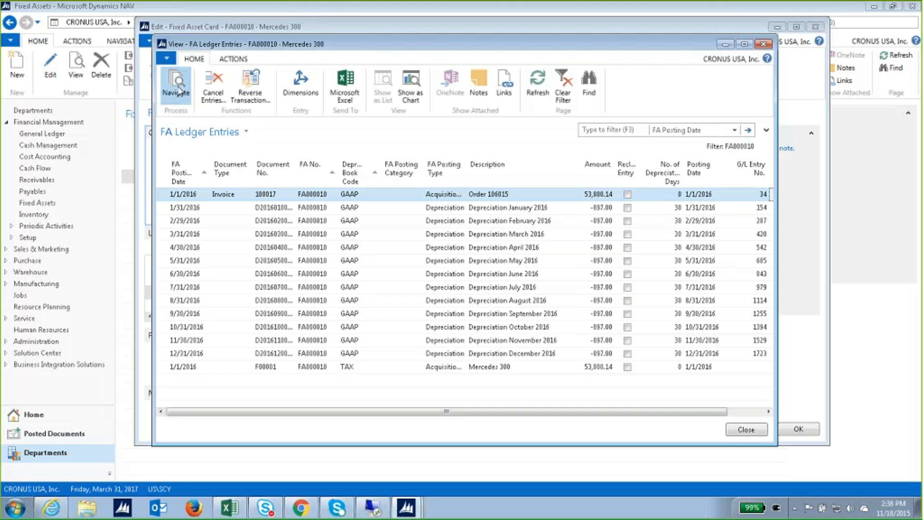
pyautogui.click(177, 90)
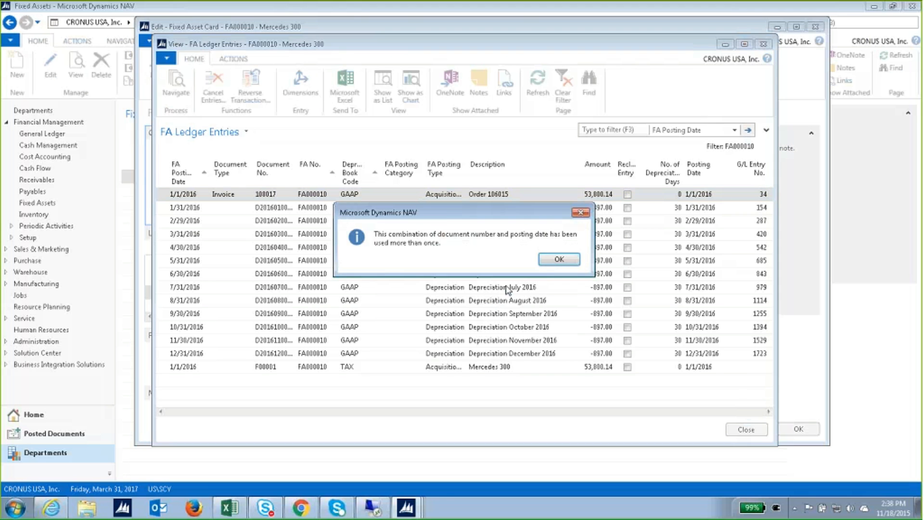
# Dismiss the duplicate-document message and open posted purchase invoice 108017, widening its window.
pyautogui.click(558, 259)
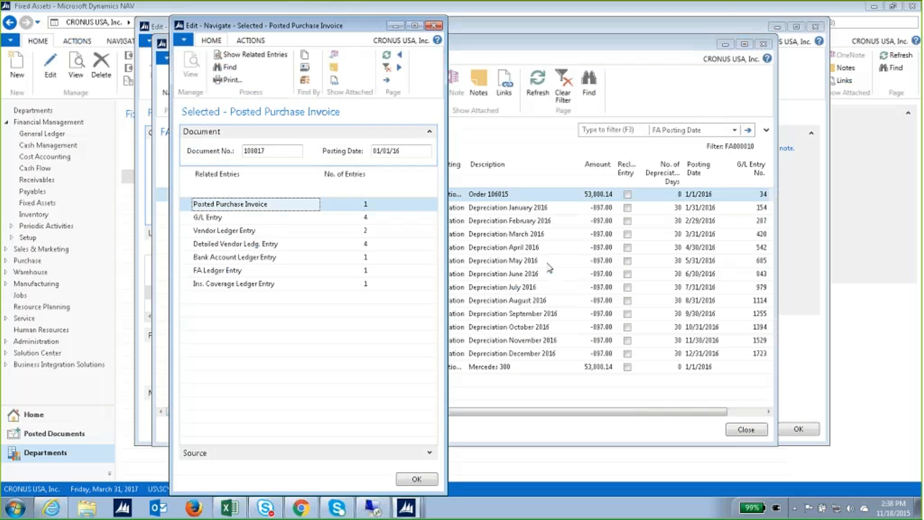
pyautogui.click(256, 55)
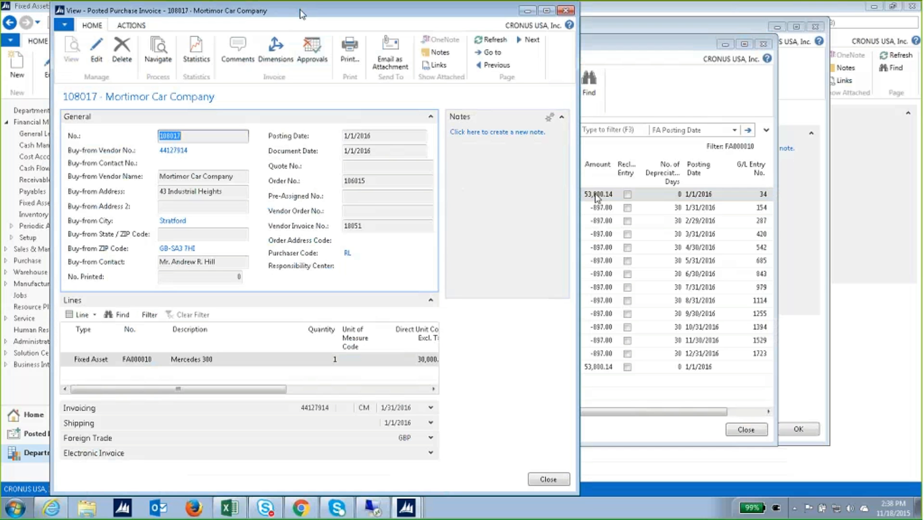
pyautogui.moveTo(580, 194); pyautogui.dragTo(679, 184)
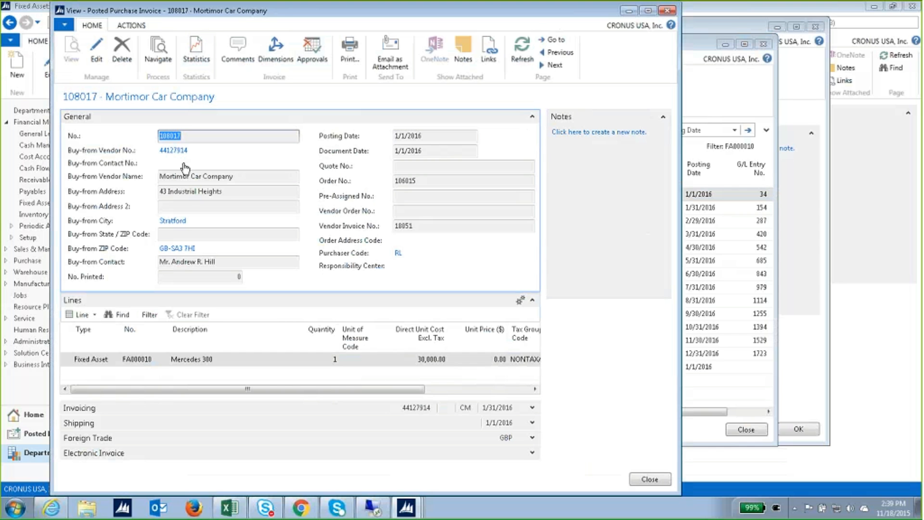
# Inspect the invoice's FA000010 Mercedes 300 line, including its fixed asset number lookup.
pyautogui.click(99, 360)
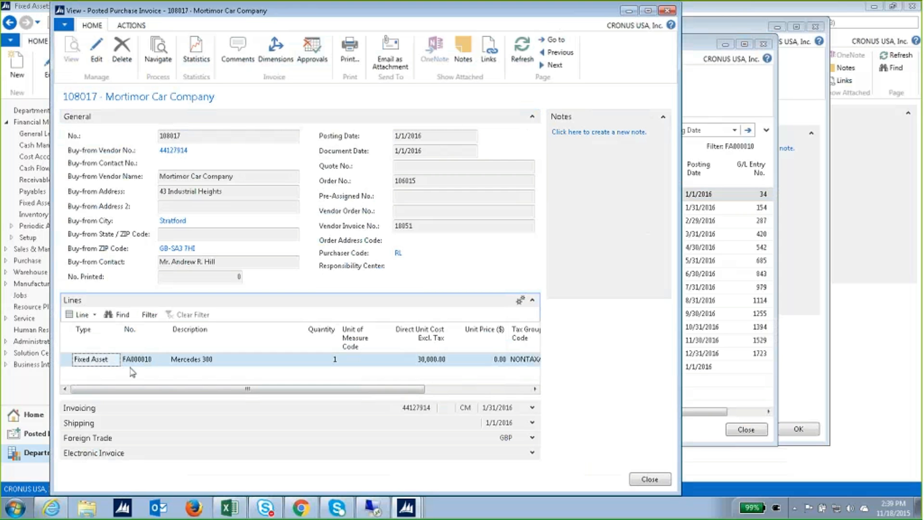
pyautogui.click(146, 363)
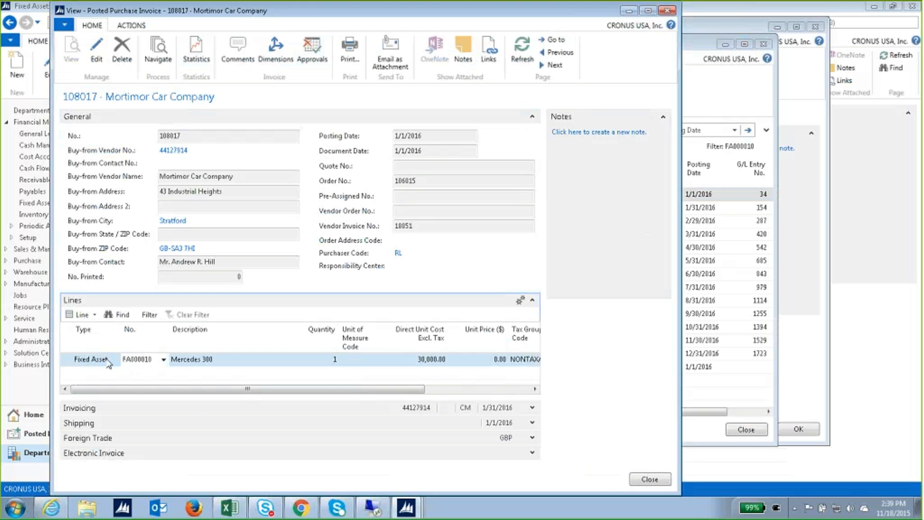
pyautogui.click(143, 364)
pyautogui.click(163, 360)
pyautogui.click(155, 262)
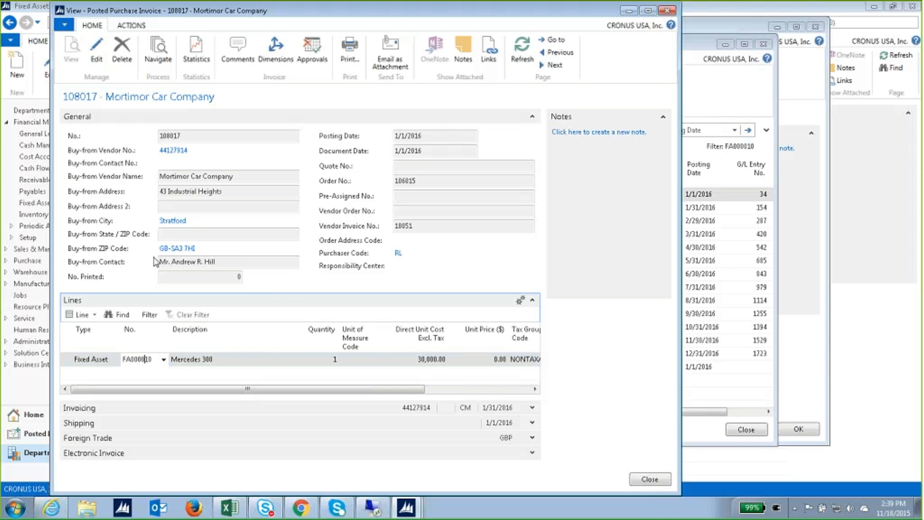
pyautogui.click(213, 363)
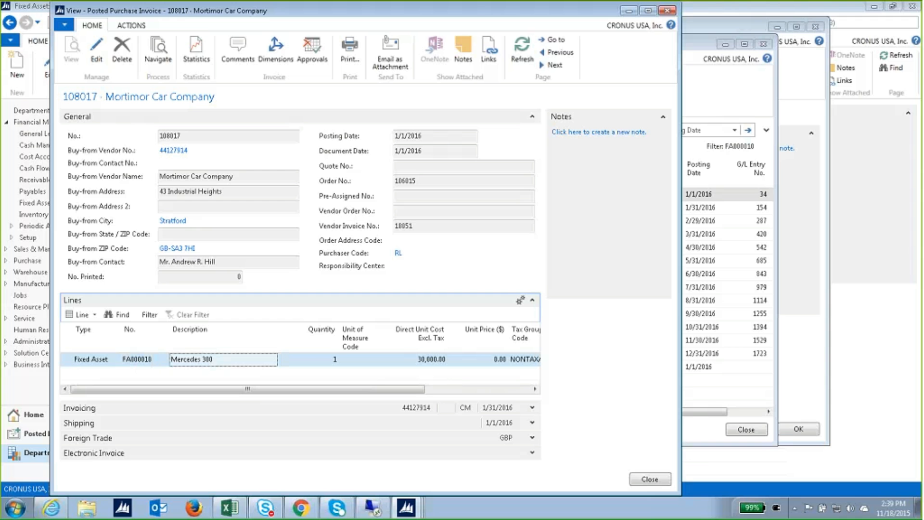
pyautogui.moveTo(417, 389)
pyautogui.mouseDown()
pyautogui.moveTo(512, 394)
pyautogui.moveTo(410, 390)
pyautogui.mouseUp()
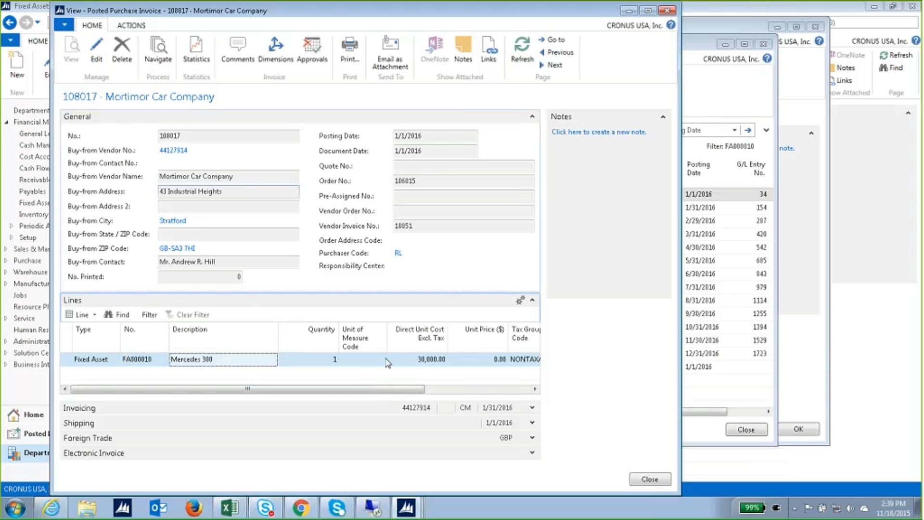
# Close the posted invoice and show the G/L entries for document 108017.
pyautogui.click(649, 479)
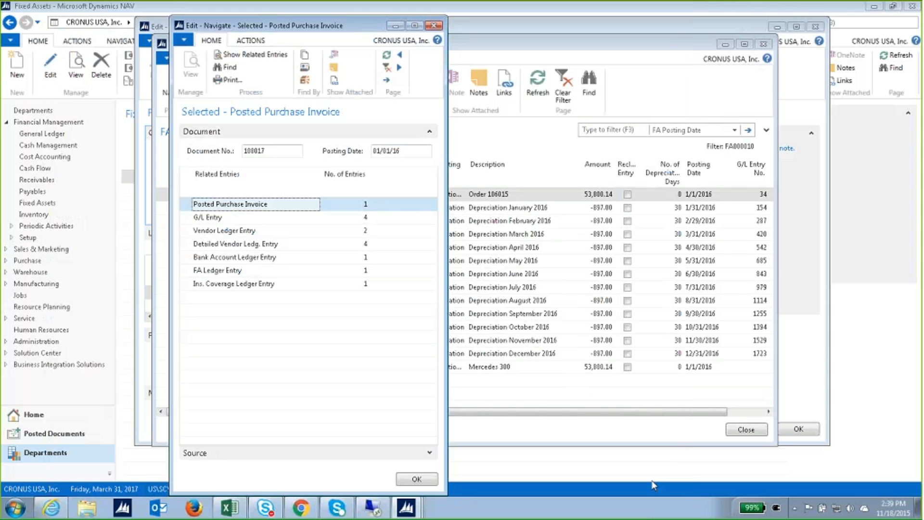
pyautogui.click(294, 218)
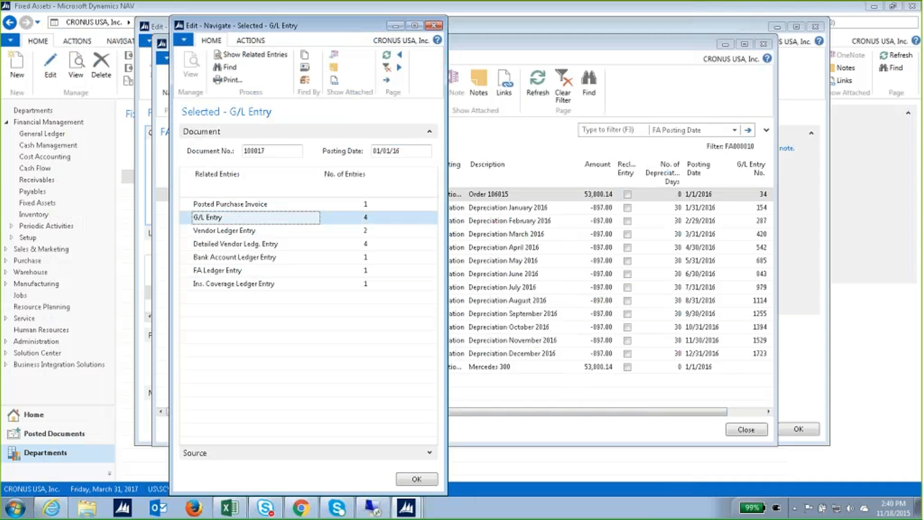
pyautogui.click(255, 56)
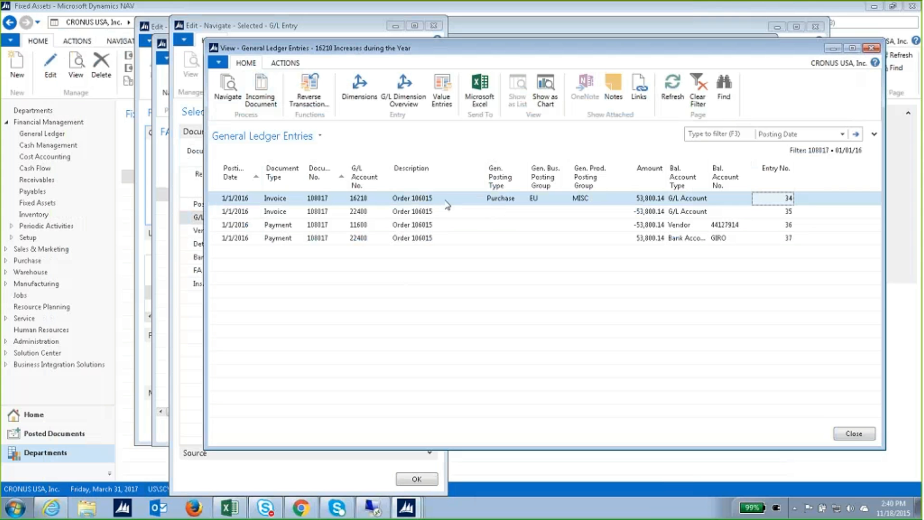
# Review accounts 16210, 22400 and 11600 Bank Operations Cash, then close the G/L entries.
pyautogui.click(375, 203)
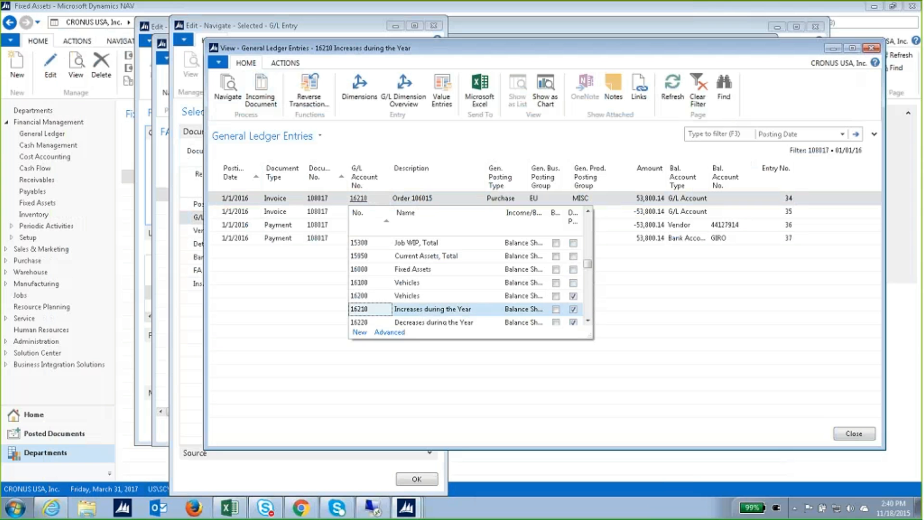
pyautogui.click(443, 197)
pyautogui.click(400, 215)
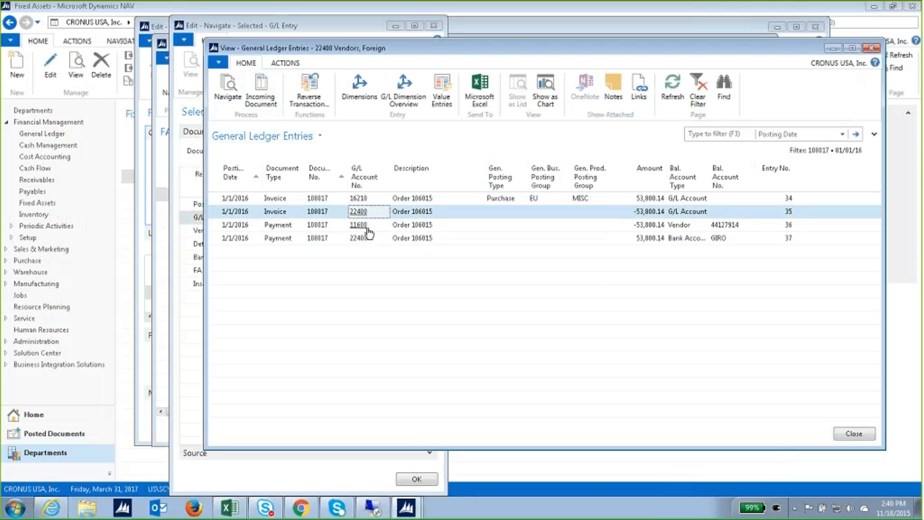
pyautogui.click(367, 229)
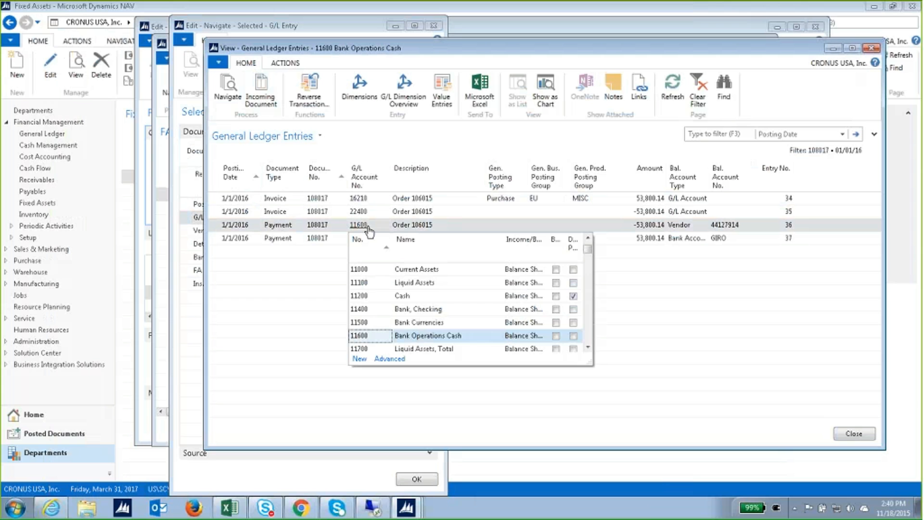
pyautogui.click(312, 254)
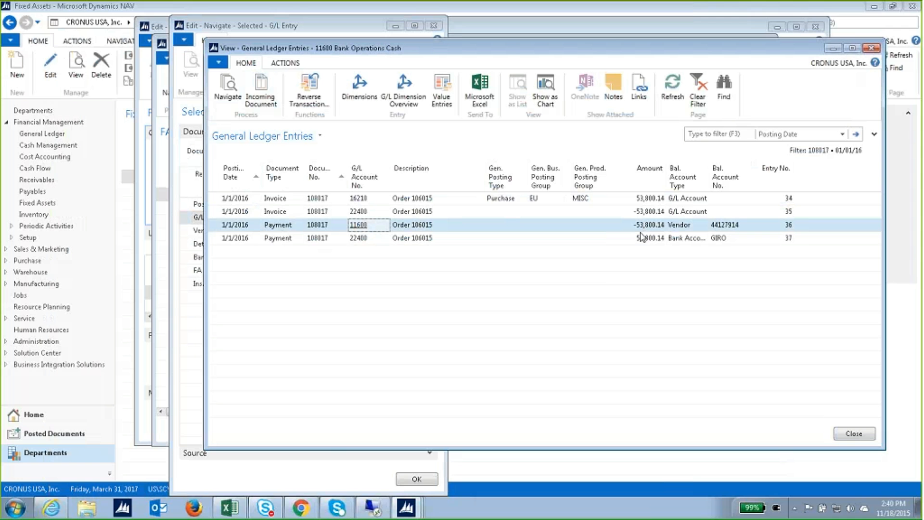
pyautogui.click(850, 433)
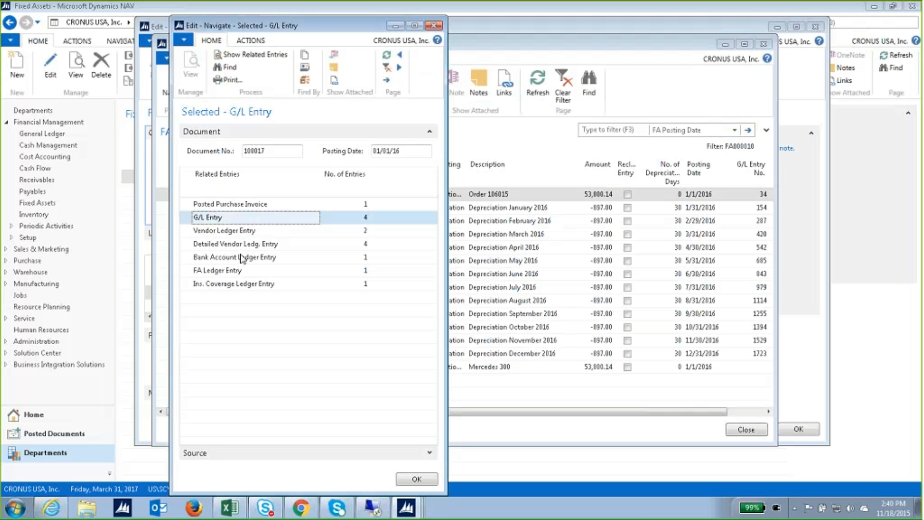
# View the single FA ledger entry for document 108017, then close Navigate and the Mercedes 300 card.
pyautogui.click(240, 270)
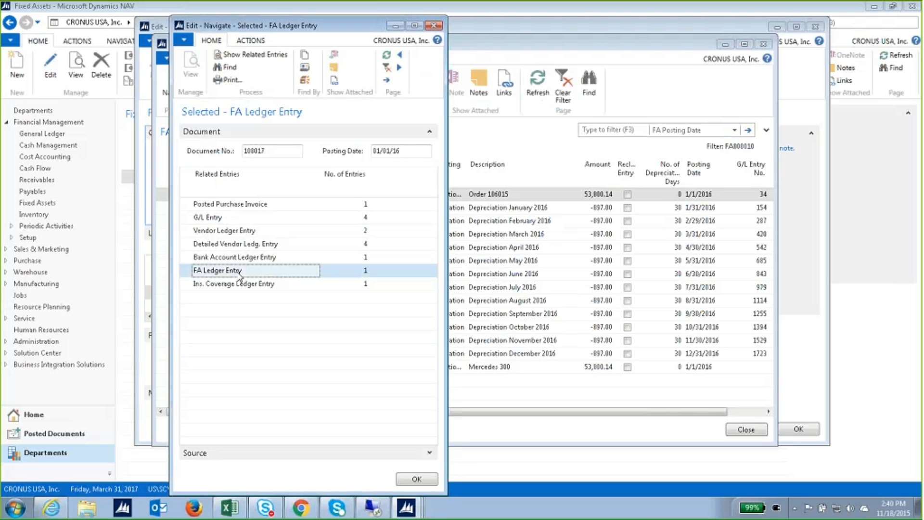
pyautogui.click(260, 55)
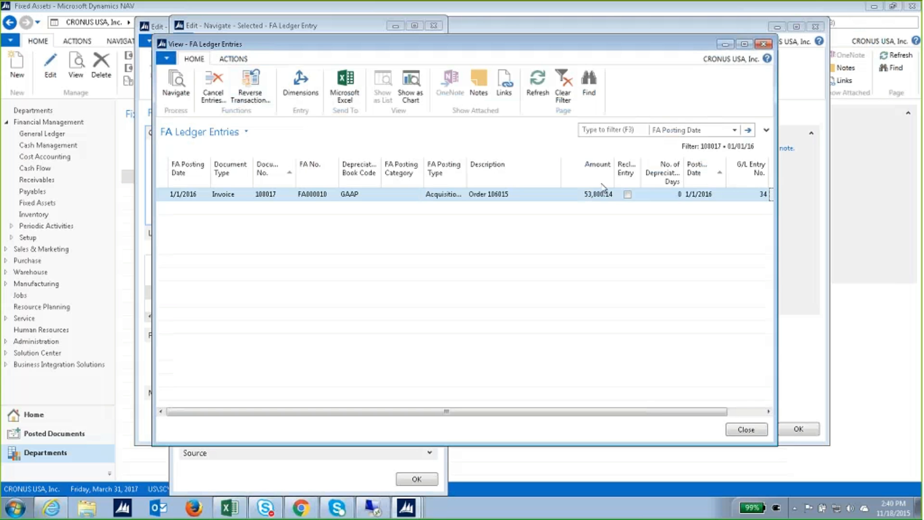
pyautogui.click(746, 428)
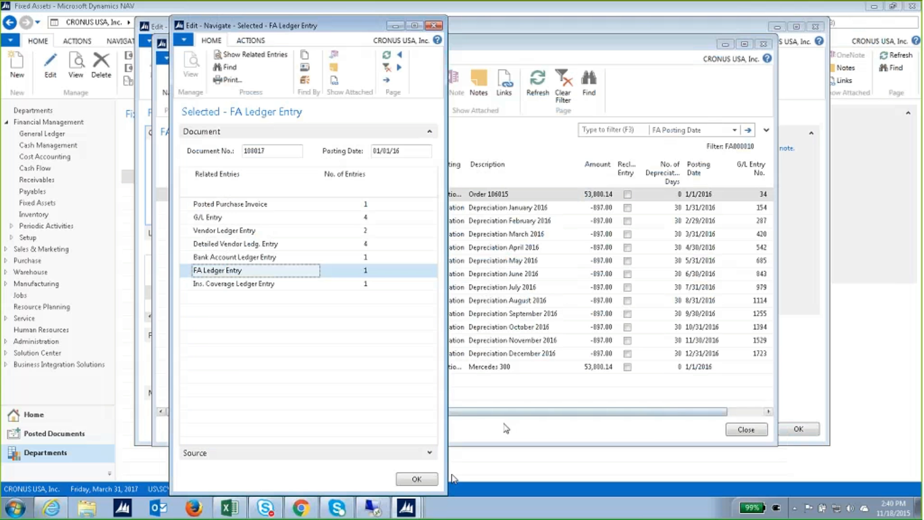
pyautogui.click(428, 480)
pyautogui.click(737, 431)
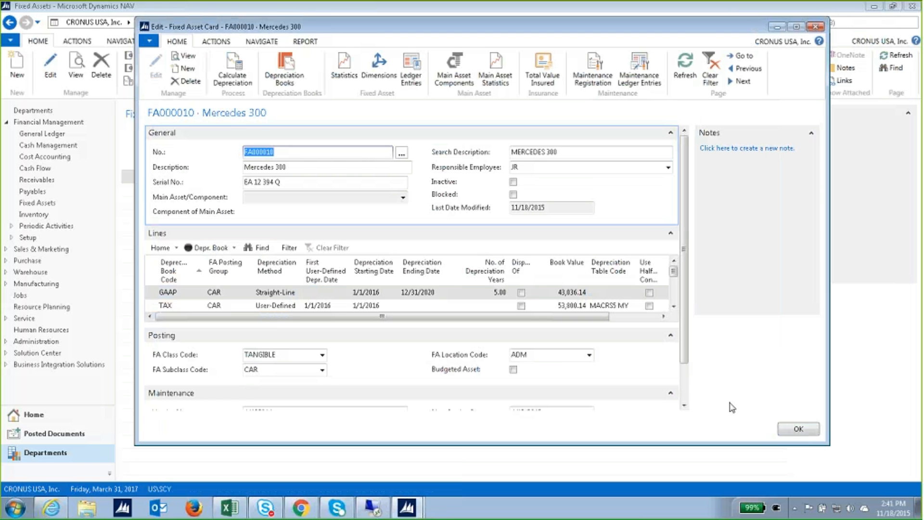
pyautogui.click(797, 428)
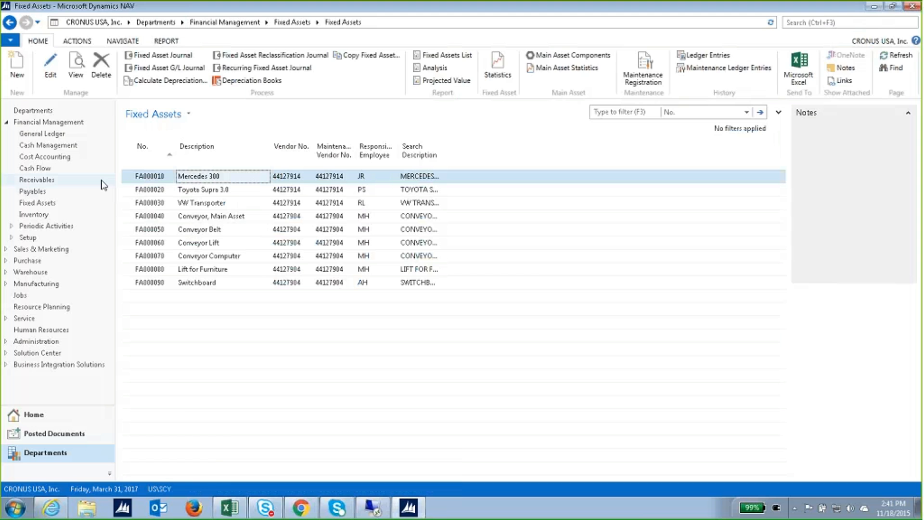
pyautogui.click(48, 203)
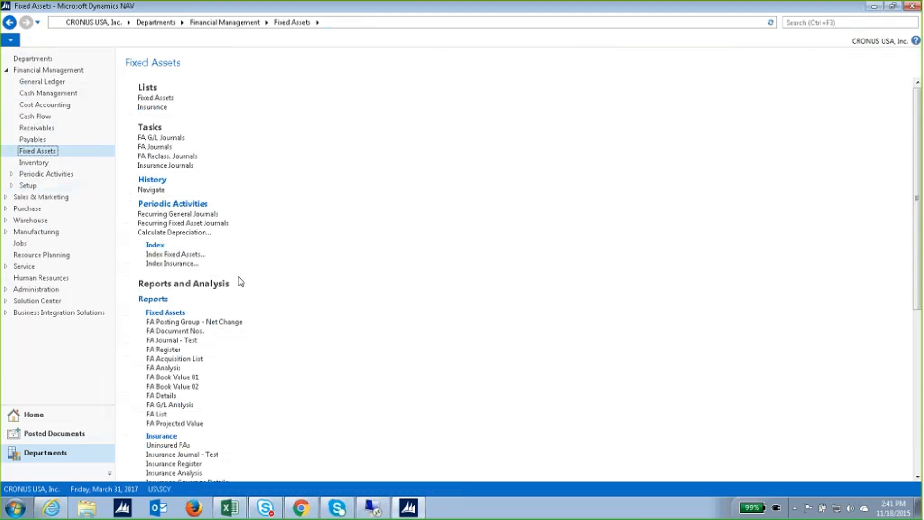
pyautogui.scroll(-8, 238, 335)
pyautogui.scroll(8, 241, 335)
pyautogui.click(155, 98)
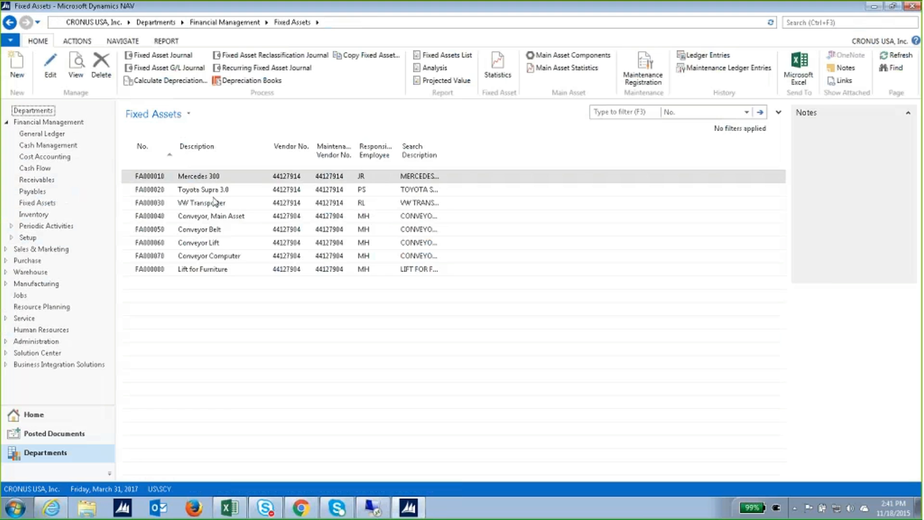
pyautogui.doubleClick(214, 180)
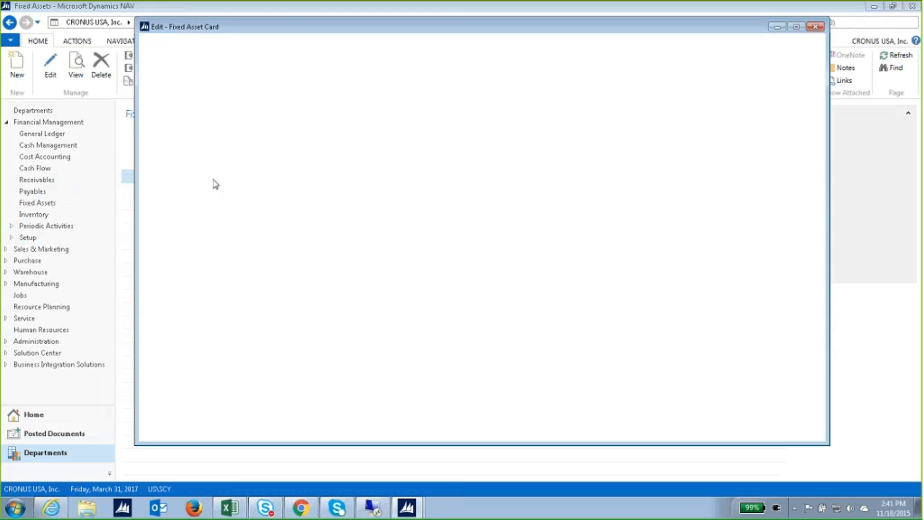
pyautogui.scroll(-2, 346, 351)
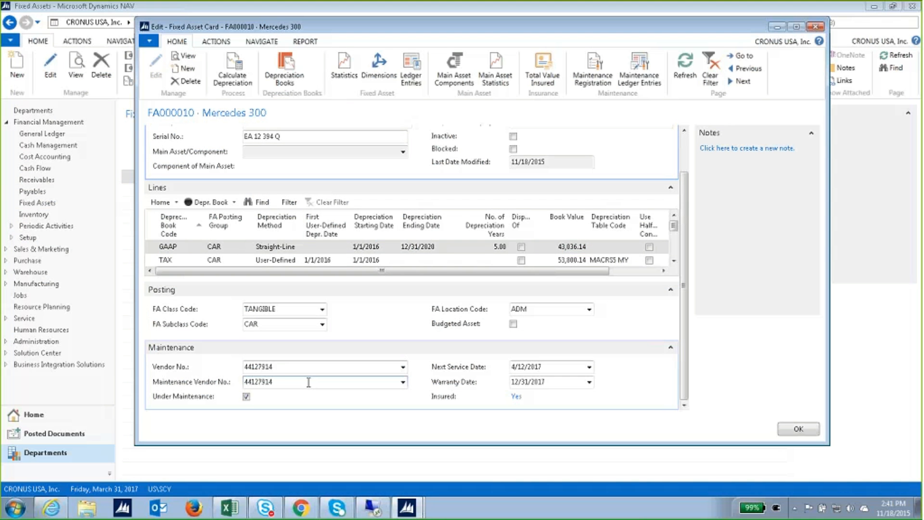
pyautogui.click(403, 383)
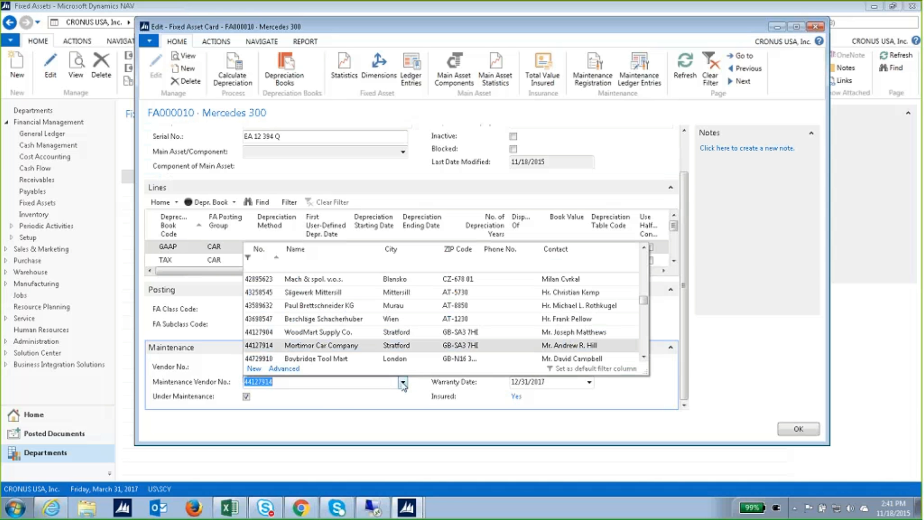
pyautogui.click(332, 385)
pyautogui.click(228, 379)
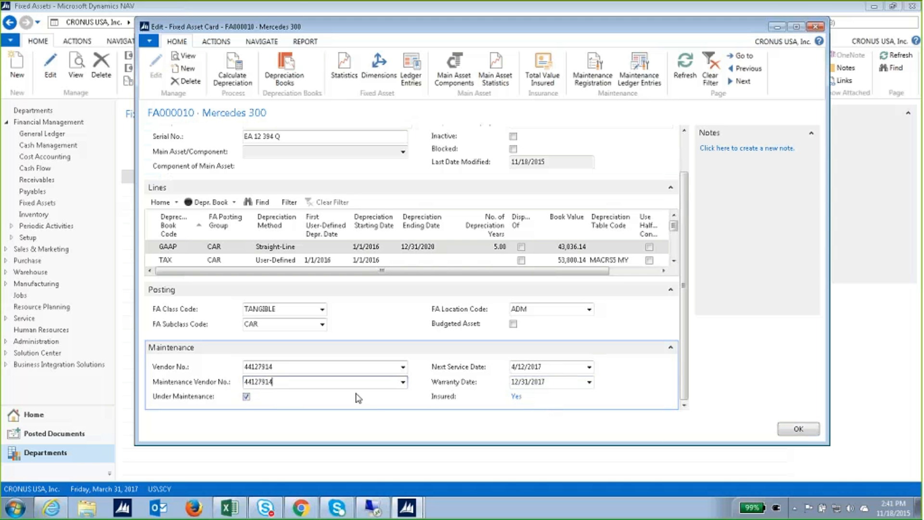
pyautogui.click(640, 72)
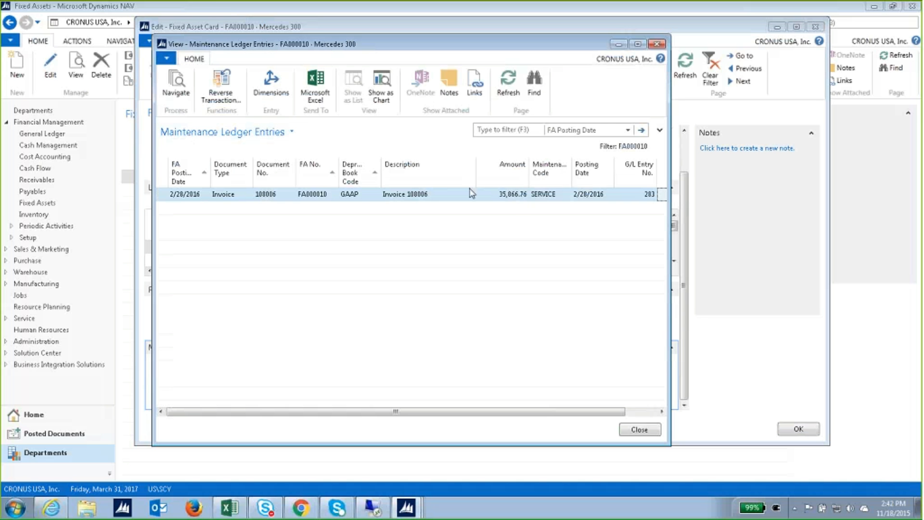
pyautogui.click(657, 45)
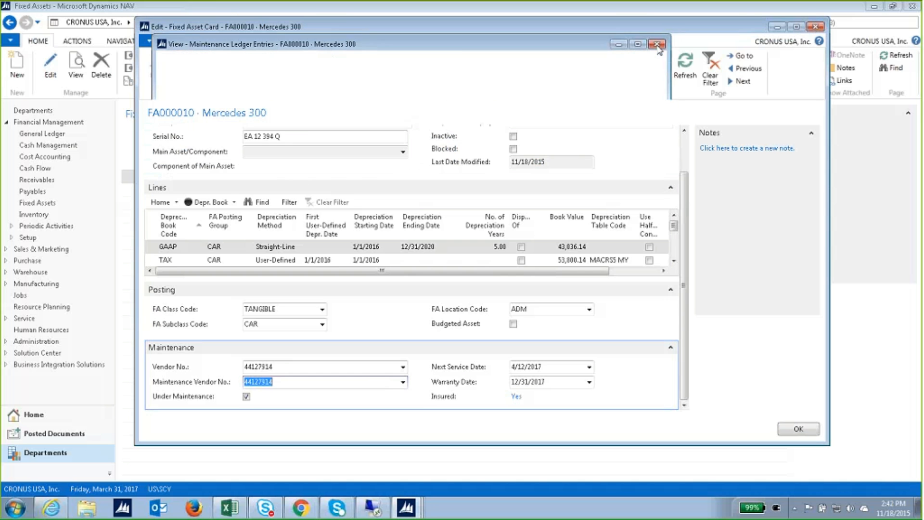
pyautogui.click(785, 429)
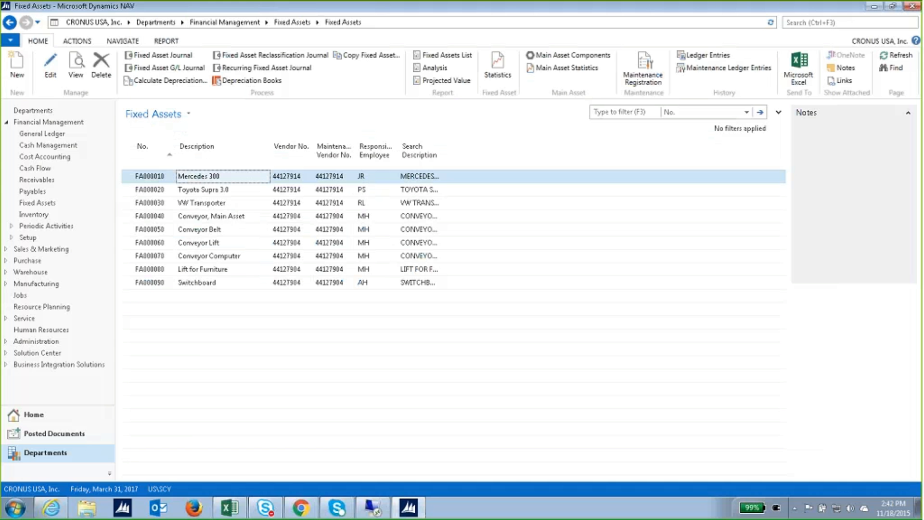
# Open purchase invoice 1004 from London Postmaster via Payables.
pyautogui.click(77, 193)
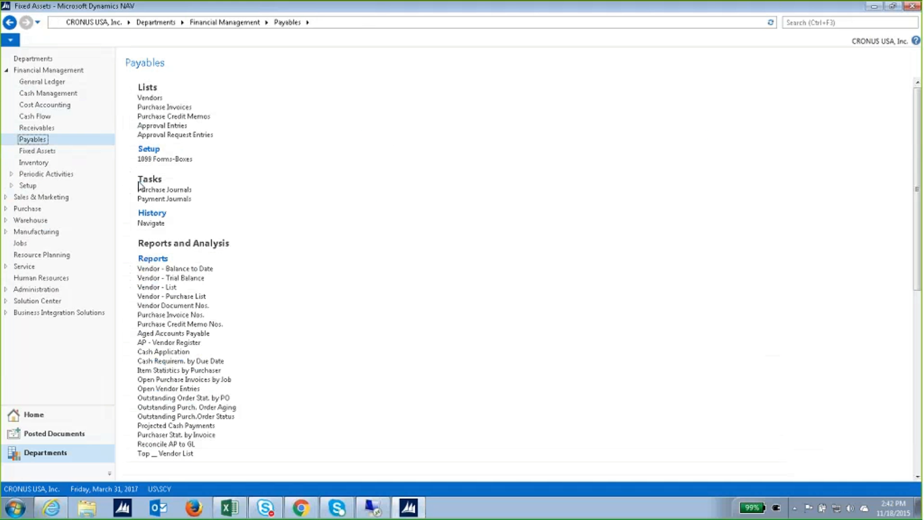
pyautogui.click(177, 109)
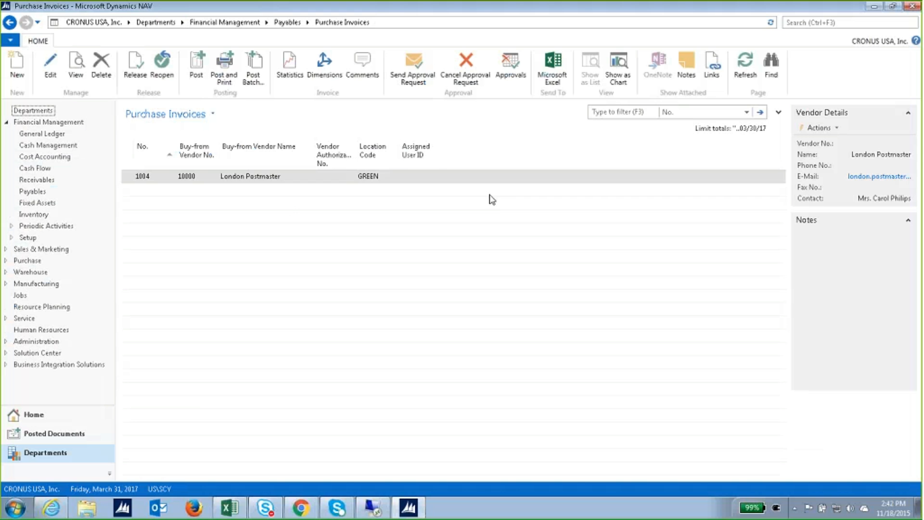
pyautogui.click(252, 181)
pyautogui.doubleClick(251, 181)
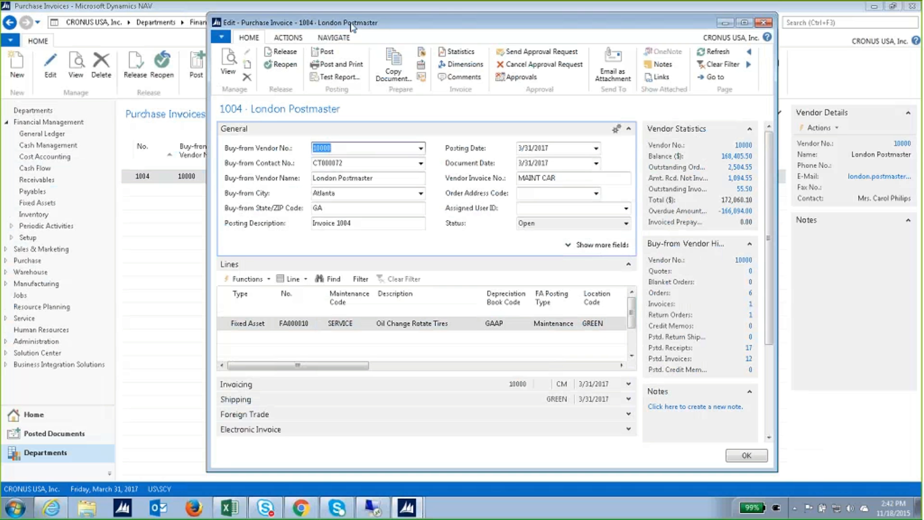
pyautogui.moveTo(352, 26); pyautogui.dragTo(338, 24)
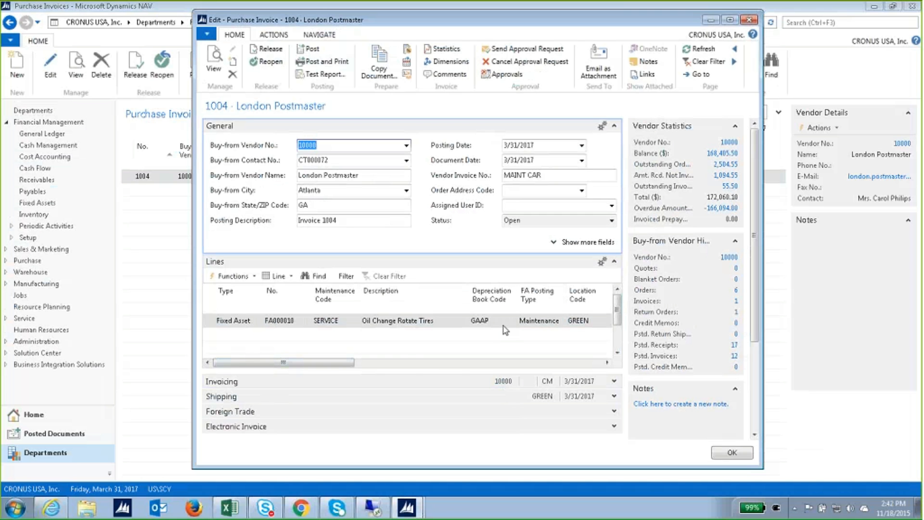
# Make the FA000010 'Oil Change Rotate Tires' line a Maintenance posting and close the invoice.
pyautogui.moveTo(337, 360)
pyautogui.mouseDown()
pyautogui.moveTo(377, 364)
pyautogui.moveTo(333, 364)
pyautogui.mouseUp()
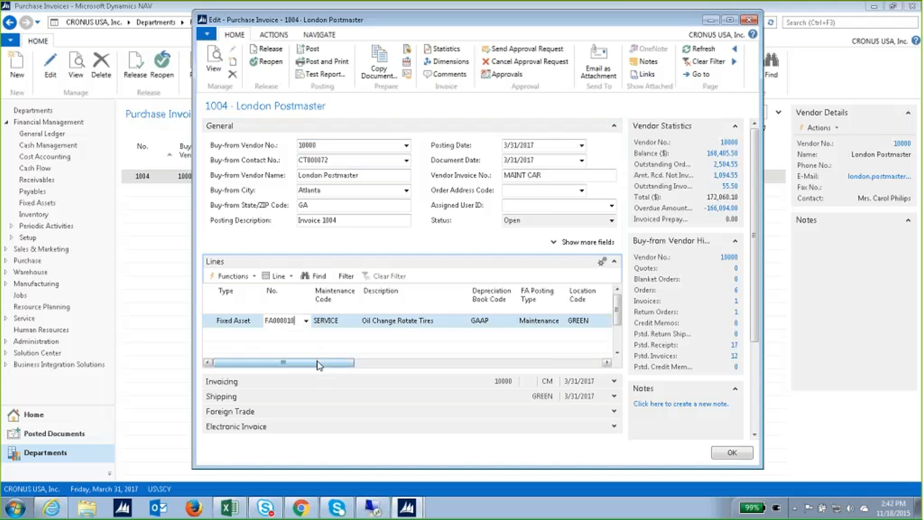
pyautogui.moveTo(319, 365); pyautogui.dragTo(378, 368)
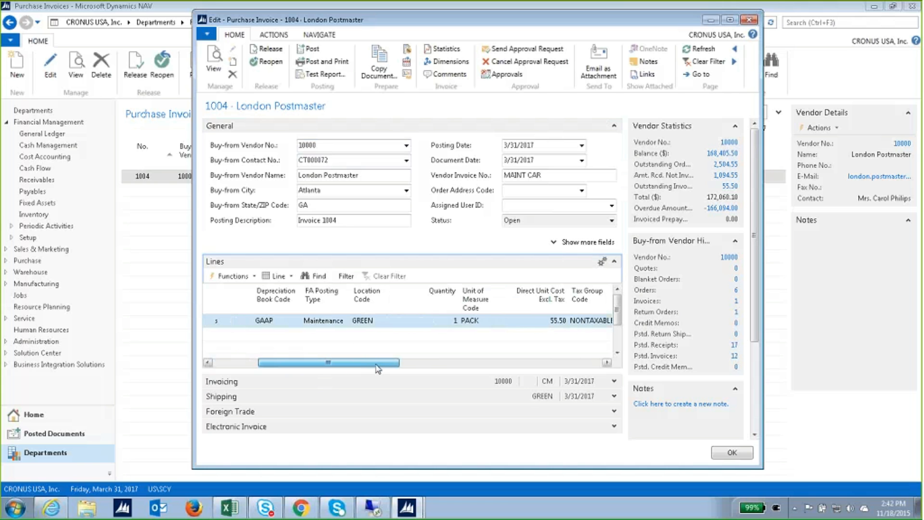
pyautogui.click(344, 320)
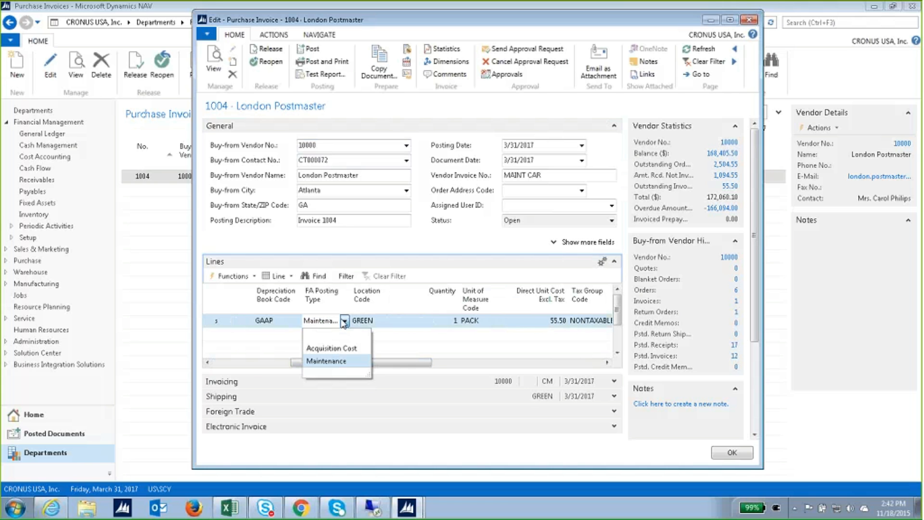
pyautogui.click(344, 362)
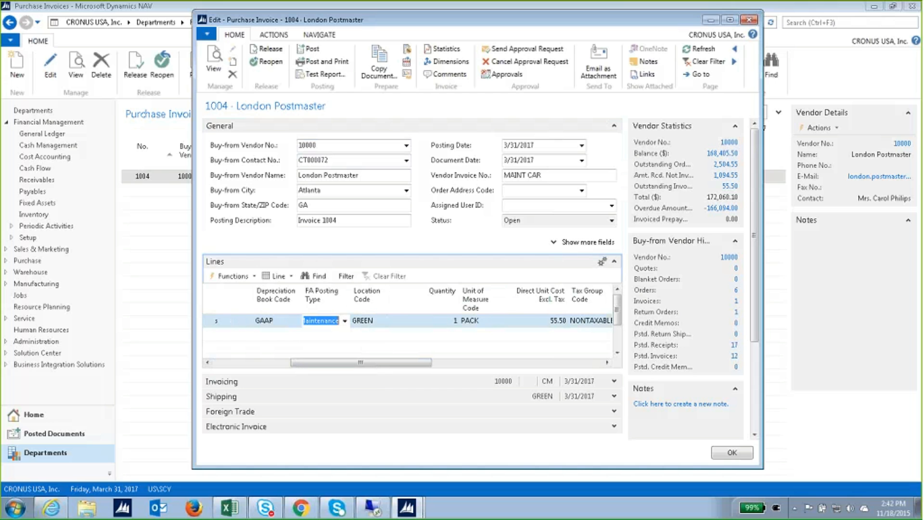
pyautogui.moveTo(374, 367); pyautogui.dragTo(283, 368)
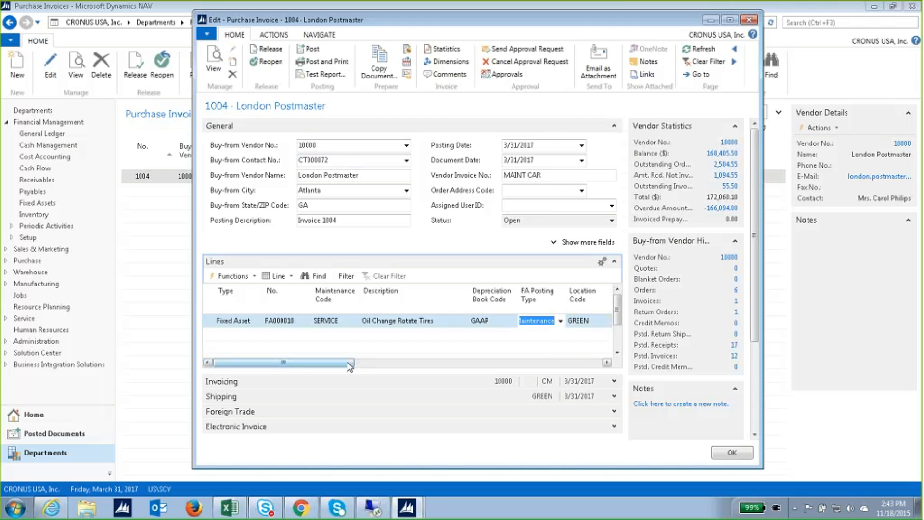
pyautogui.moveTo(349, 363); pyautogui.dragTo(442, 358)
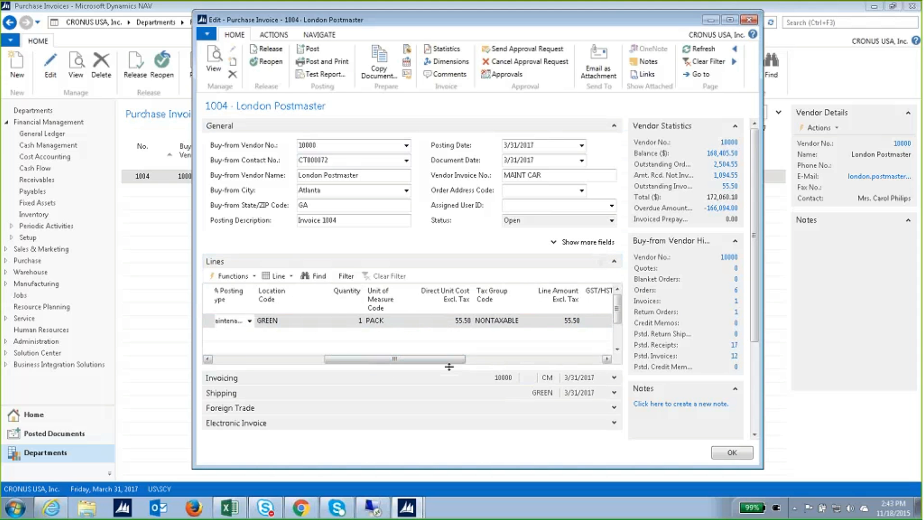
pyautogui.moveTo(447, 360); pyautogui.dragTo(349, 360)
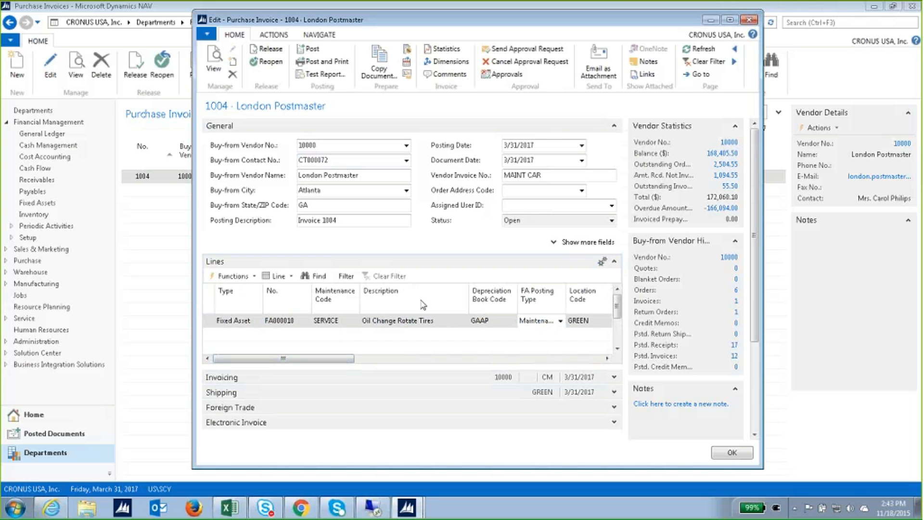
pyautogui.click(543, 175)
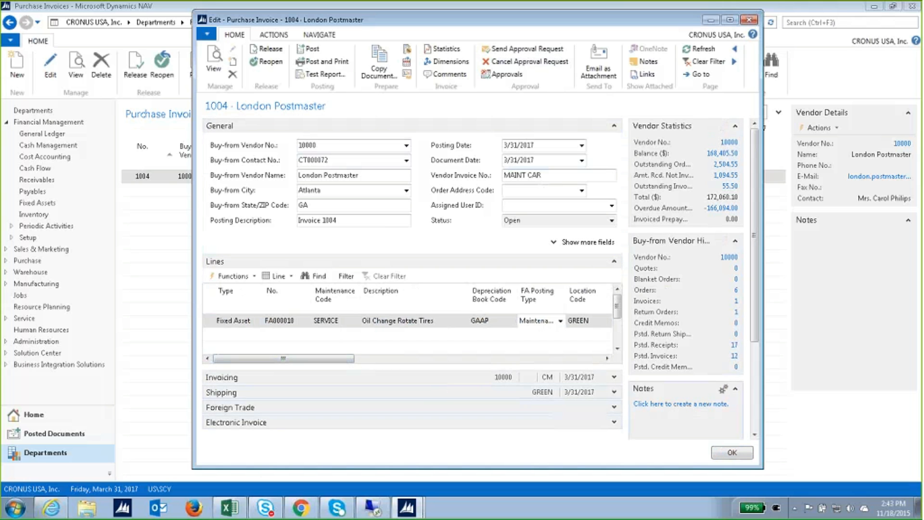
pyautogui.click(741, 458)
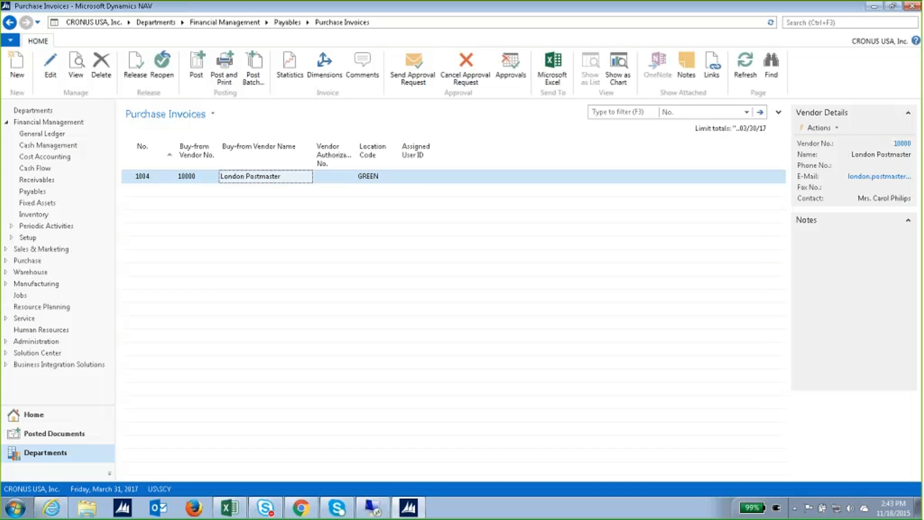
# Review the INS000040 Machinery Insurance card from the Insurance list, then return to Fixed Assets.
pyautogui.click(43, 203)
pyautogui.click(167, 107)
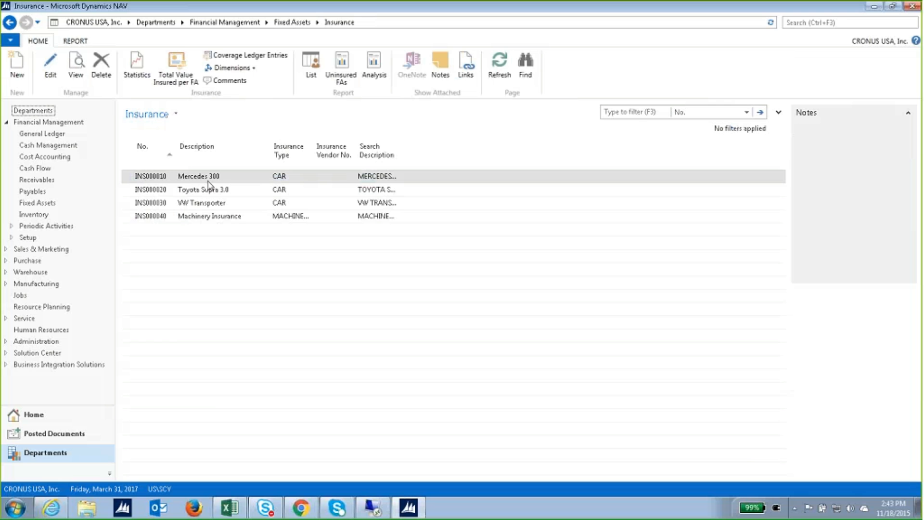
pyautogui.doubleClick(212, 217)
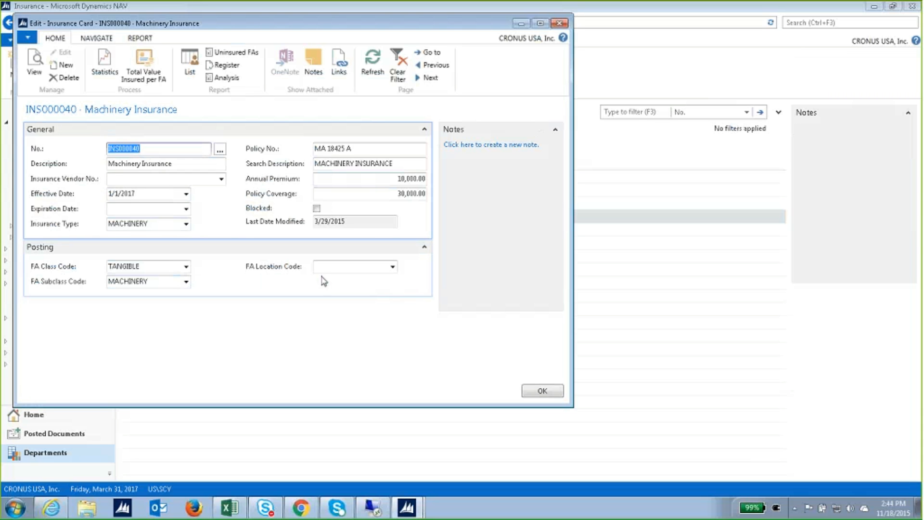
pyautogui.click(539, 390)
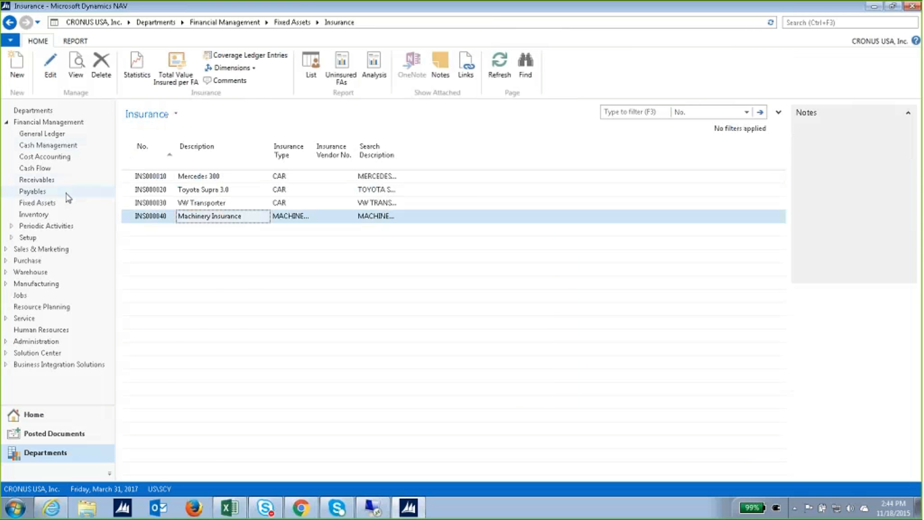
pyautogui.click(54, 203)
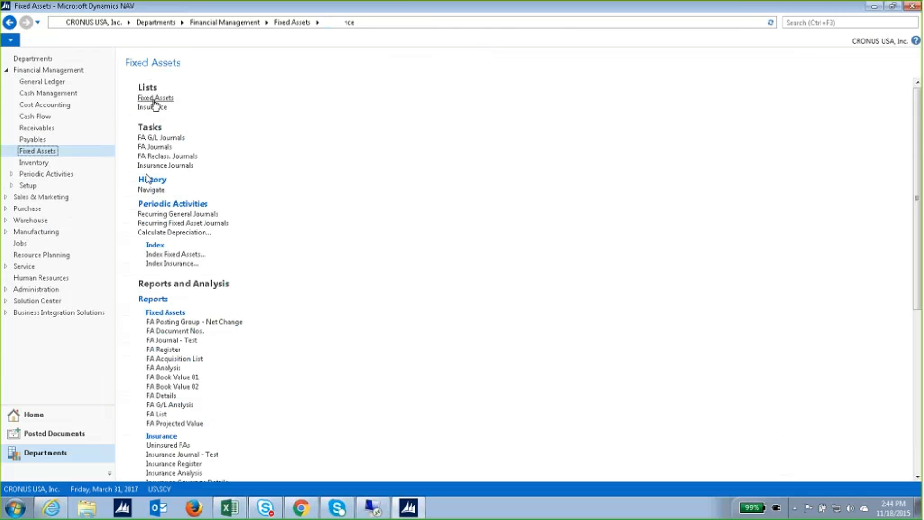
# Open the FA000040 Conveyor, Main Asset card and confirm its insurance coverage entries are empty.
pyautogui.click(154, 99)
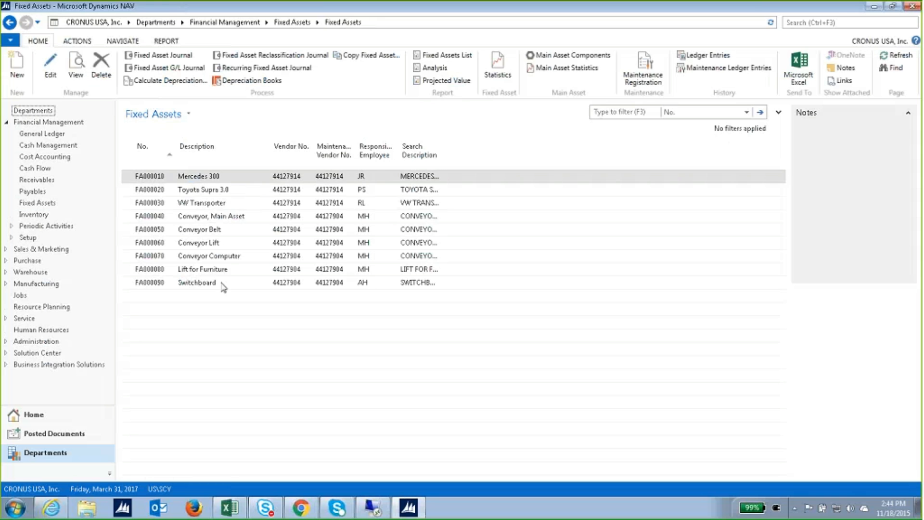
pyautogui.hotkey('ctrl', 'n')
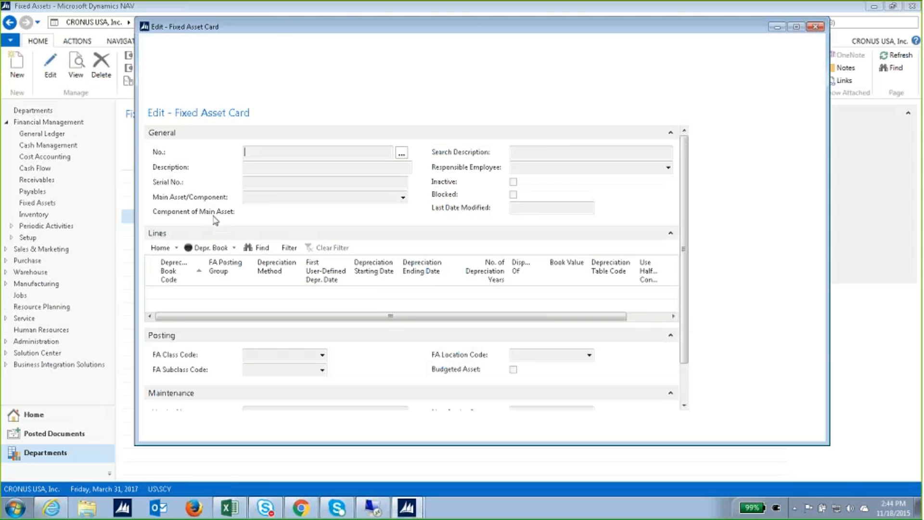
pyautogui.scroll(-2, 609, 353)
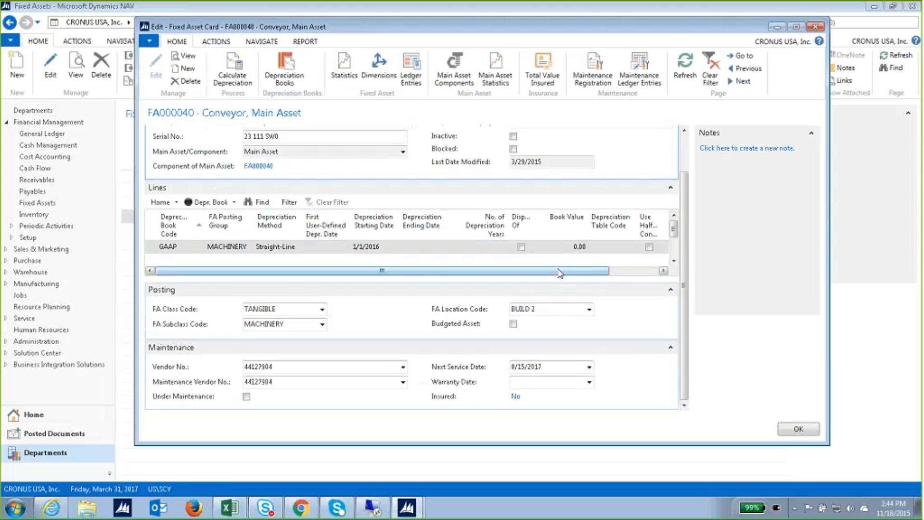
pyautogui.scroll(2, 682, 163)
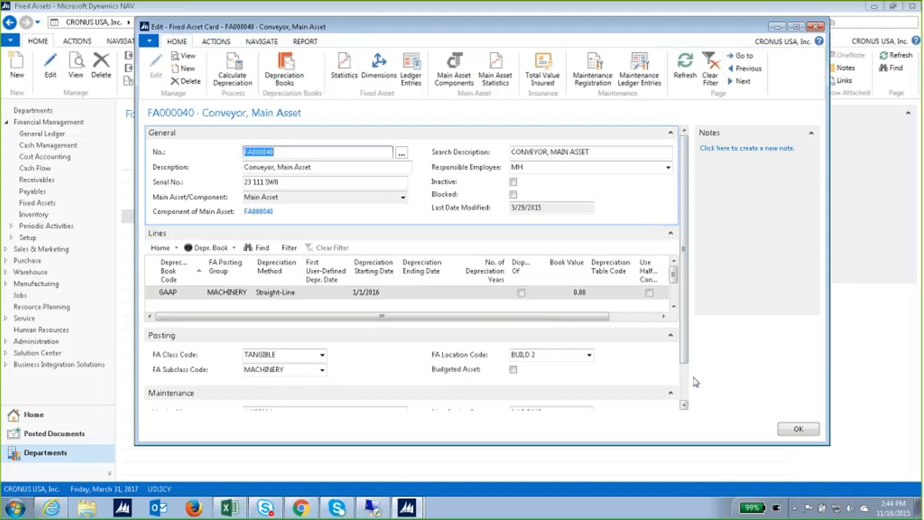
pyautogui.scroll(-2, 684, 385)
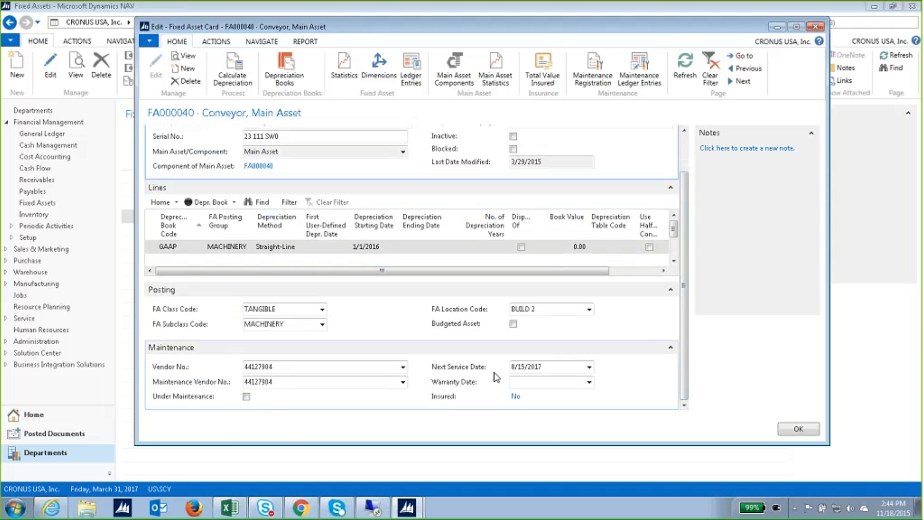
pyautogui.click(516, 397)
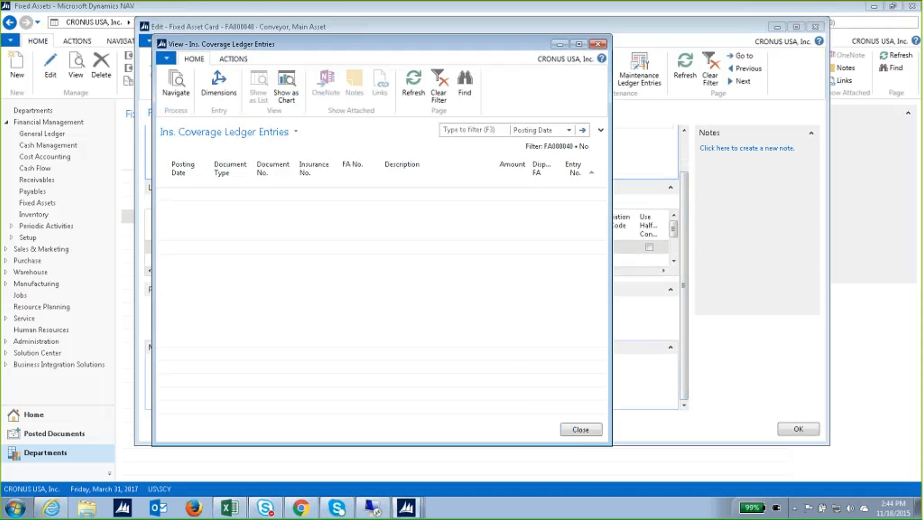
pyautogui.press('Escape')
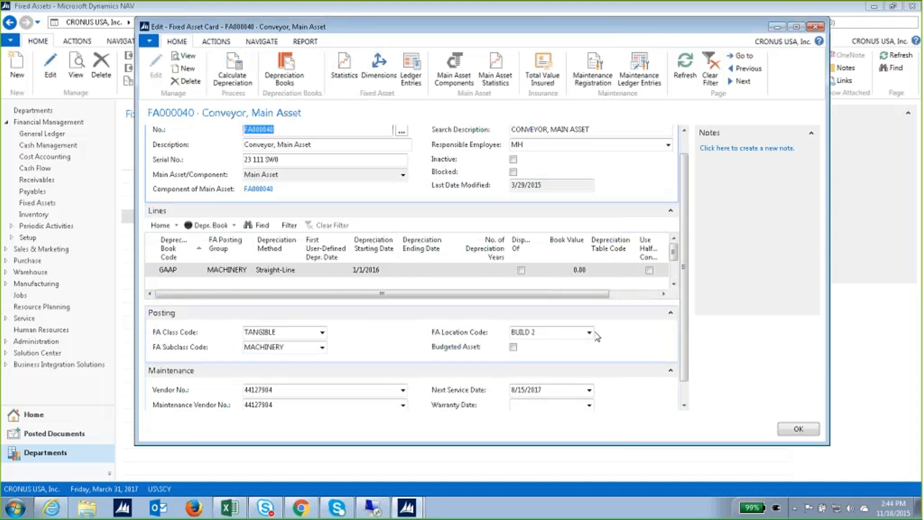
pyautogui.scroll(1, 597, 335)
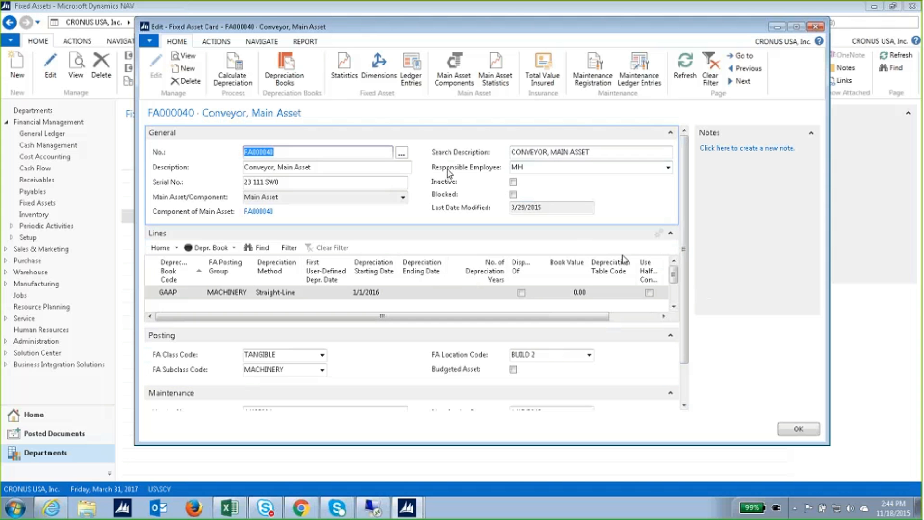
pyautogui.click(798, 428)
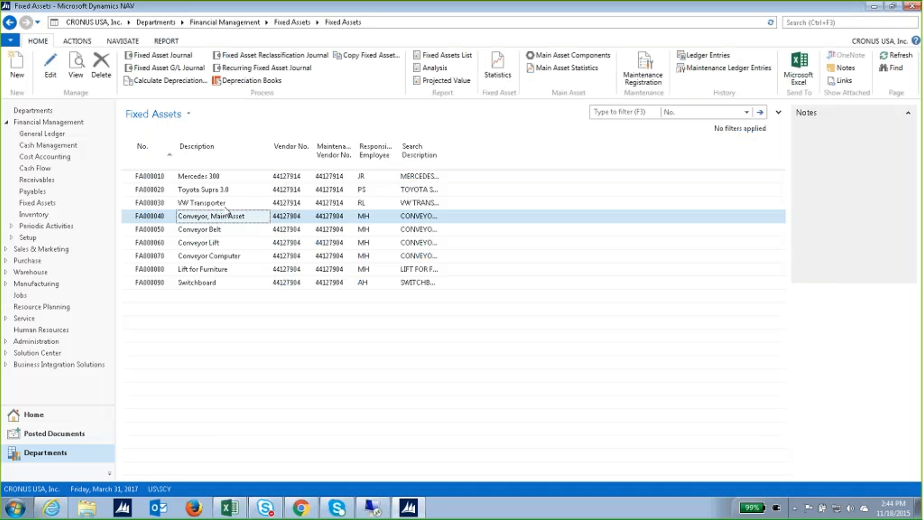
# View FA000010's coverage entry and its 53,800.14 total value insured under INS000010.
pyautogui.doubleClick(210, 179)
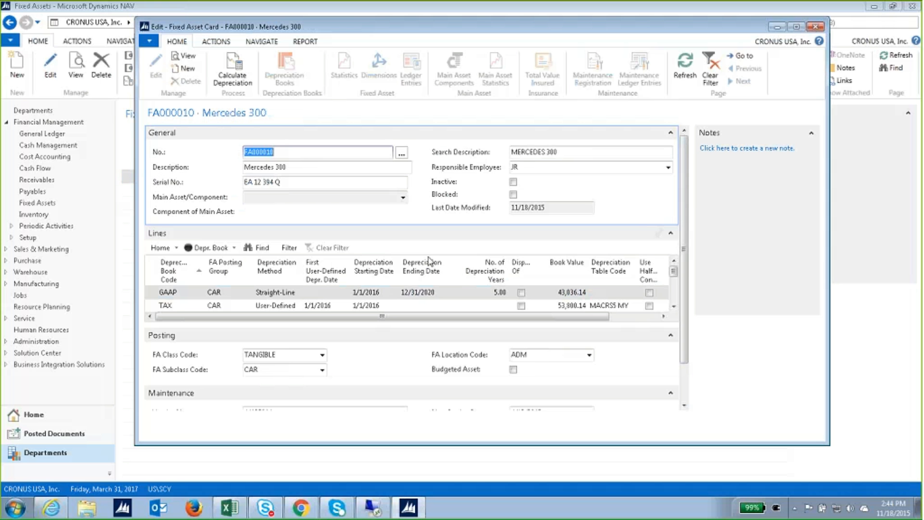
pyautogui.scroll(-2, 626, 372)
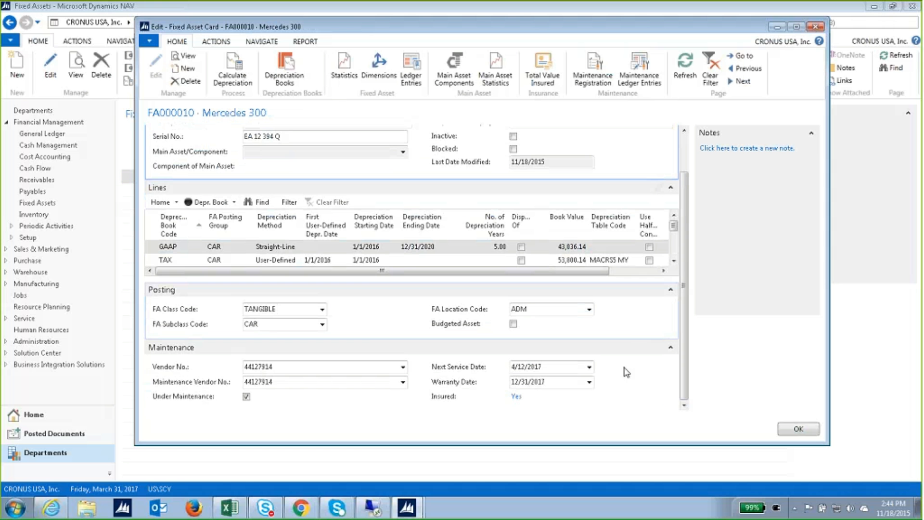
pyautogui.click(517, 397)
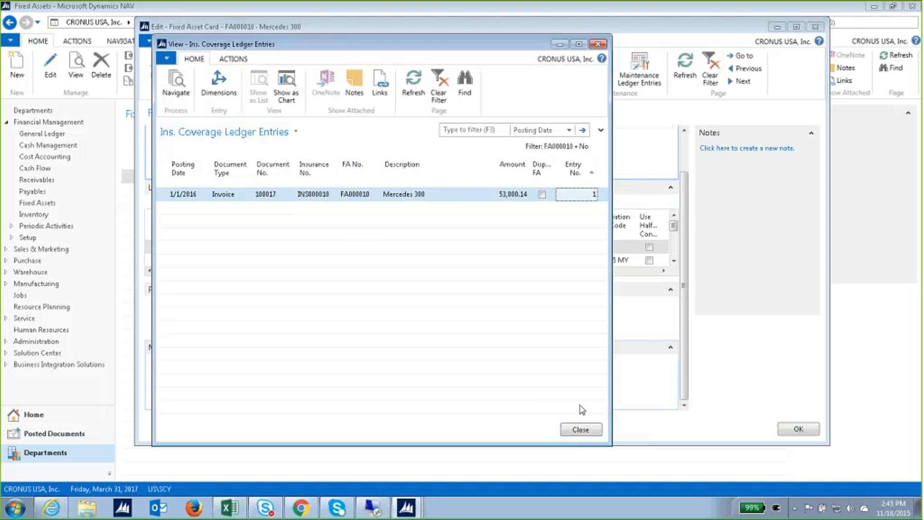
pyautogui.click(586, 430)
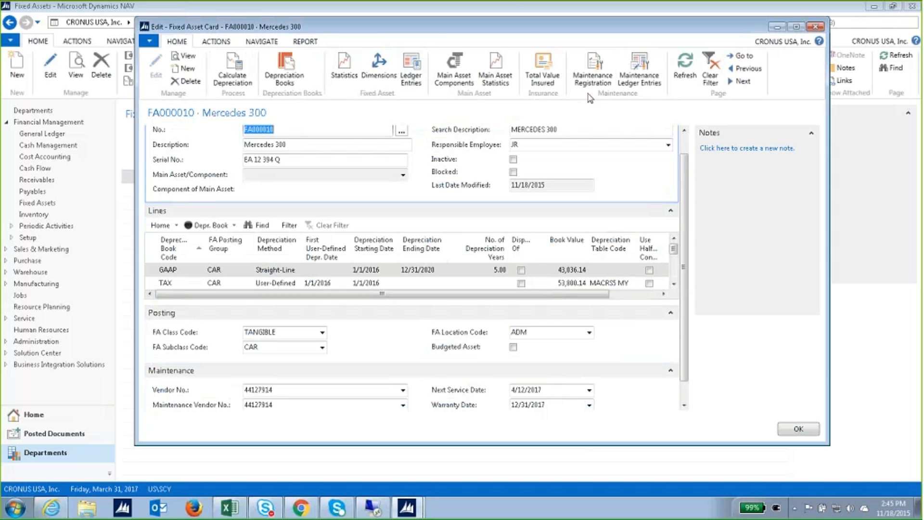
pyautogui.click(549, 86)
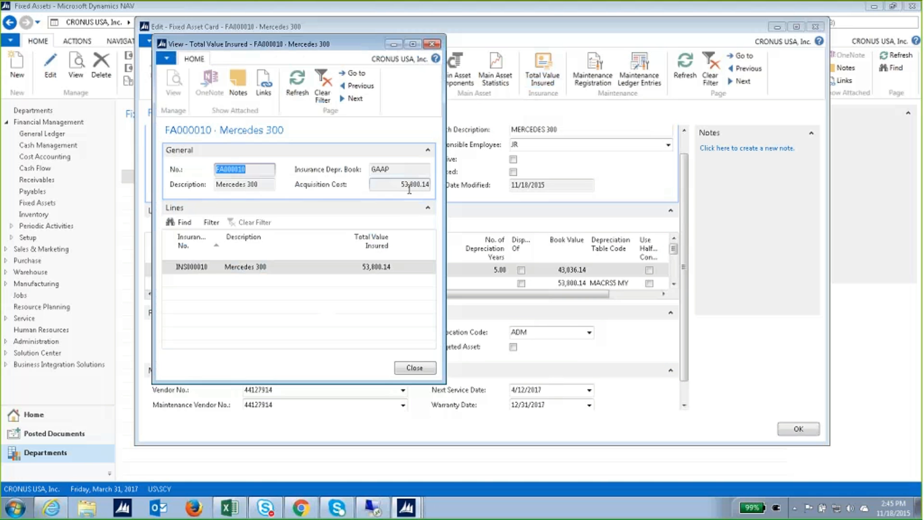
pyautogui.click(404, 368)
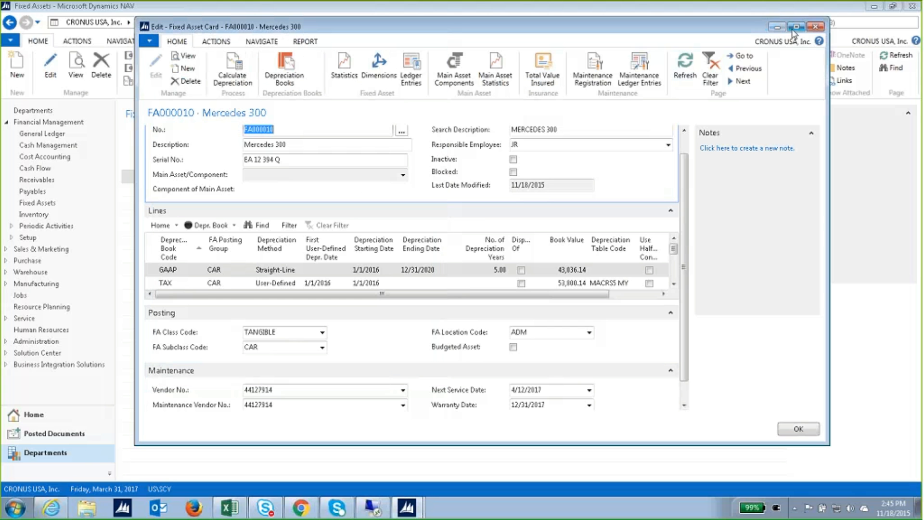
pyautogui.click(804, 425)
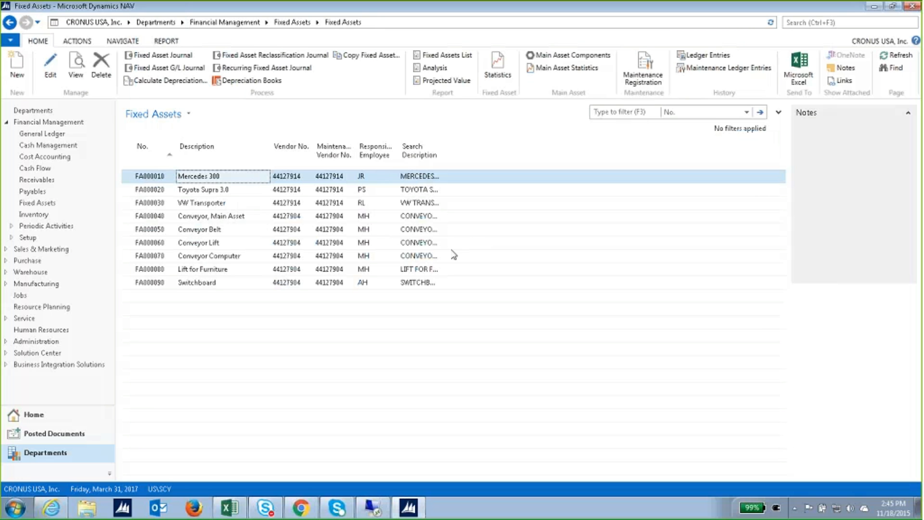
# Go to the Fixed Assets page and look over the fixed asset journal.
pyautogui.click(48, 204)
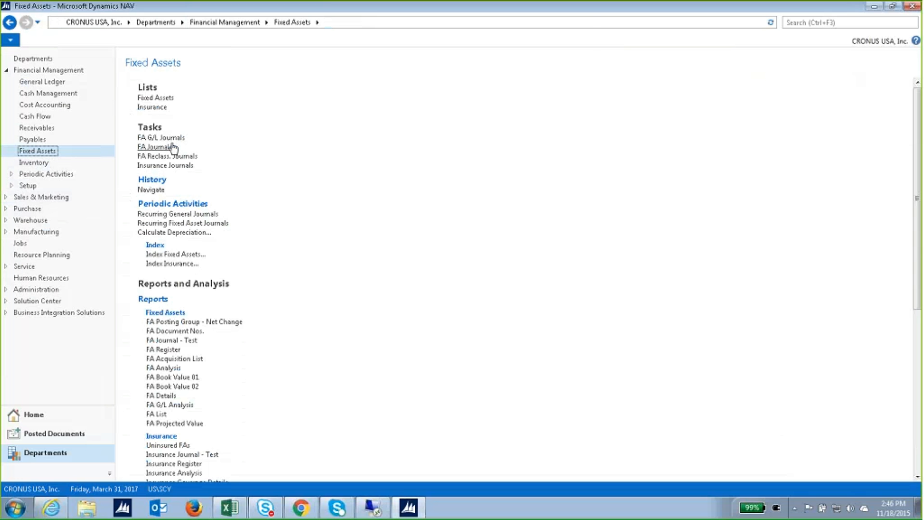
pyautogui.click(172, 149)
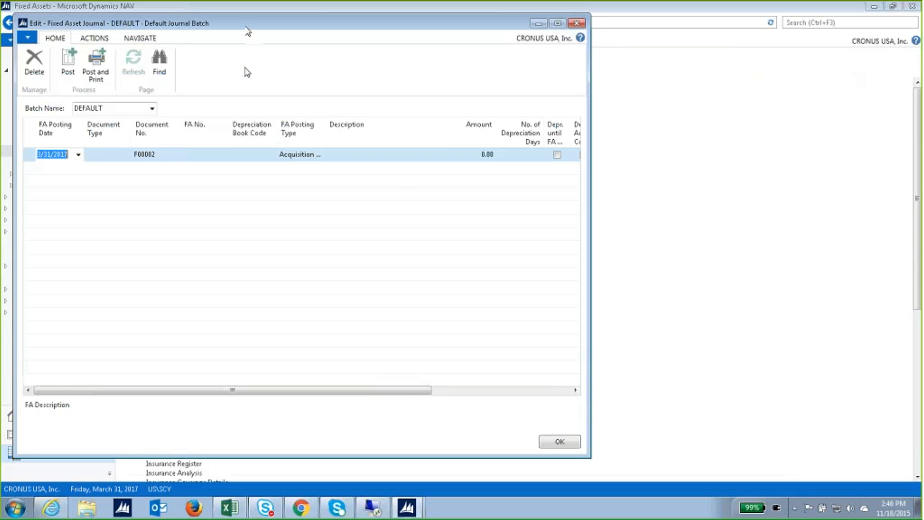
pyautogui.moveTo(260, 25); pyautogui.dragTo(413, 37)
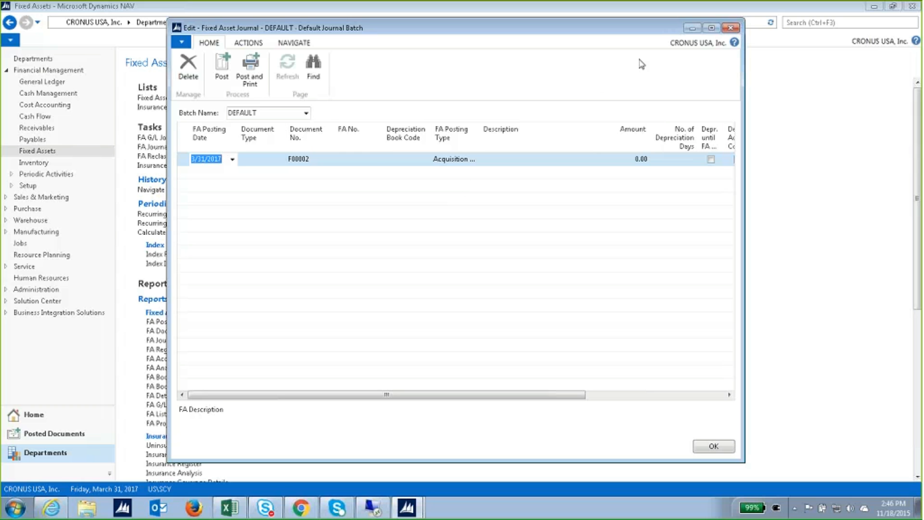
pyautogui.click(724, 31)
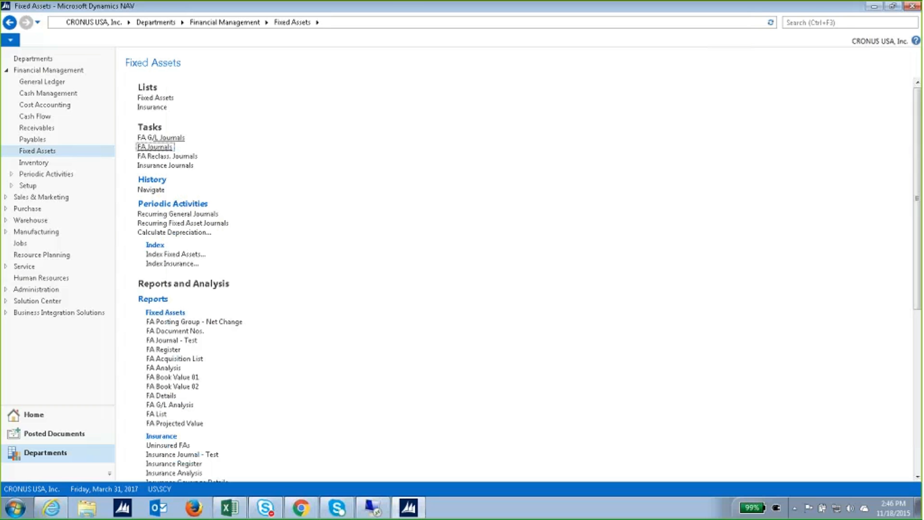
# Review the empty DEFAULT FA G/L Journal batch.
pyautogui.click(174, 138)
pyautogui.moveTo(272, 27); pyautogui.dragTo(329, 39)
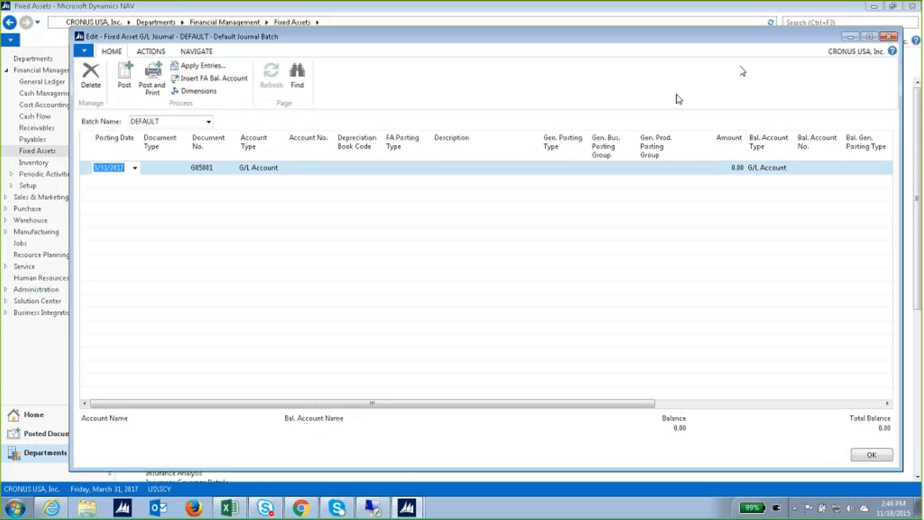
pyautogui.click(887, 36)
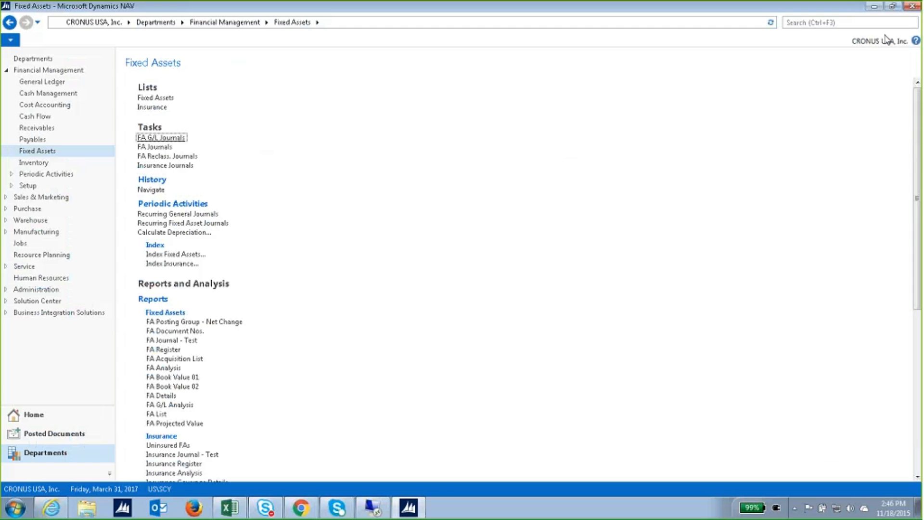
pyautogui.click(194, 156)
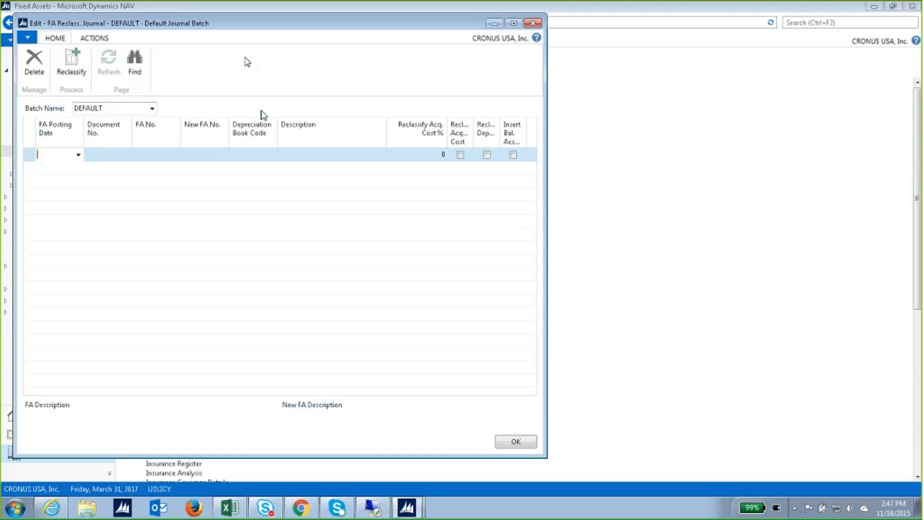
pyautogui.moveTo(269, 30); pyautogui.dragTo(437, 33)
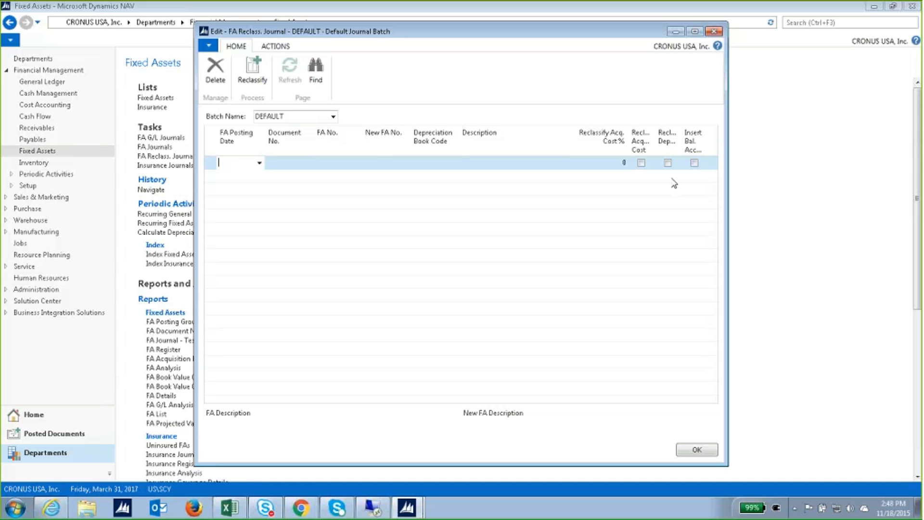
pyautogui.click(714, 32)
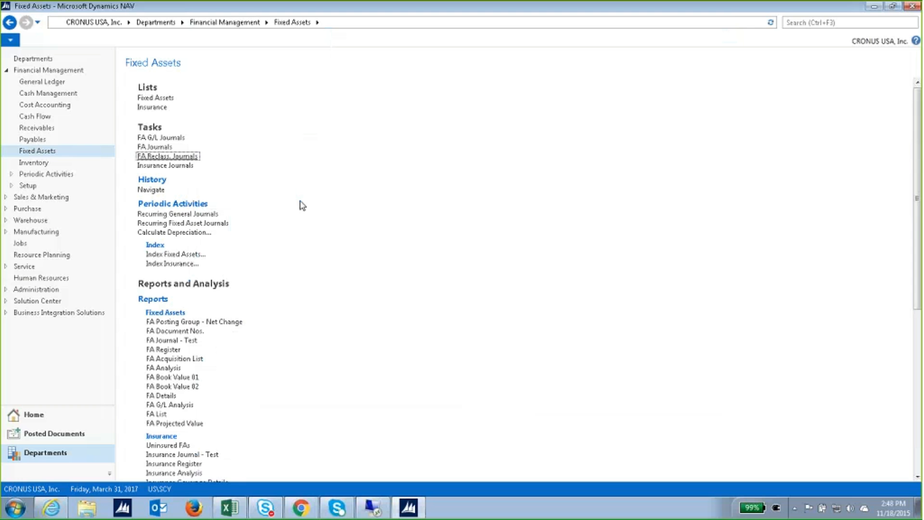
pyautogui.scroll(-6, 243, 364)
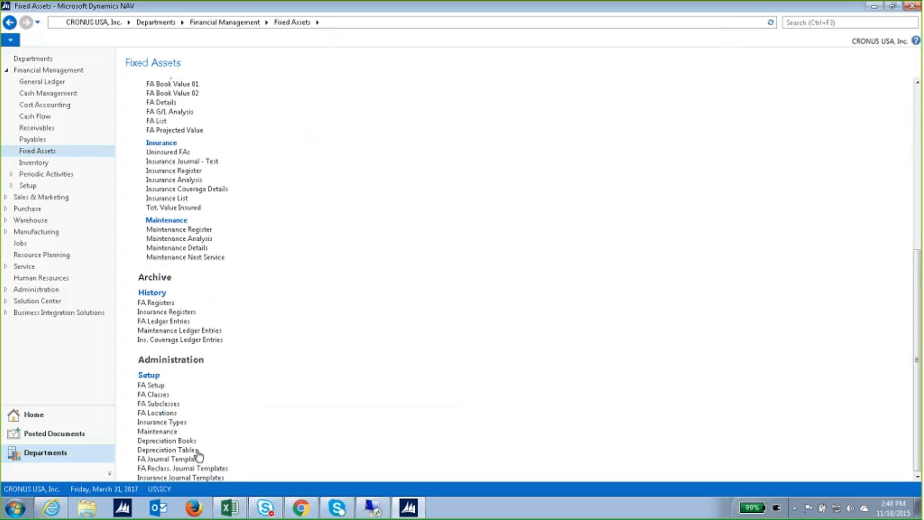
pyautogui.click(188, 441)
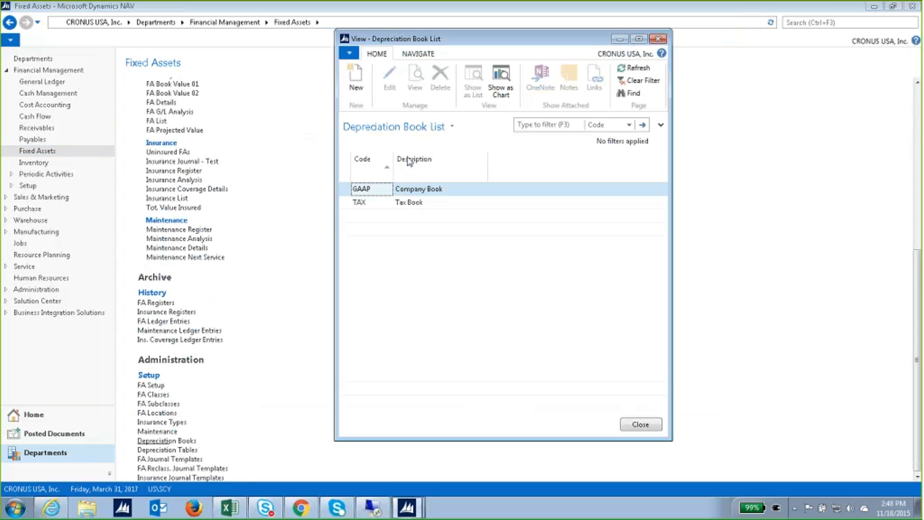
pyautogui.doubleClick(378, 194)
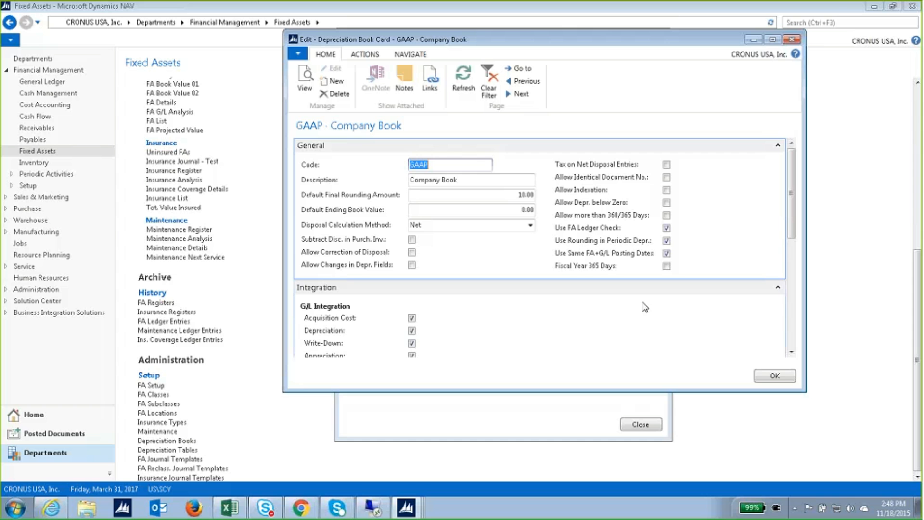
pyautogui.click(762, 378)
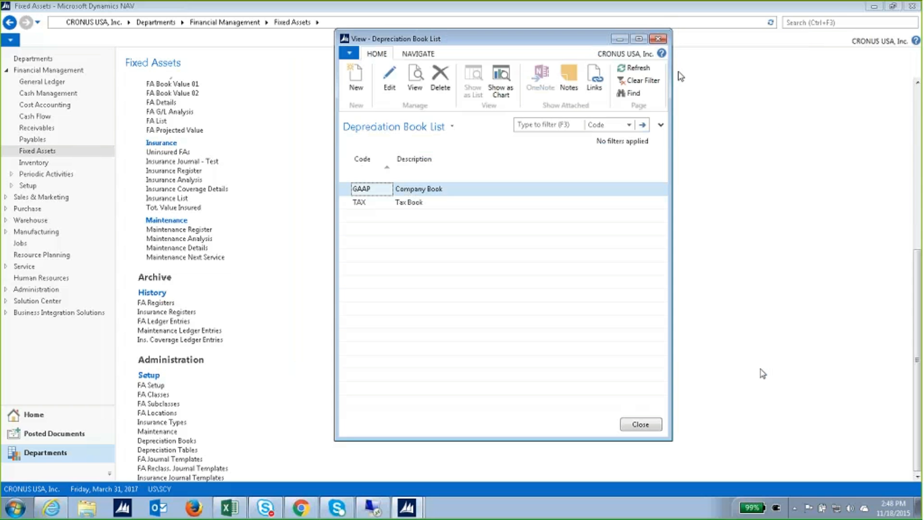
pyautogui.click(662, 38)
pyautogui.scroll(10, 374, 274)
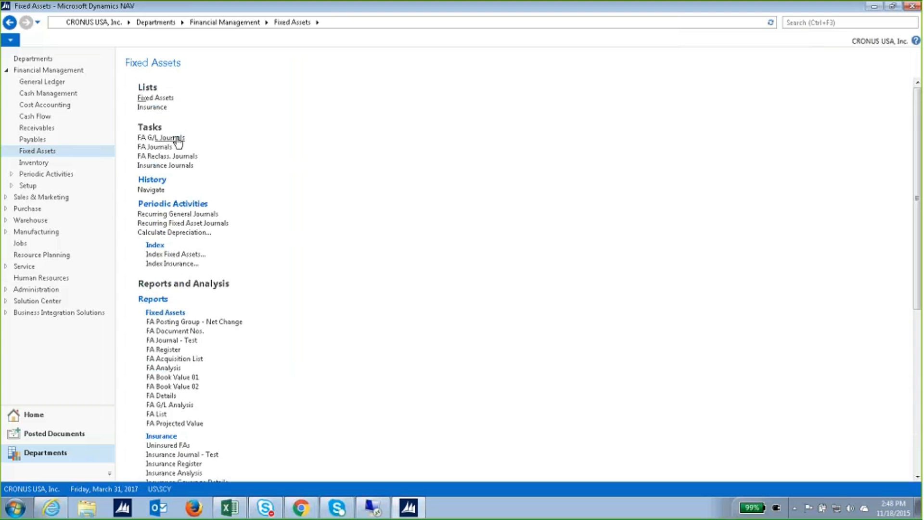
# Check the FA000090 Switchboard asset card, then return to the Fixed Assets page.
pyautogui.click(169, 98)
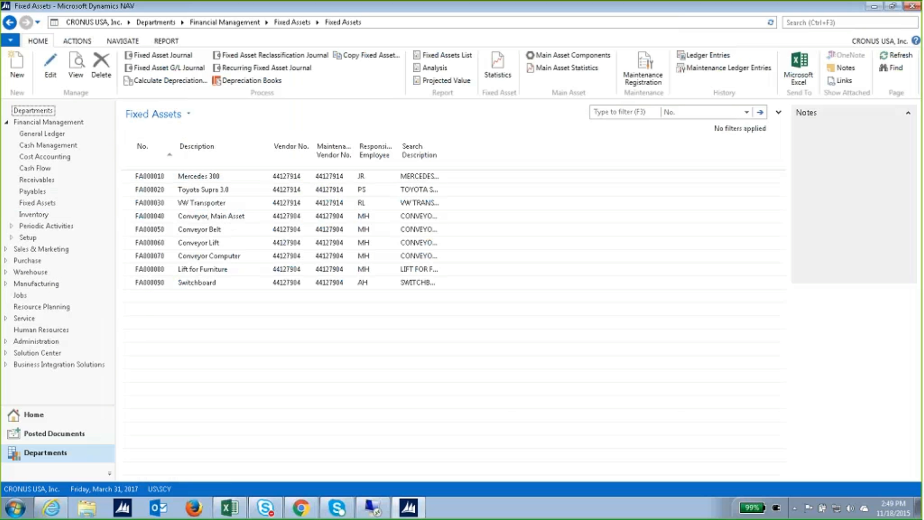
pyautogui.doubleClick(211, 283)
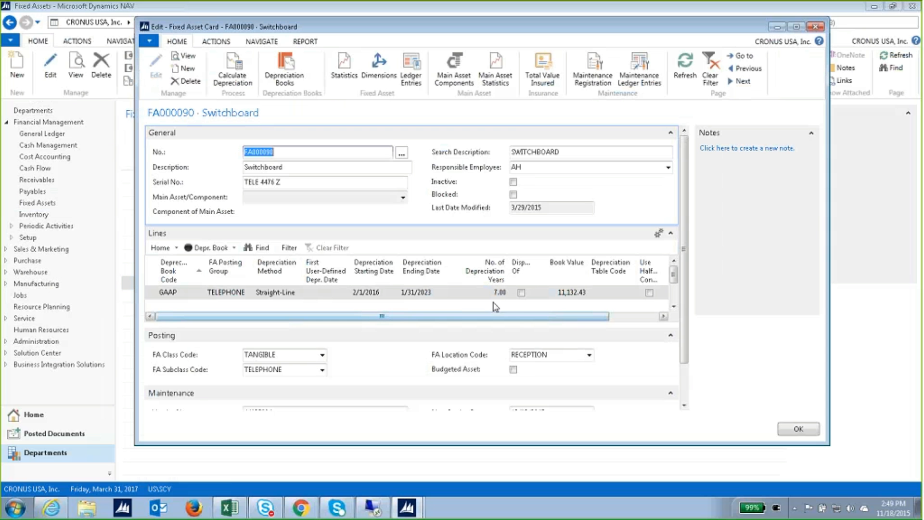
pyautogui.click(813, 27)
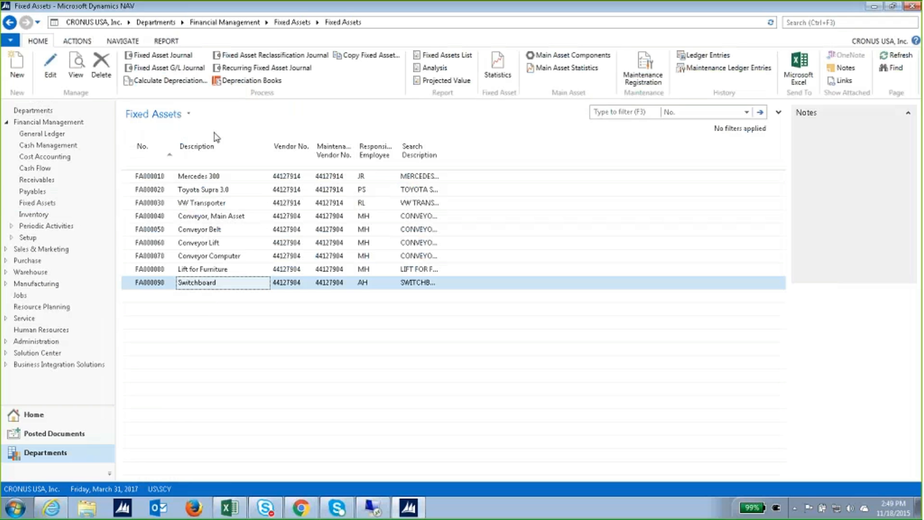
pyautogui.click(61, 204)
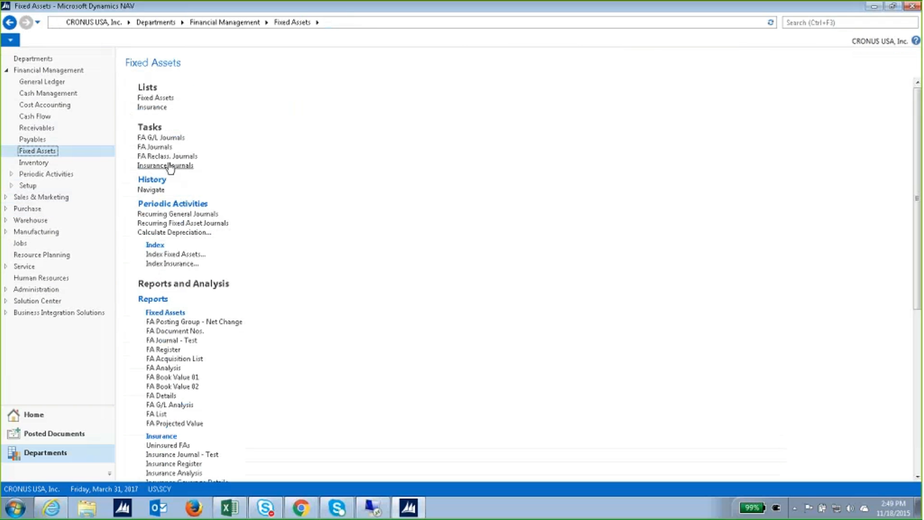
# Start an FA G/L Journal line with blank document type and Fixed Asset account type.
pyautogui.click(168, 143)
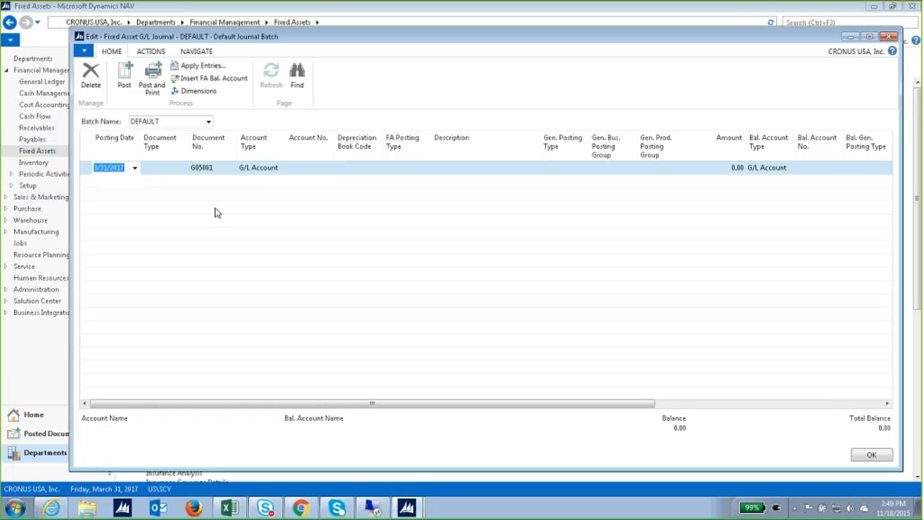
pyautogui.click(185, 170)
pyautogui.click(184, 168)
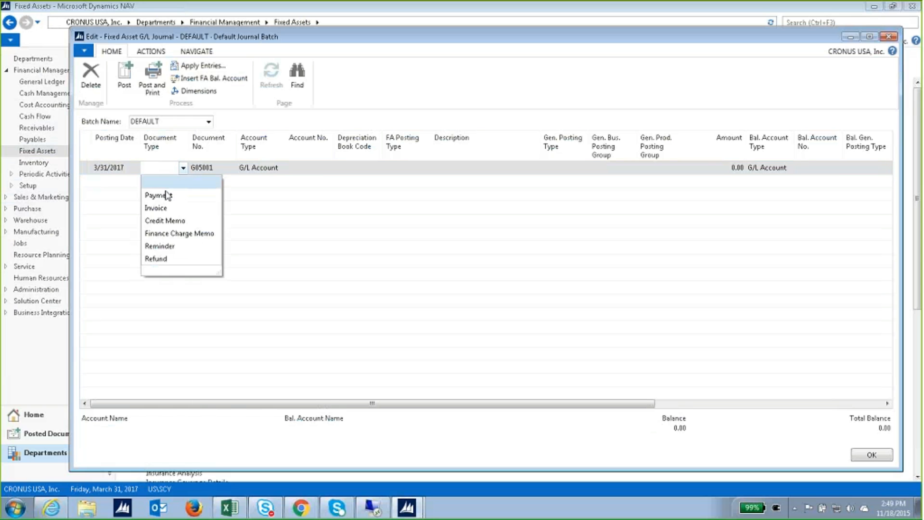
pyautogui.click(180, 184)
pyautogui.click(260, 166)
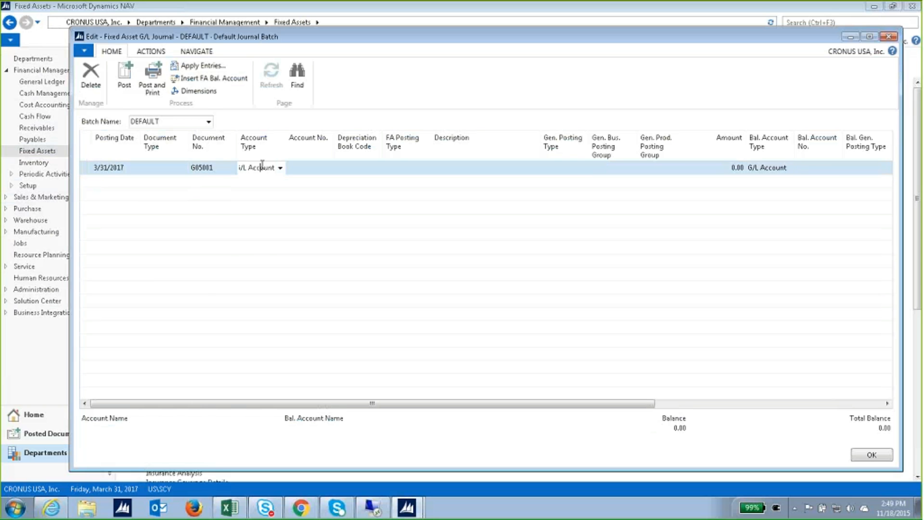
pyautogui.click(280, 168)
pyautogui.click(268, 233)
# Set the line to FA000090 Switchboard, GAAP book, FA posting type Disposal.
pyautogui.click(327, 168)
pyautogui.click(327, 167)
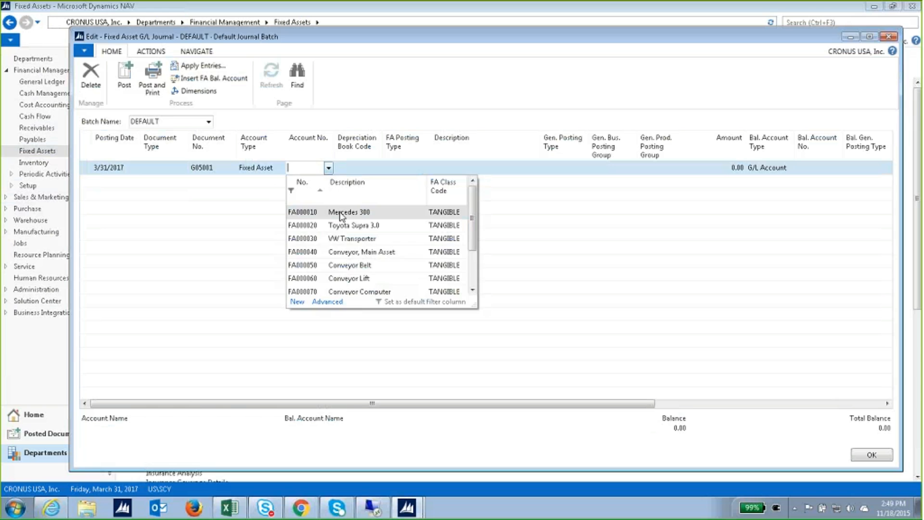
pyautogui.scroll(-1, 356, 279)
pyautogui.click(365, 283)
pyautogui.click(377, 167)
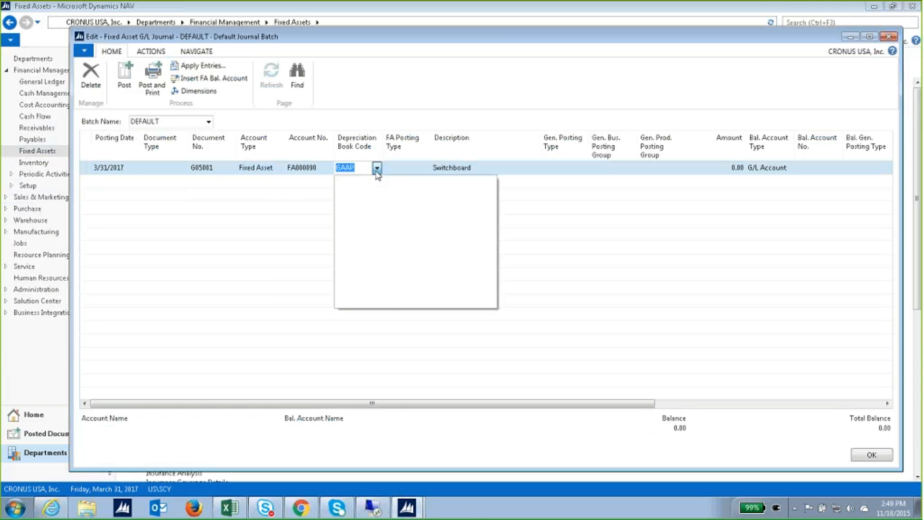
pyautogui.click(414, 171)
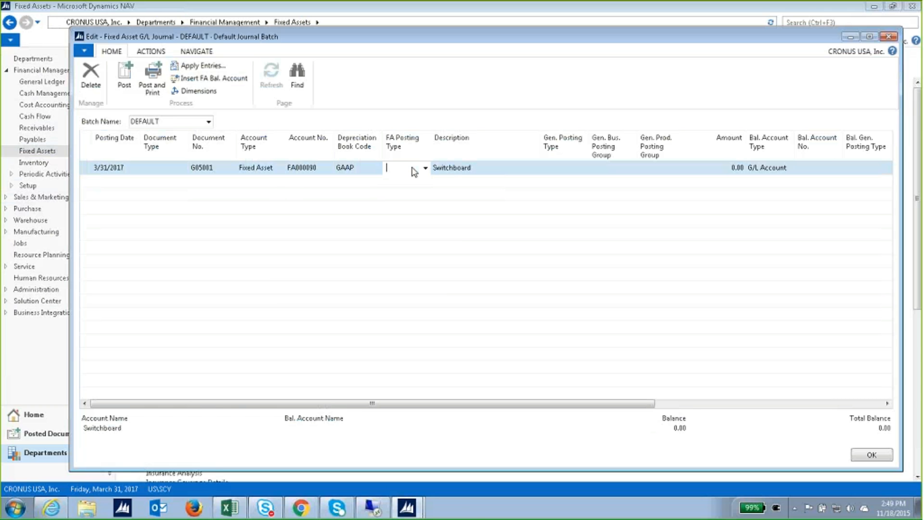
pyautogui.click(426, 168)
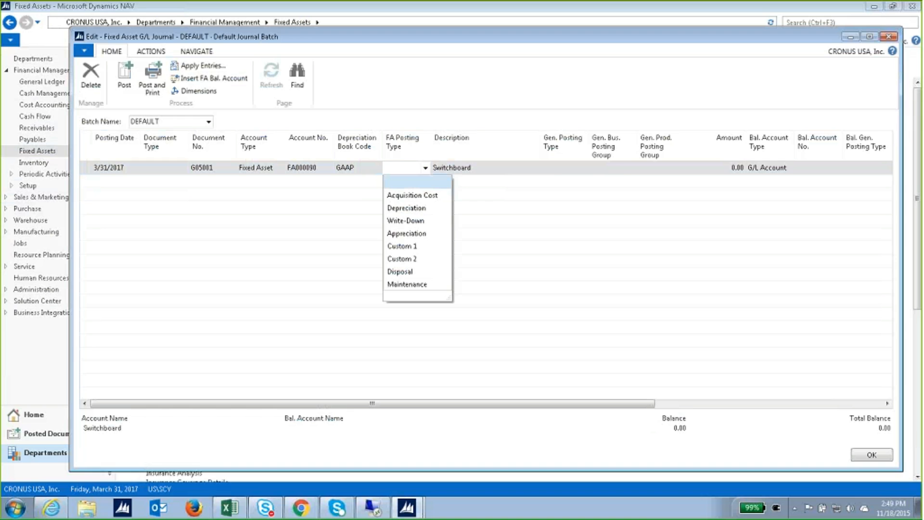
pyautogui.click(400, 271)
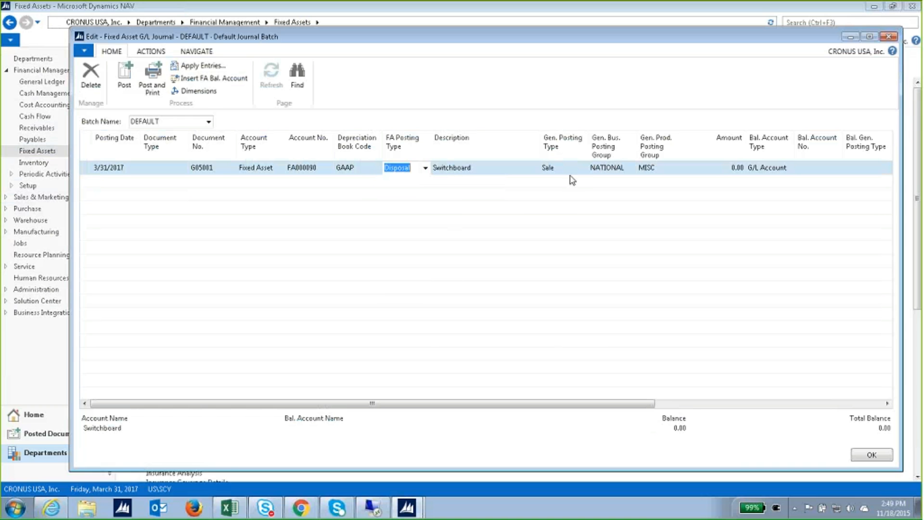
# Enter an amount of 100.00 on the disposal line.
pyautogui.click(723, 166)
pyautogui.hotkey('shift', 'Right')
pyautogui.hotkey('shift', 'Right')
pyautogui.hotkey('shift', 'Right')
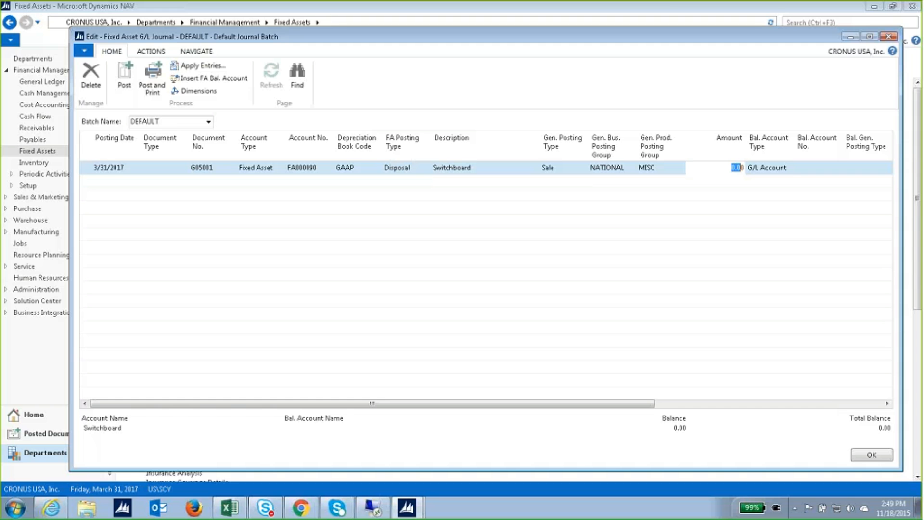
pyautogui.write('10')
pyautogui.press('Tab')
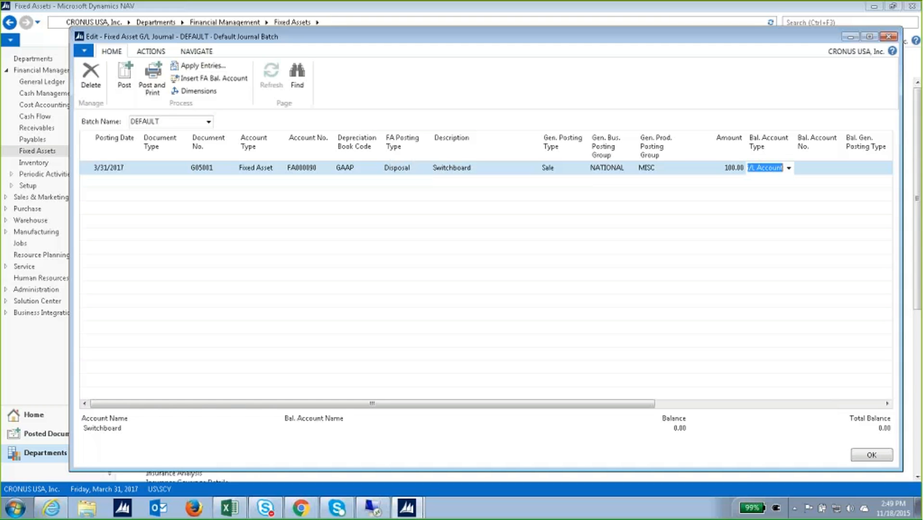
pyautogui.press('Tab')
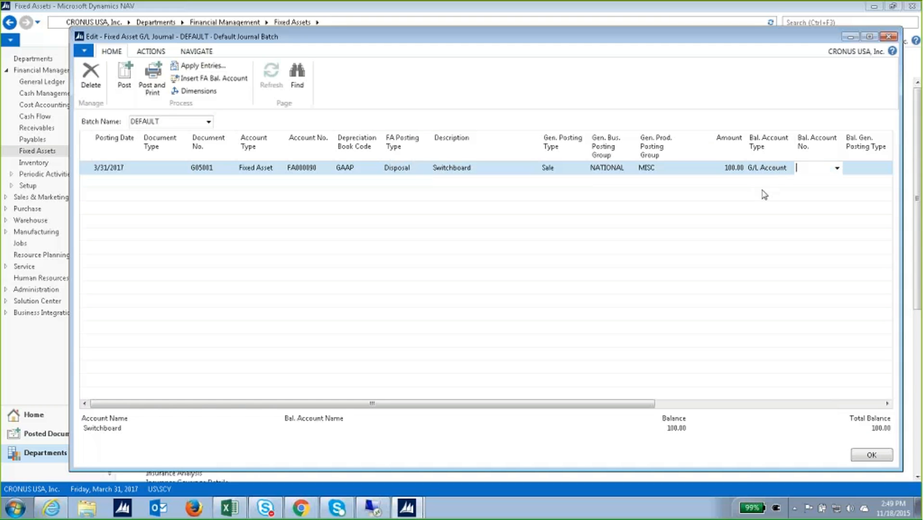
pyautogui.press('Tab')
pyautogui.press('Tab')
pyautogui.press('Tab')
pyautogui.press('Tab')
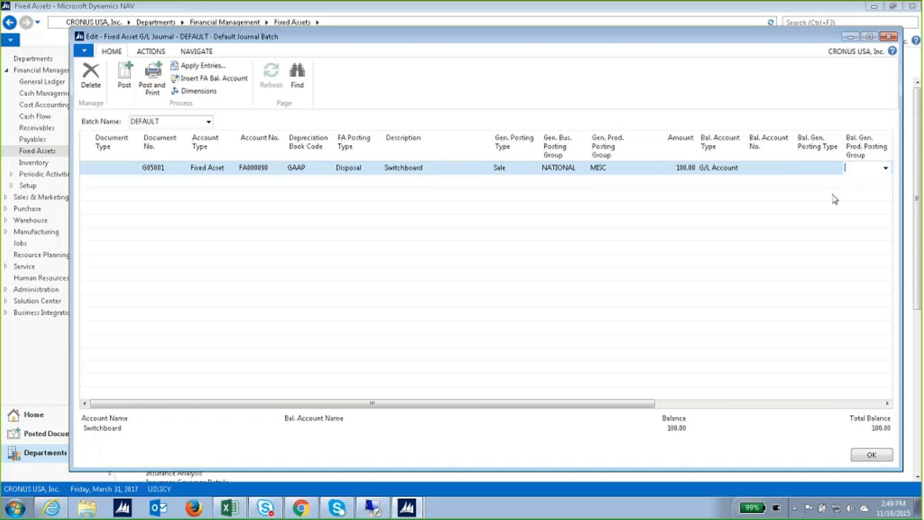
pyautogui.moveTo(767, 405); pyautogui.dragTo(459, 469)
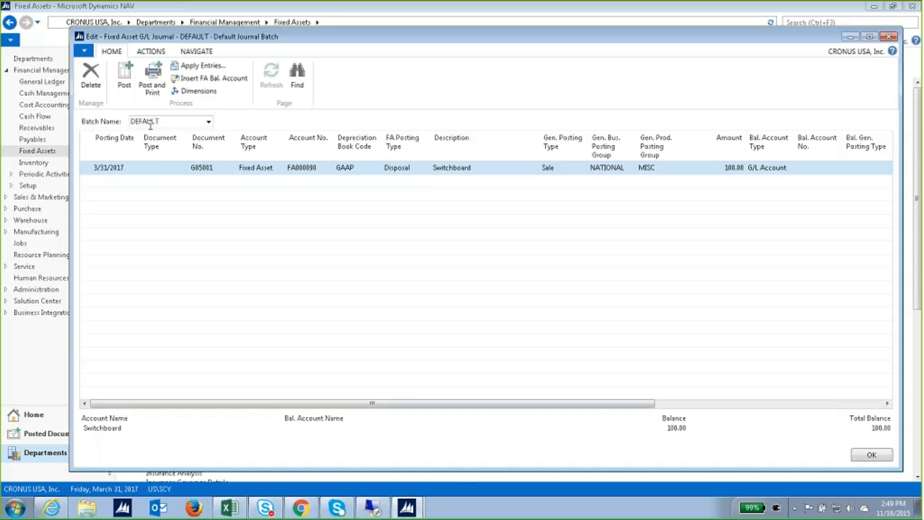
# After a failed posting attempt, set the balancing account to 17120 Decreases during the Year.
pyautogui.click(126, 77)
pyautogui.click(482, 272)
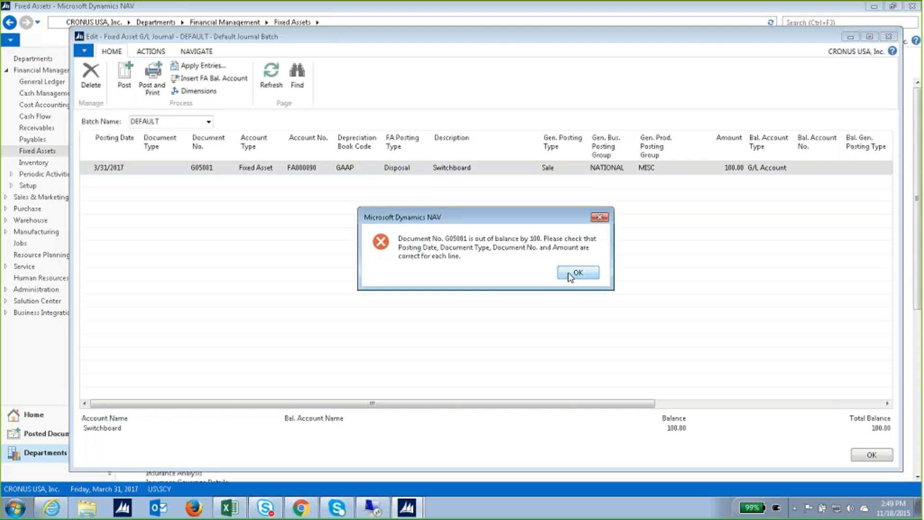
pyautogui.click(569, 274)
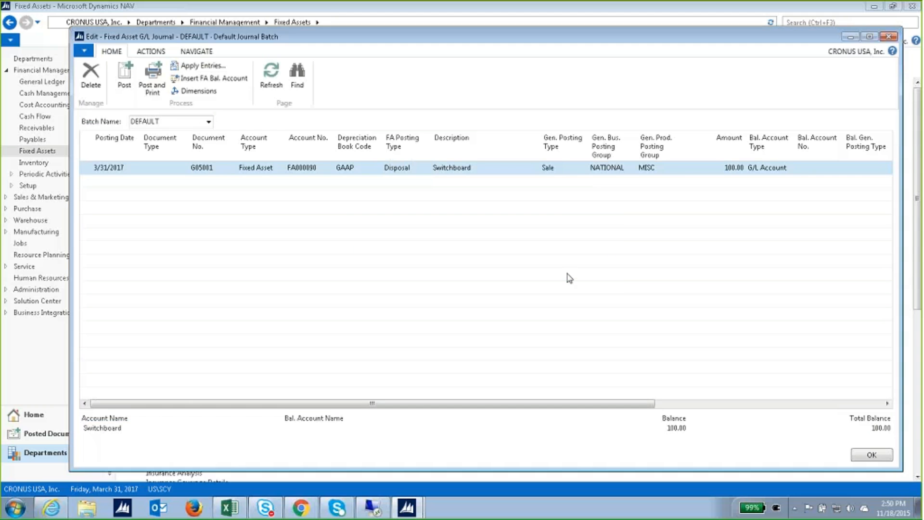
pyautogui.click(826, 167)
pyautogui.click(837, 168)
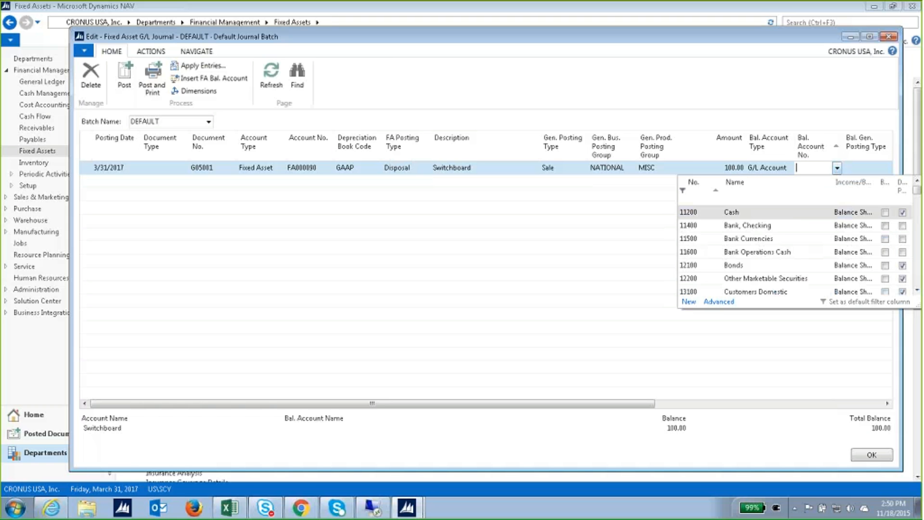
pyautogui.scroll(-5, 793, 266)
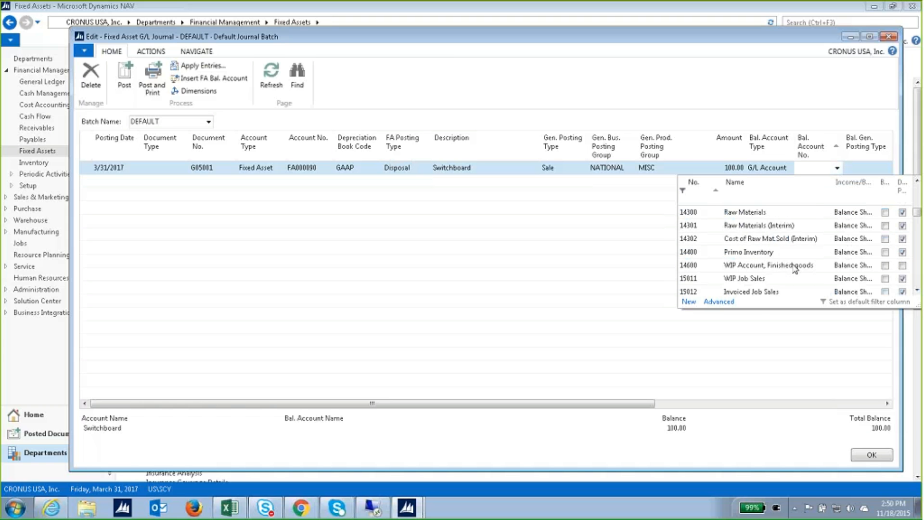
pyautogui.scroll(-5, 794, 269)
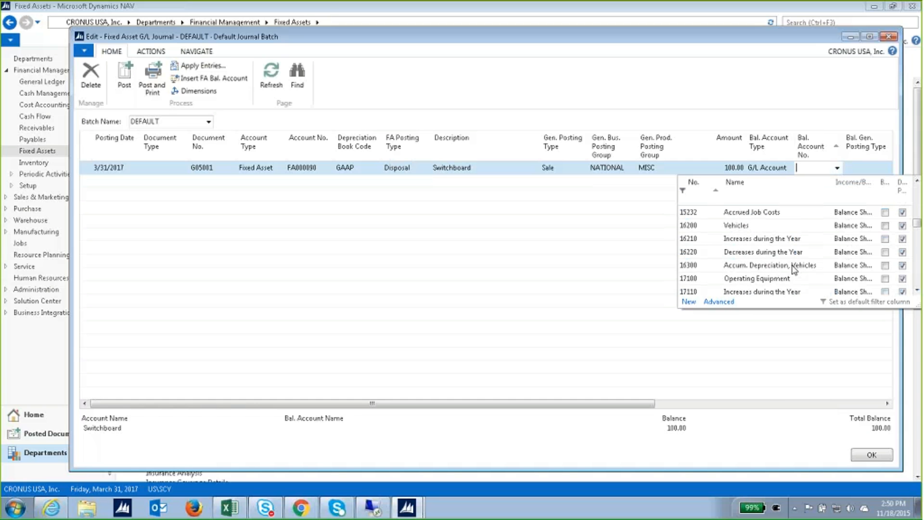
pyautogui.scroll(-1, 794, 268)
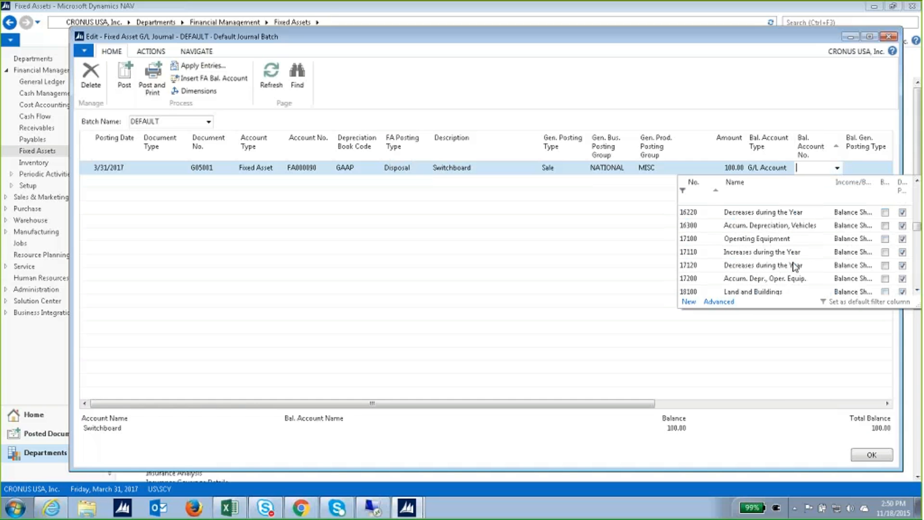
pyautogui.click(794, 266)
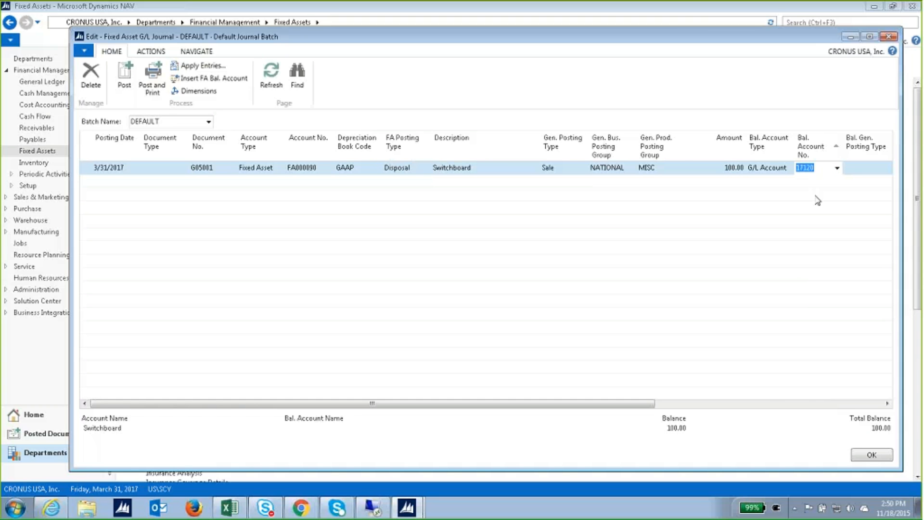
pyautogui.press('Tab')
# Change the amount to -100.00 after the positive-disposal error and post the line.
pyautogui.click(127, 78)
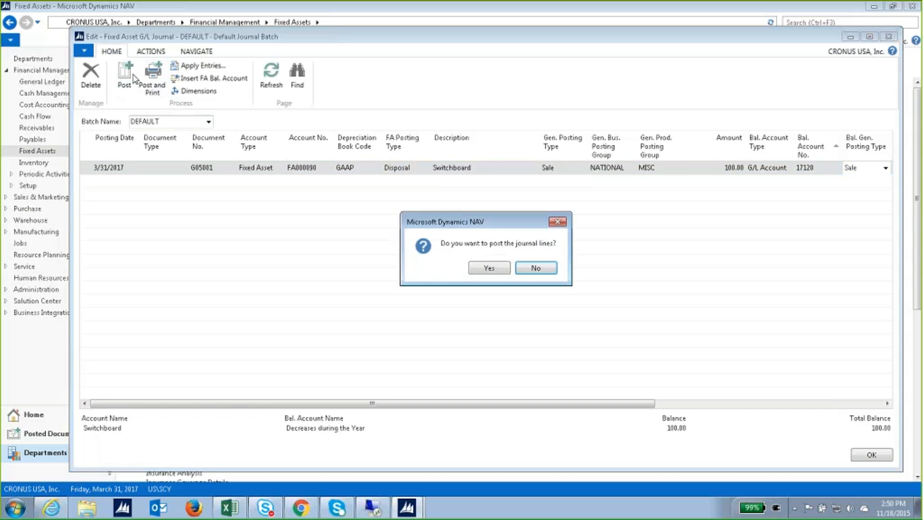
pyautogui.click(489, 268)
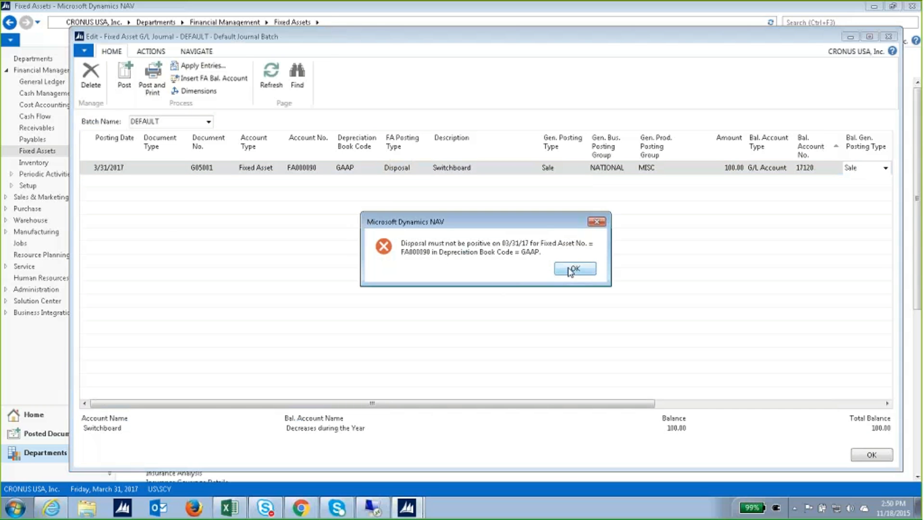
pyautogui.click(571, 269)
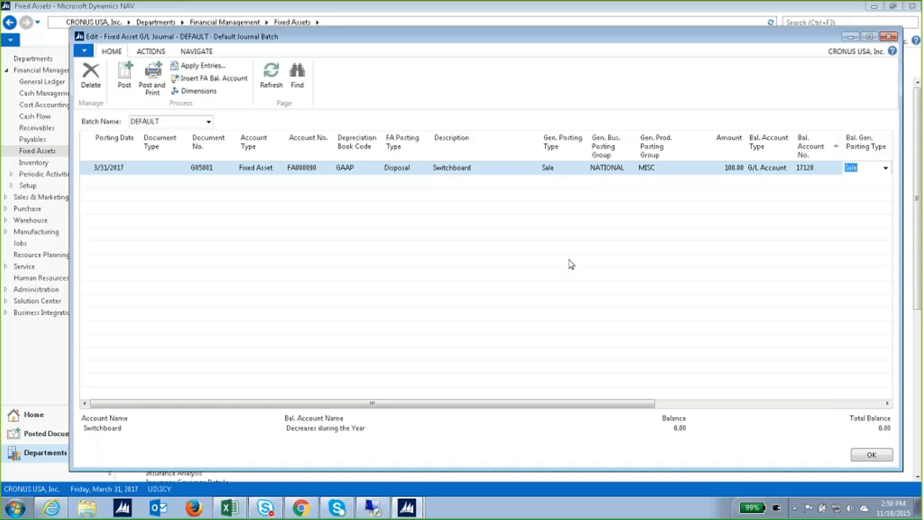
pyautogui.click(724, 168)
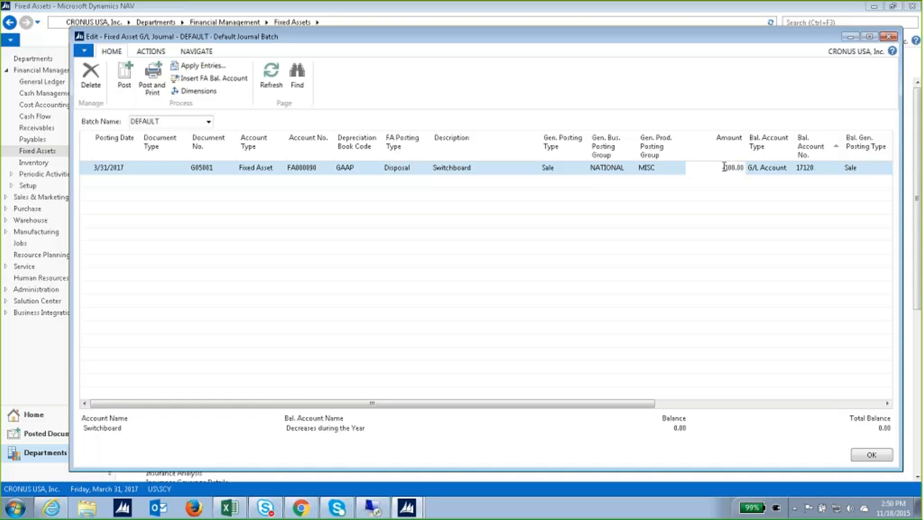
pyautogui.write('-')
pyautogui.press('Tab')
pyautogui.click(129, 92)
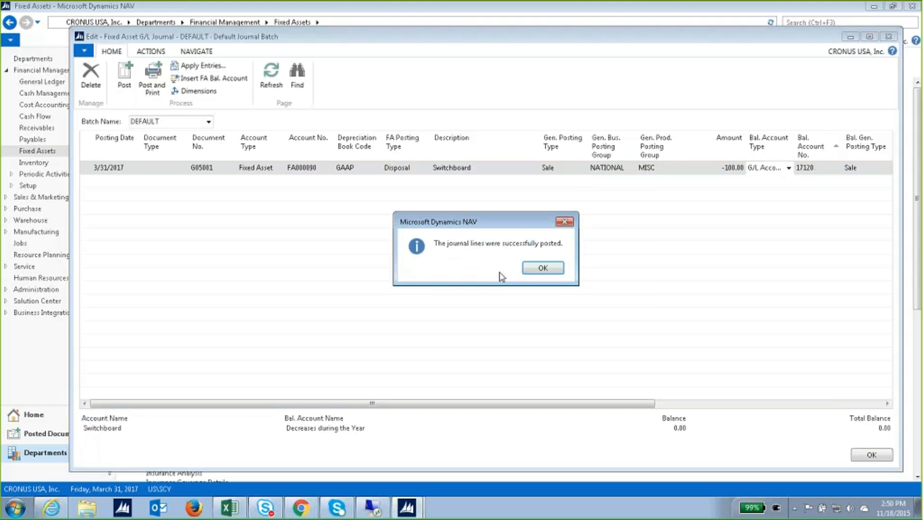
pyautogui.click(543, 268)
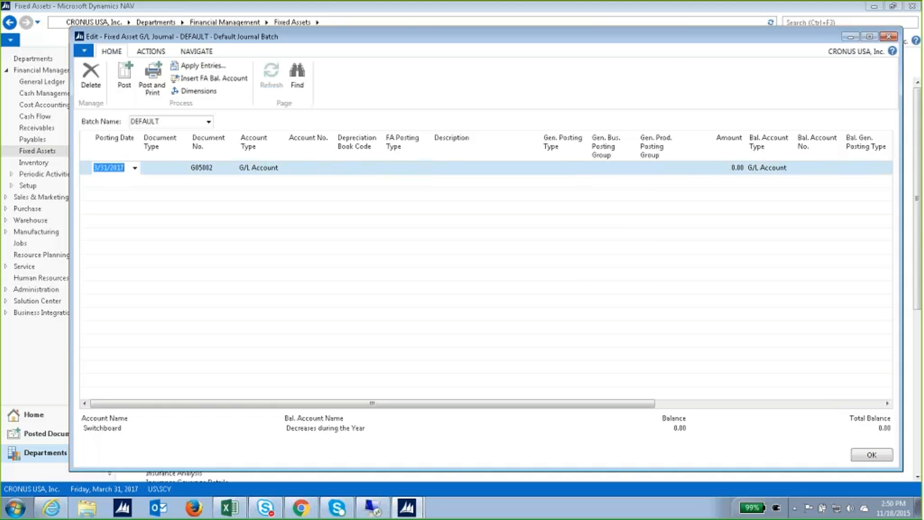
pyautogui.click(859, 454)
# Open Switchboard's FA ledger entries, select the 3/31/2017 disposal row, and attempt Reverse Transaction.
pyautogui.click(176, 97)
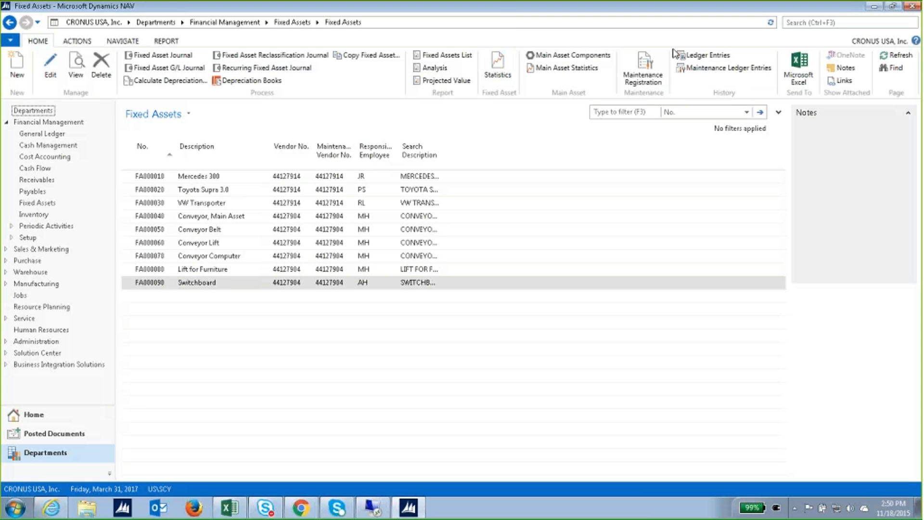
pyautogui.click(709, 55)
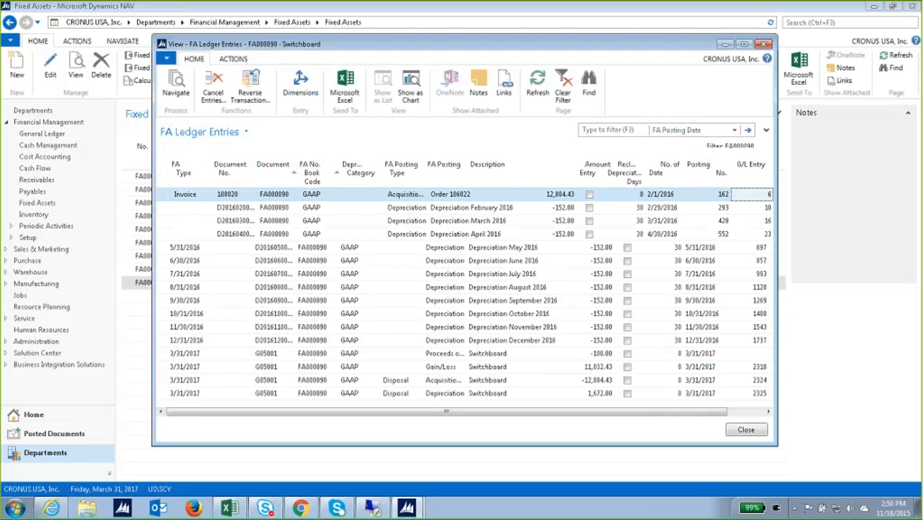
pyautogui.hscroll(-3, 384, 414)
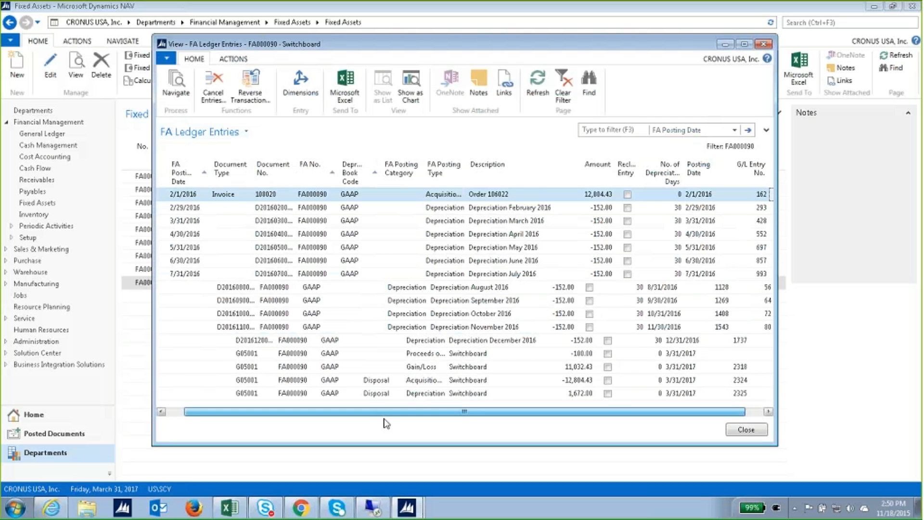
pyautogui.click(294, 381)
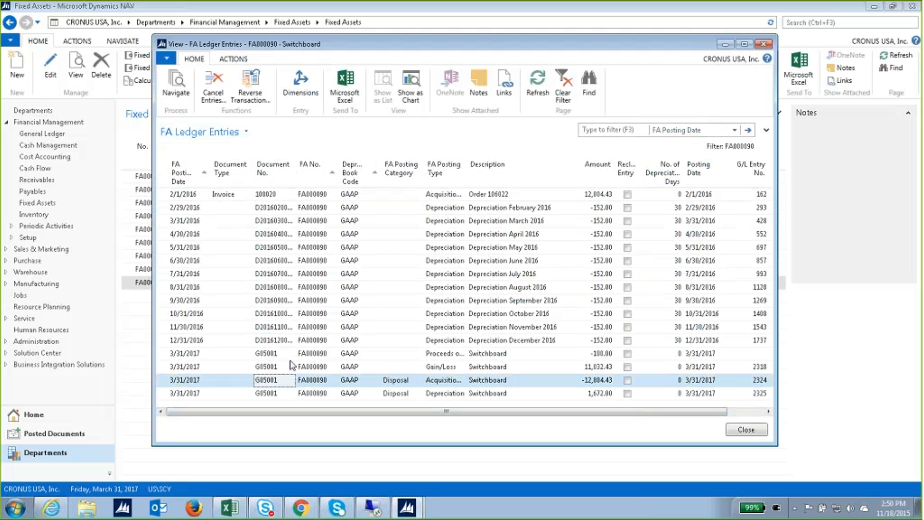
pyautogui.click(250, 84)
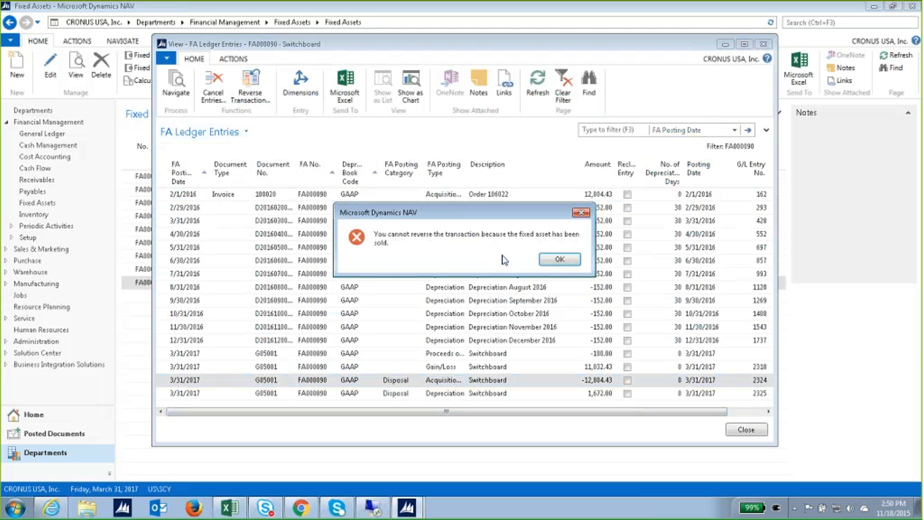
pyautogui.click(559, 259)
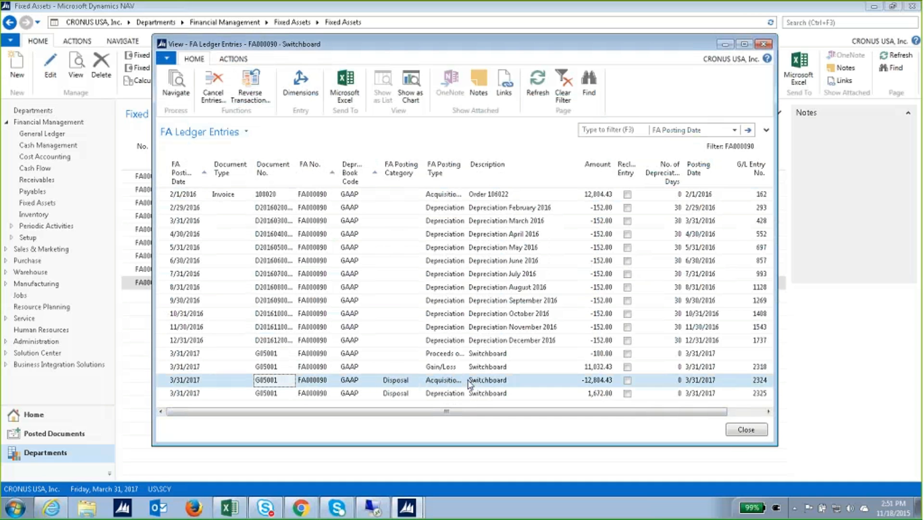
pyautogui.click(218, 98)
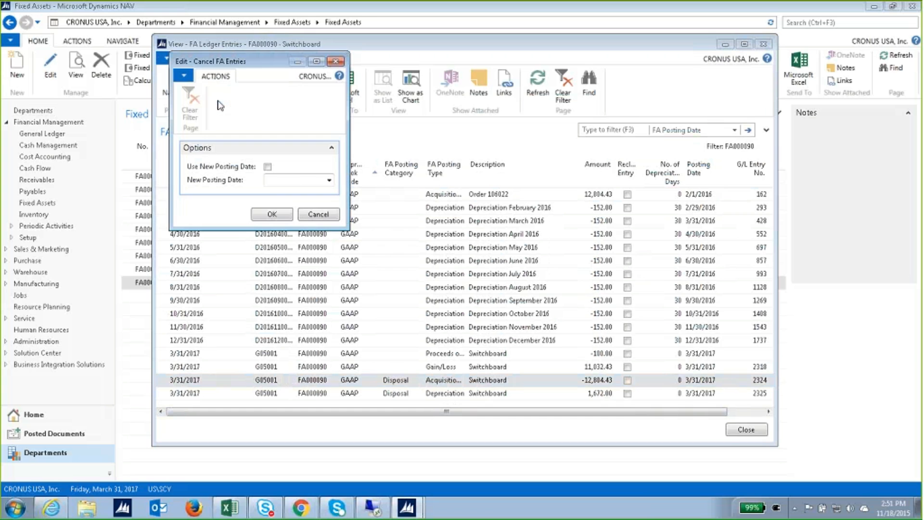
pyautogui.click(267, 167)
pyautogui.click(328, 180)
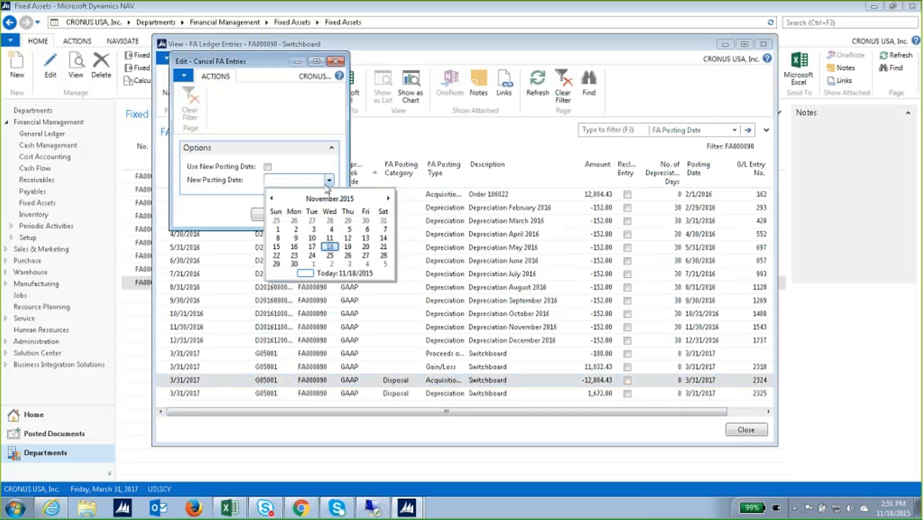
pyautogui.click(314, 247)
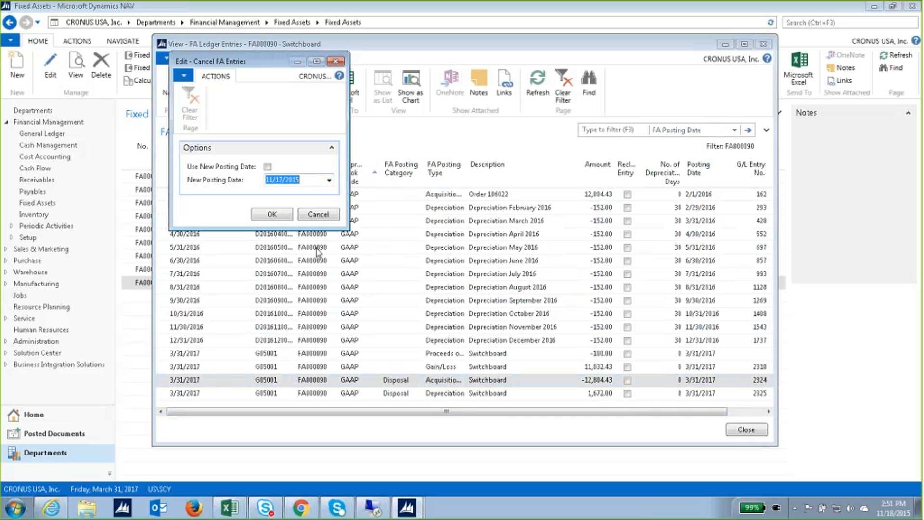
pyautogui.click(281, 217)
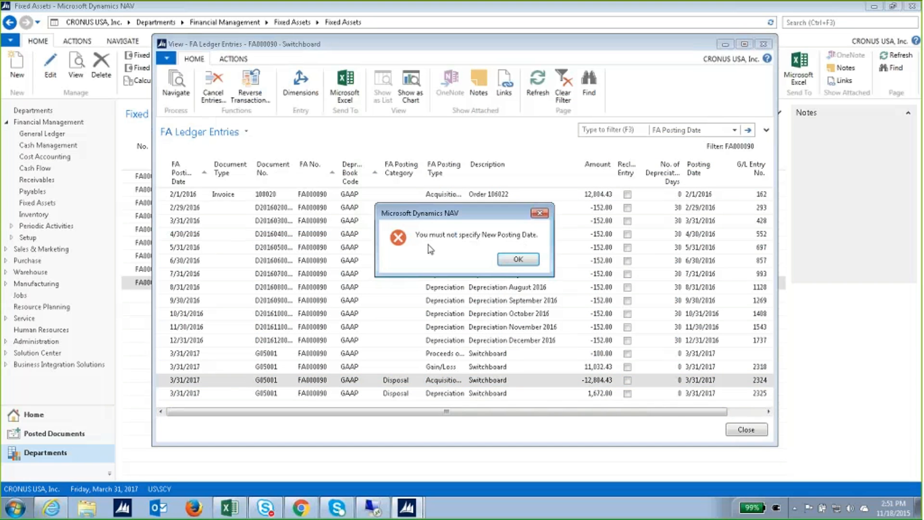
pyautogui.click(511, 257)
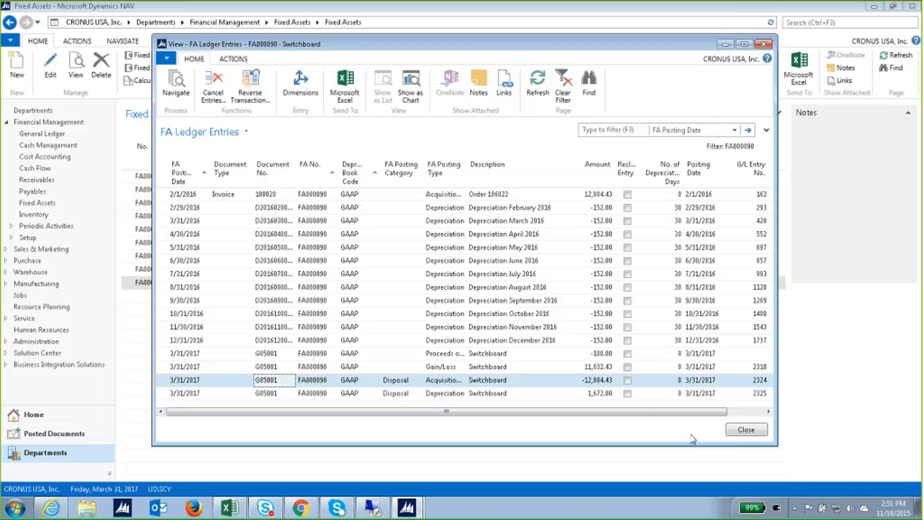
# Close the ledger entries and open Calculate Depreciation from the Fixed Assets page.
pyautogui.click(734, 429)
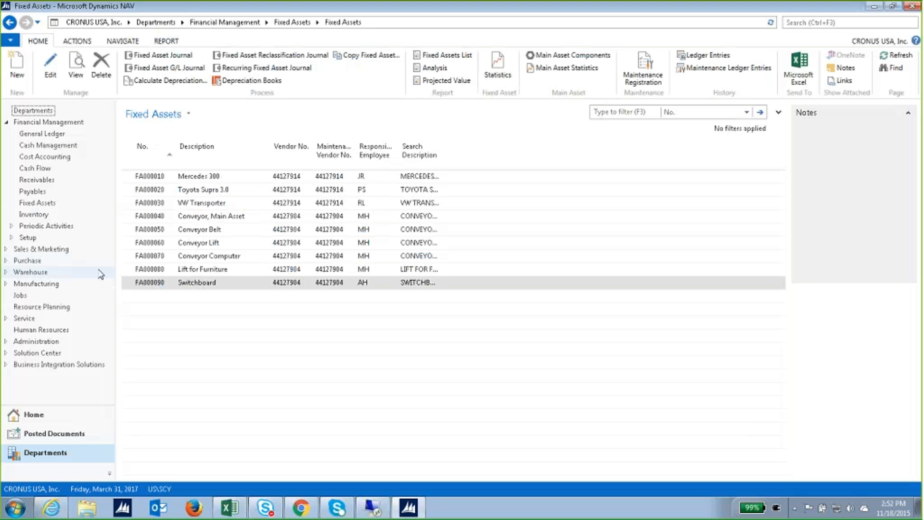
pyautogui.click(38, 203)
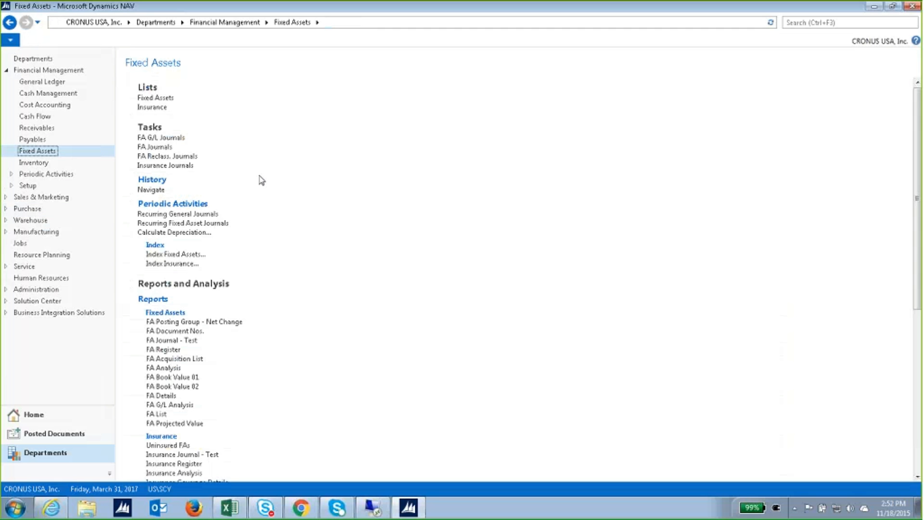
pyautogui.click(209, 235)
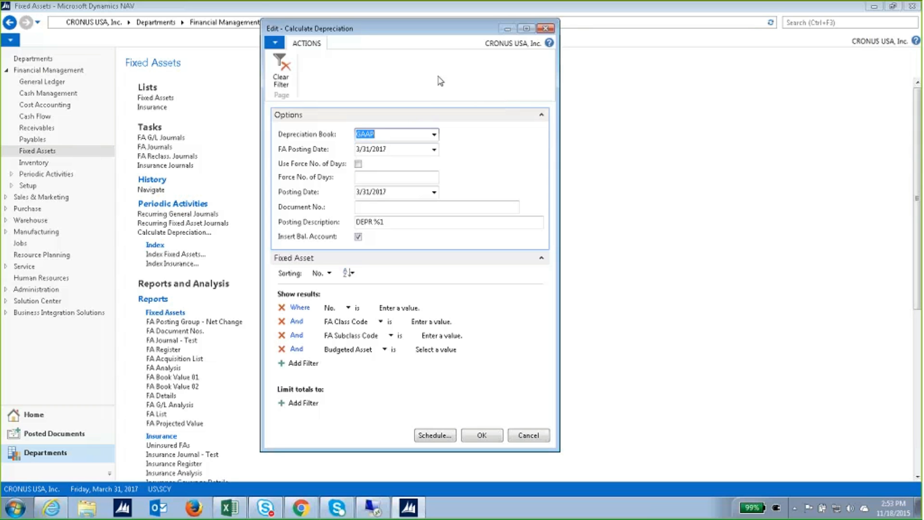
# Cancel the Calculate Depreciation dialog without running it.
pyautogui.click(545, 28)
pyautogui.scroll(-5, 211, 451)
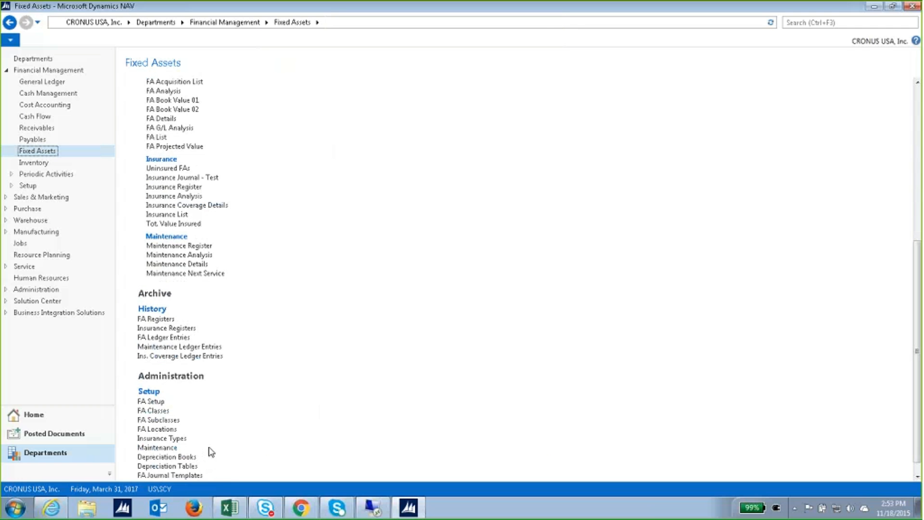
pyautogui.scroll(-1, 211, 451)
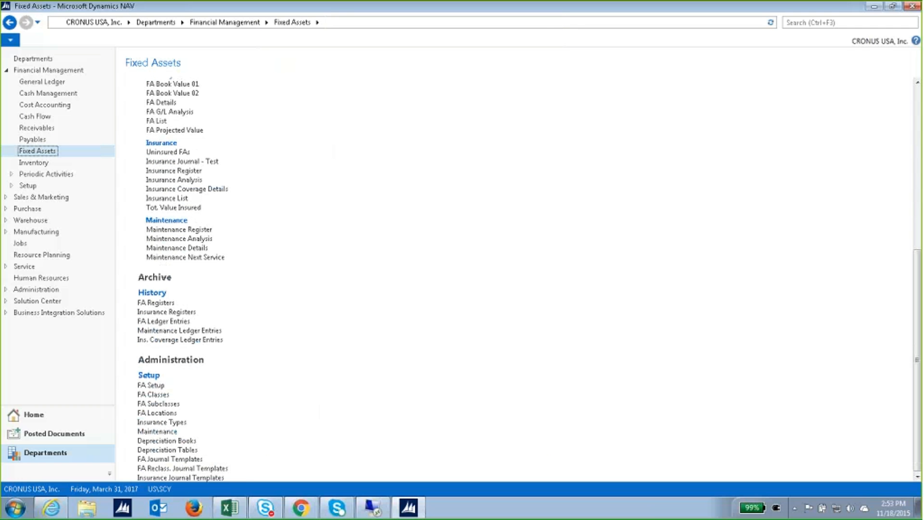
# Review the FA Locations list under Setup, then close it and return to the top.
pyautogui.click(176, 415)
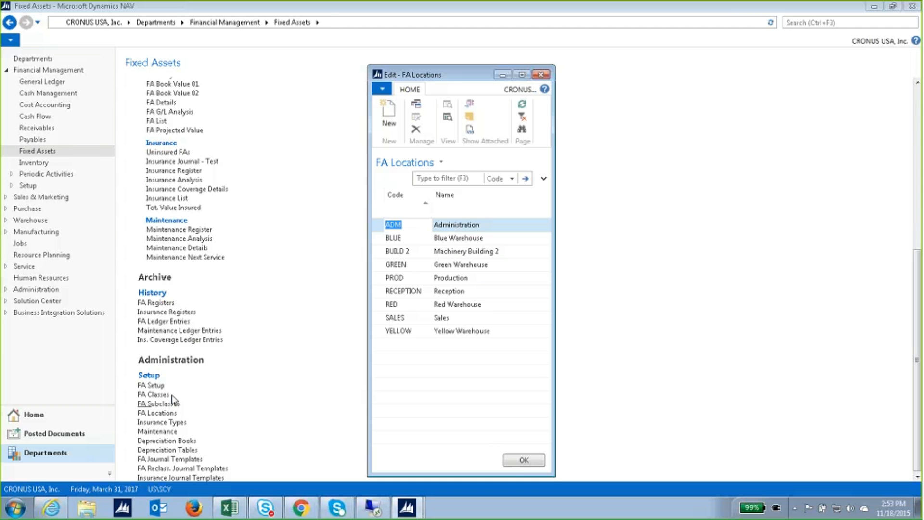
pyautogui.click(541, 74)
pyautogui.scroll(6, 397, 180)
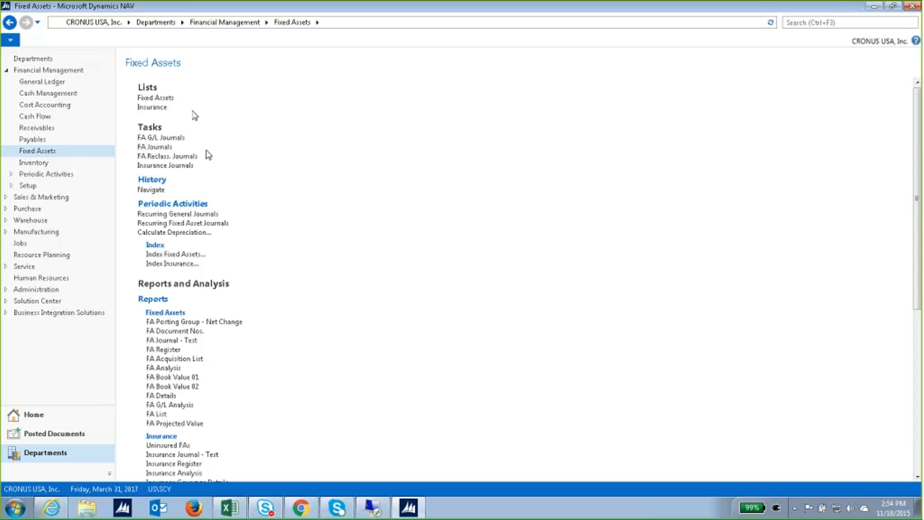
# Tick Disposed Of on the GAAP depreciation book of FA000090 Switchboard and close its card.
pyautogui.click(171, 103)
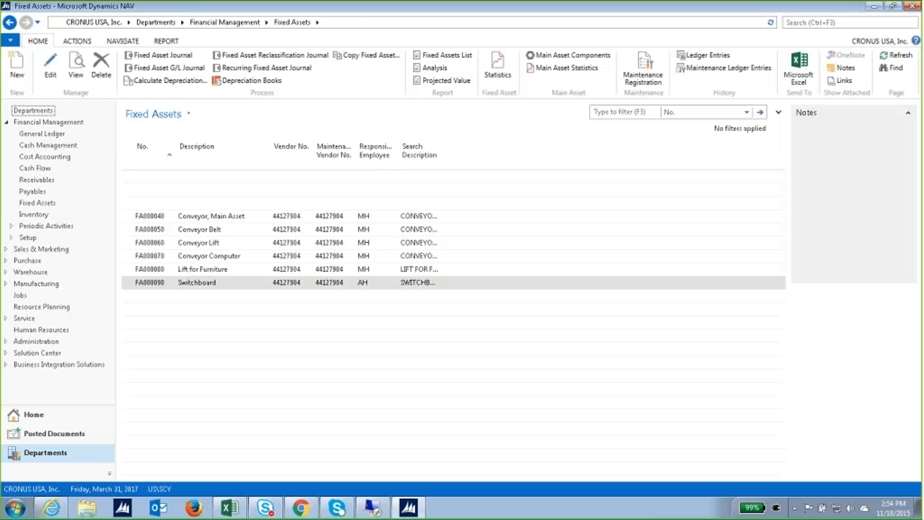
pyautogui.doubleClick(199, 284)
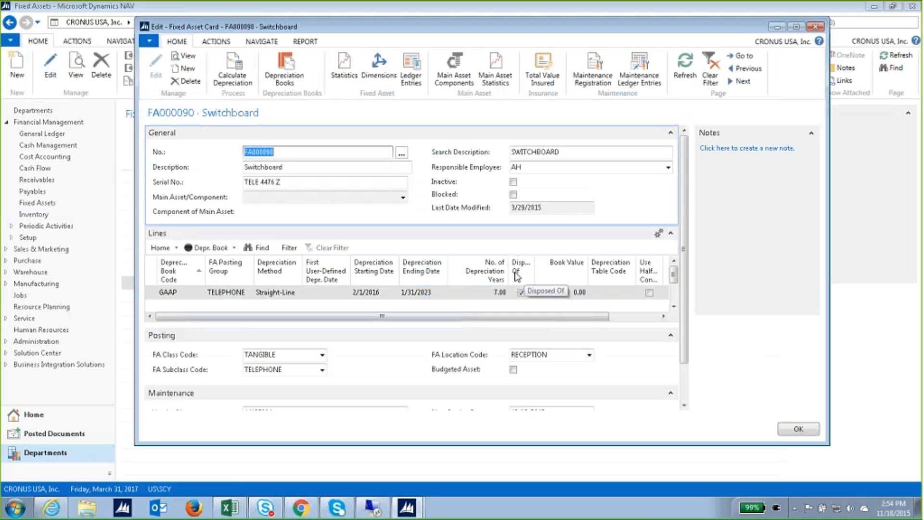
pyautogui.click(522, 292)
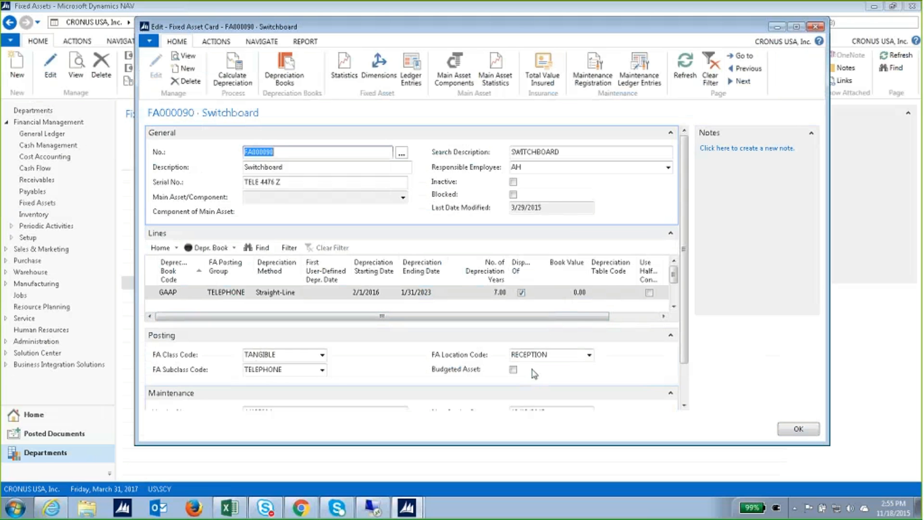
pyautogui.click(523, 295)
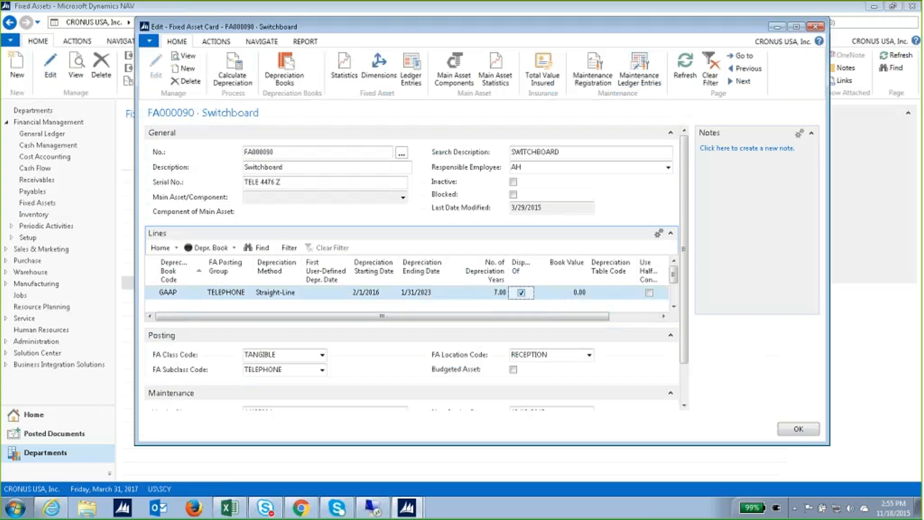
pyautogui.click(798, 430)
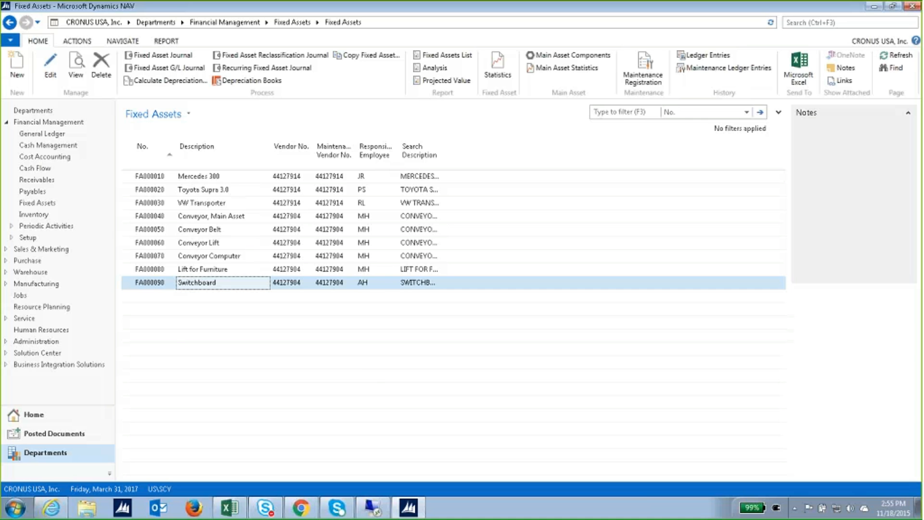
# Run Calculate Depreciation for the GAAP book with posting description 'March 2017 Dept'.
pyautogui.click(38, 202)
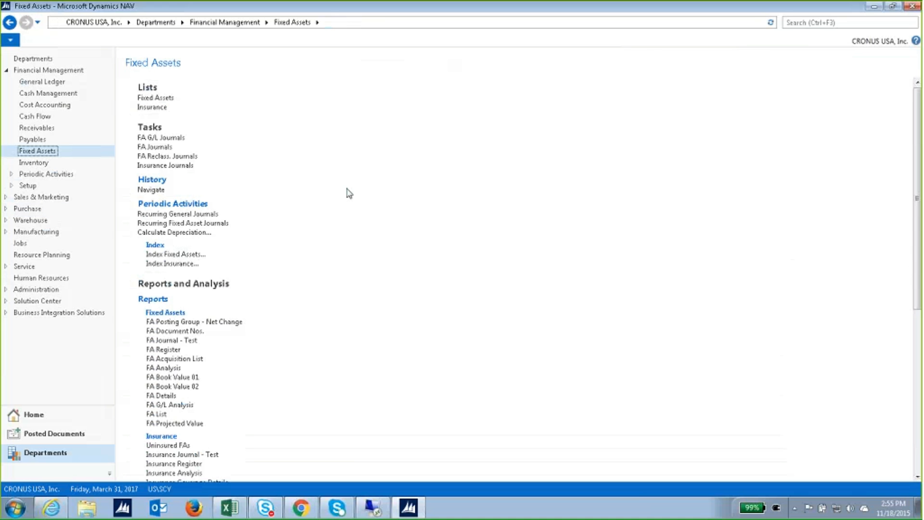
pyautogui.click(181, 236)
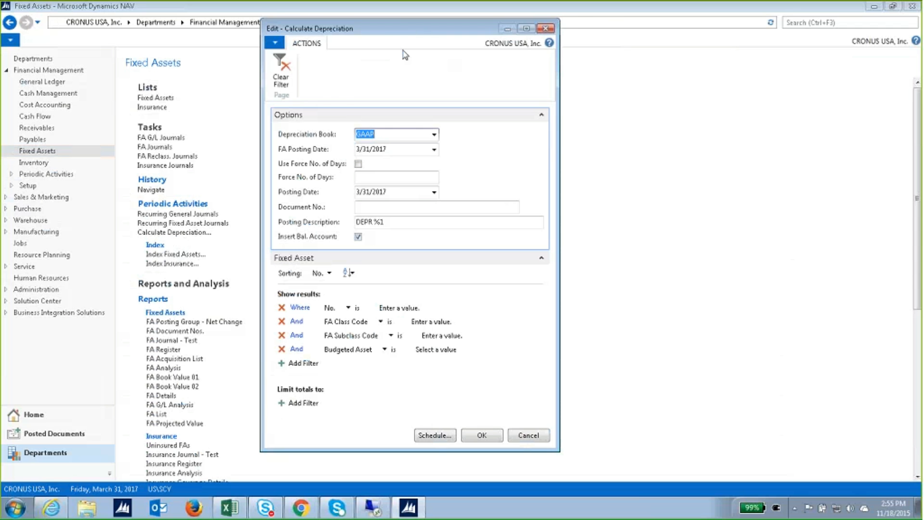
pyautogui.moveTo(400, 30); pyautogui.dragTo(449, 34)
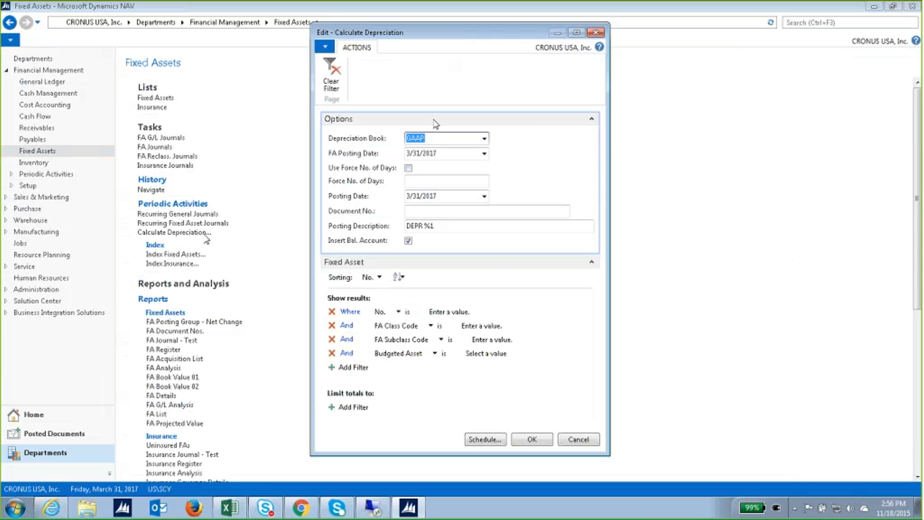
pyautogui.click(484, 139)
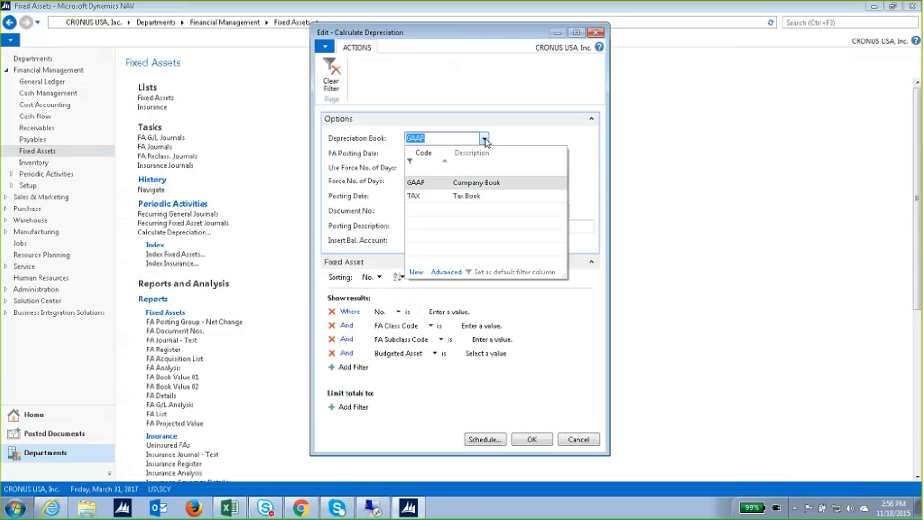
pyautogui.click(467, 183)
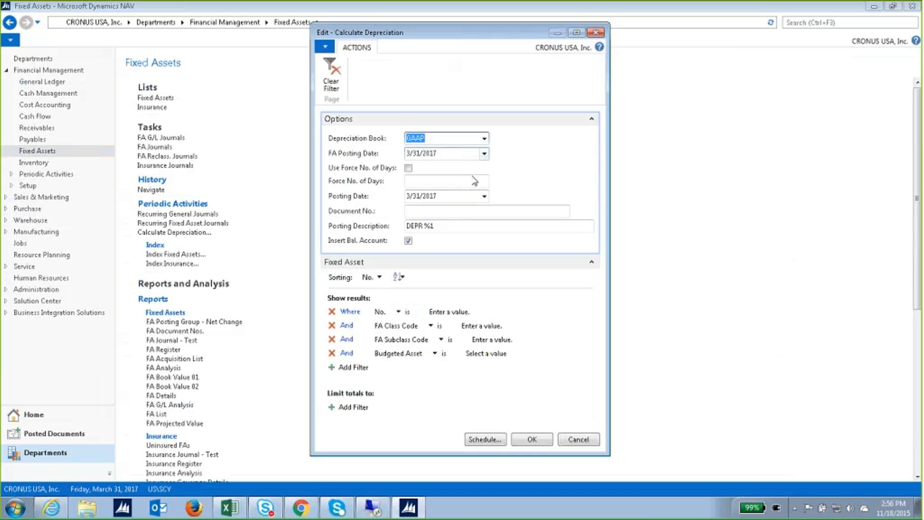
pyautogui.click(460, 225)
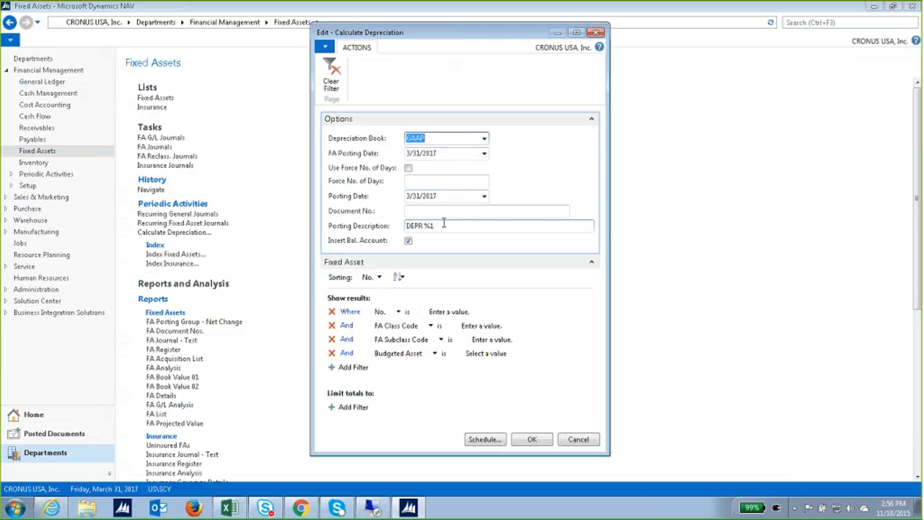
pyautogui.moveTo(441, 223); pyautogui.dragTo(406, 229)
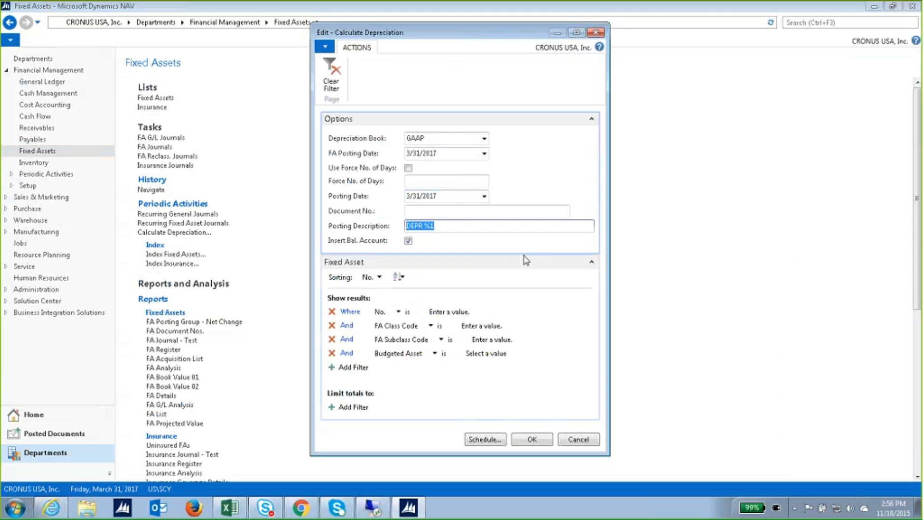
pyautogui.write('March 2017 Dept')
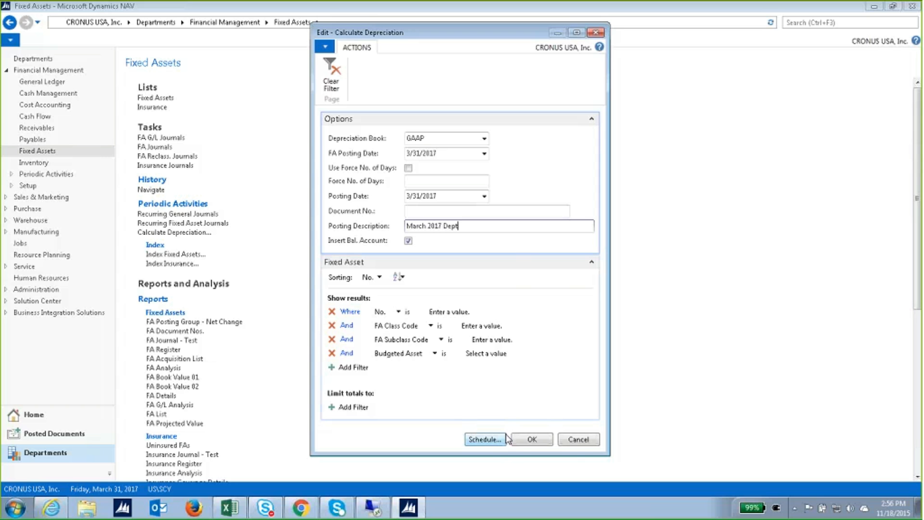
pyautogui.click(529, 439)
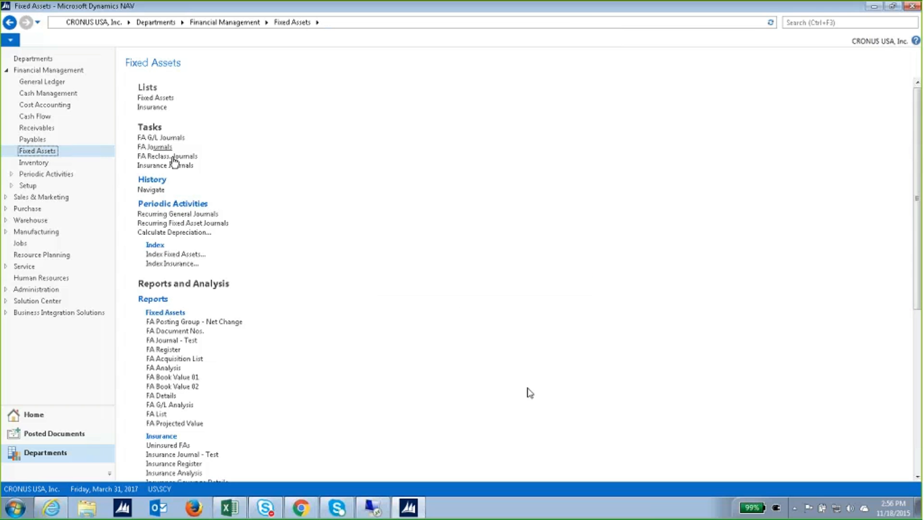
# Open the FA G/L journal and check the Mercedes 300 line's dimensions.
pyautogui.click(166, 138)
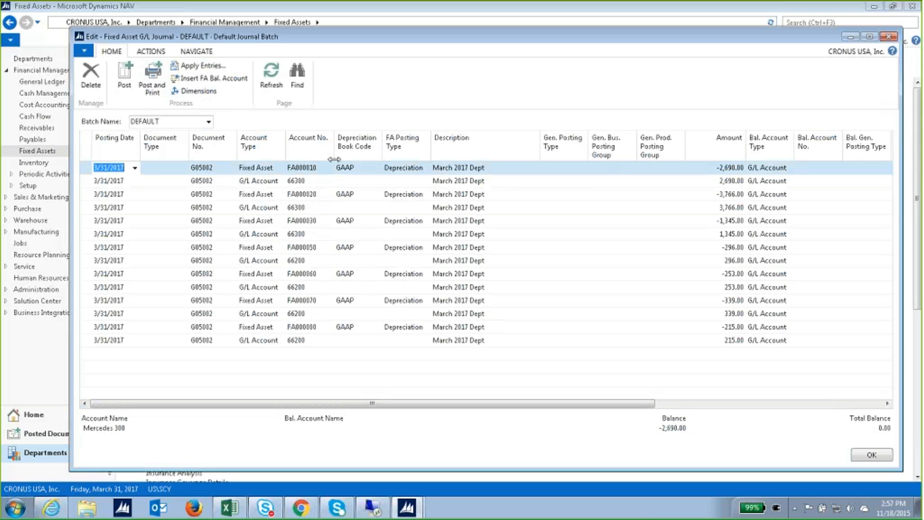
pyautogui.click(199, 92)
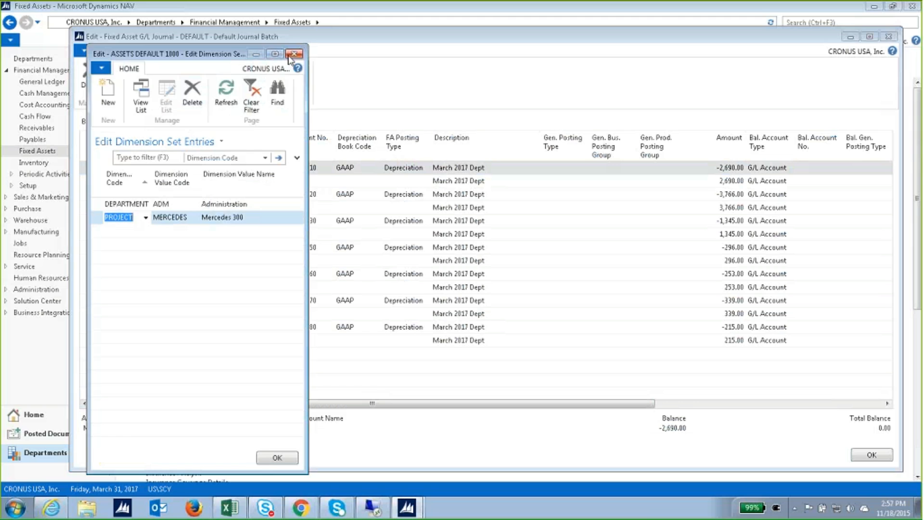
pyautogui.click(290, 55)
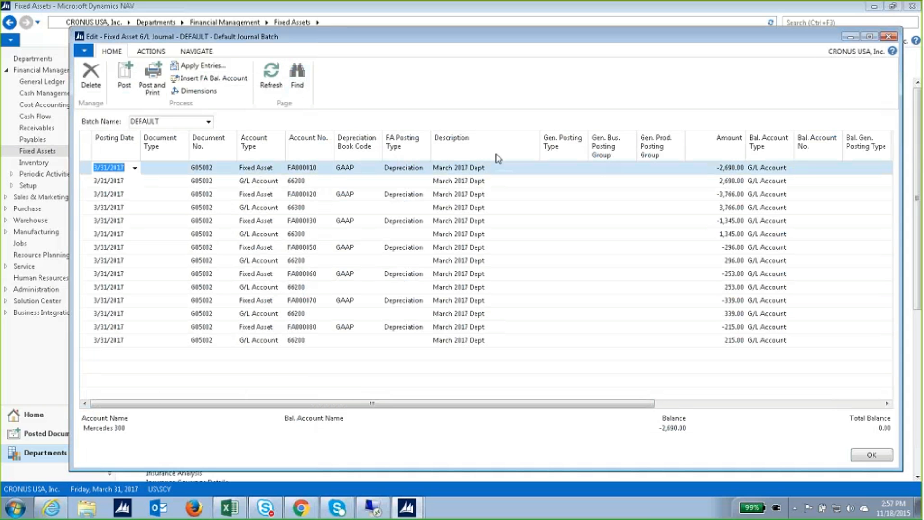
pyautogui.click(888, 38)
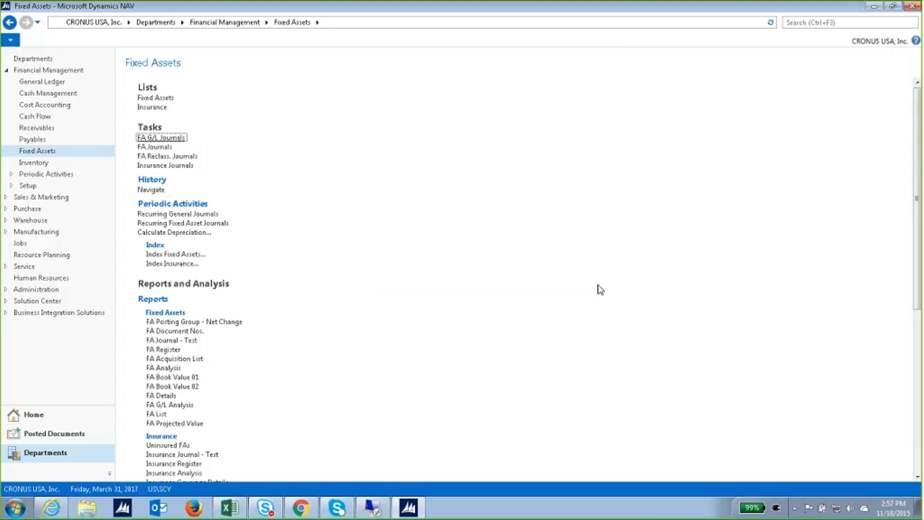
# Post the 14 March 2017 Dept depreciation lines and close the emptied journal.
pyautogui.click(182, 139)
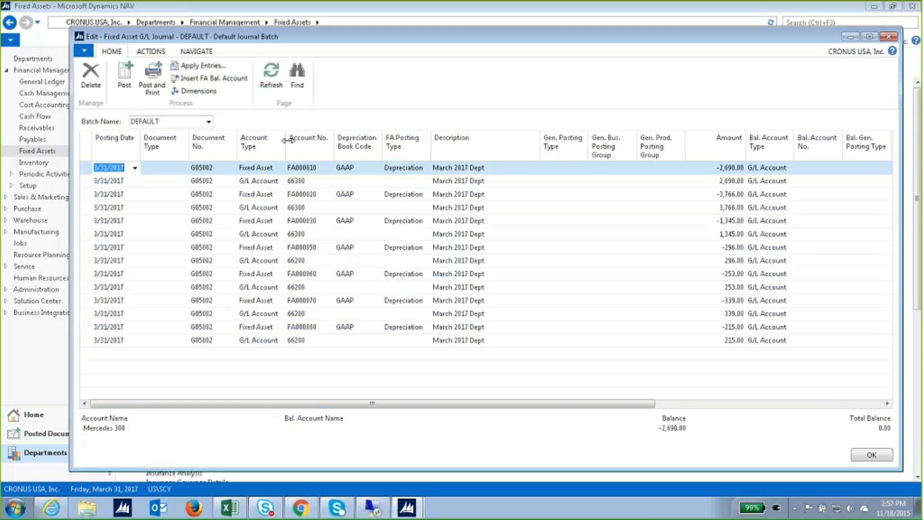
pyautogui.click(127, 85)
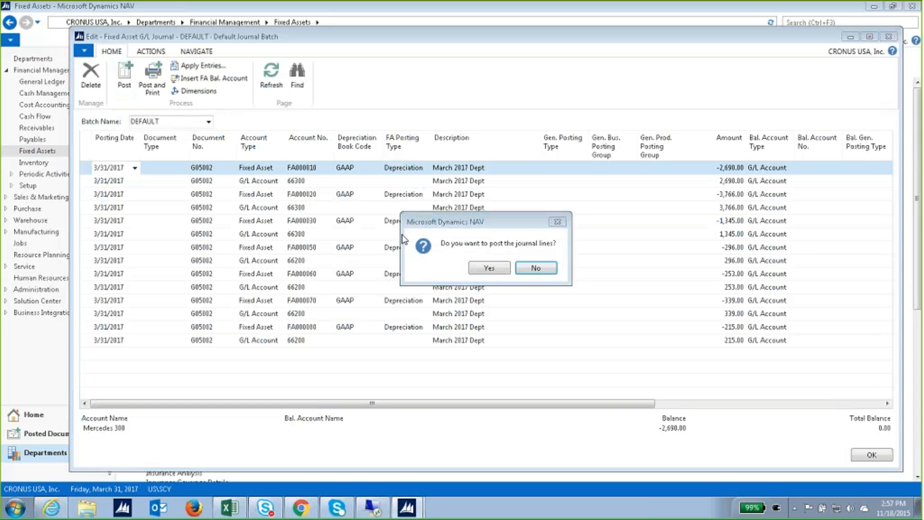
pyautogui.click(487, 278)
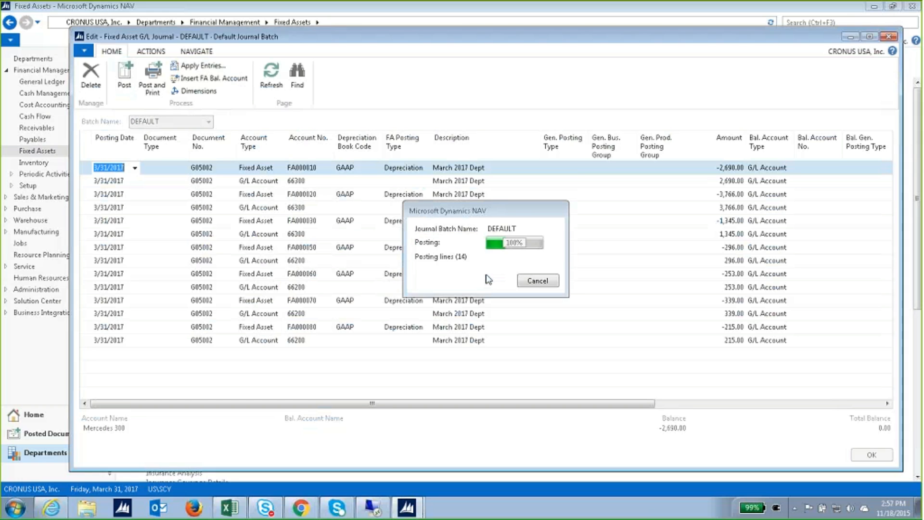
pyautogui.click(538, 272)
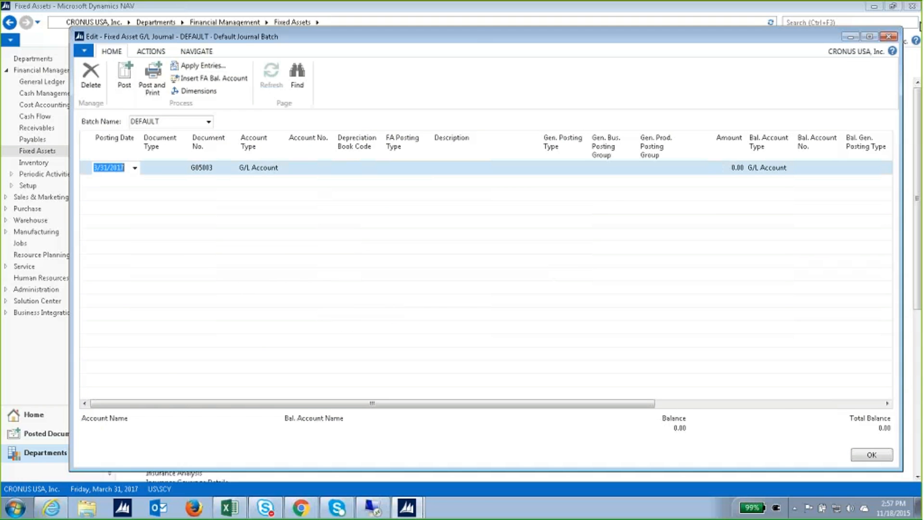
pyautogui.click(889, 38)
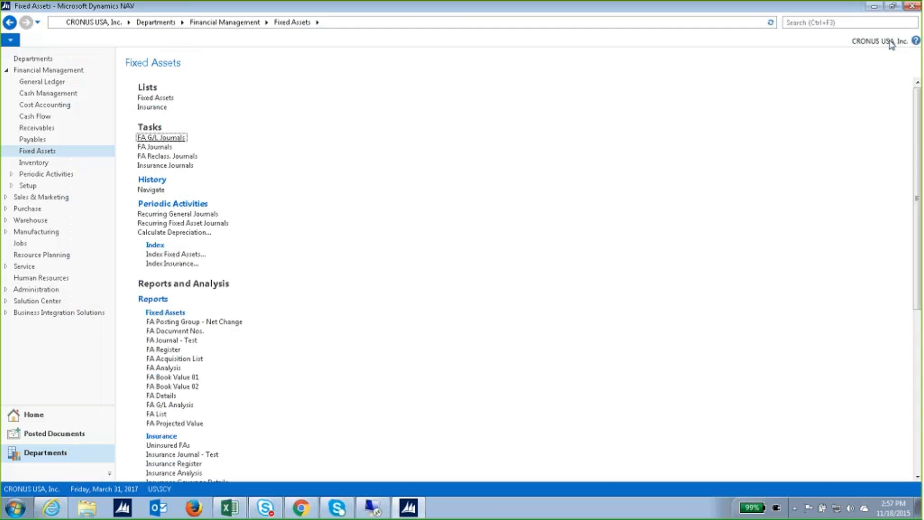
# Review the posted March 2017 Dept depreciation entry in Mercedes 300's FA ledger entries.
pyautogui.click(156, 98)
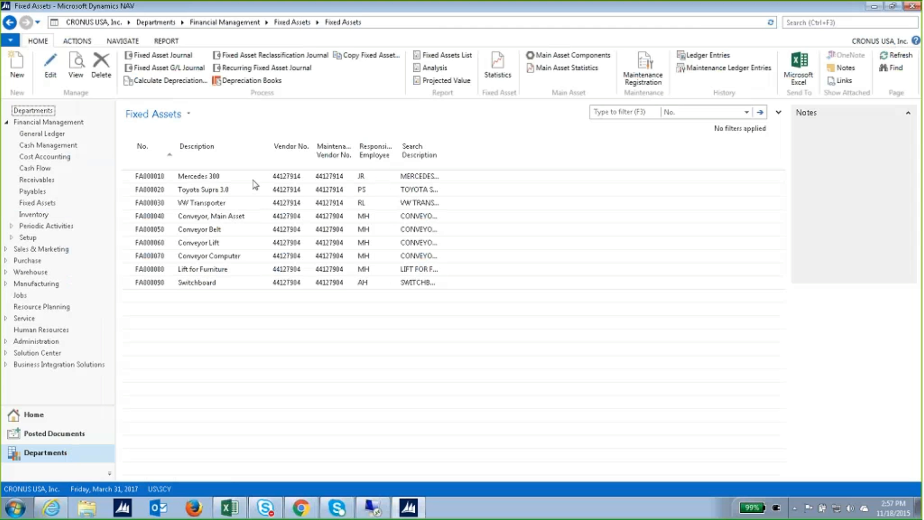
pyautogui.click(253, 180)
pyautogui.click(705, 55)
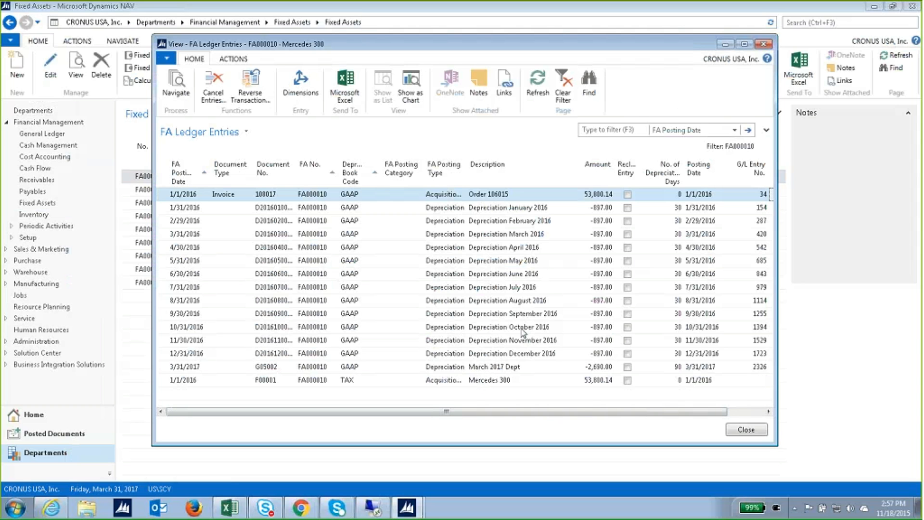
pyautogui.click(515, 370)
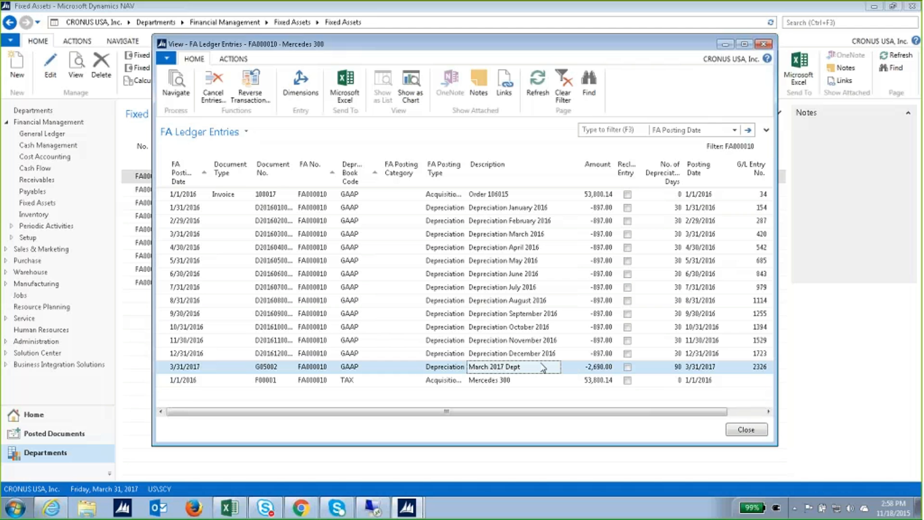
pyautogui.click(764, 44)
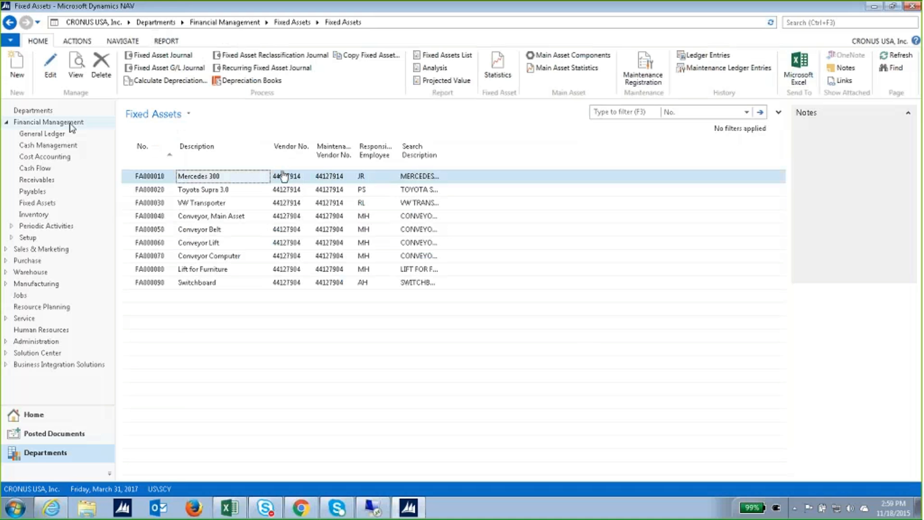
# Return to the Fixed Assets department page and scroll through its lists, tasks and reports.
pyautogui.click(46, 202)
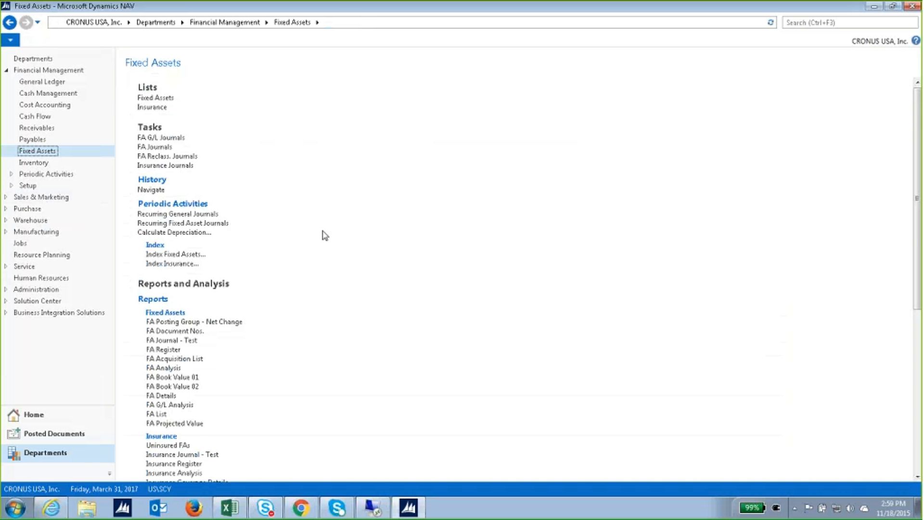
pyautogui.scroll(-6, 325, 234)
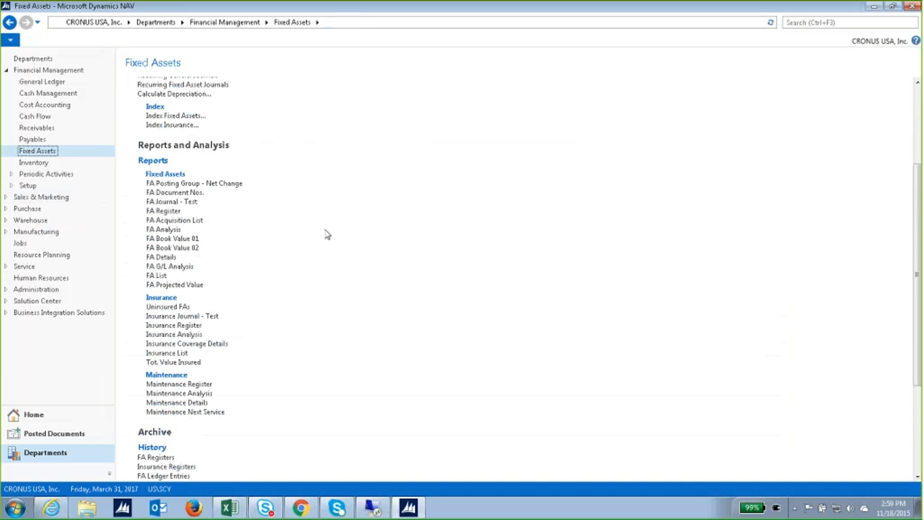
pyautogui.scroll(3, 325, 233)
pyautogui.scroll(2, 328, 233)
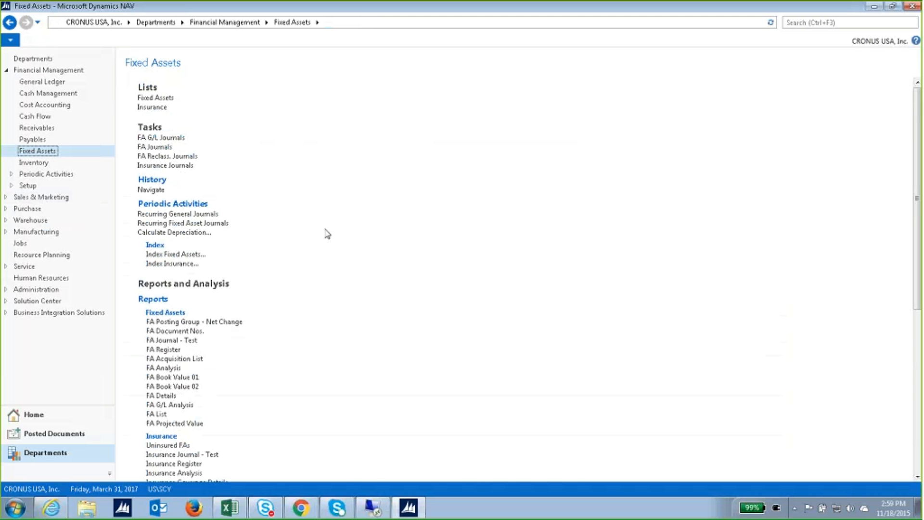
pyautogui.scroll(-6, 280, 363)
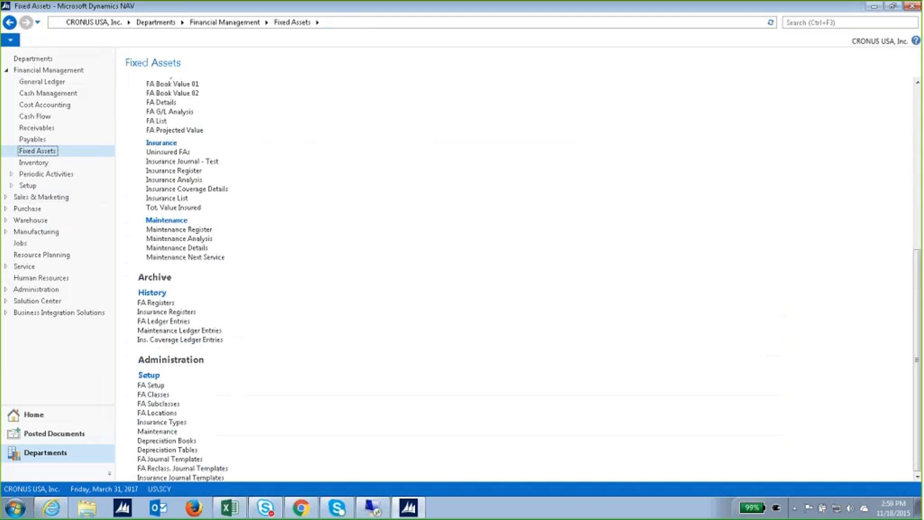
pyautogui.scroll(6, 284, 224)
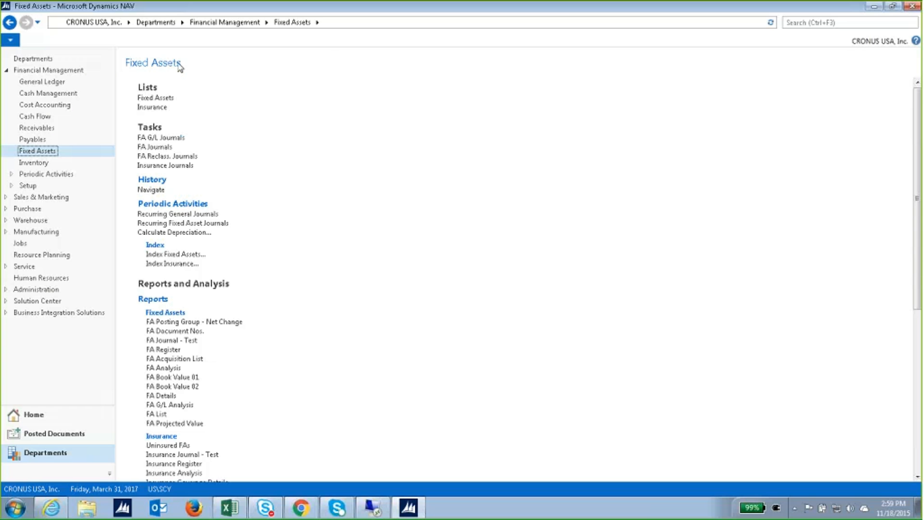
# Scroll through the Fixed Assets department page to locate FA G/L Journals.
pyautogui.scroll(-10, 252, 362)
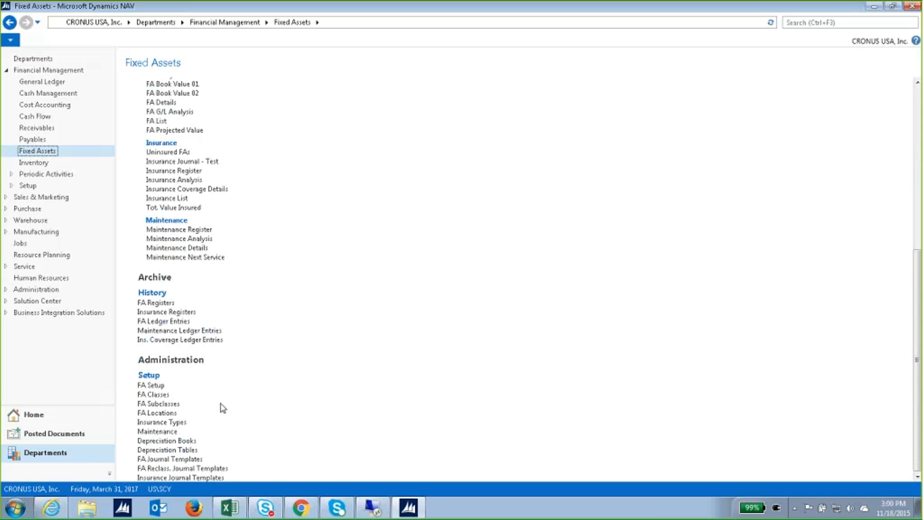
pyautogui.scroll(6, 223, 407)
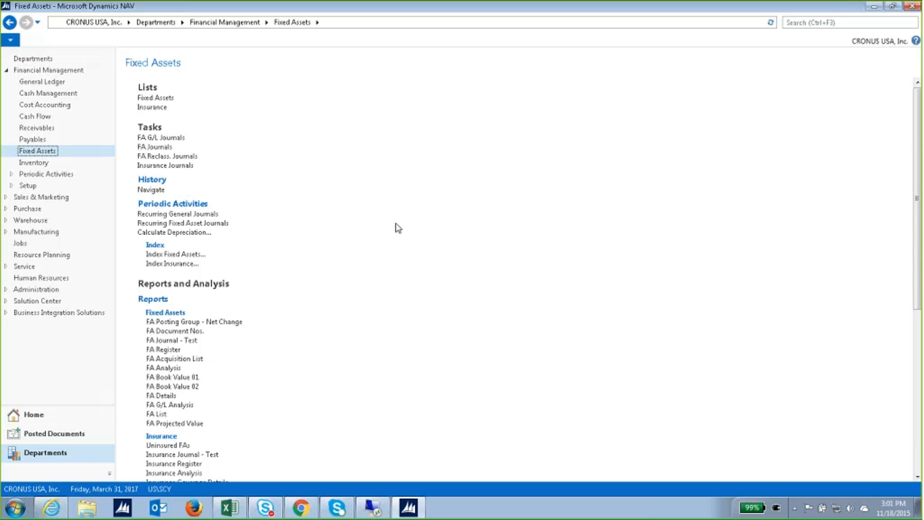
# In the FA G/L journal, start a Fixed Asset line for FA000010 Mercedes 300.
pyautogui.click(182, 138)
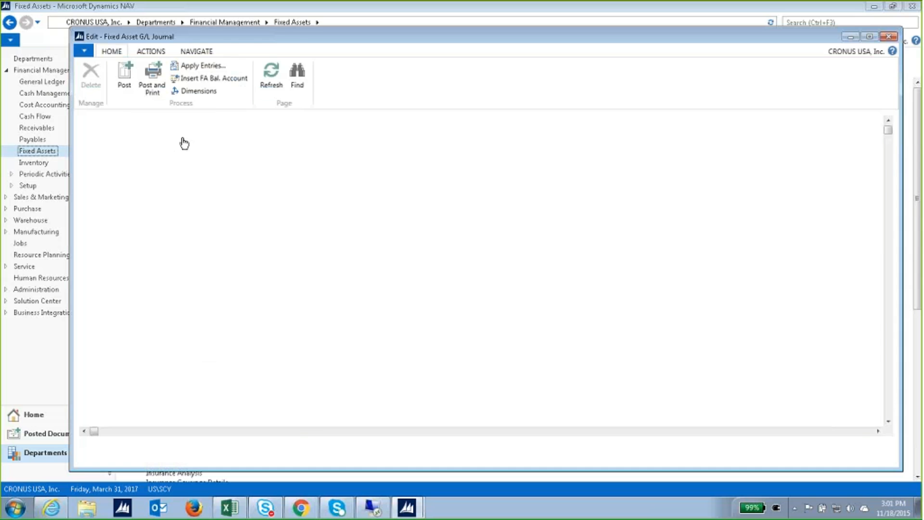
pyautogui.moveTo(298, 42); pyautogui.dragTo(314, 40)
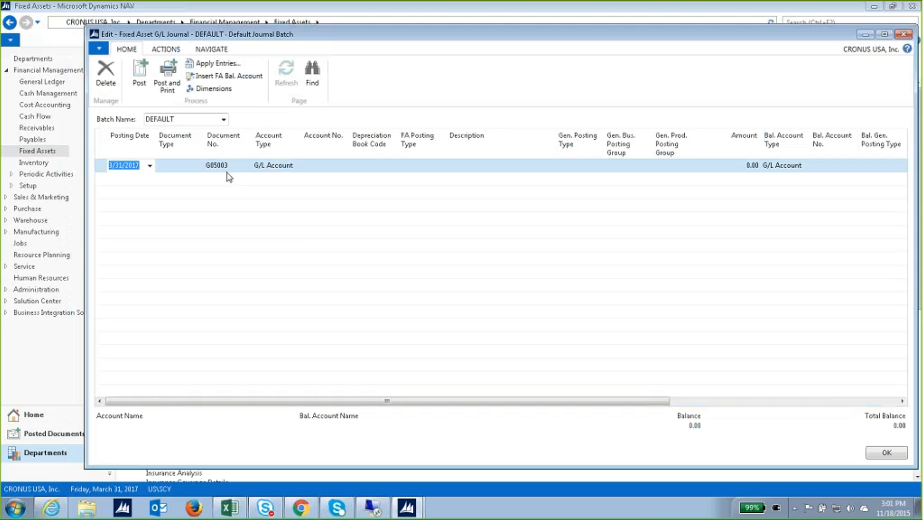
pyautogui.click(283, 168)
pyautogui.click(295, 166)
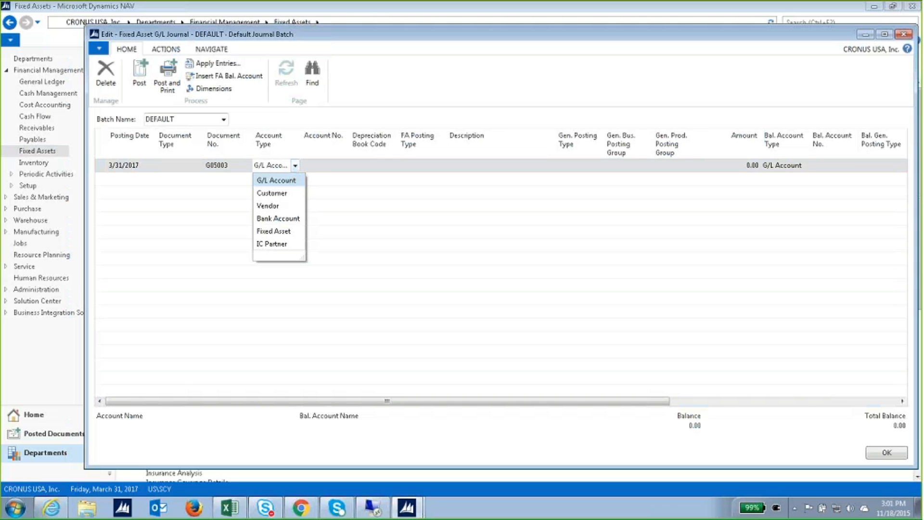
pyautogui.click(270, 231)
pyautogui.click(341, 166)
pyautogui.click(343, 165)
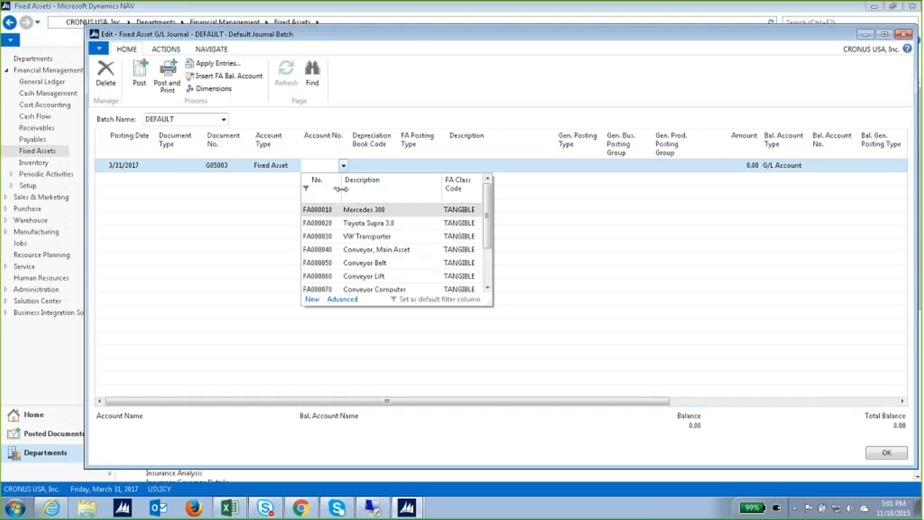
pyautogui.click(336, 209)
pyautogui.click(371, 166)
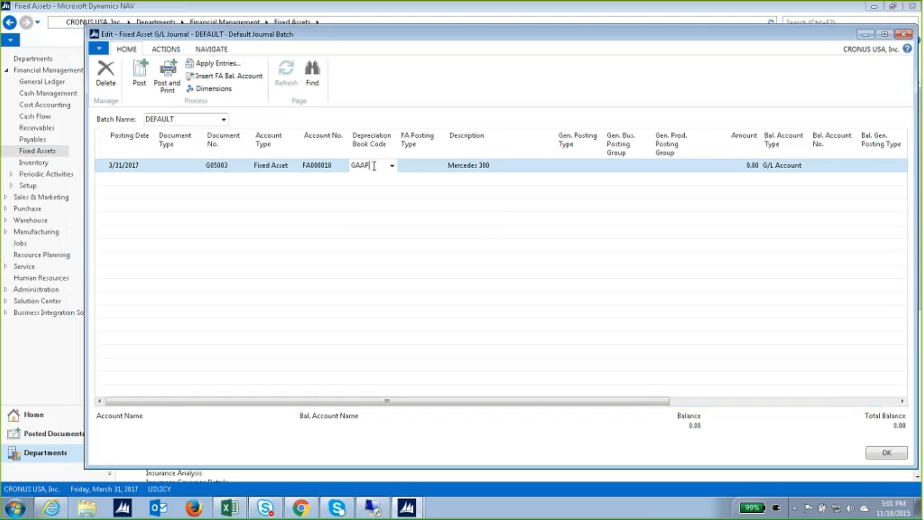
# Set the line's FA posting type to Depreciation and move to the Amount field.
pyautogui.click(420, 166)
pyautogui.click(440, 166)
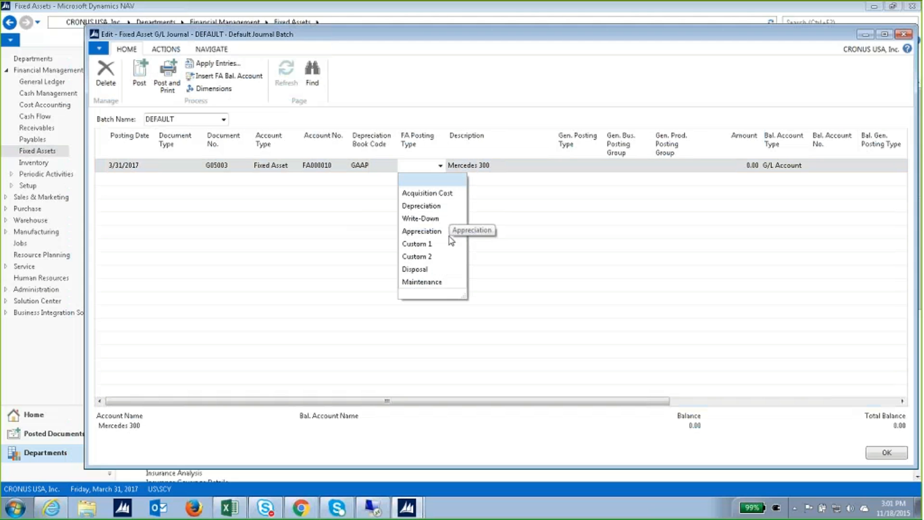
pyautogui.click(440, 208)
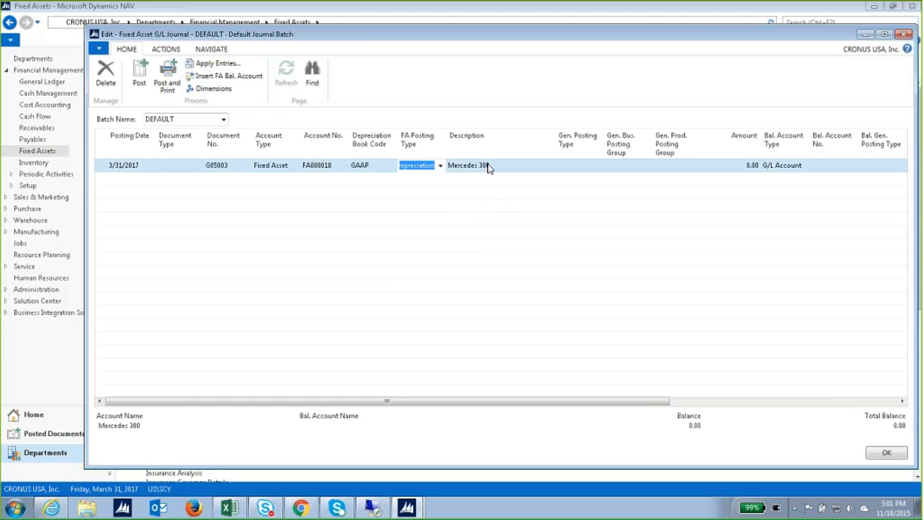
pyautogui.click(489, 168)
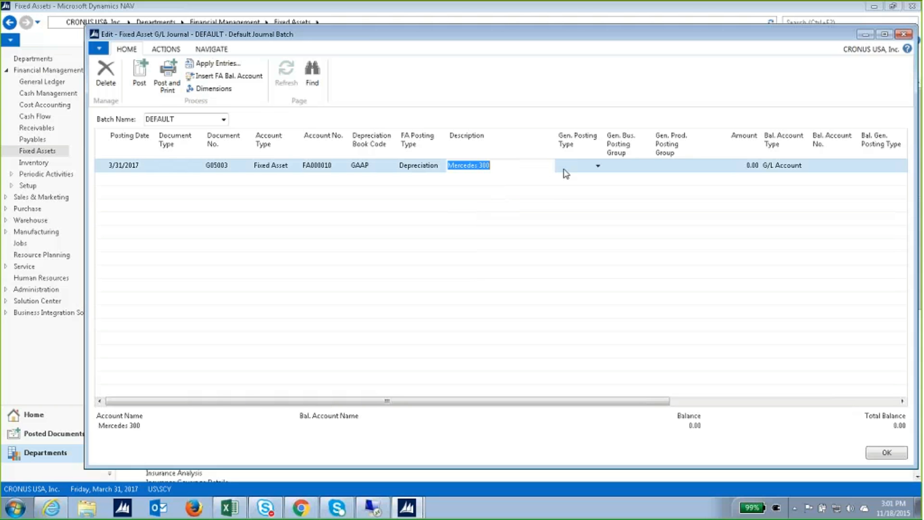
pyautogui.click(441, 167)
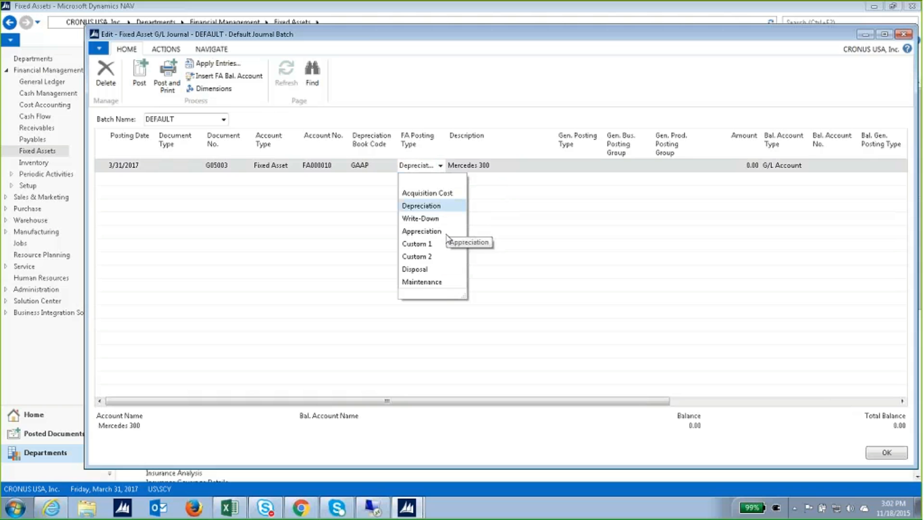
pyautogui.click(499, 170)
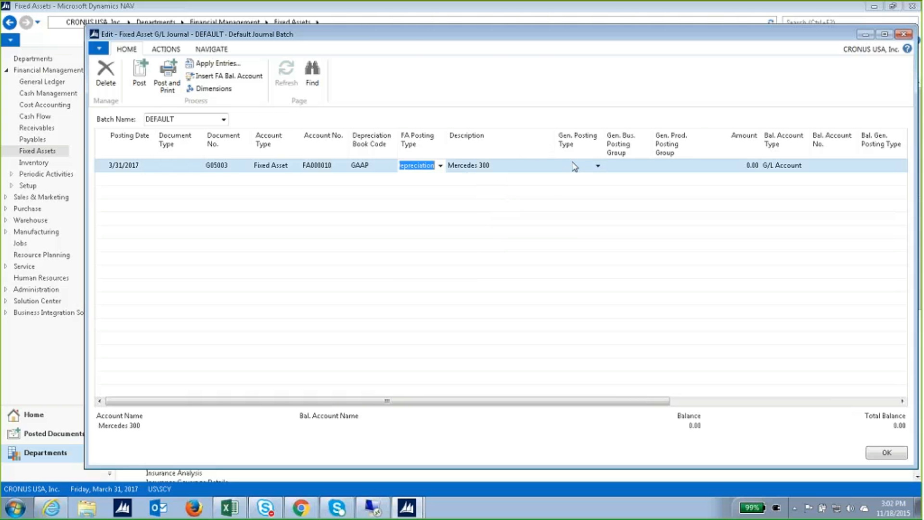
pyautogui.press('Tab')
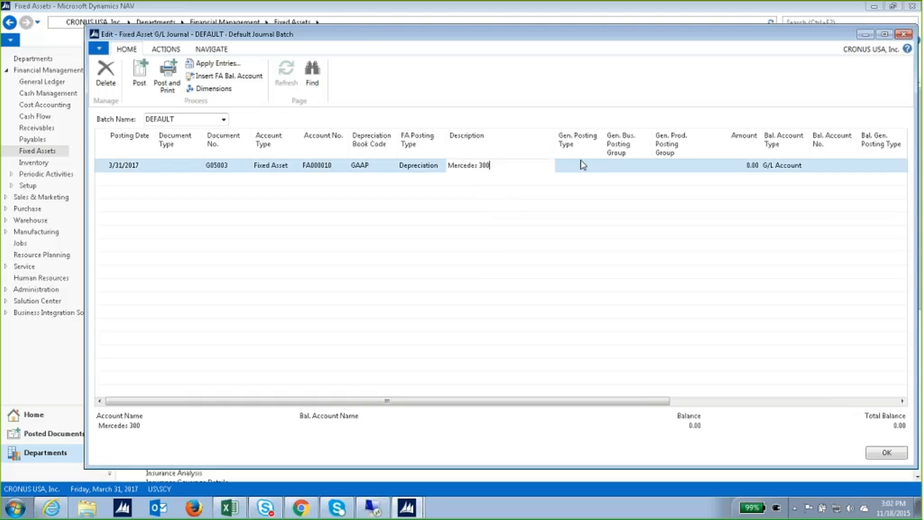
pyautogui.click(752, 169)
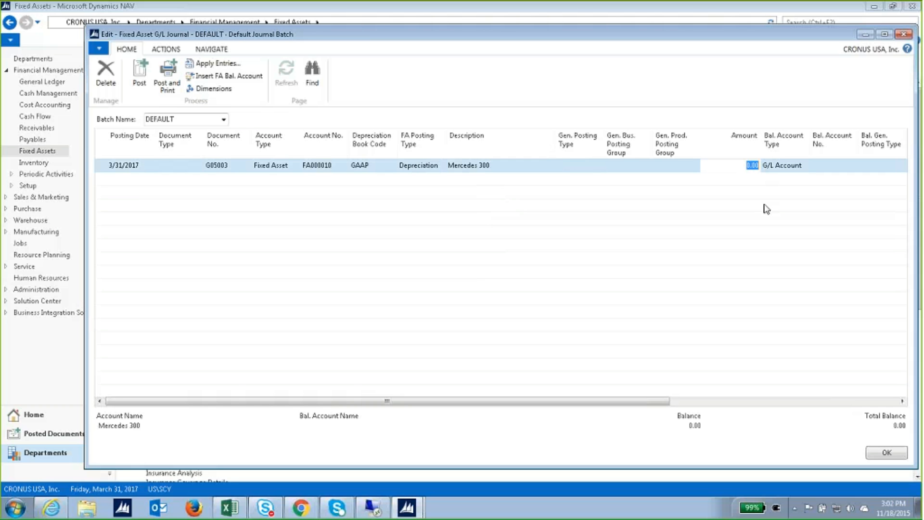
pyautogui.write('-10000')
pyautogui.press('Tab')
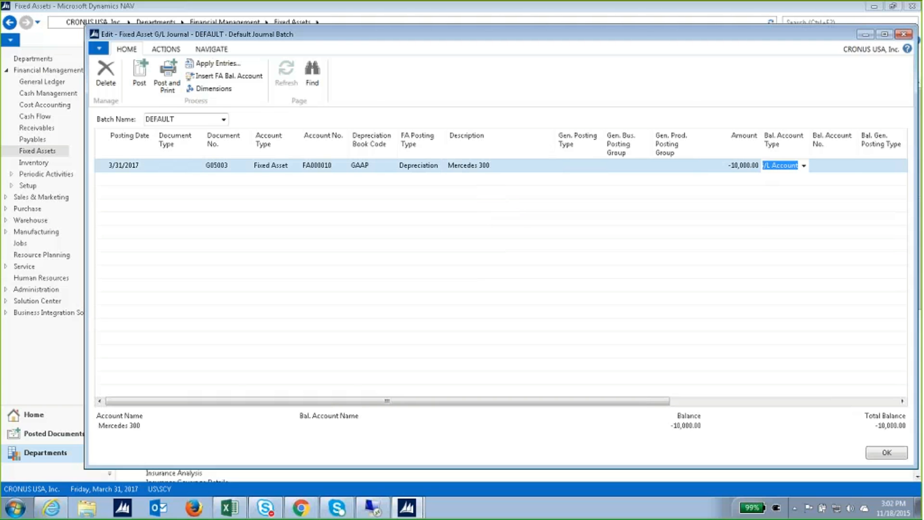
pyautogui.click(803, 167)
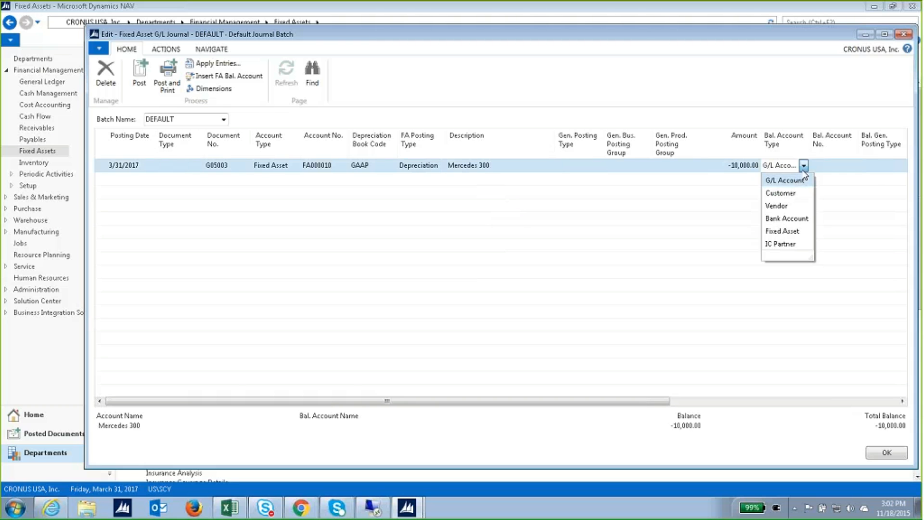
pyautogui.click(810, 185)
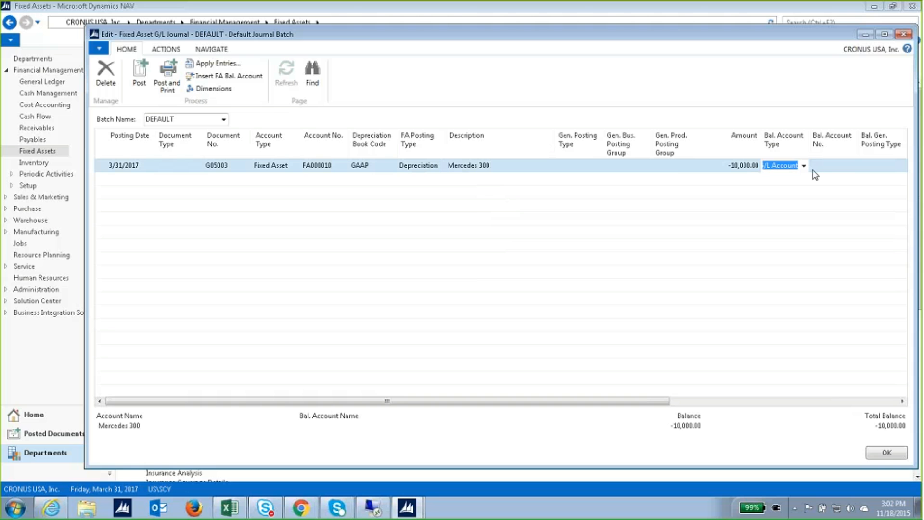
pyautogui.click(821, 165)
pyautogui.click(852, 166)
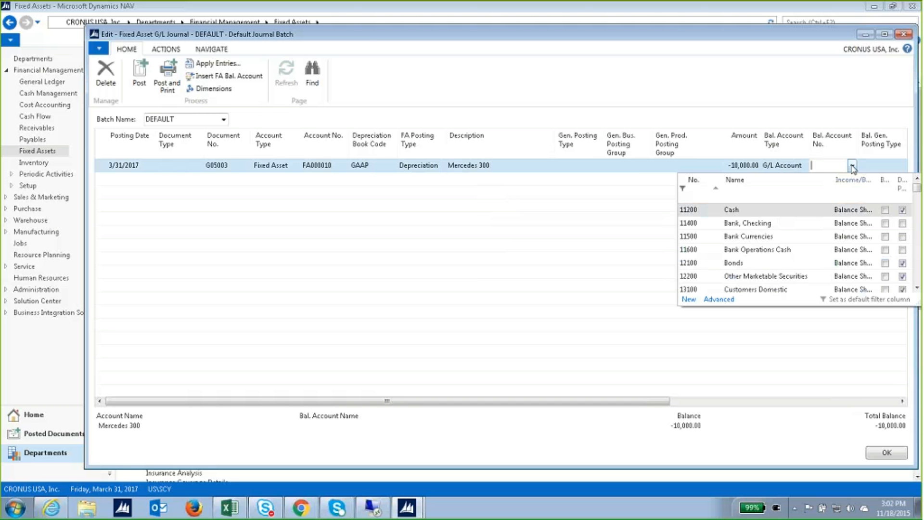
pyautogui.scroll(-10, 792, 250)
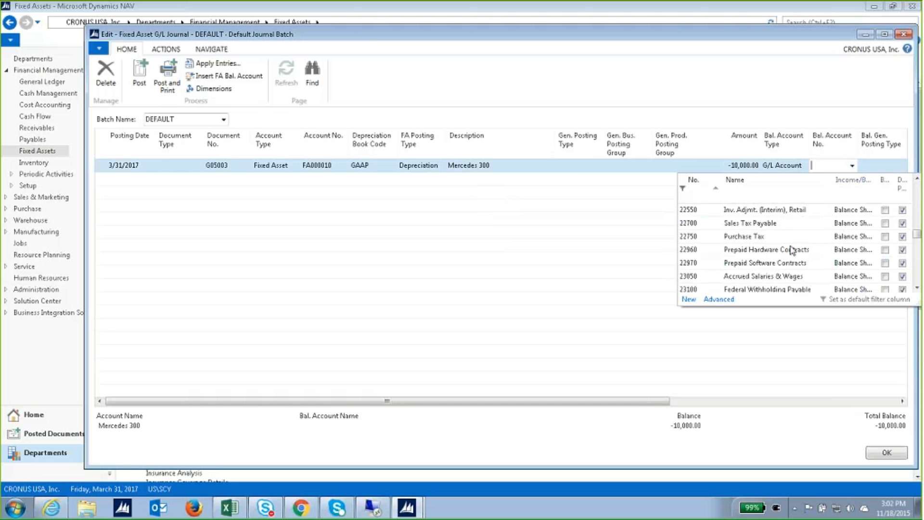
pyautogui.scroll(-5, 796, 241)
pyautogui.scroll(-5, 798, 233)
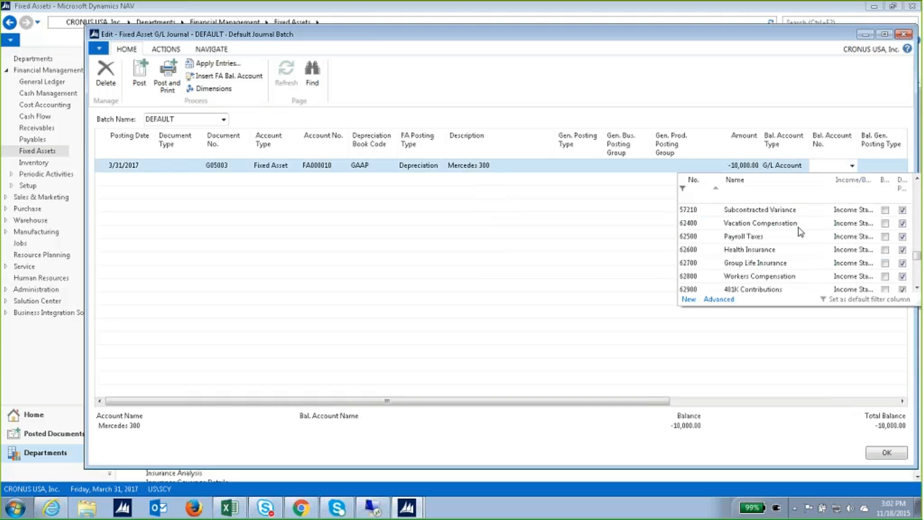
pyautogui.scroll(-4, 800, 233)
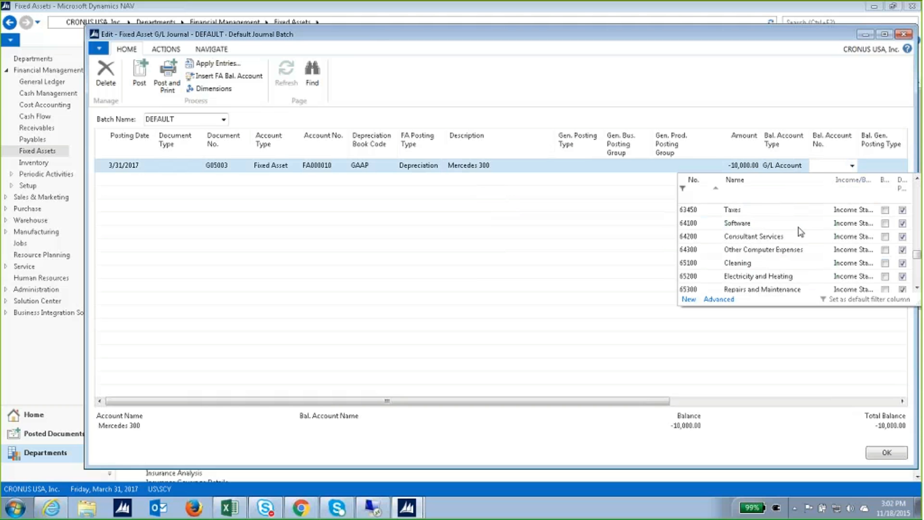
pyautogui.scroll(-2, 800, 232)
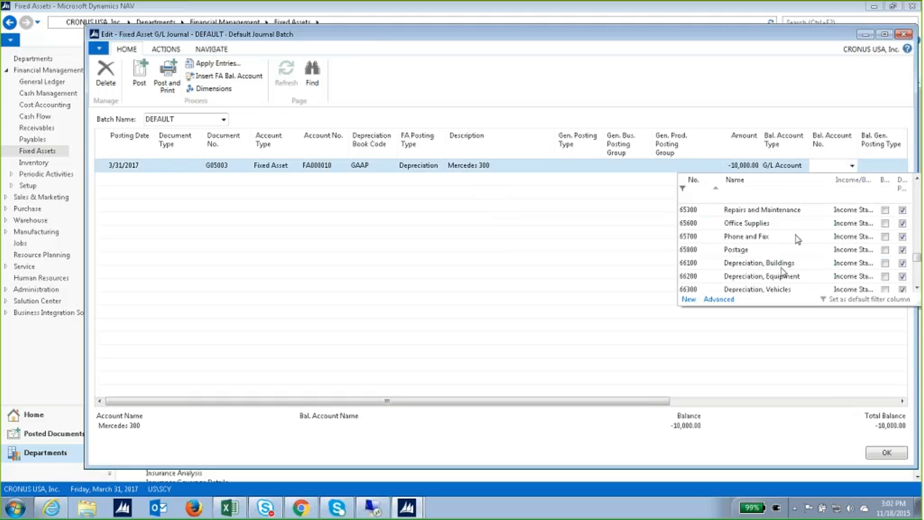
pyautogui.click(788, 263)
pyautogui.press('Tab')
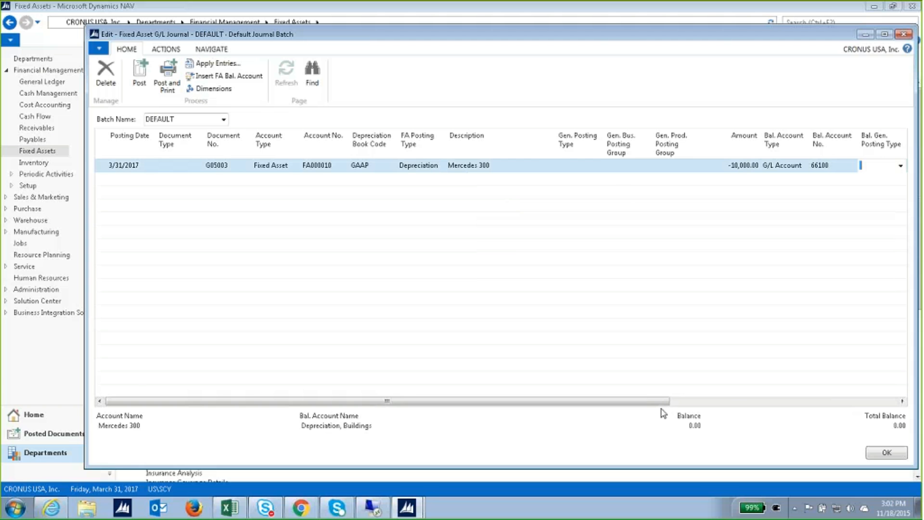
pyautogui.hscroll(3, 662, 405)
pyautogui.moveTo(660, 402); pyautogui.dragTo(785, 402)
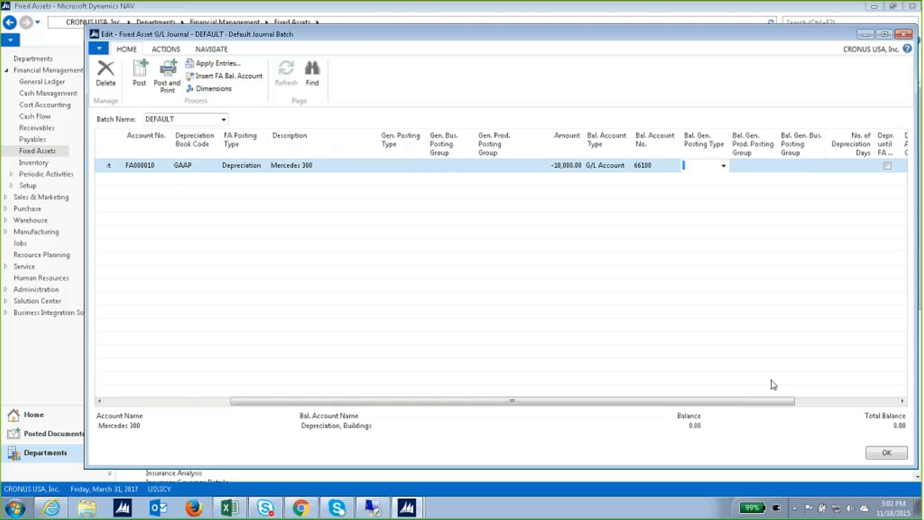
pyautogui.moveTo(755, 405); pyautogui.dragTo(833, 397)
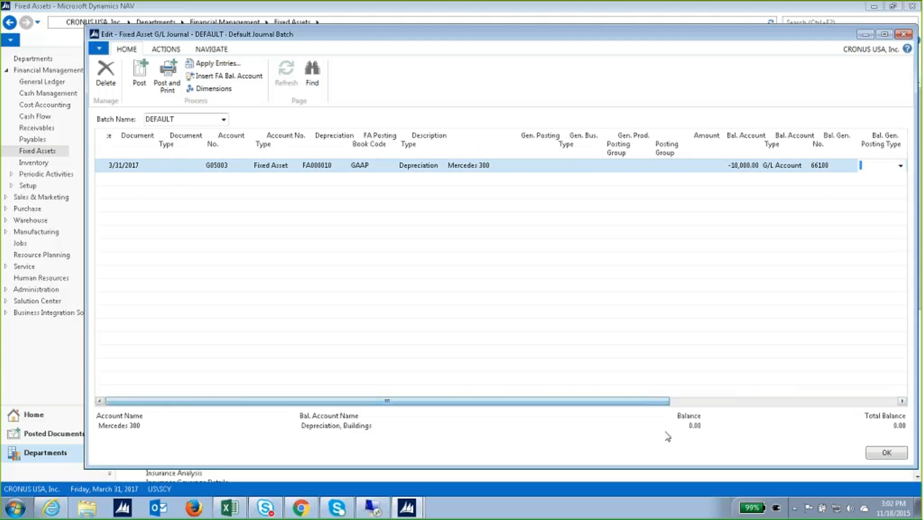
pyautogui.click(561, 167)
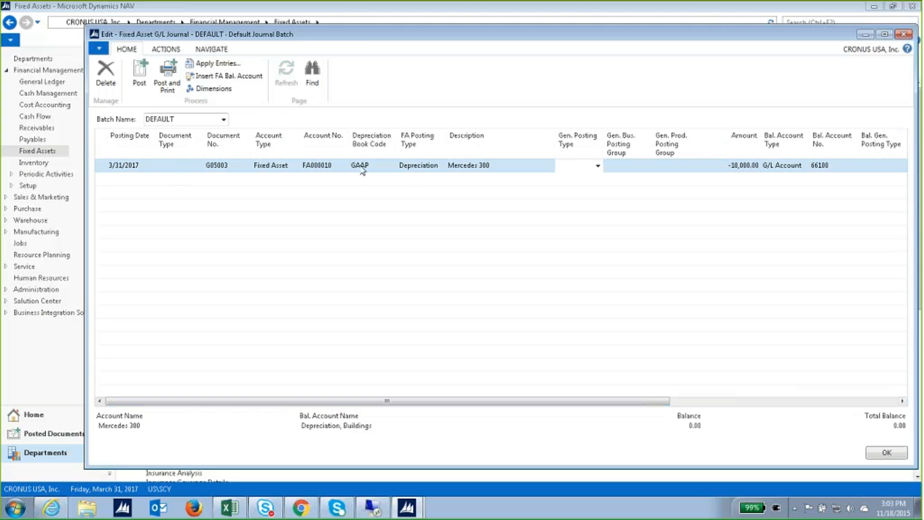
pyautogui.click(417, 169)
pyautogui.click(440, 166)
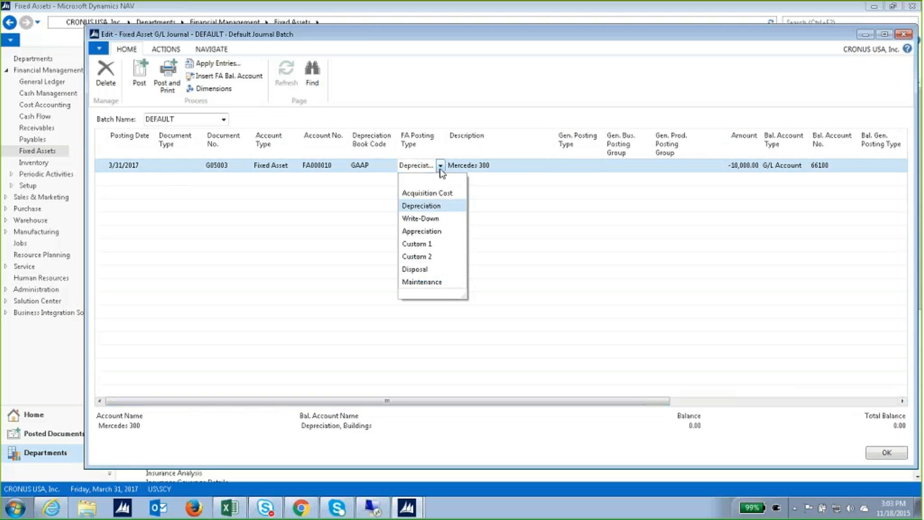
pyautogui.click(439, 206)
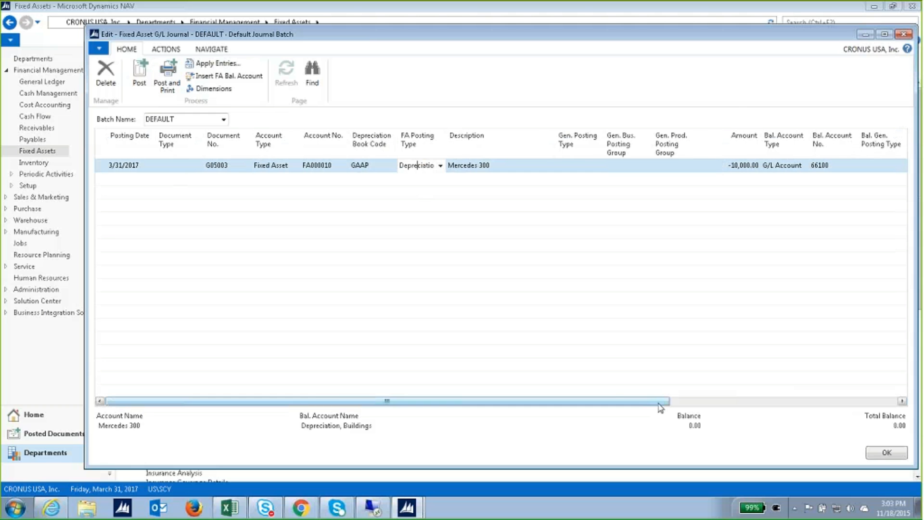
pyautogui.moveTo(660, 402)
pyautogui.mouseDown()
pyautogui.moveTo(897, 378)
pyautogui.moveTo(664, 392)
pyautogui.mouseUp()
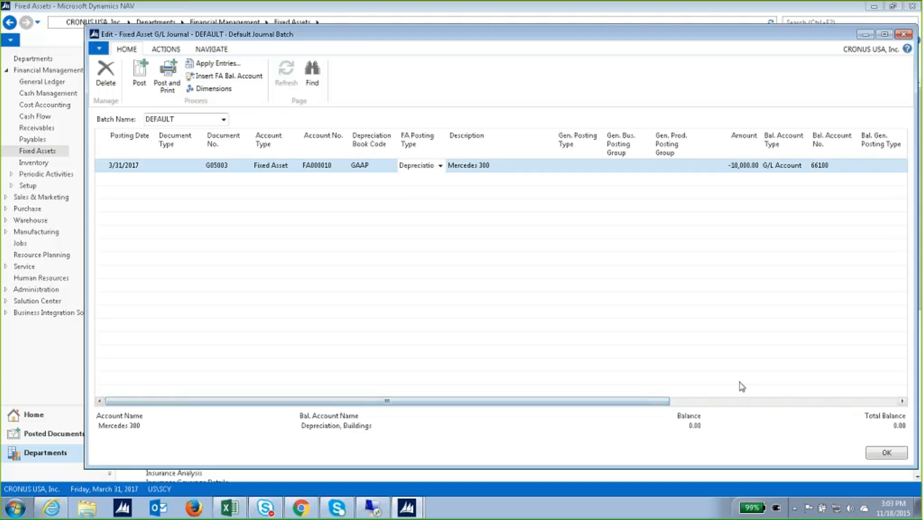
# Close the Fixed Asset G/L Journal window.
pyautogui.click(902, 34)
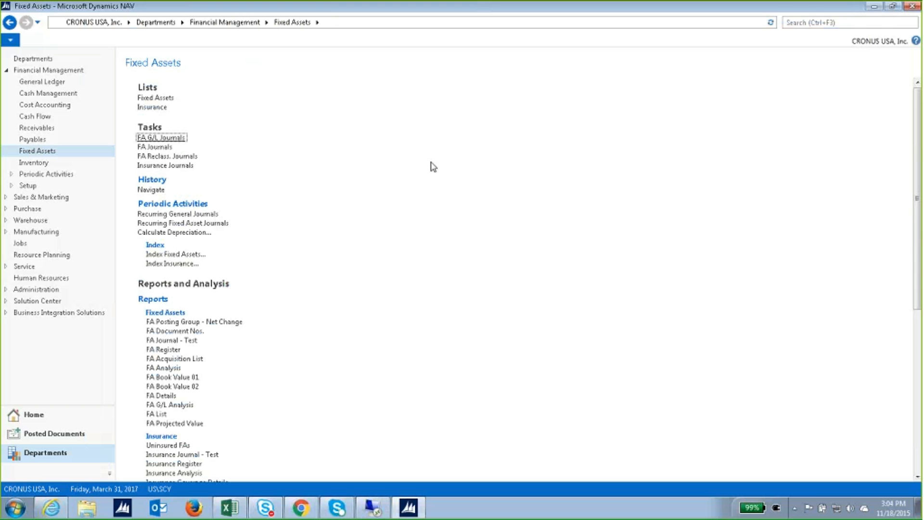
pyautogui.scroll(-10, 290, 402)
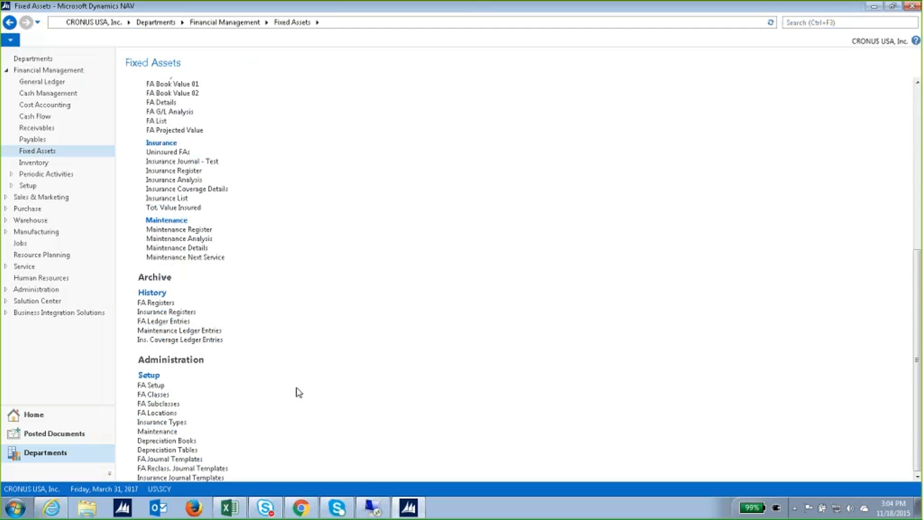
pyautogui.click(188, 442)
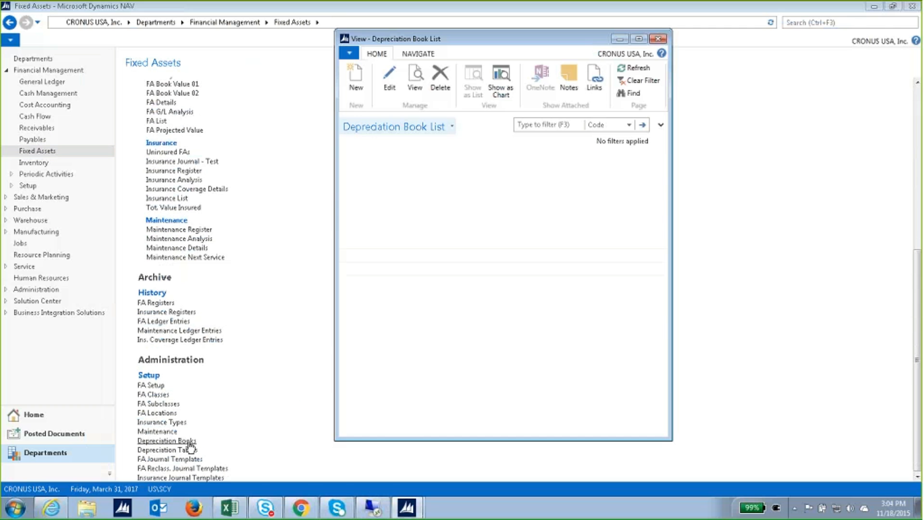
pyautogui.doubleClick(387, 191)
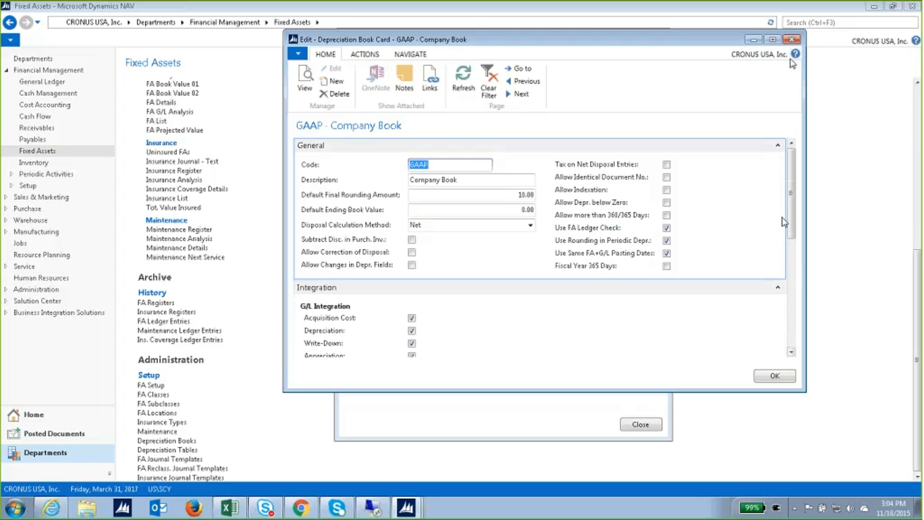
pyautogui.click(791, 42)
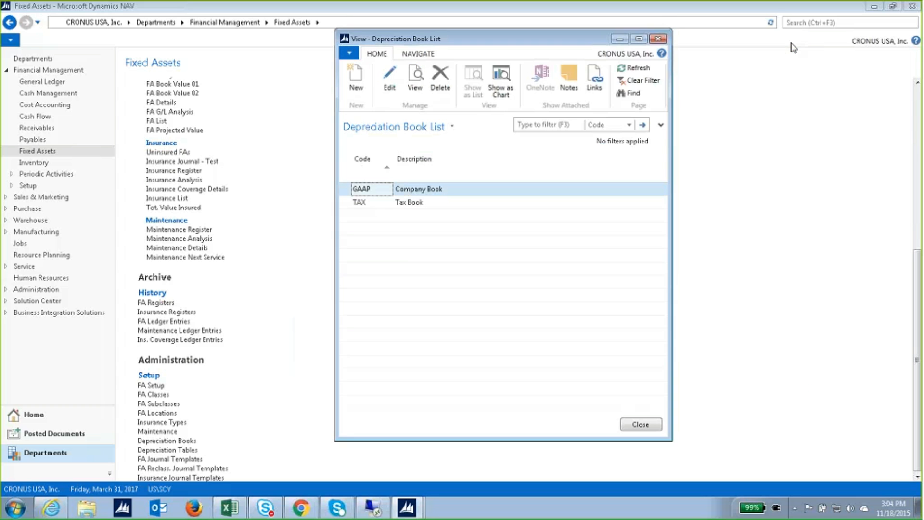
pyautogui.click(658, 39)
pyautogui.scroll(2, 330, 322)
pyautogui.scroll(8, 329, 322)
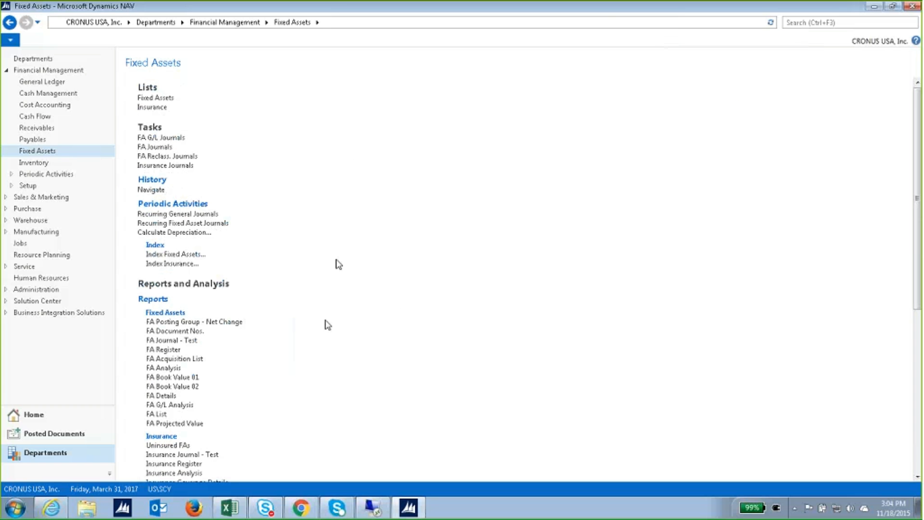
# Run Calculate Depreciation with Insert Bal. Account turned off.
pyautogui.click(199, 234)
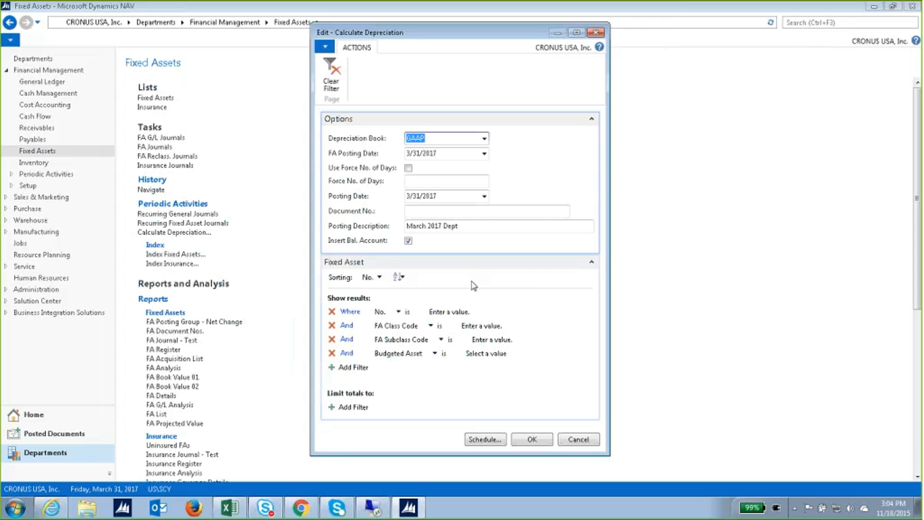
pyautogui.click(408, 240)
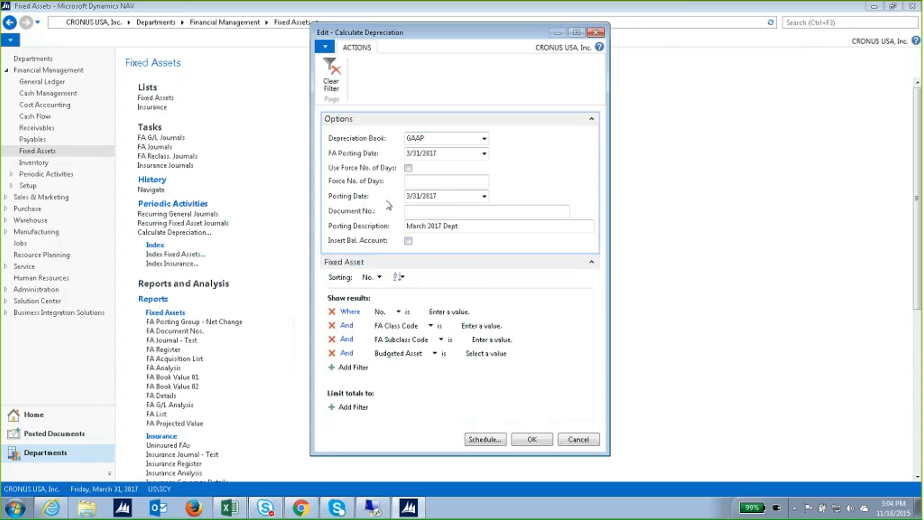
pyautogui.click(532, 439)
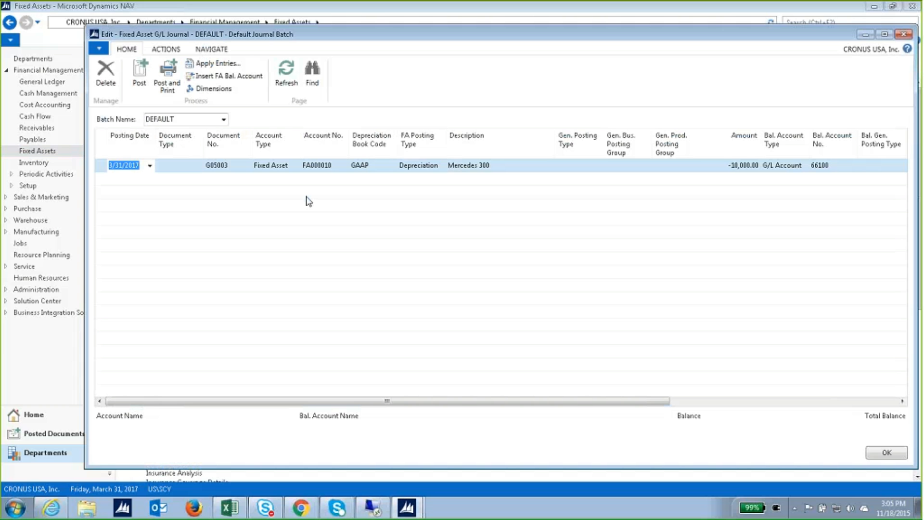
# Delete the leftover Mercedes 300 journal line and close the empty journal.
pyautogui.rightClick(104, 147)
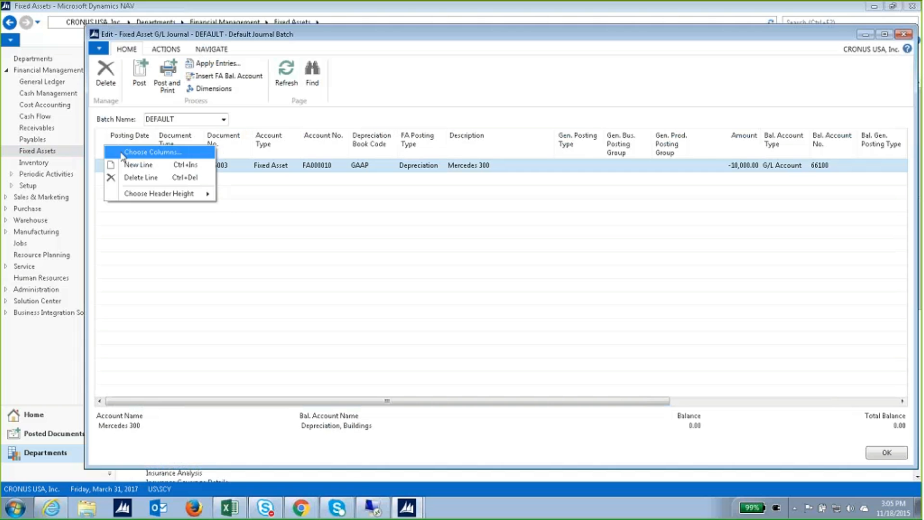
pyautogui.click(132, 178)
pyautogui.click(518, 264)
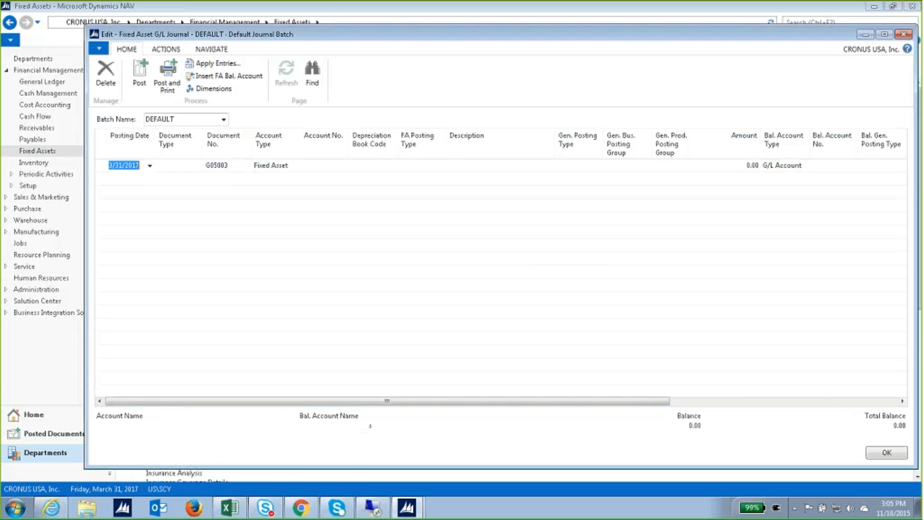
pyautogui.click(903, 34)
# Run Calculate Depreciation with both FA Posting Date and Posting Date set to 4/30/2017.
pyautogui.click(195, 233)
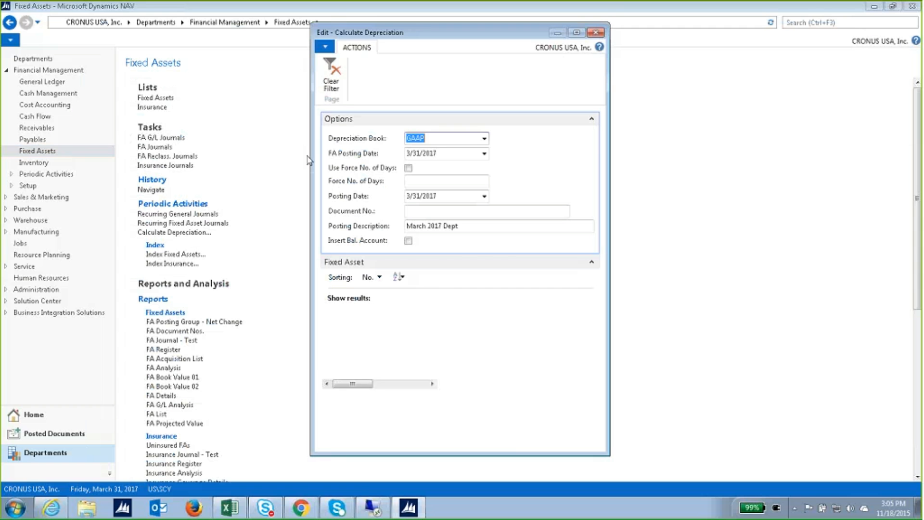
pyautogui.click(423, 157)
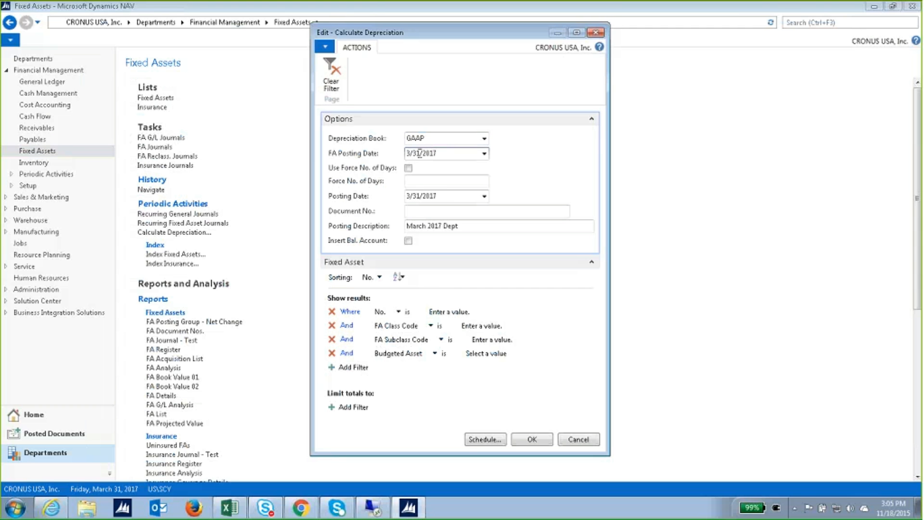
pyautogui.moveTo(422, 155); pyautogui.dragTo(385, 166)
pyautogui.write('0')
pyautogui.write('43')
pyautogui.write('0')
pyautogui.press('Delete')
pyautogui.press('Delete')
pyautogui.press('Tab')
pyautogui.press('Tab')
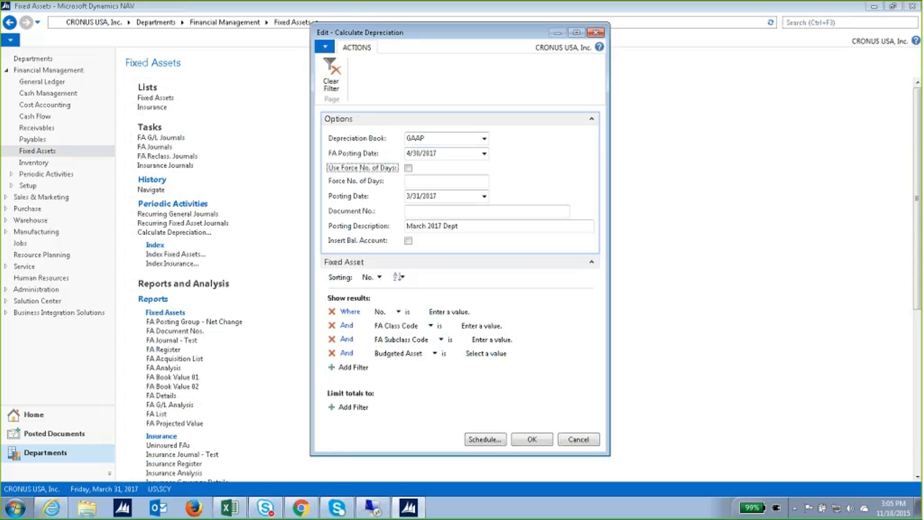
pyautogui.press('Tab')
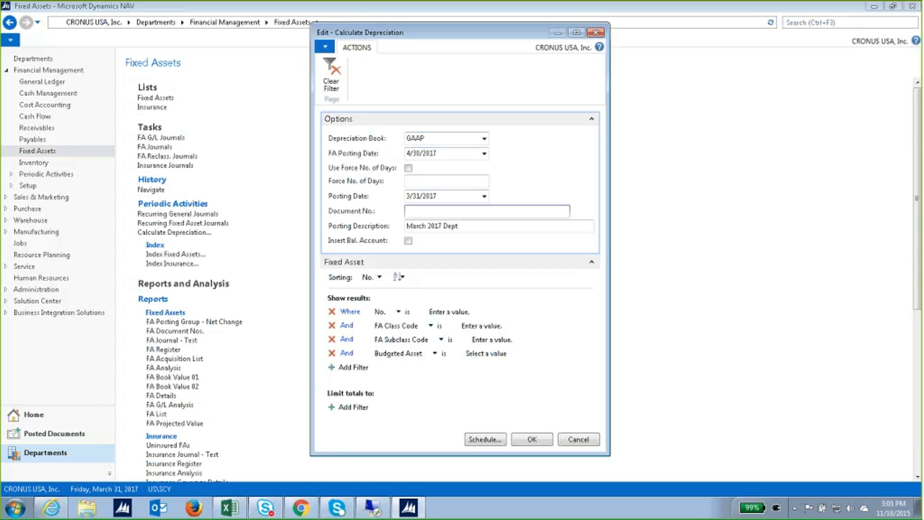
pyautogui.hotkey('shift', 'Tab')
pyautogui.write('04')
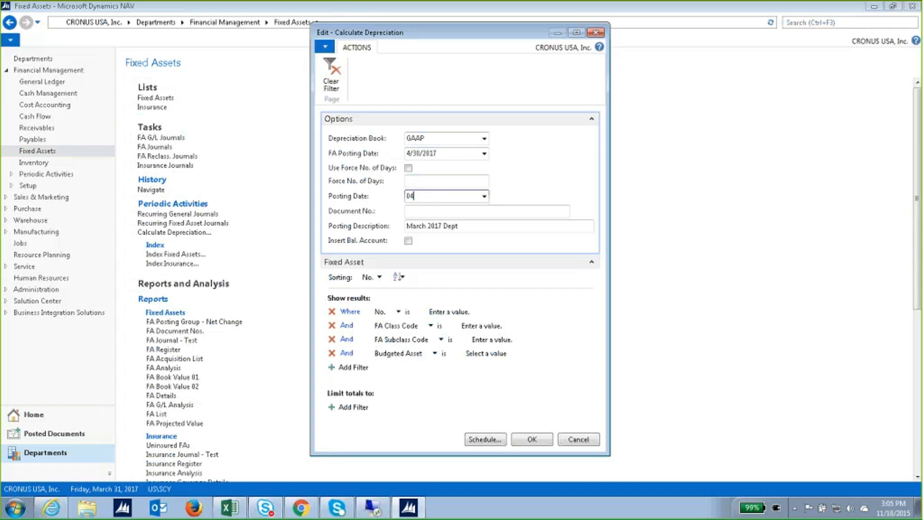
pyautogui.write('30')
pyautogui.press('Tab')
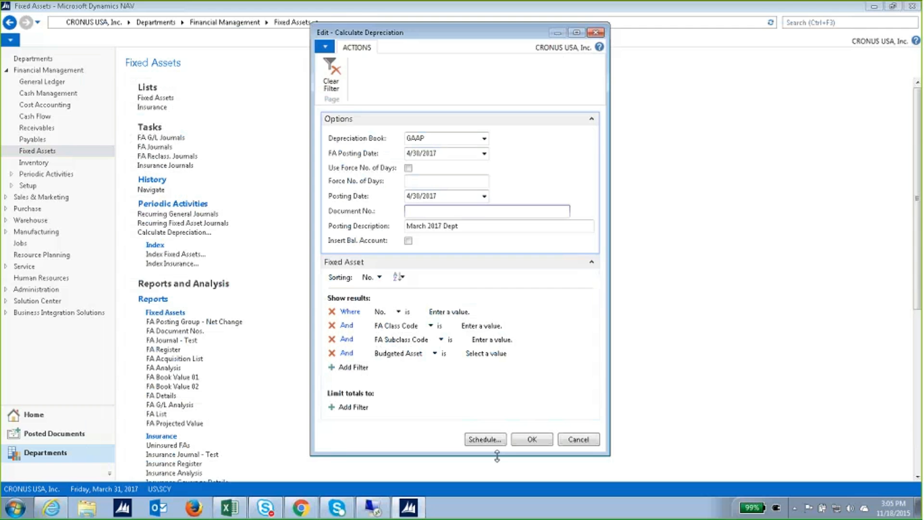
pyautogui.click(520, 439)
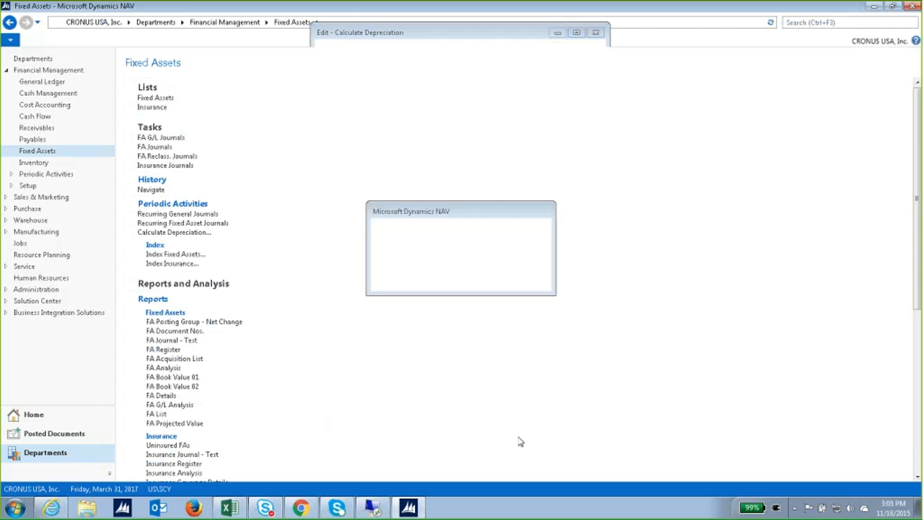
# Review the FA G/L journal's seven 4/30/2017 lines, document G05003, totalling -2,968.00, then close it.
pyautogui.click(174, 139)
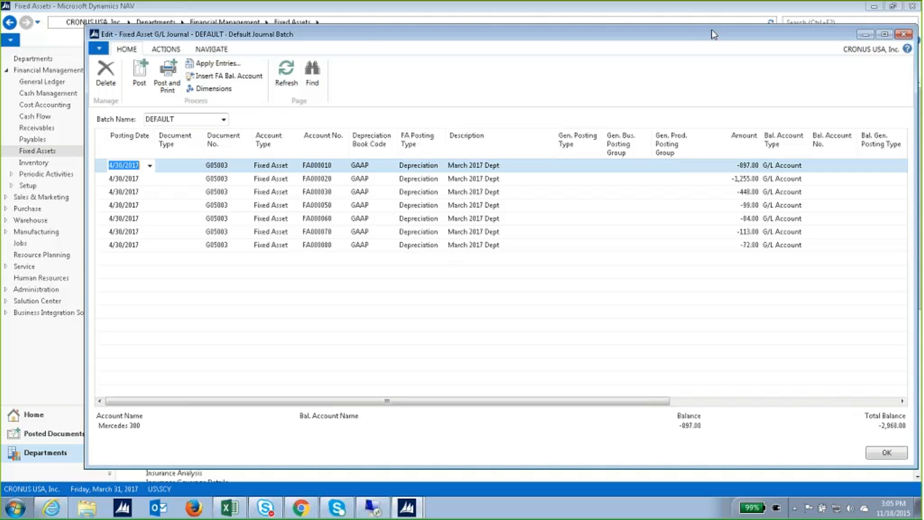
pyautogui.moveTo(710, 30); pyautogui.dragTo(693, 28)
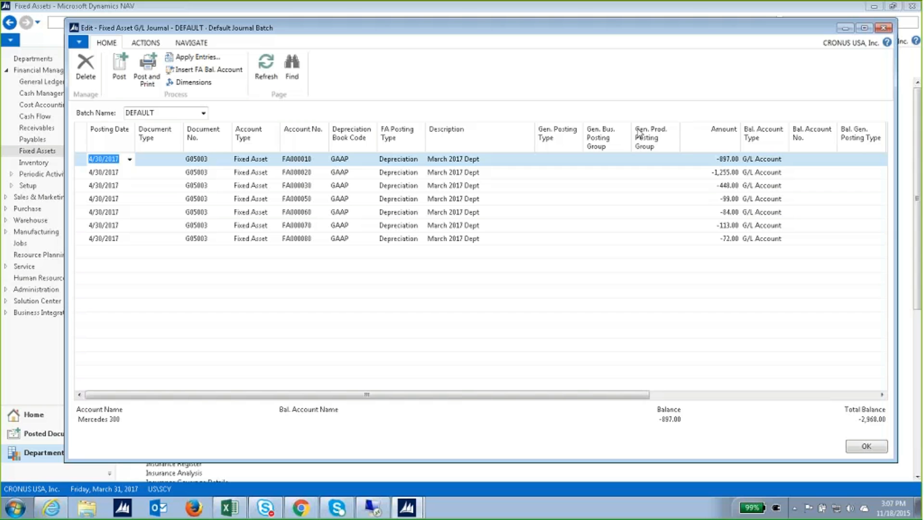
pyautogui.click(883, 29)
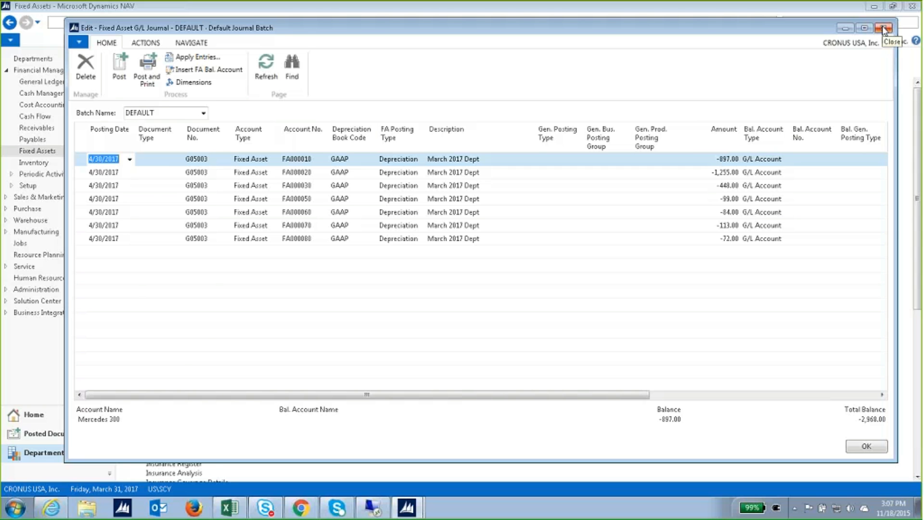
# Close the journal and advance the Columbus slideshow to slide 3, Contact Information.
pyautogui.click(884, 30)
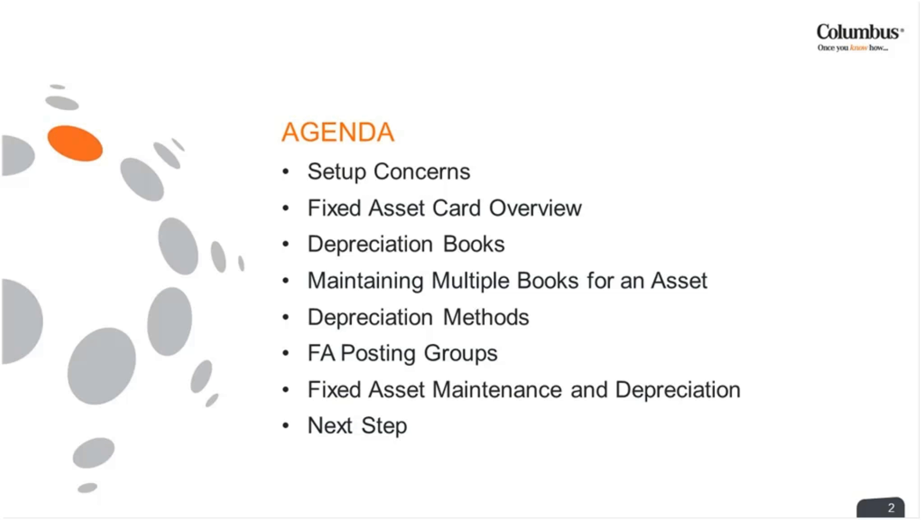
pyautogui.press('Right')
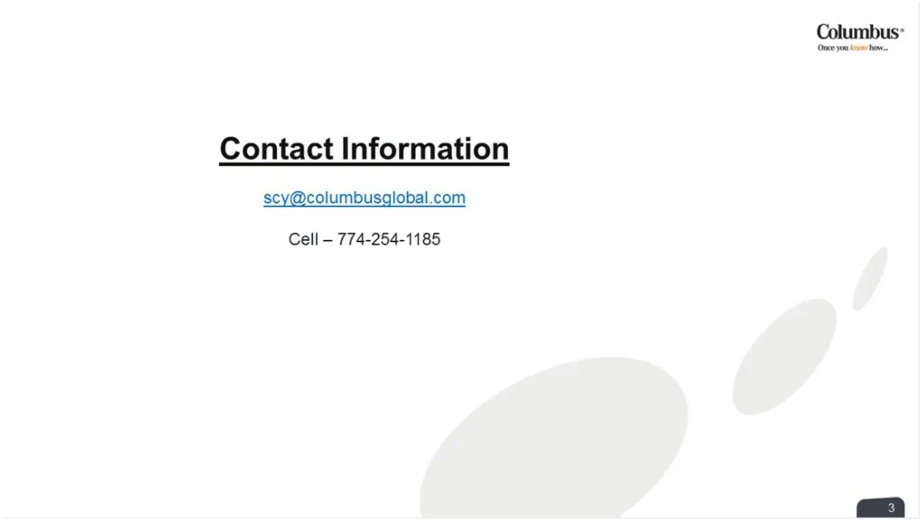
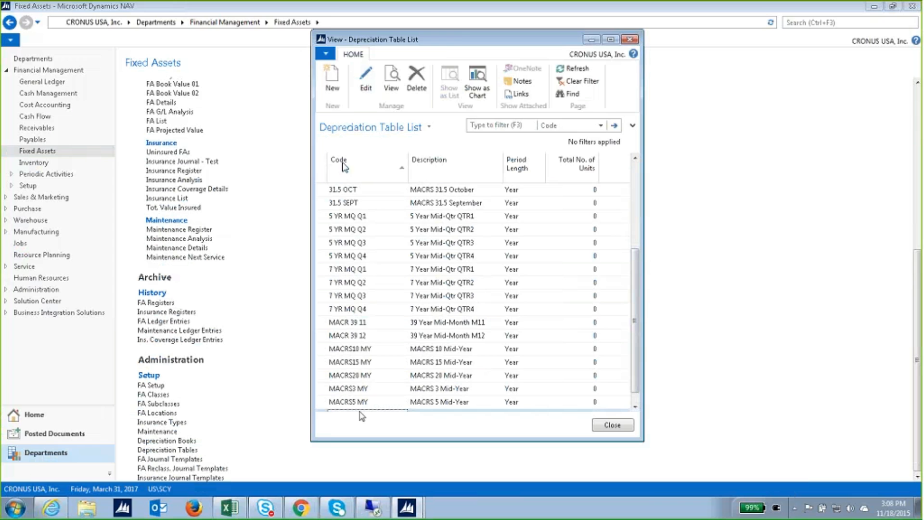
# Create a new depreciation table with code 50 BONUS.
pyautogui.click(331, 80)
pyautogui.write('50%')
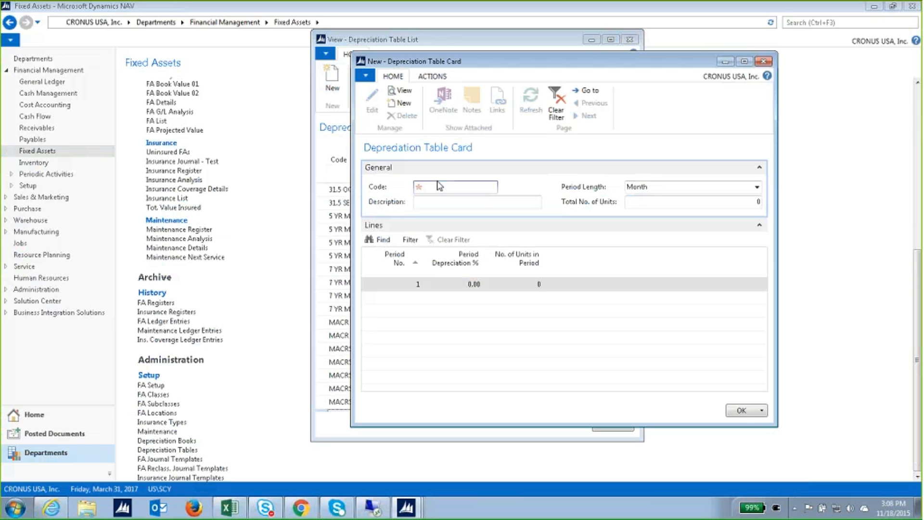
pyautogui.press('BackSpace')
pyautogui.write('Bonus')
pyautogui.press('Tab')
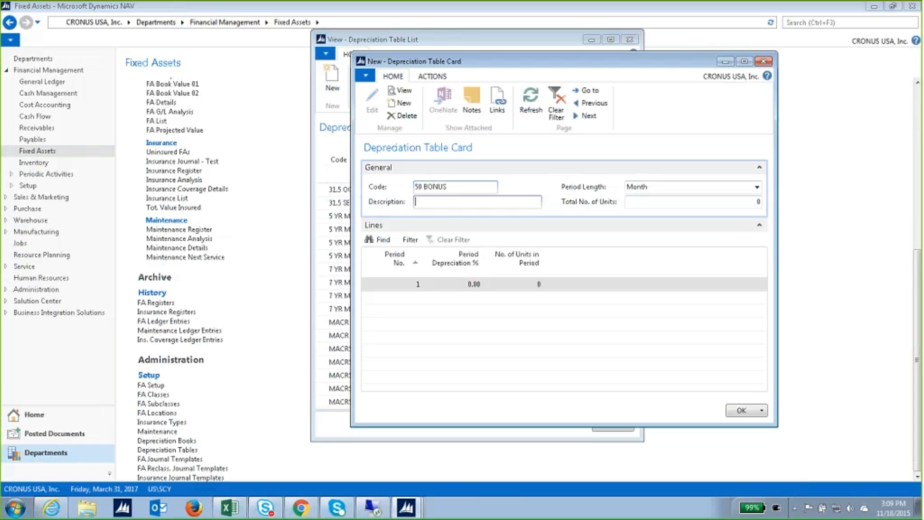
pyautogui.press('Tab')
# Set its period length to Year, give period 1 5%, and re-confirm the code.
pyautogui.click(757, 186)
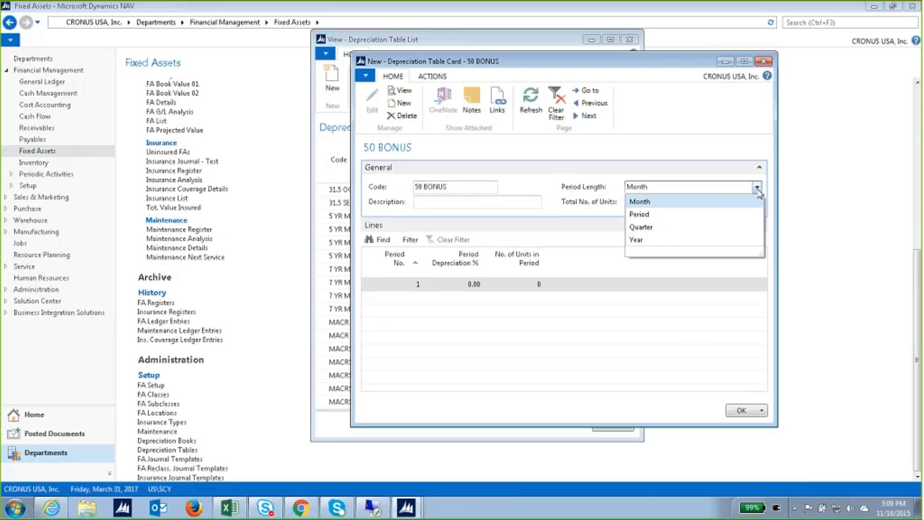
pyautogui.click(700, 240)
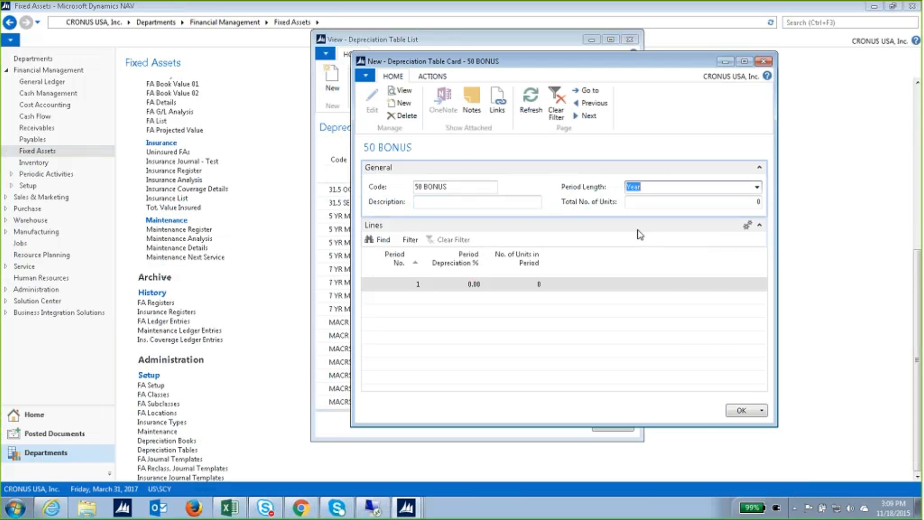
pyautogui.click(450, 284)
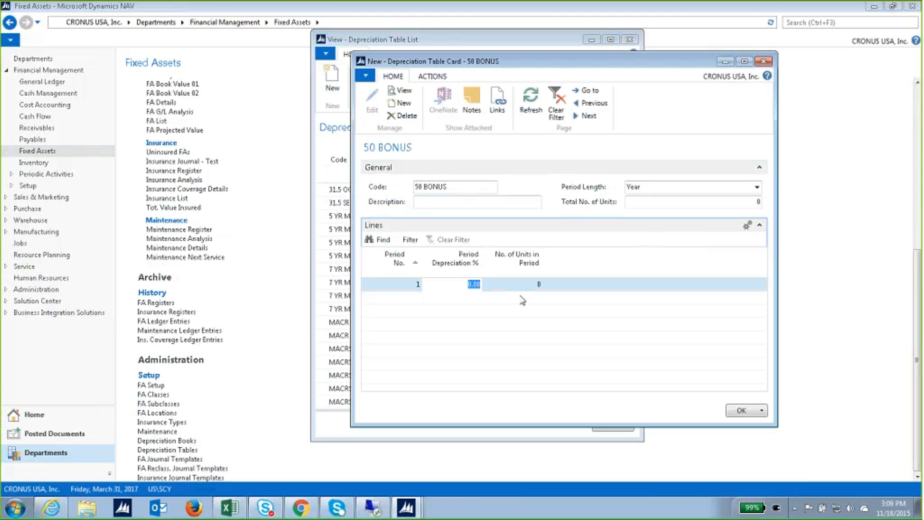
pyautogui.write('5')
pyautogui.click(464, 189)
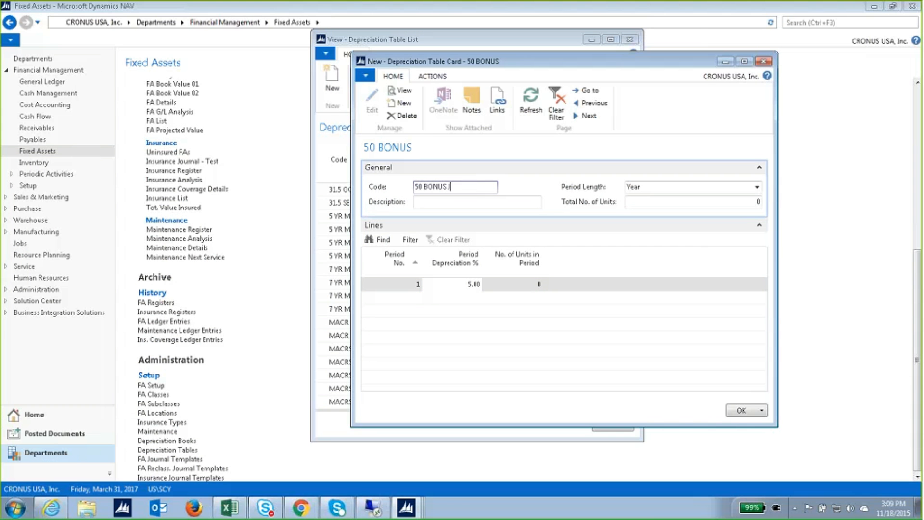
pyautogui.press('Tab')
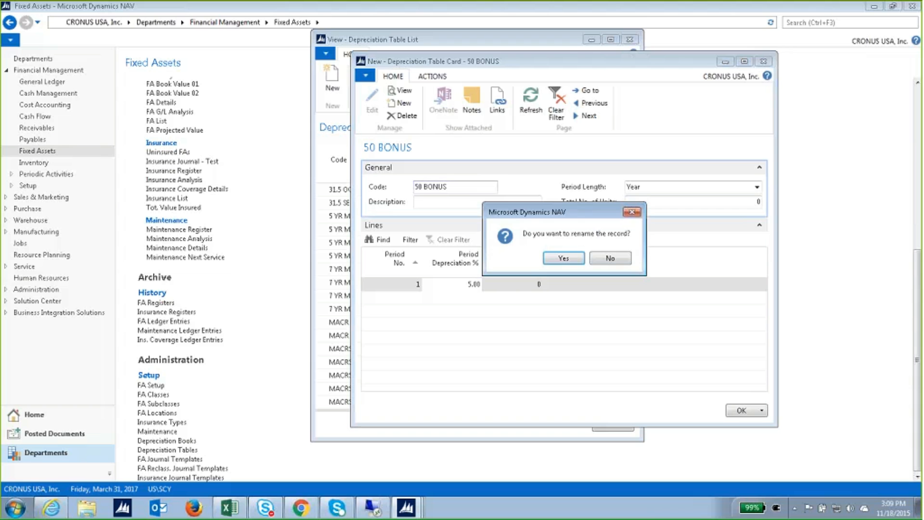
# Decline the rename, then enter 58.25%, 12% and 22% depreciation on periods 1–3.
pyautogui.click(592, 261)
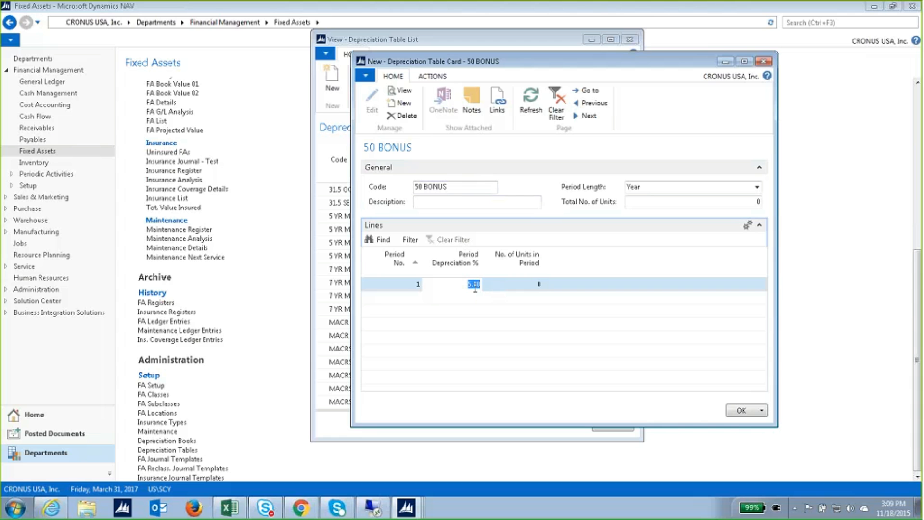
pyautogui.write('58.25')
pyautogui.press('Tab')
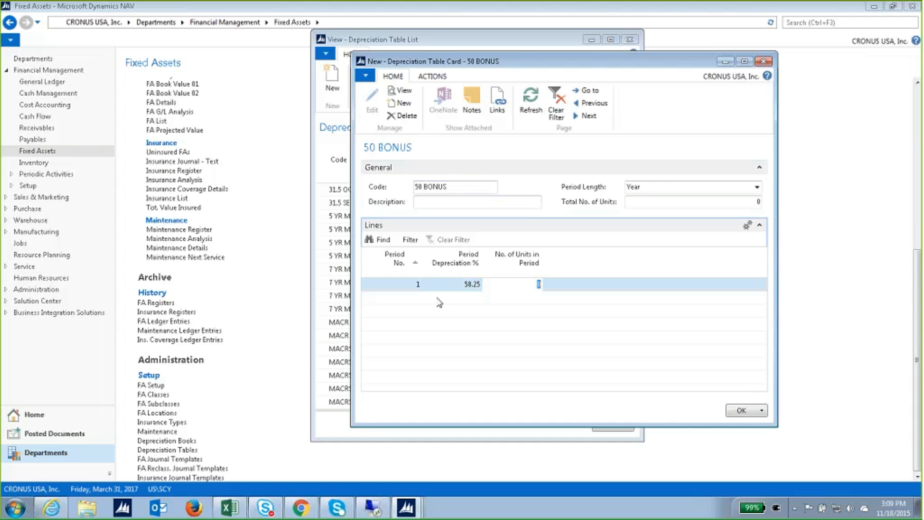
pyautogui.click(421, 297)
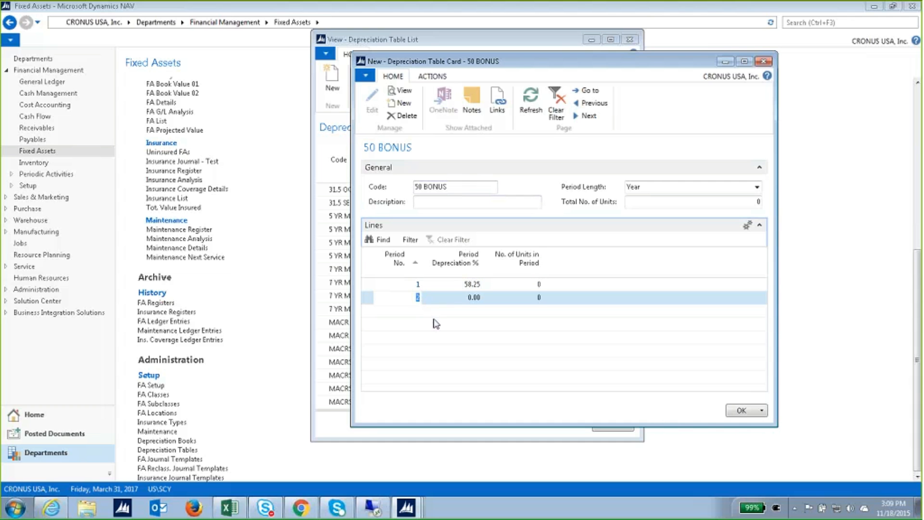
pyautogui.press('Tab')
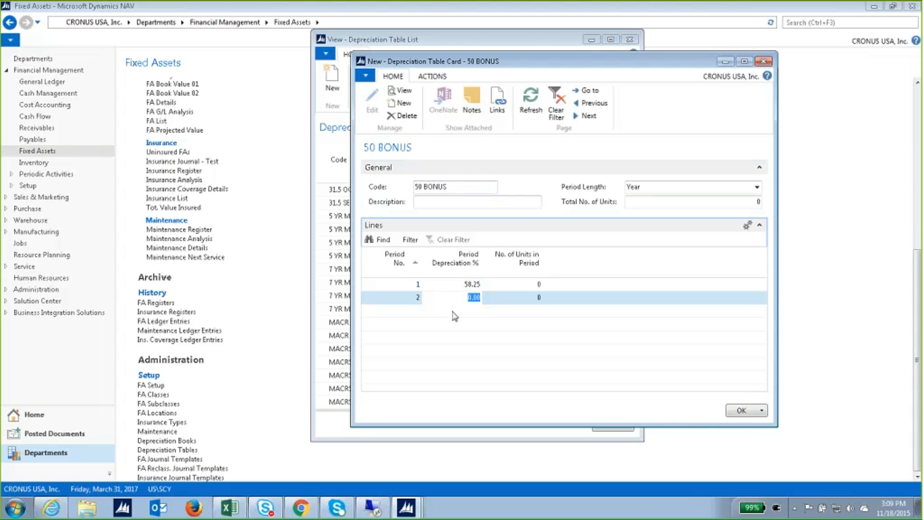
pyautogui.write('12')
pyautogui.press('Return')
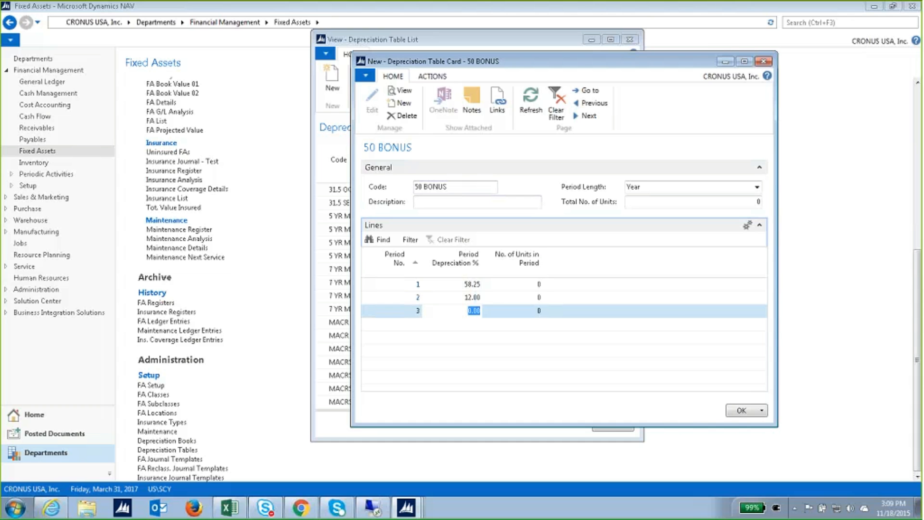
pyautogui.write('22')
pyautogui.press('Up')
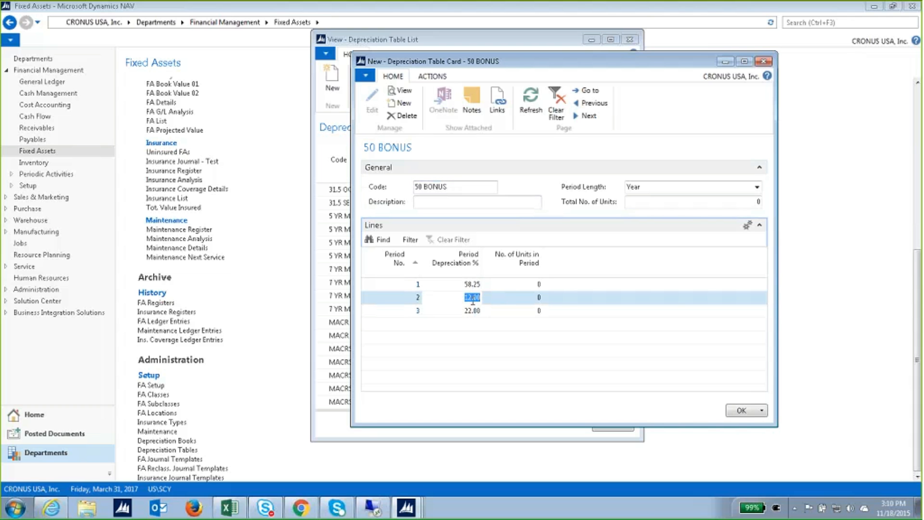
pyautogui.click(462, 283)
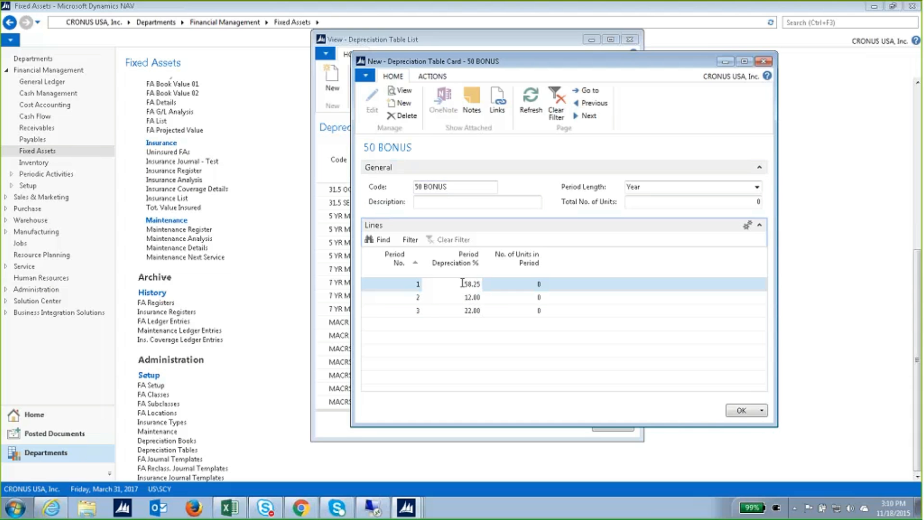
pyautogui.moveTo(463, 284); pyautogui.dragTo(482, 281)
# Change the period length to Month, set period 1 to 50%, and close the card.
pyautogui.click(669, 186)
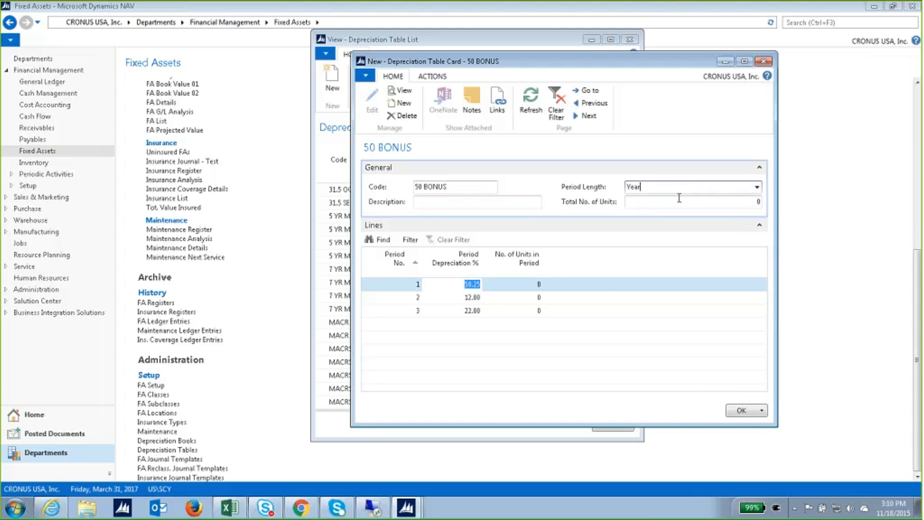
pyautogui.click(757, 187)
pyautogui.click(703, 203)
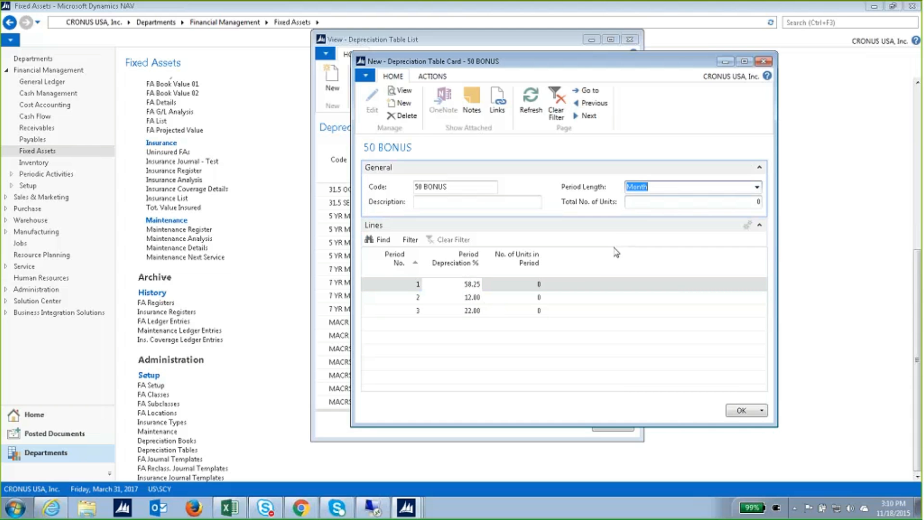
pyautogui.click(466, 285)
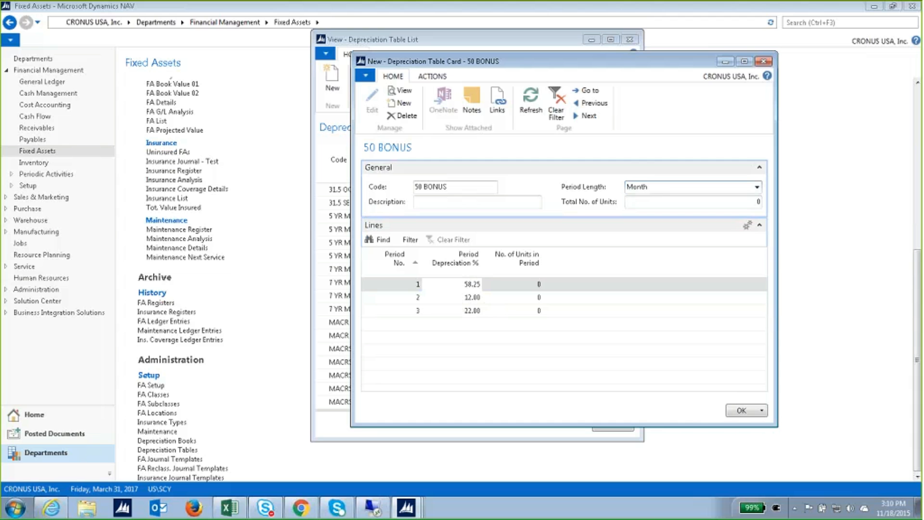
pyautogui.write('5')
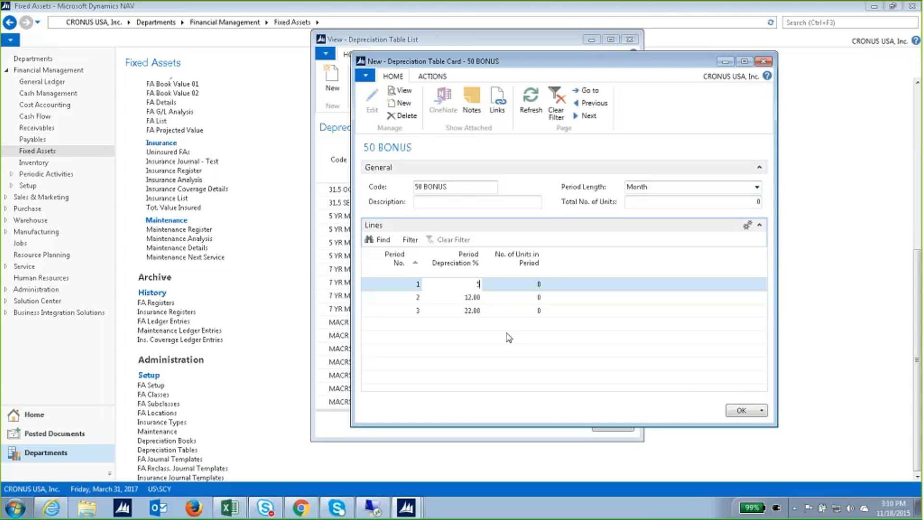
pyautogui.write('0')
pyautogui.press('Tab')
pyautogui.press('Tab')
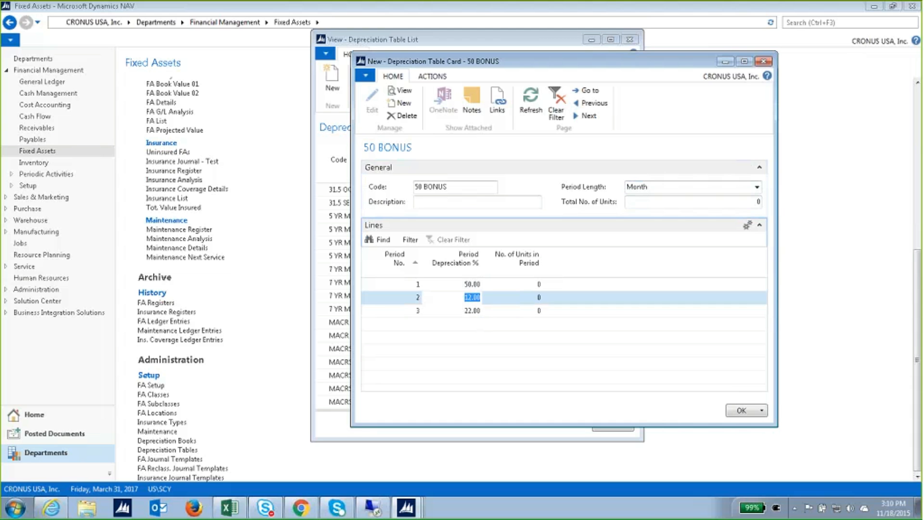
pyautogui.click(767, 63)
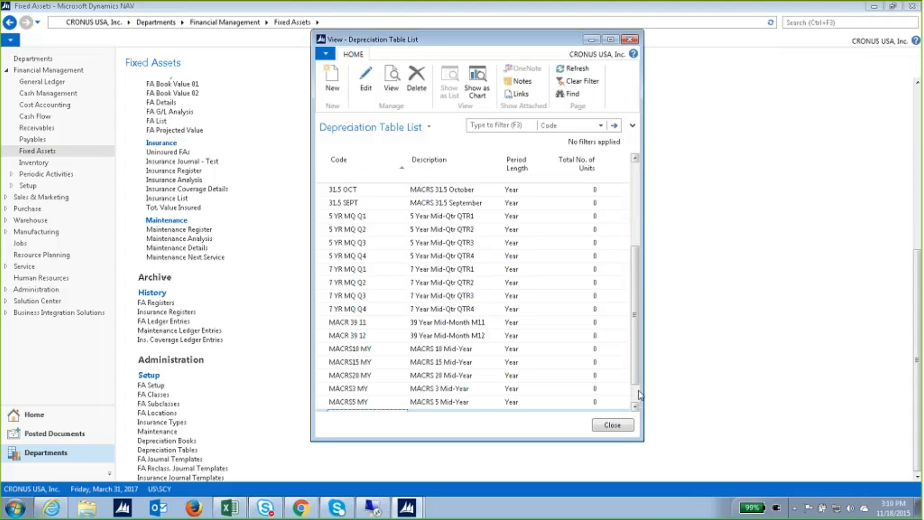
# Close the Depreciation Table List.
pyautogui.scroll(-1, 637, 397)
pyautogui.moveTo(637, 396); pyautogui.dragTo(649, 300)
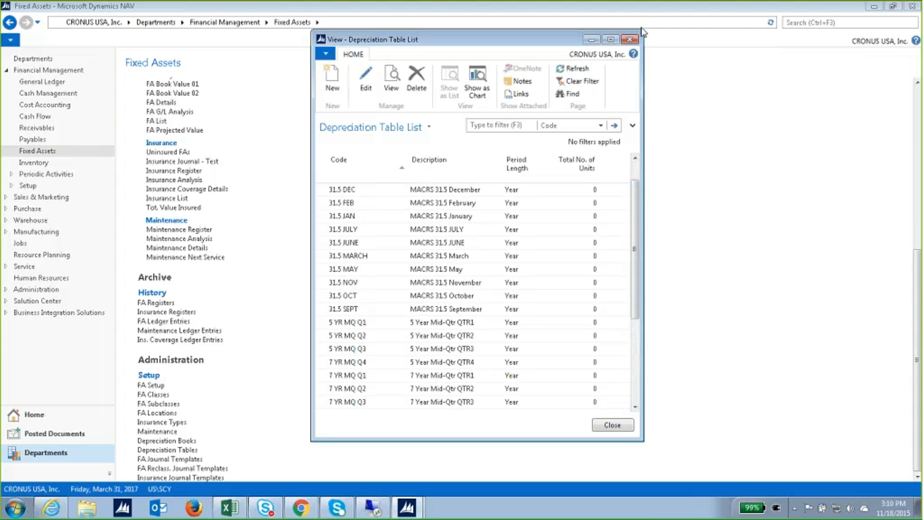
pyautogui.click(629, 39)
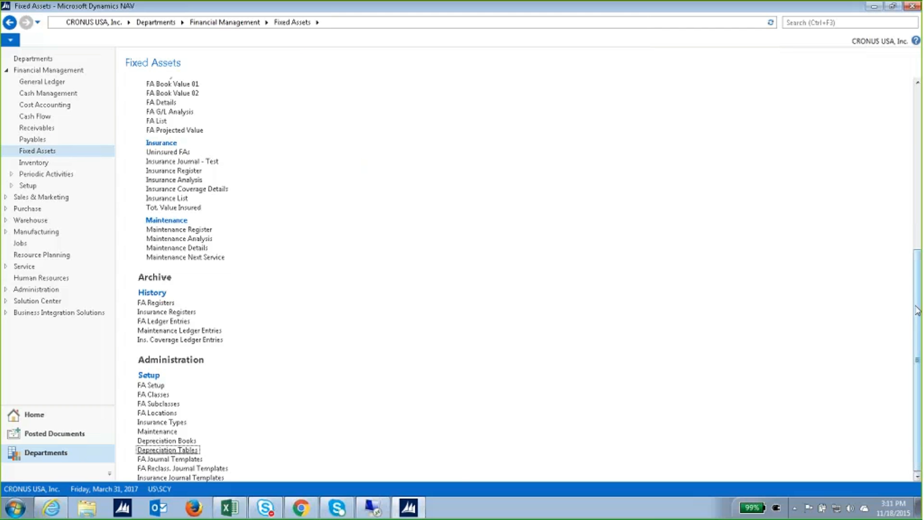
# Open the TAX depreciation book card, review its settings, then close it and the book list.
pyautogui.click(195, 443)
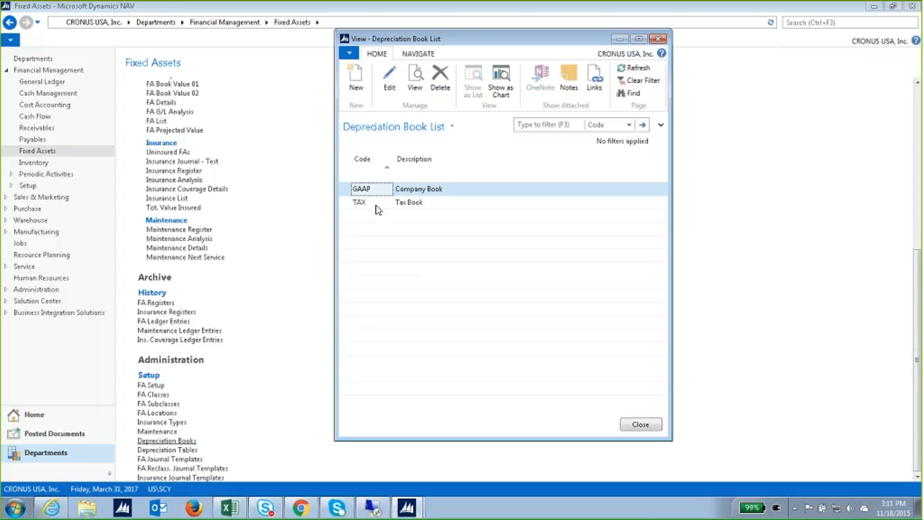
pyautogui.click(377, 206)
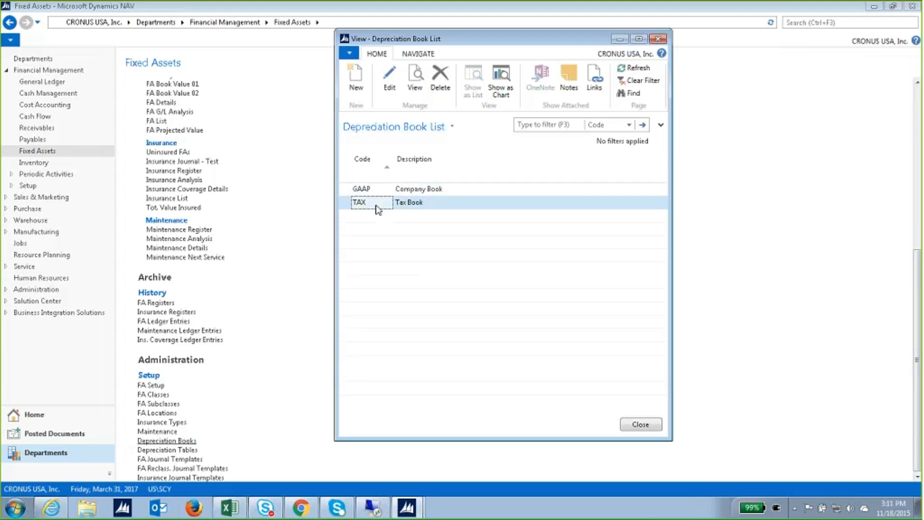
pyautogui.doubleClick(378, 206)
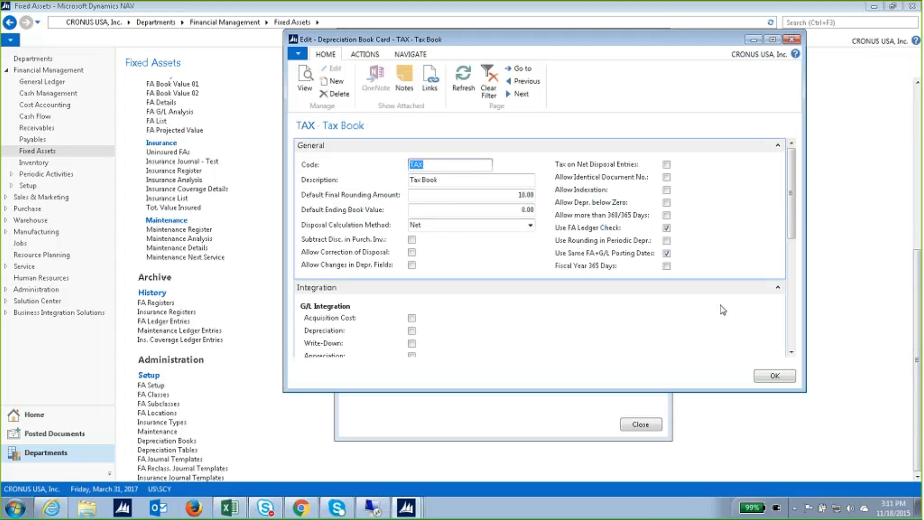
pyautogui.moveTo(791, 237); pyautogui.dragTo(791, 289)
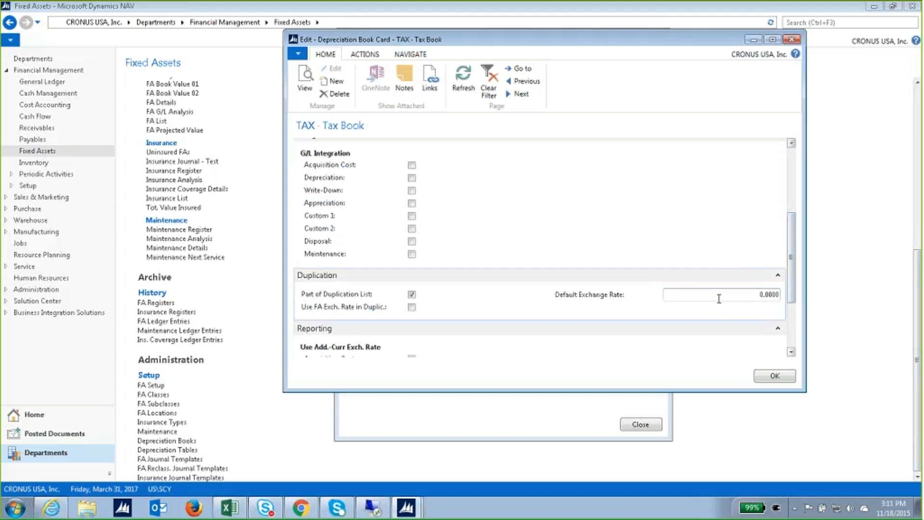
pyautogui.scroll(2, 708, 246)
pyautogui.scroll(-5, 709, 245)
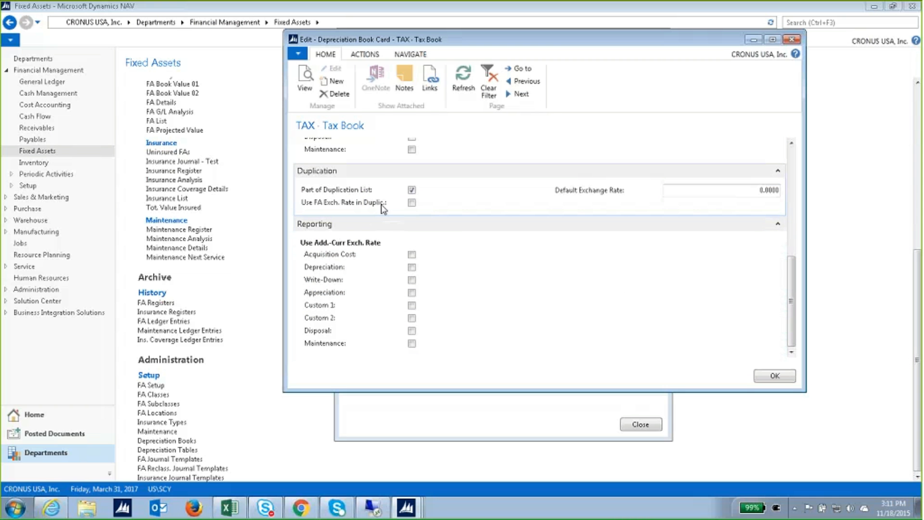
pyautogui.click(789, 40)
pyautogui.click(657, 38)
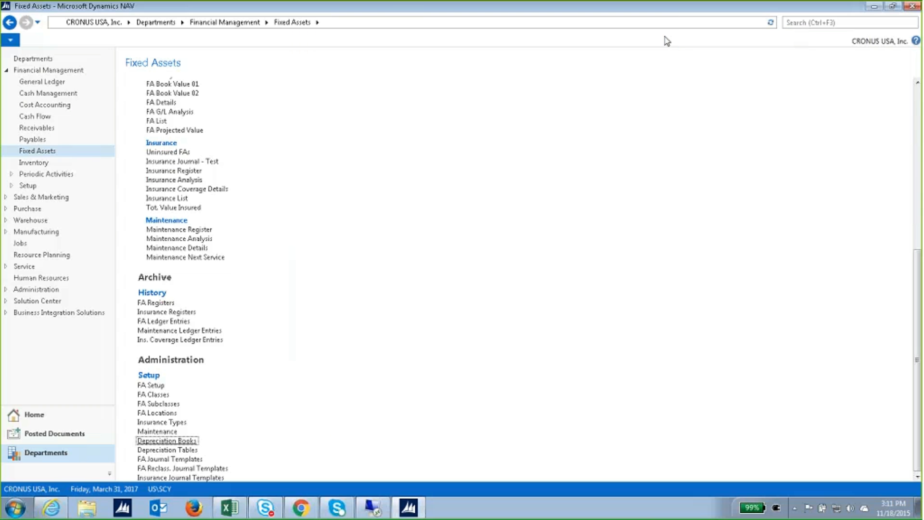
# Go to Payables > Purchase Invoices and create a new purchase invoice.
pyautogui.scroll(6, 223, 175)
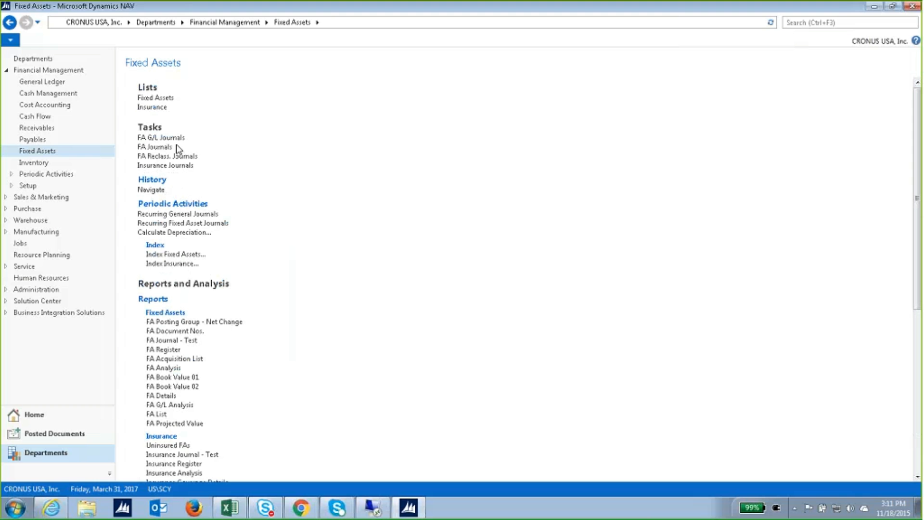
pyautogui.click(54, 142)
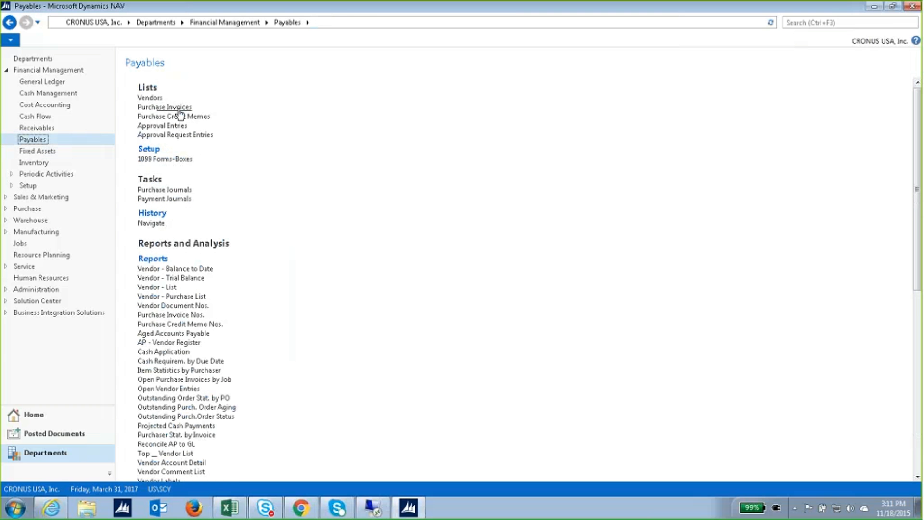
pyautogui.click(179, 109)
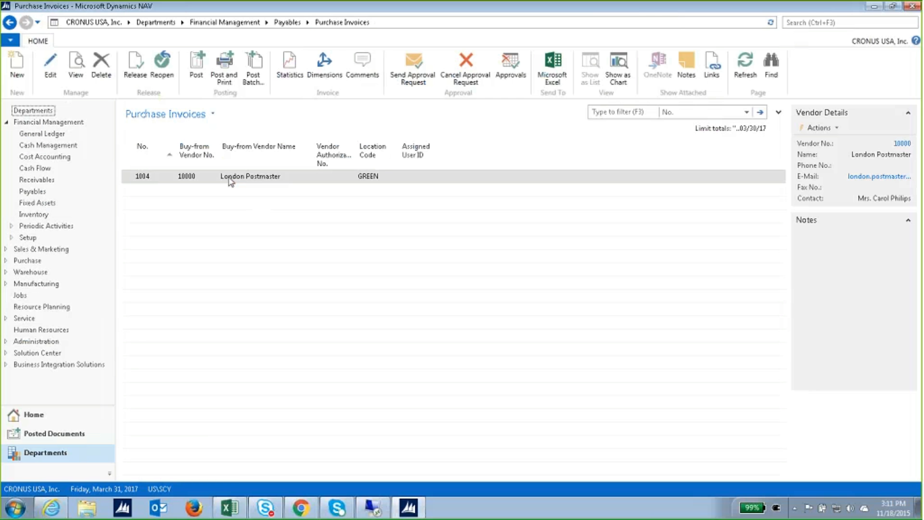
pyautogui.click(17, 65)
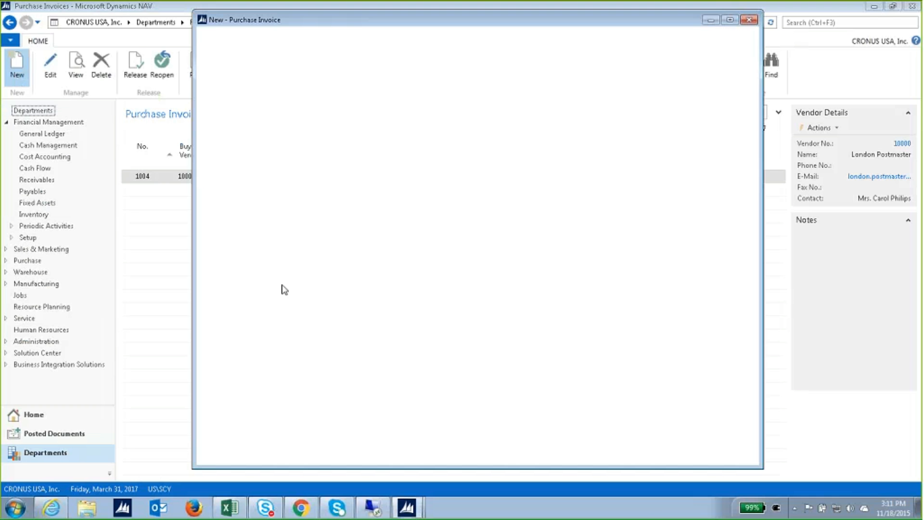
# Choose vendor London Postmaster and enter the vendor invoice number.
pyautogui.write('10000')
pyautogui.press('Tab')
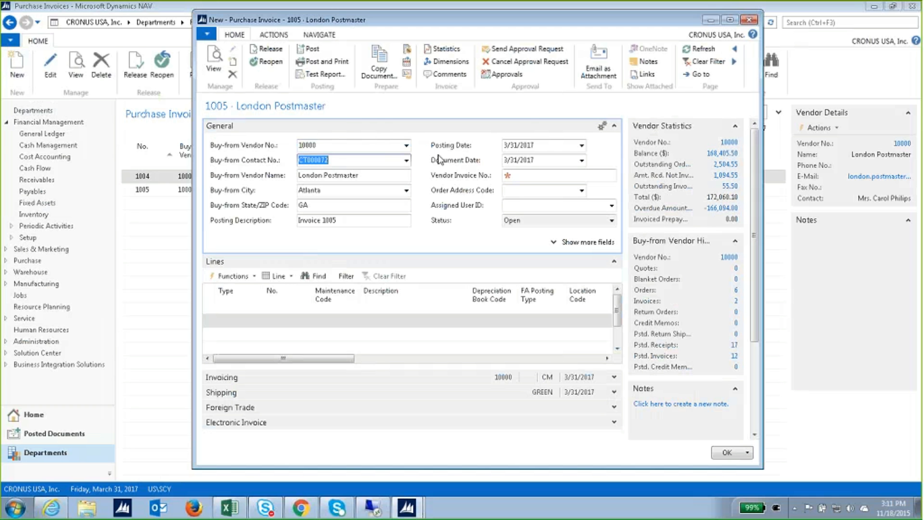
pyautogui.click(521, 175)
pyautogui.write('jdjjd')
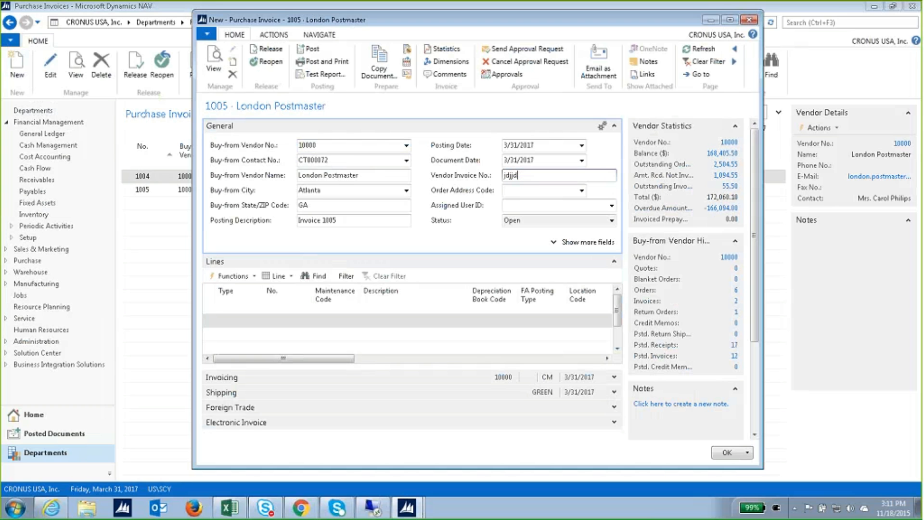
pyautogui.press('Tab')
# Make the first line a Fixed Asset line for the Conveyor Lift asset.
pyautogui.click(235, 321)
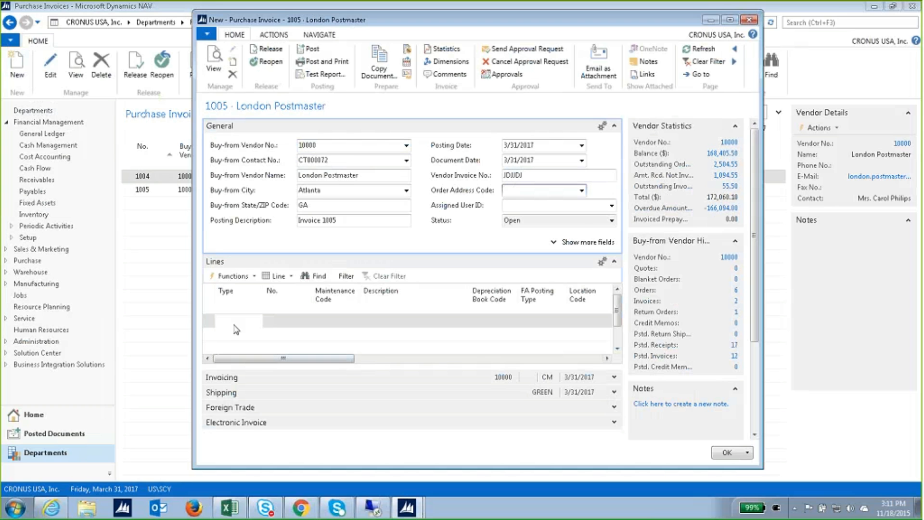
pyautogui.click(256, 322)
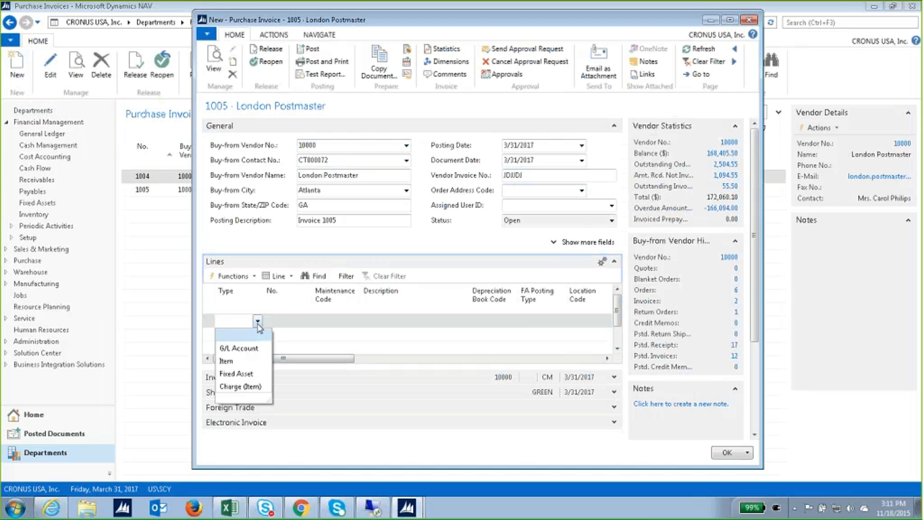
pyautogui.click(255, 373)
pyautogui.click(284, 322)
pyautogui.click(306, 321)
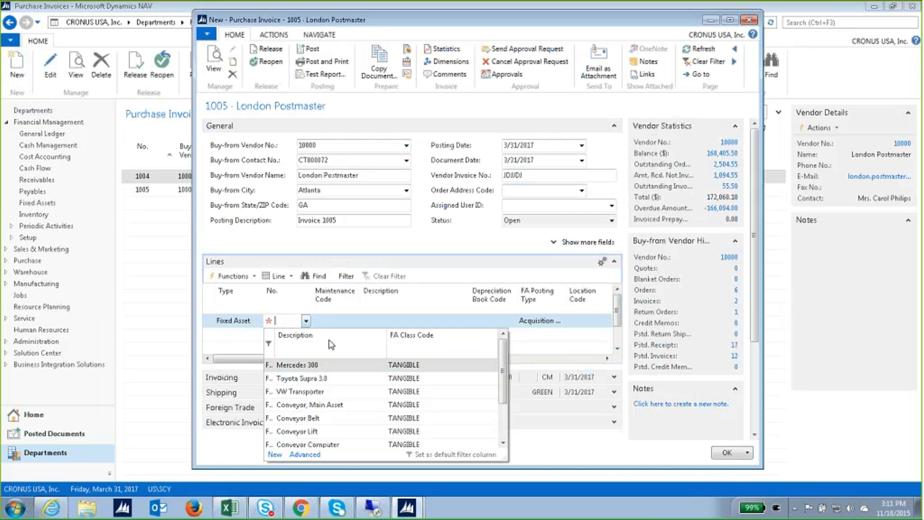
pyautogui.click(330, 429)
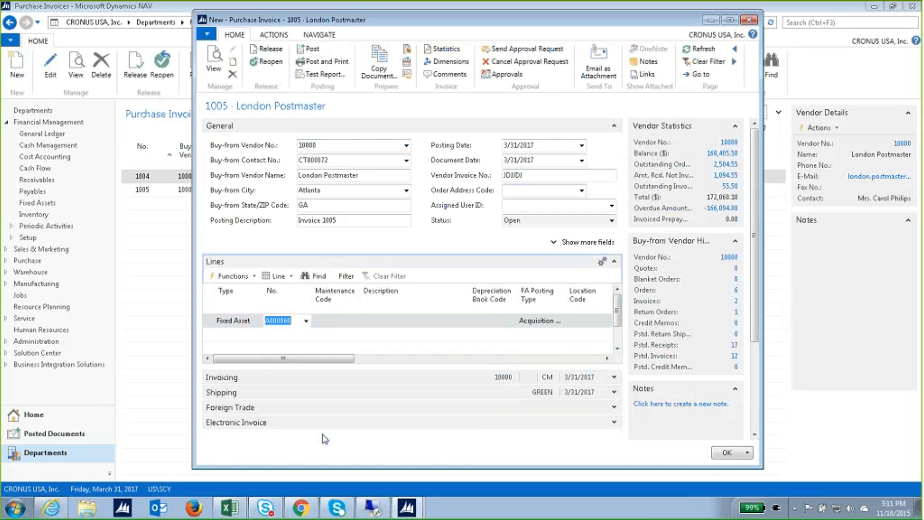
pyautogui.press('Tab')
# Set the line's quantity to 1 and direct unit cost to 10,000.00.
pyautogui.press('Tab')
pyautogui.press('Tab')
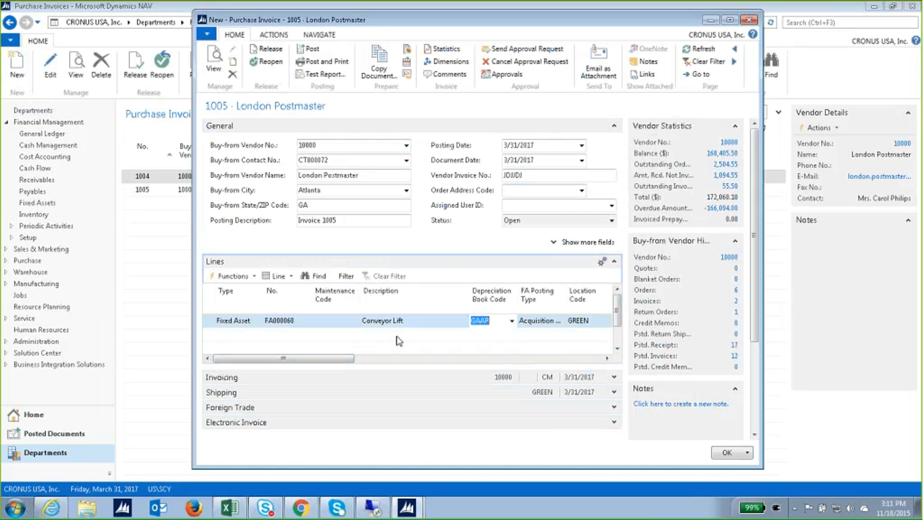
pyautogui.press('Tab')
pyautogui.press('Tab')
pyautogui.press('Tab')
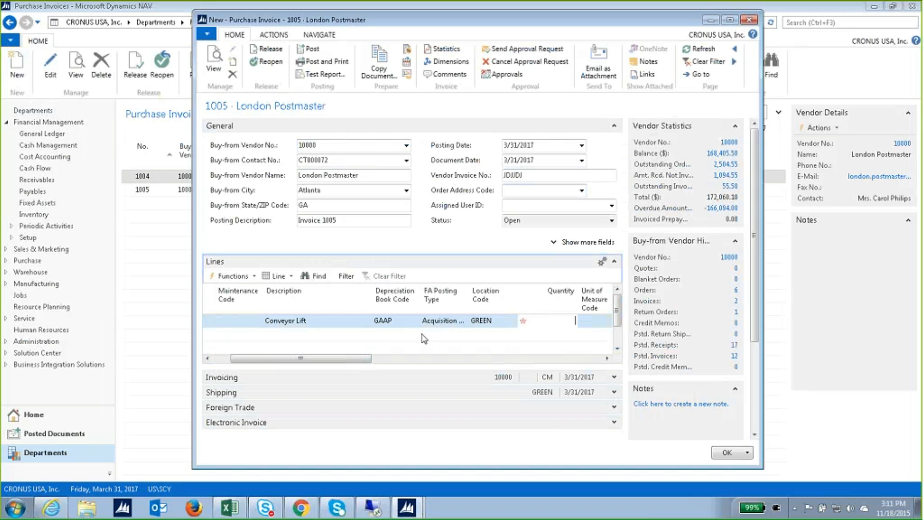
pyautogui.write('100000')
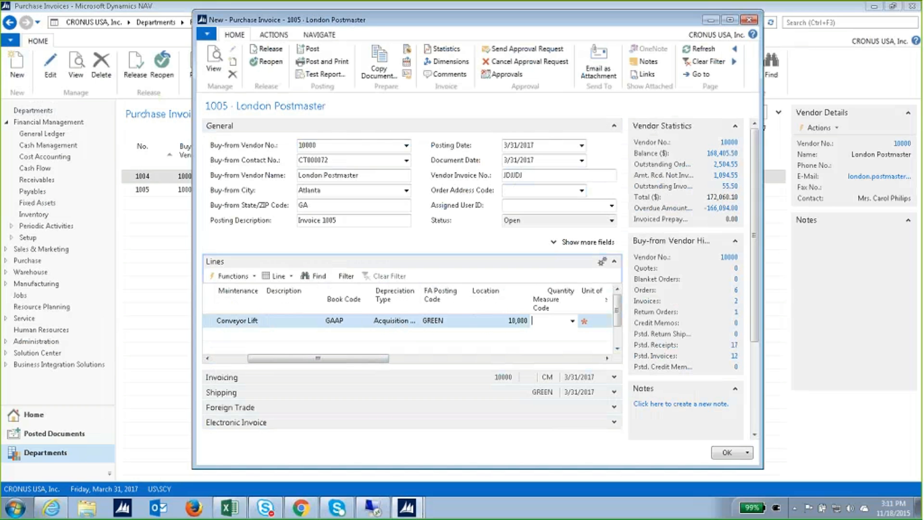
pyautogui.press('Tab')
pyautogui.press('Tab')
pyautogui.press('Tab')
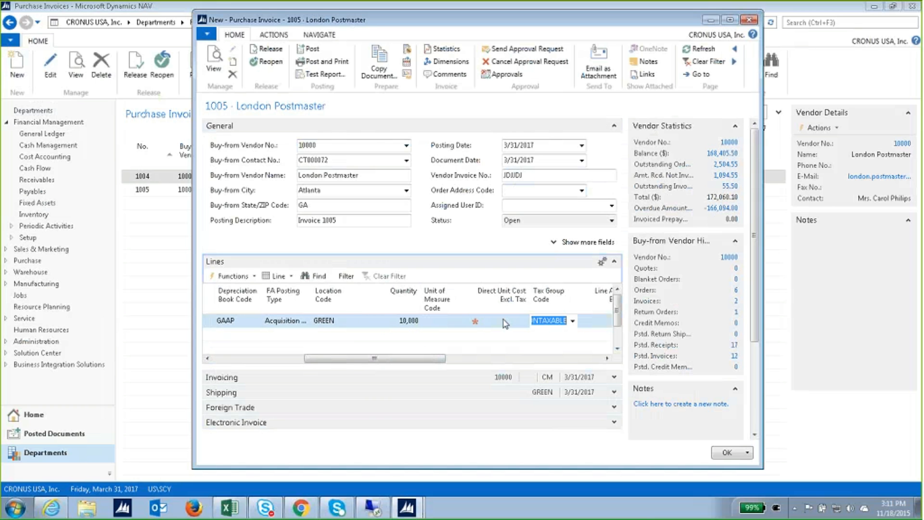
pyautogui.click(422, 322)
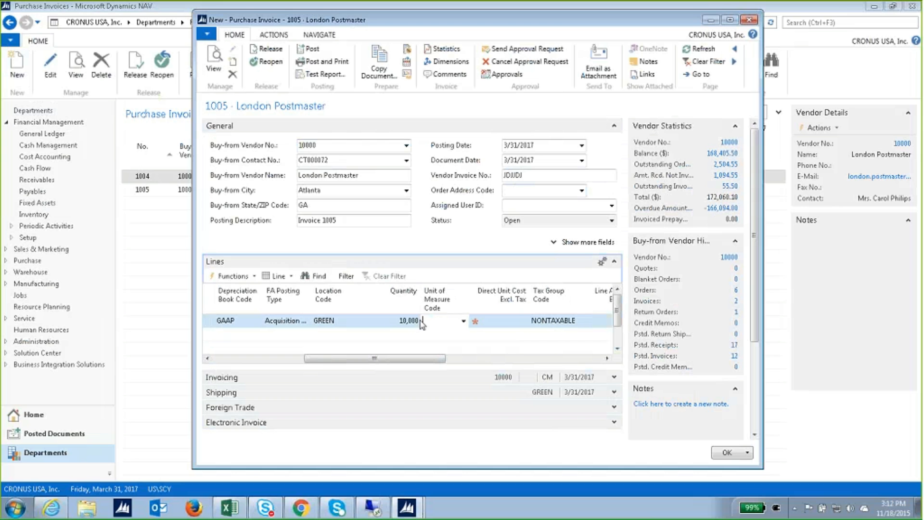
pyautogui.click(416, 321)
pyautogui.write('1')
pyautogui.press('Tab')
pyautogui.press('Tab')
pyautogui.write('10,0')
pyautogui.write('00')
pyautogui.press('Tab')
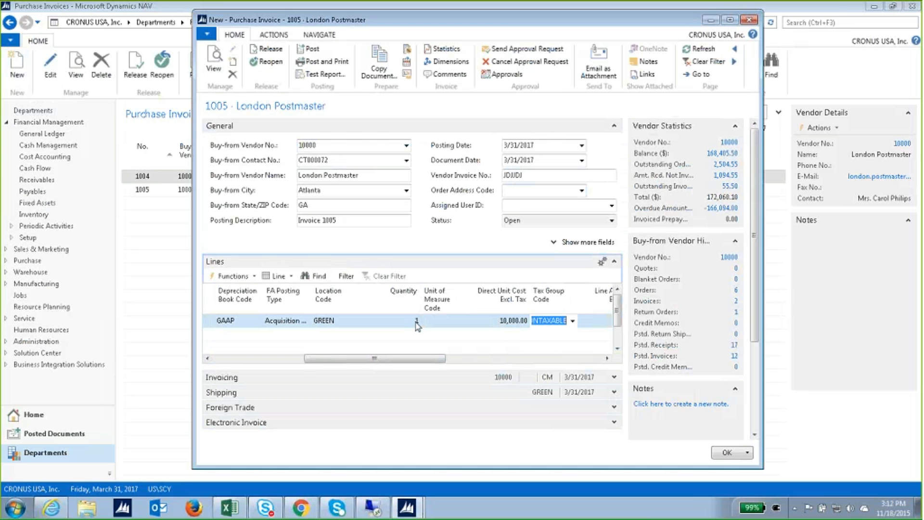
pyautogui.press('Tab')
pyautogui.press('Tab')
pyautogui.press('Tab')
pyautogui.press('Tab')
pyautogui.press('Tab')
pyautogui.press('Tab')
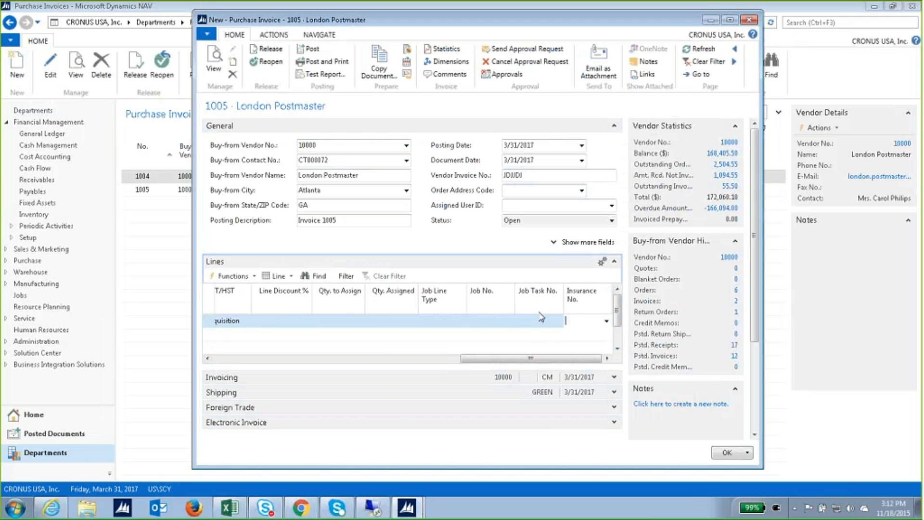
pyautogui.rightClick(539, 305)
# Add the Duplicate in Depreciation Book column to the invoice lines.
pyautogui.click(582, 352)
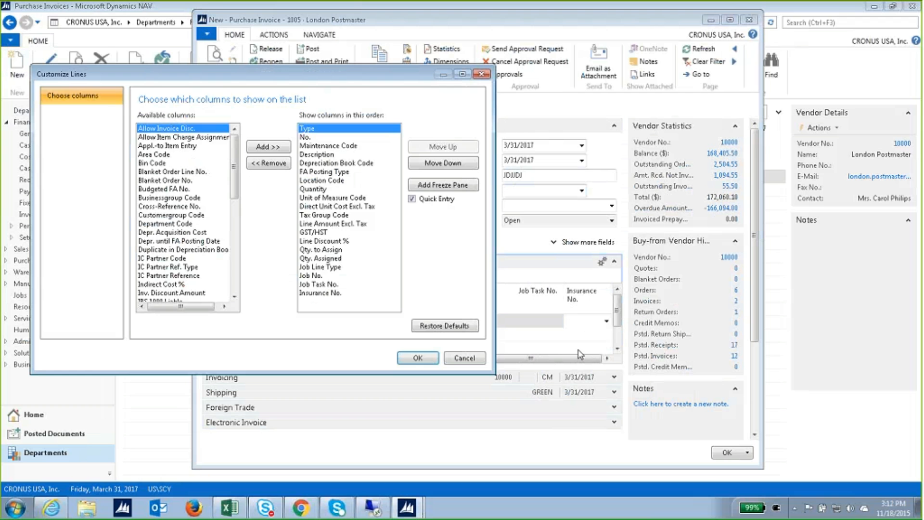
pyautogui.click(183, 250)
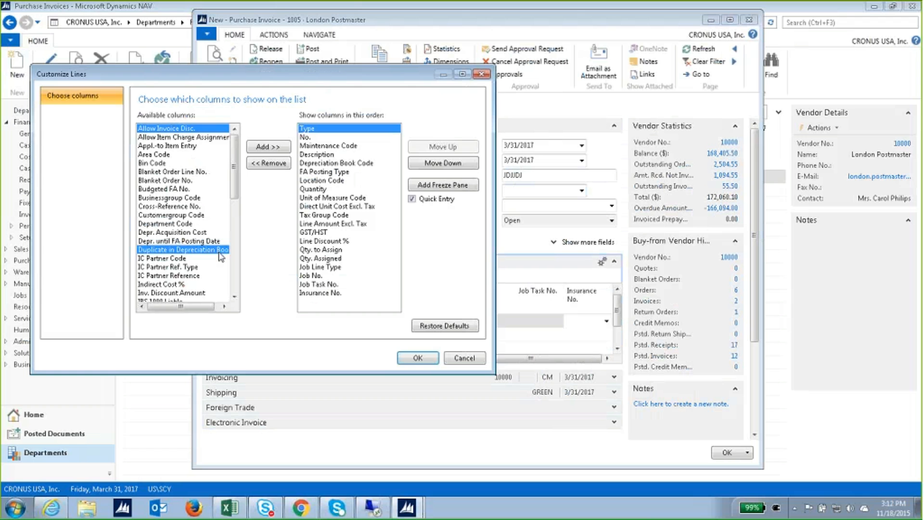
pyautogui.click(283, 147)
pyautogui.click(418, 358)
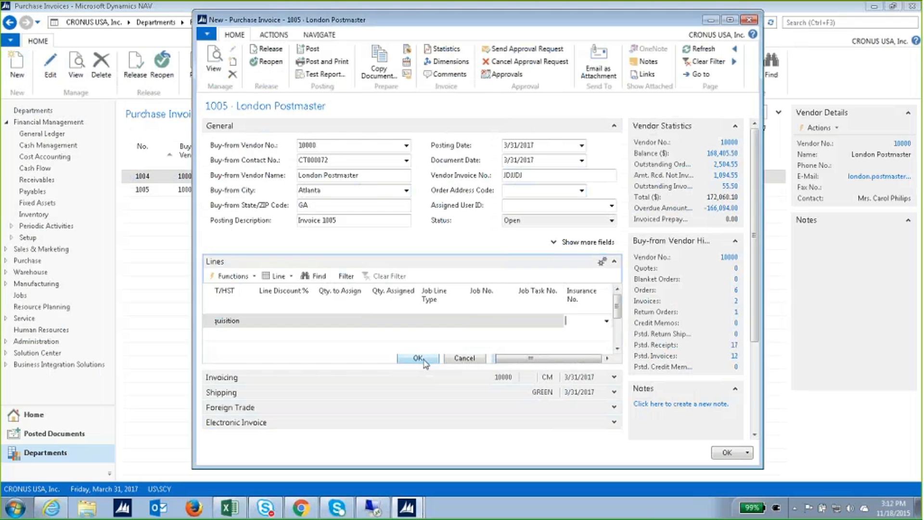
# Set the Conveyor Lift line's Duplicate in Depreciation Book to TAX.
pyautogui.moveTo(342, 359); pyautogui.dragTo(588, 360)
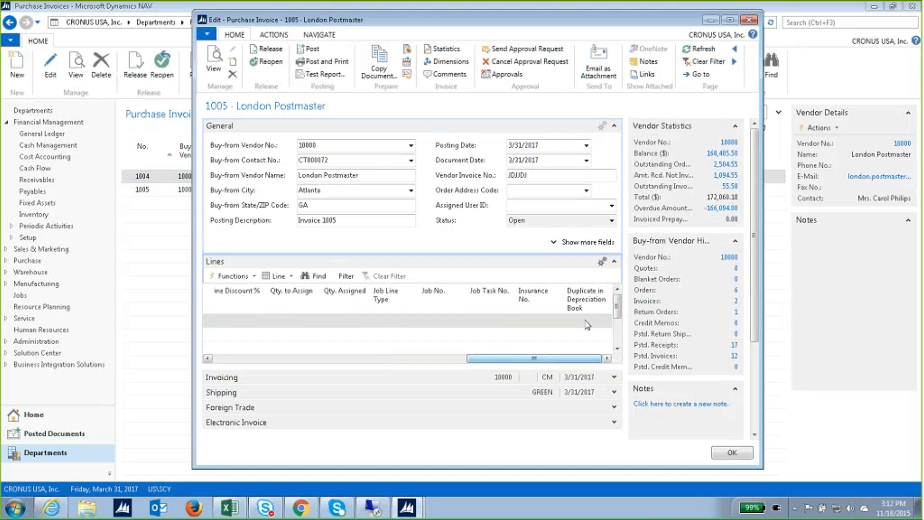
pyautogui.click(587, 322)
pyautogui.click(607, 320)
pyautogui.click(601, 380)
pyautogui.click(551, 322)
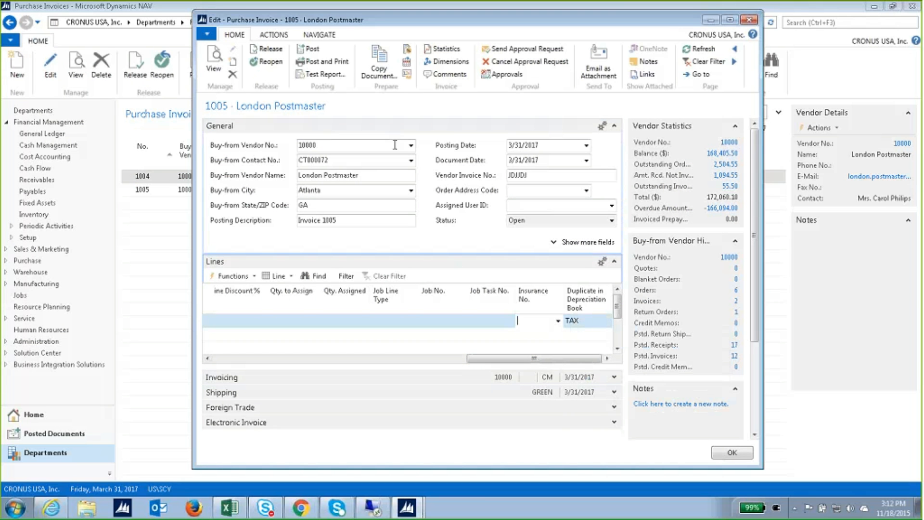
pyautogui.click(300, 52)
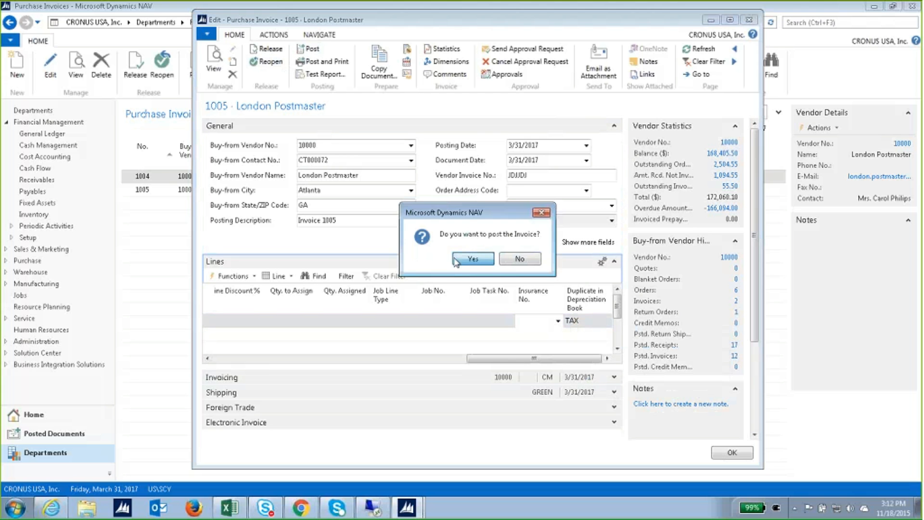
pyautogui.click(456, 263)
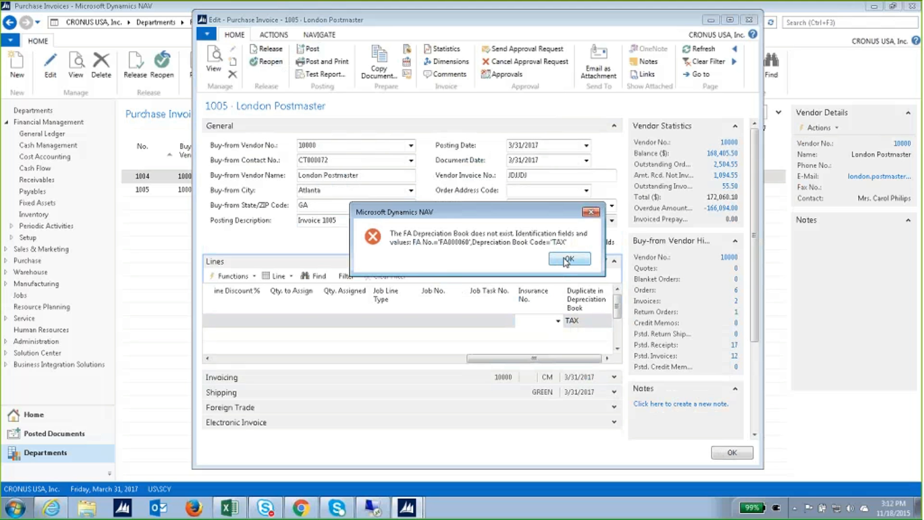
pyautogui.click(568, 259)
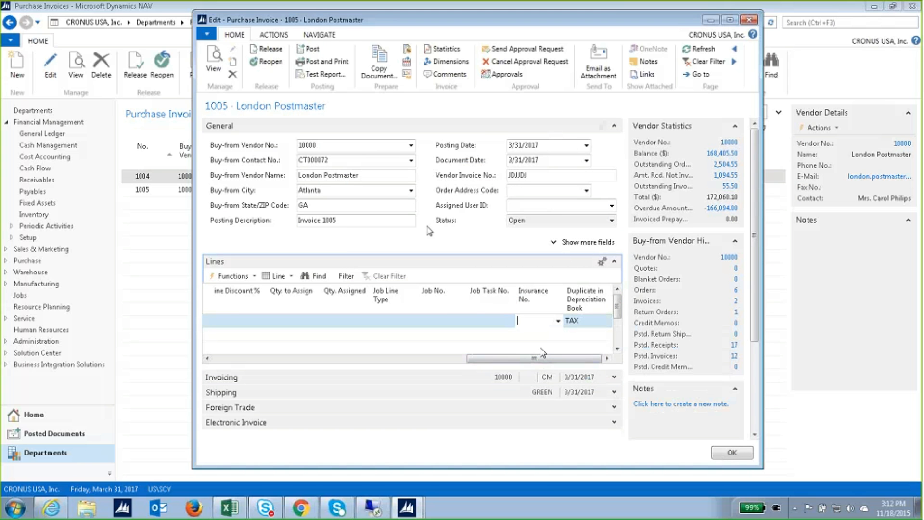
pyautogui.click(310, 50)
pyautogui.click(477, 259)
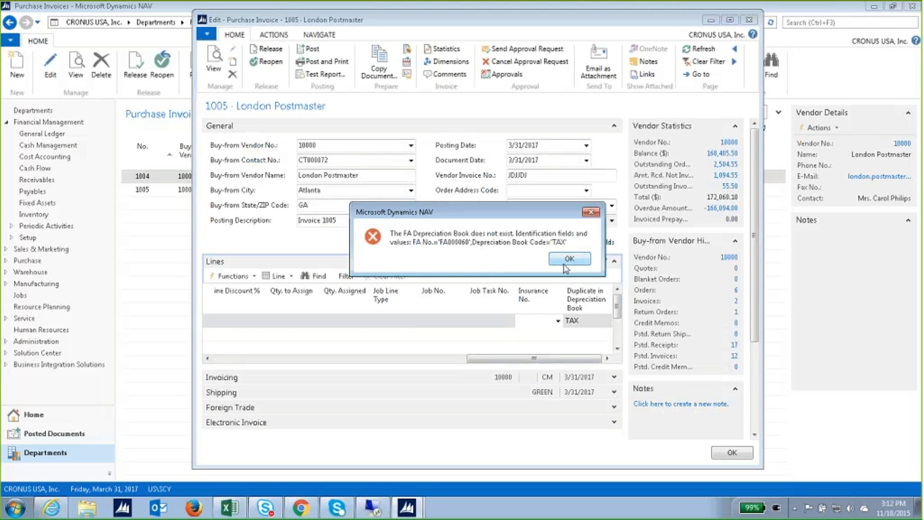
pyautogui.click(569, 259)
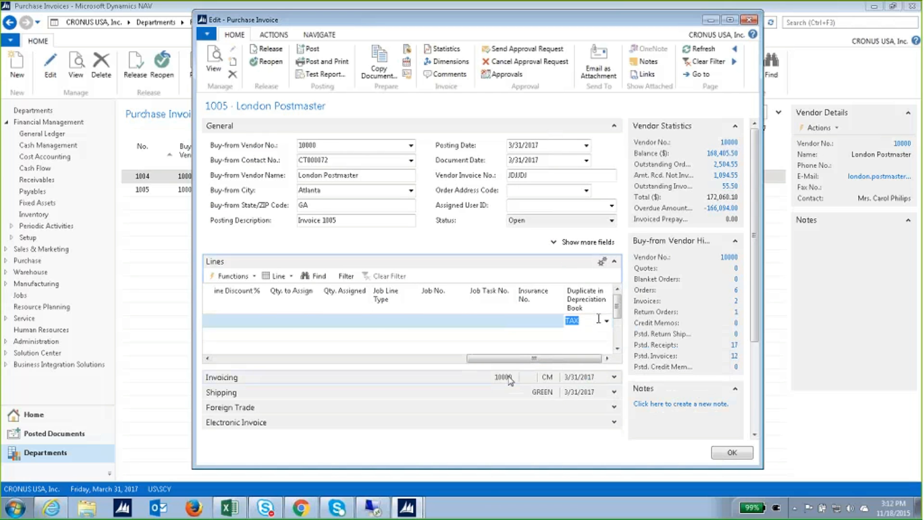
pyautogui.moveTo(514, 357); pyautogui.dragTo(276, 357)
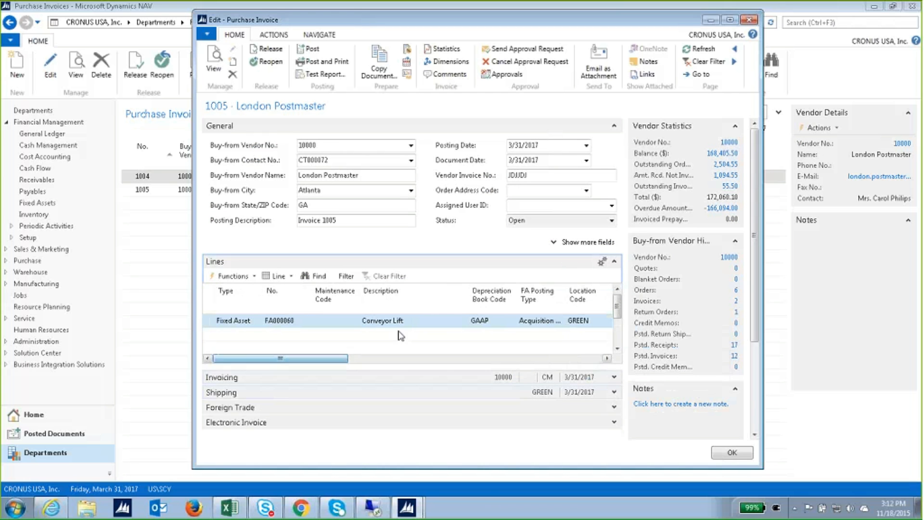
# Switch the invoice line to fixed asset FA000010 and post invoice 1005, confirming Yes.
pyautogui.click(308, 322)
pyautogui.click(306, 321)
pyautogui.click(306, 321)
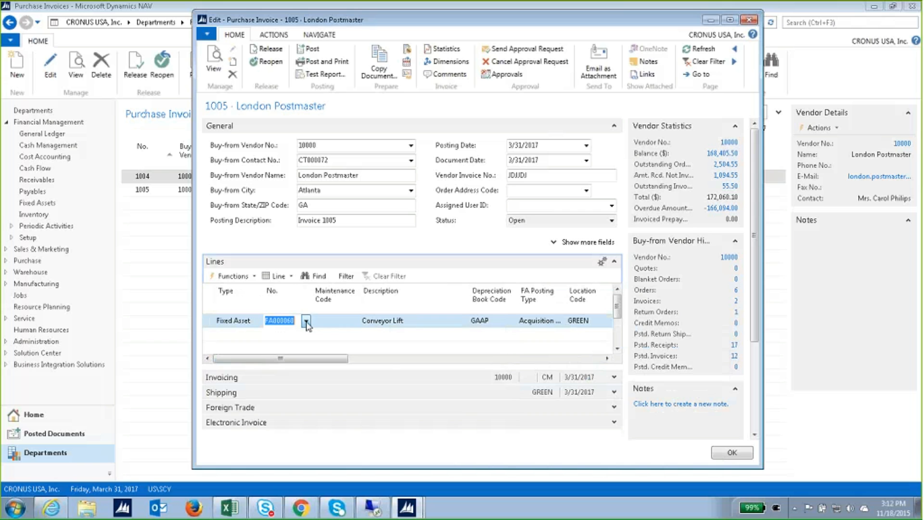
pyautogui.click(306, 321)
pyautogui.click(317, 360)
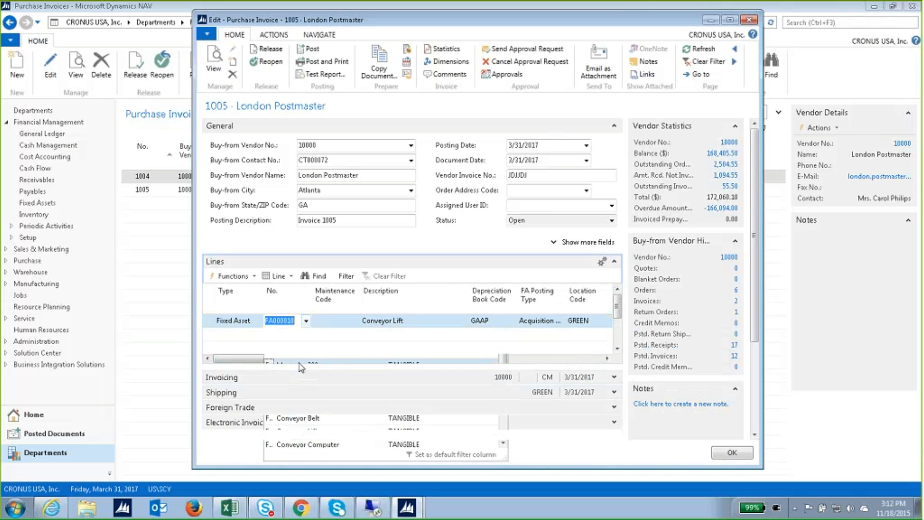
pyautogui.moveTo(318, 357); pyautogui.dragTo(573, 357)
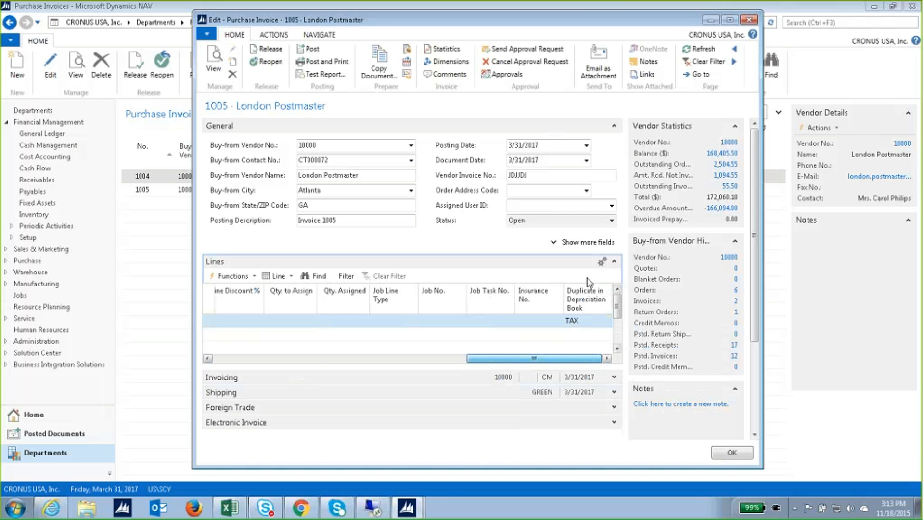
pyautogui.click(312, 49)
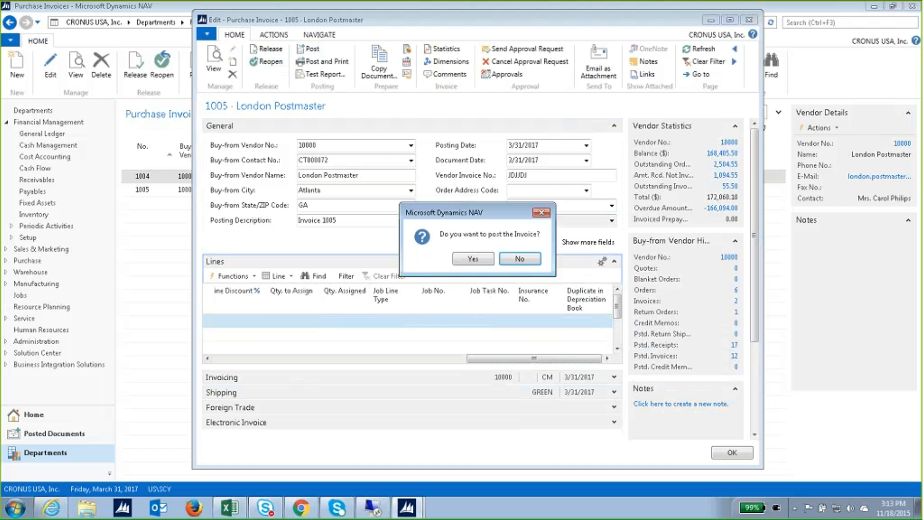
pyautogui.click(460, 261)
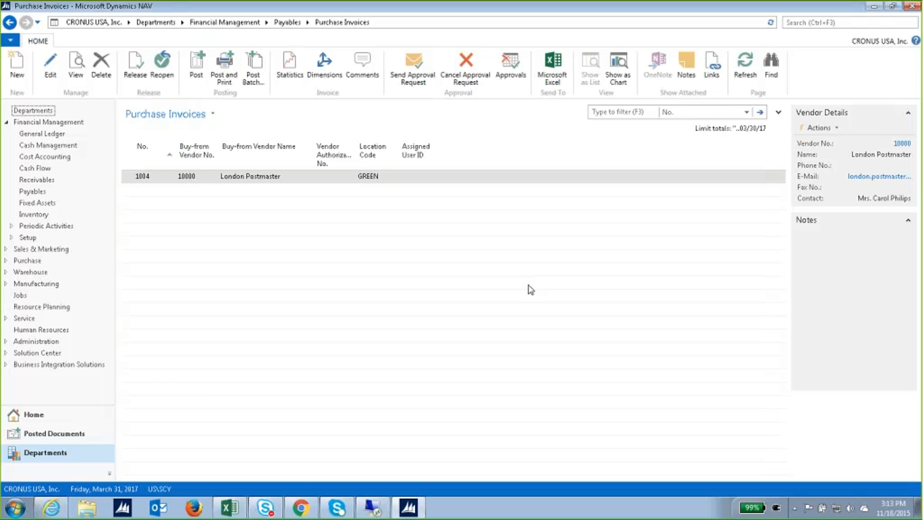
# Open the FA000010 Mercedes 300 card from the Fixed Assets list and show its Navigate actions.
pyautogui.click(53, 204)
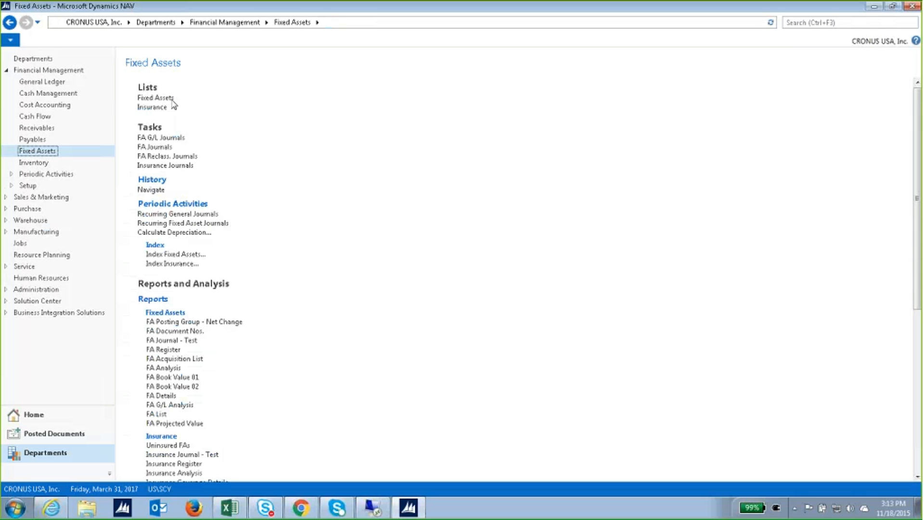
pyautogui.click(171, 99)
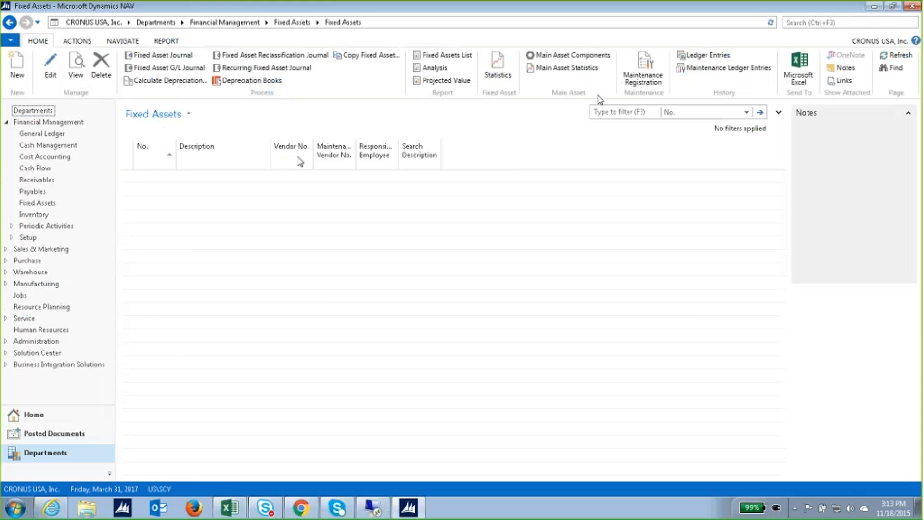
pyautogui.doubleClick(294, 175)
pyautogui.click(262, 41)
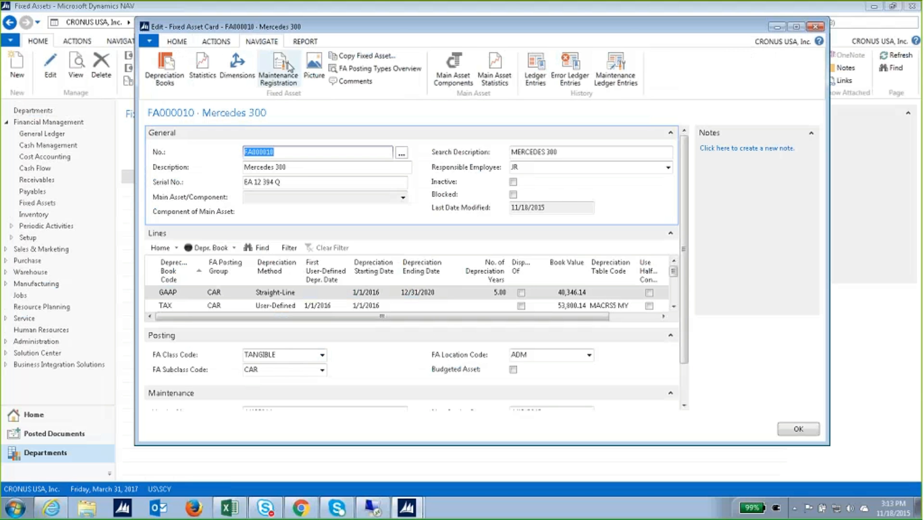
# Inspect the asset's ledger entries, including the TAX and Invoice 1005 acquisitions.
pyautogui.click(536, 77)
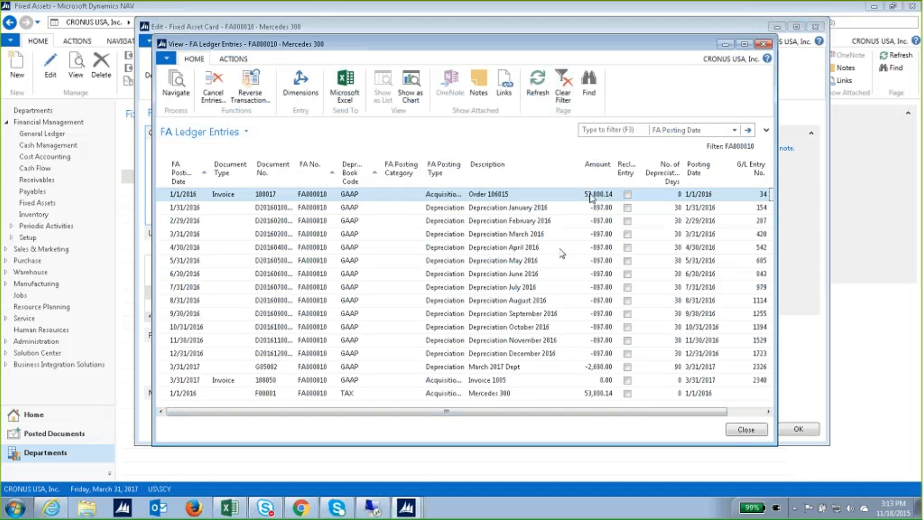
pyautogui.click(499, 395)
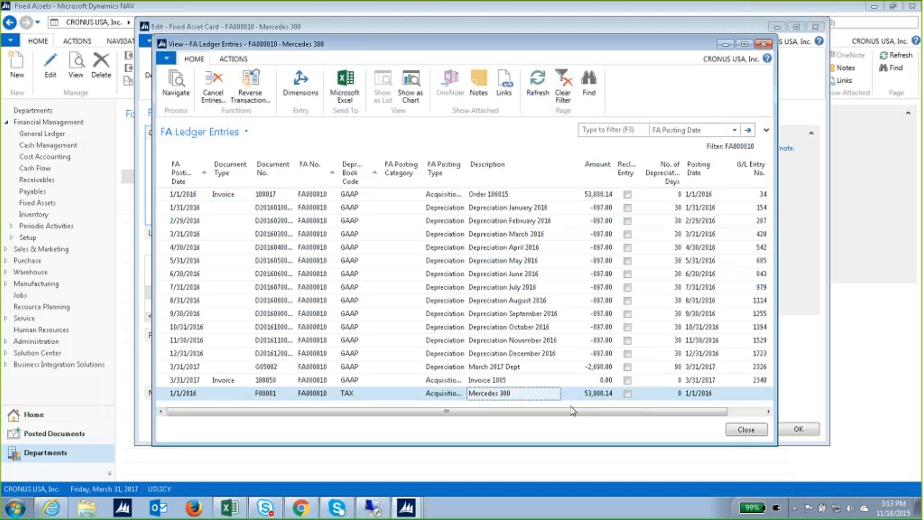
pyautogui.click(510, 383)
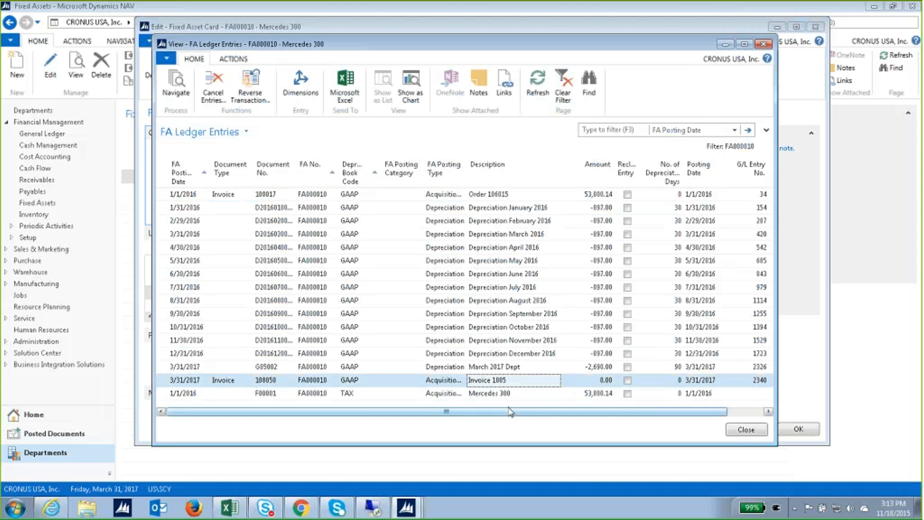
pyautogui.moveTo(510, 412); pyautogui.dragTo(473, 404)
pyautogui.click(745, 428)
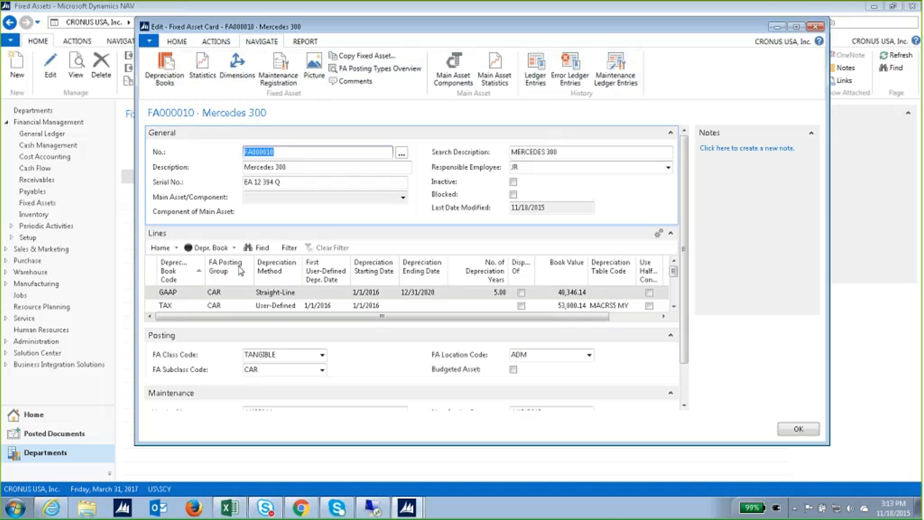
# Drill into the TAX book value entries and close them.
pyautogui.click(263, 305)
pyautogui.click(560, 306)
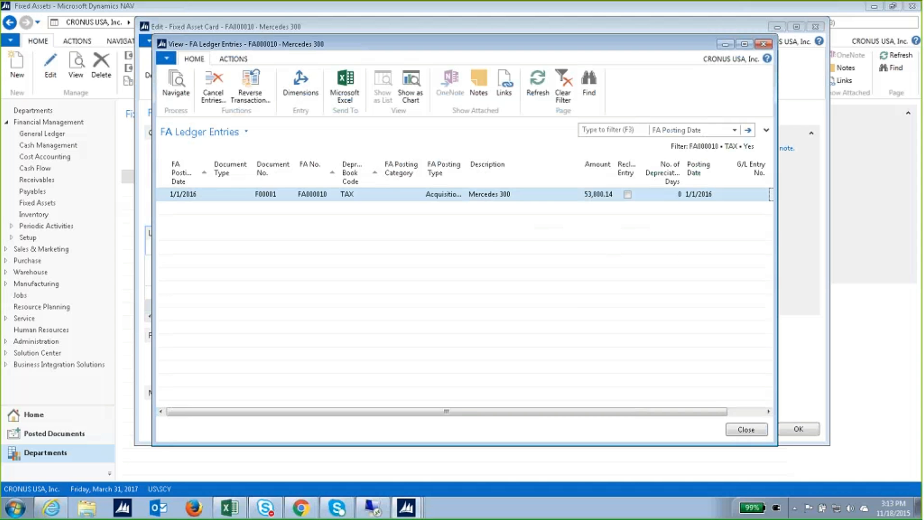
pyautogui.click(743, 430)
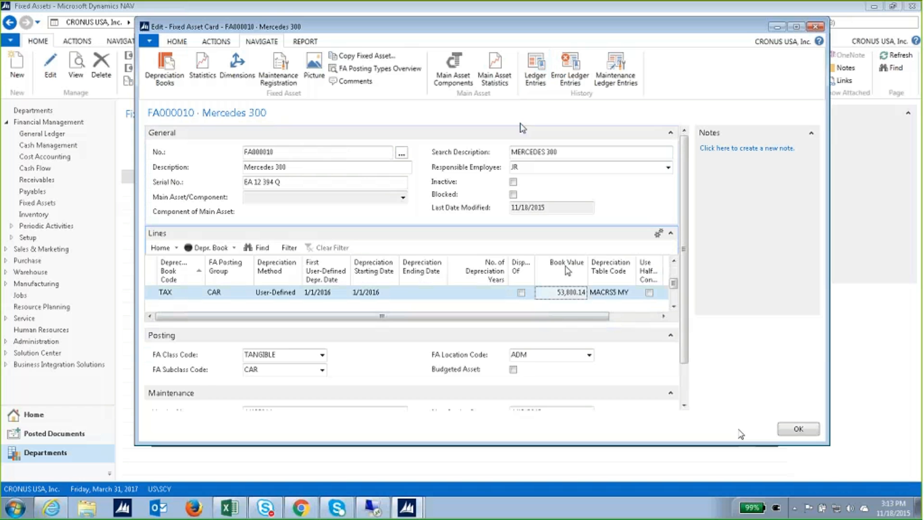
# Recheck the Invoice 1005 ledger entry, then close the ledger and the asset card.
pyautogui.click(536, 77)
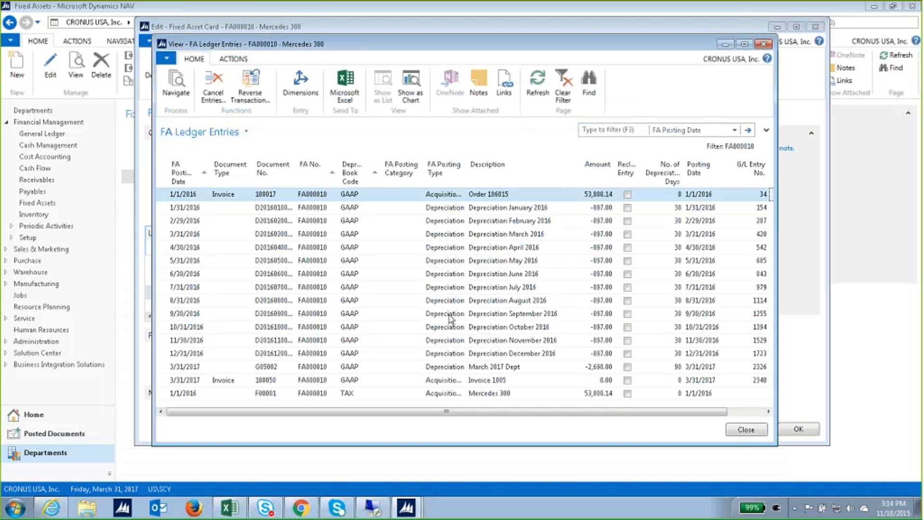
pyautogui.click(434, 383)
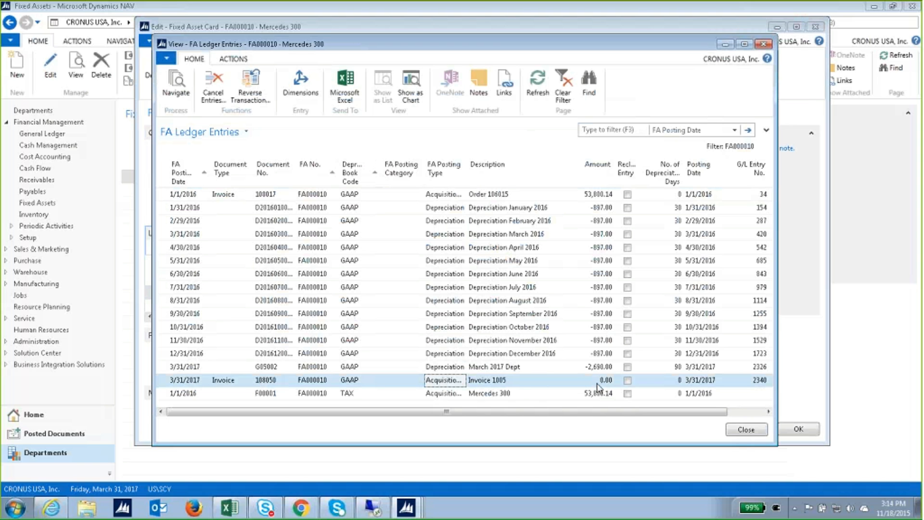
pyautogui.click(740, 429)
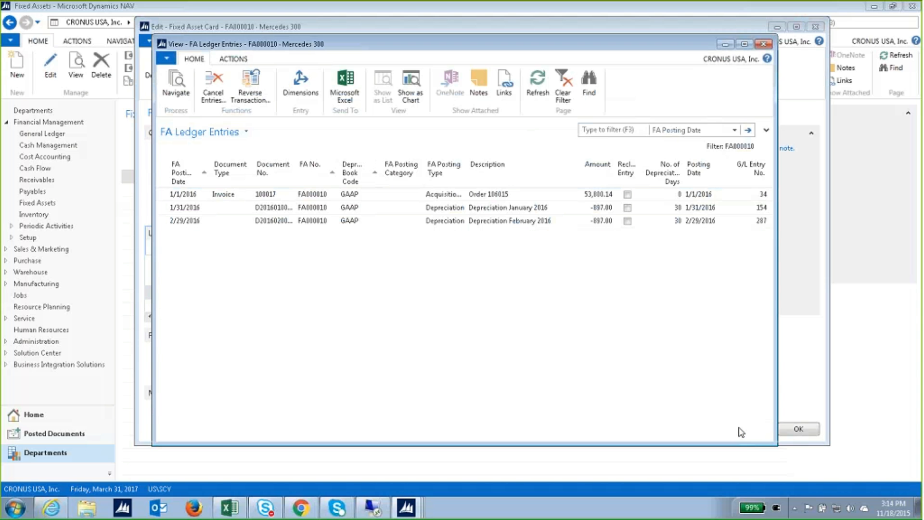
pyautogui.click(790, 427)
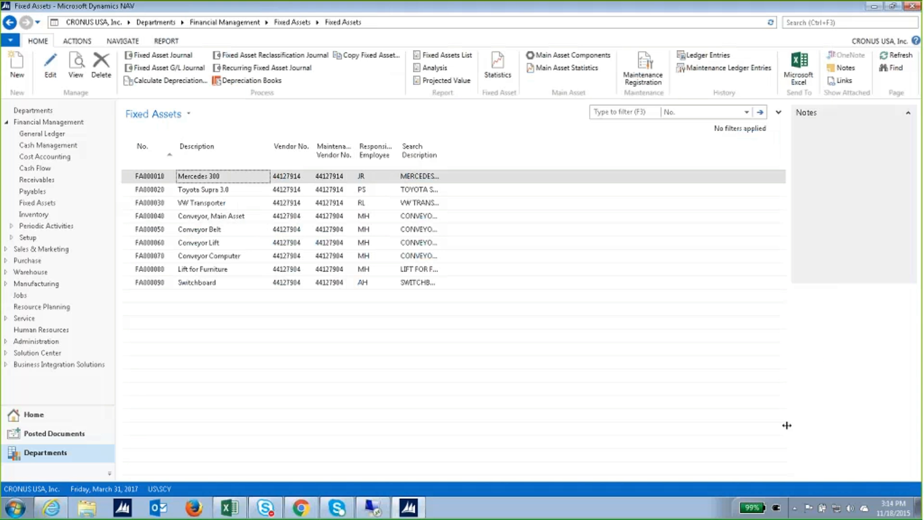
# Confirm the Purchase Invoices list holds only unposted invoice 1004, then return to the Fixed Assets page.
pyautogui.click(58, 192)
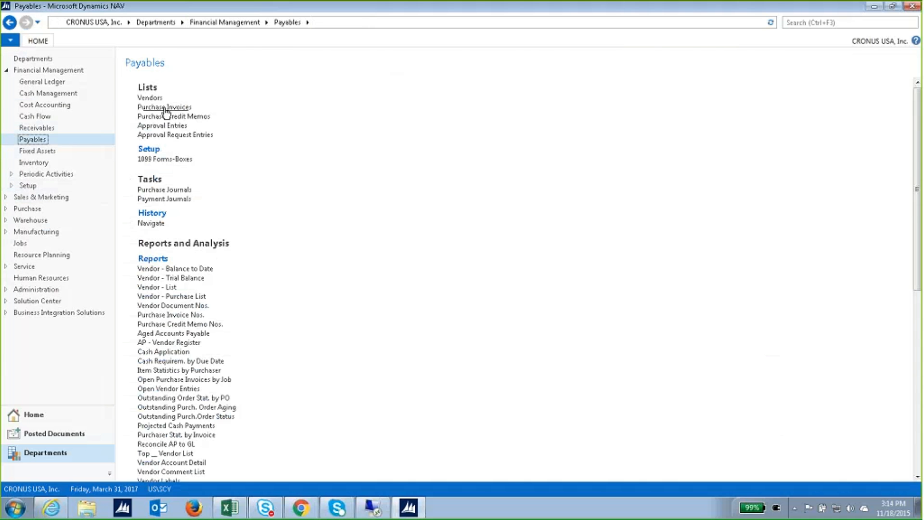
pyautogui.click(167, 109)
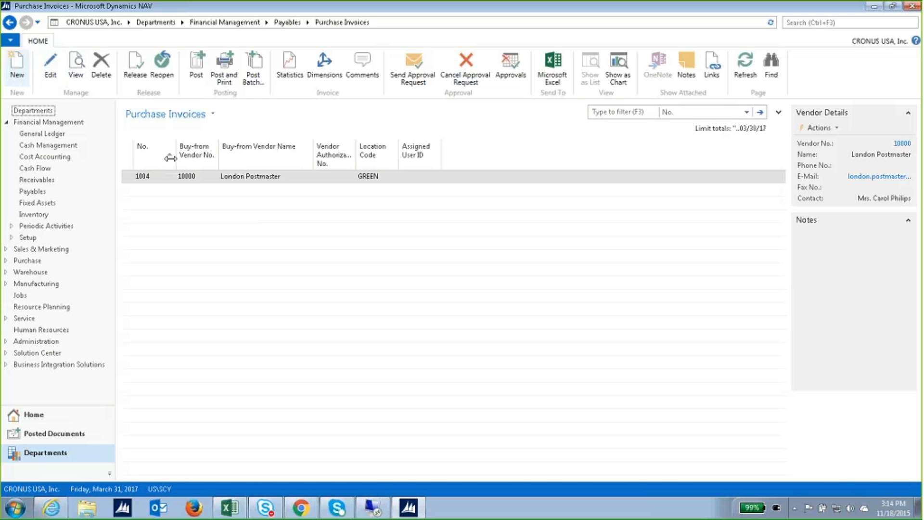
pyautogui.click(18, 69)
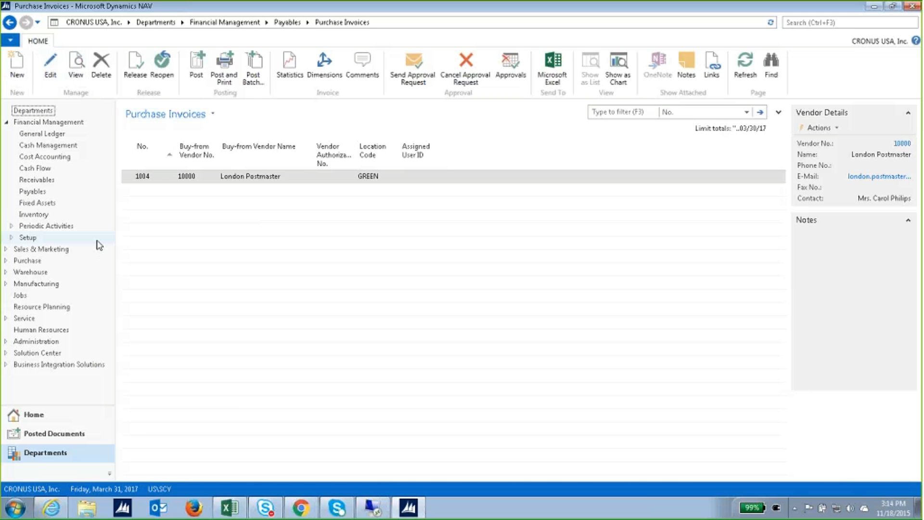
pyautogui.click(51, 202)
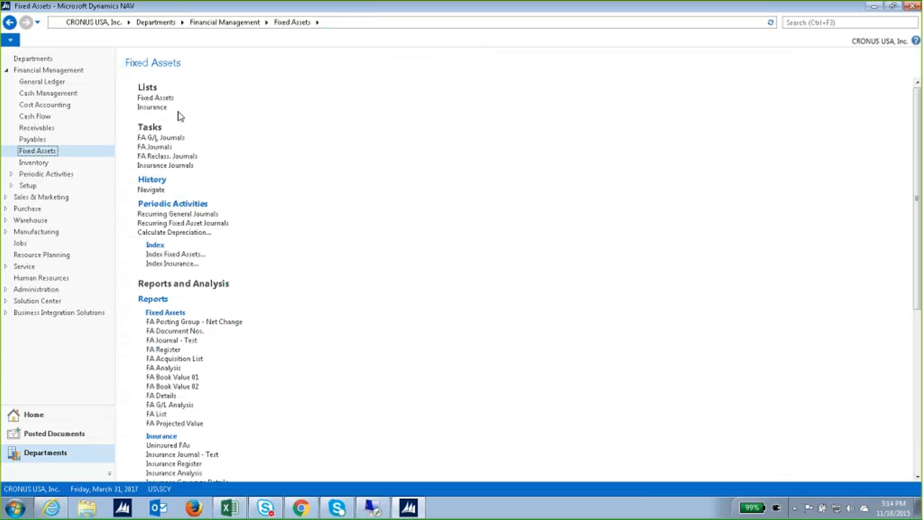
# Open the Mercedes 300 card, review its TAX book ledger entries, then close the entries and card.
pyautogui.click(155, 97)
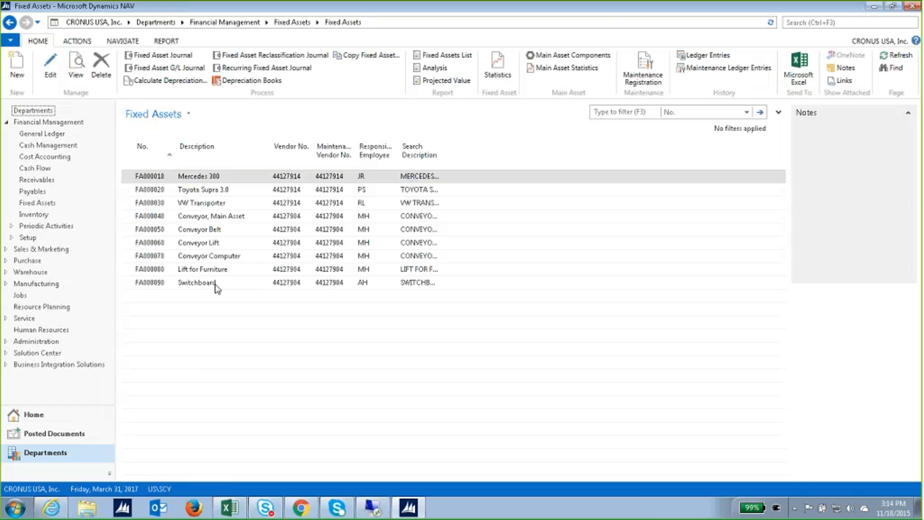
pyautogui.doubleClick(221, 177)
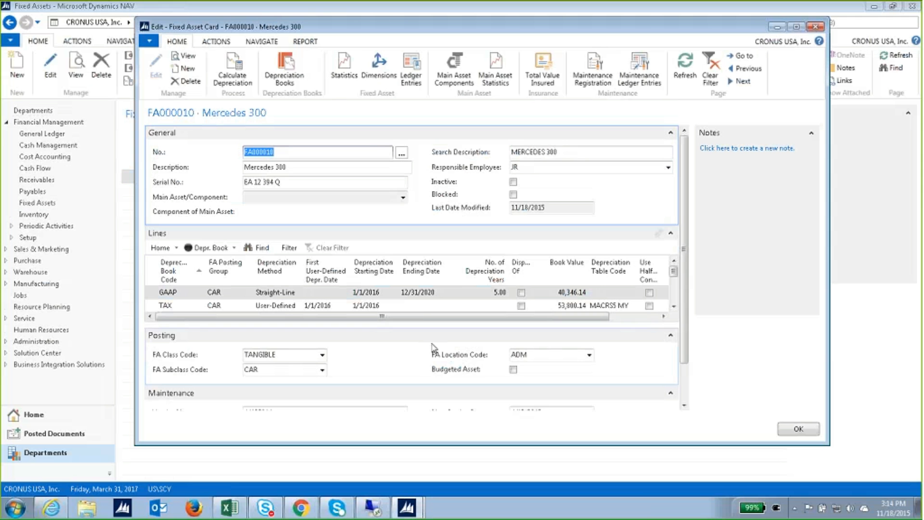
pyautogui.click(423, 305)
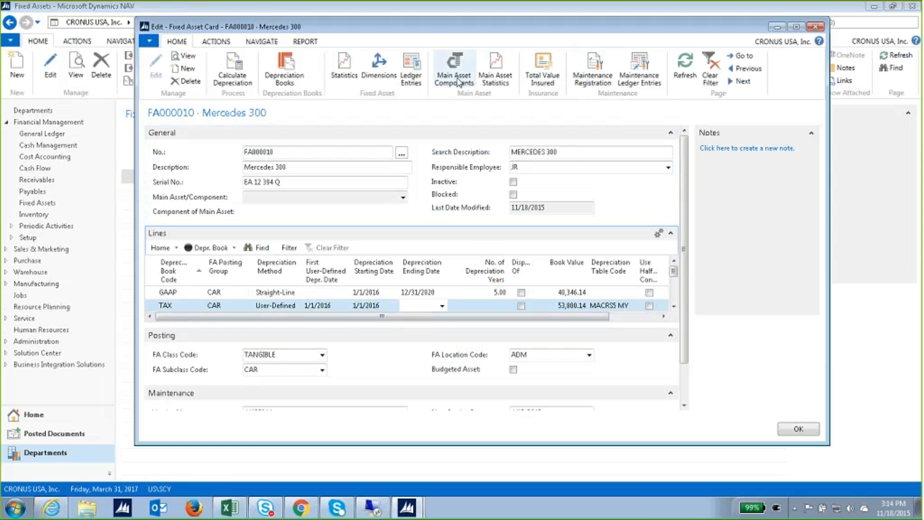
pyautogui.click(410, 73)
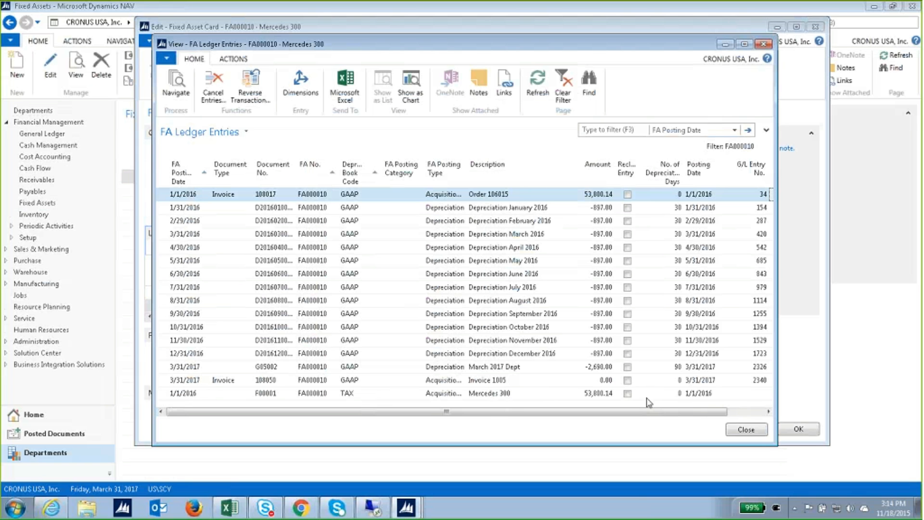
pyautogui.click(746, 429)
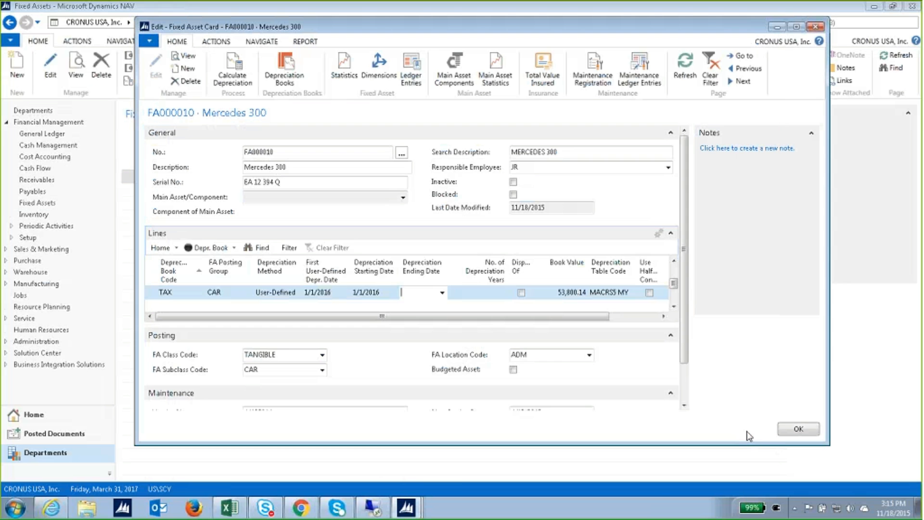
pyautogui.click(818, 30)
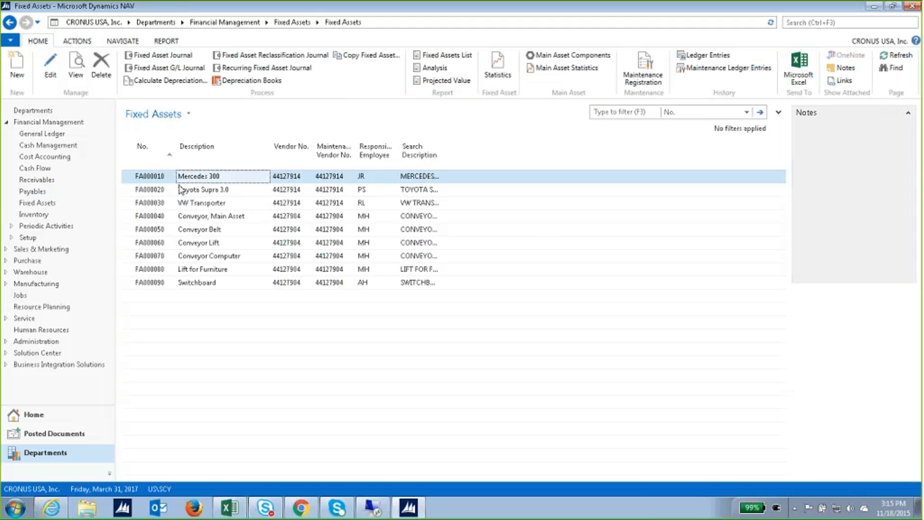
# Open the FA Projected Value report options from the Fixed Assets page.
pyautogui.click(82, 204)
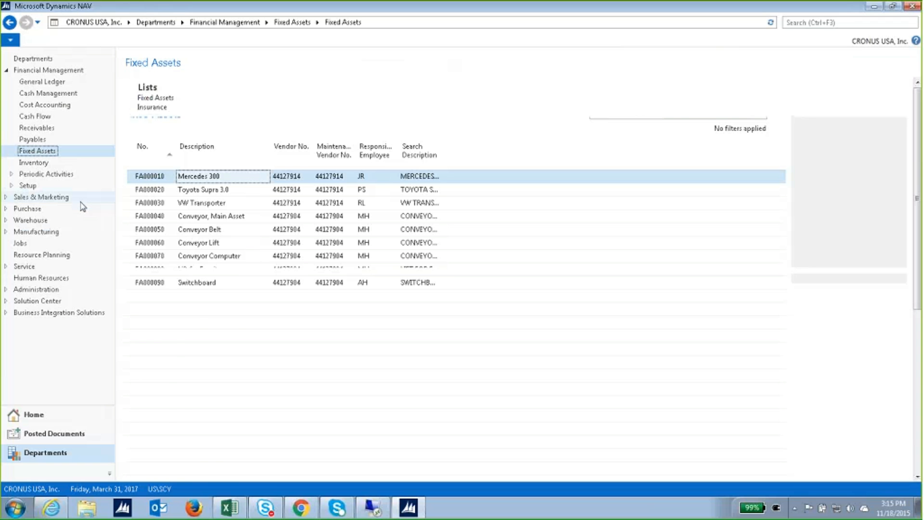
pyautogui.scroll(1, 312, 254)
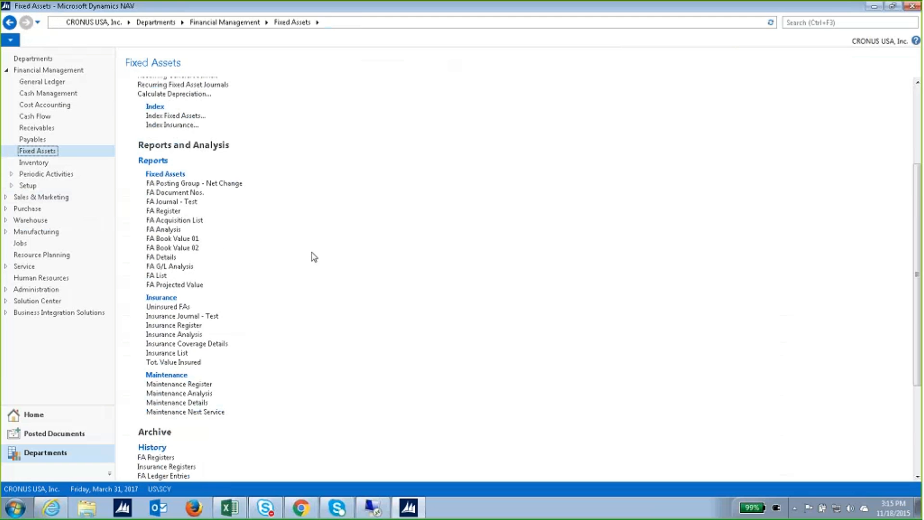
pyautogui.click(200, 287)
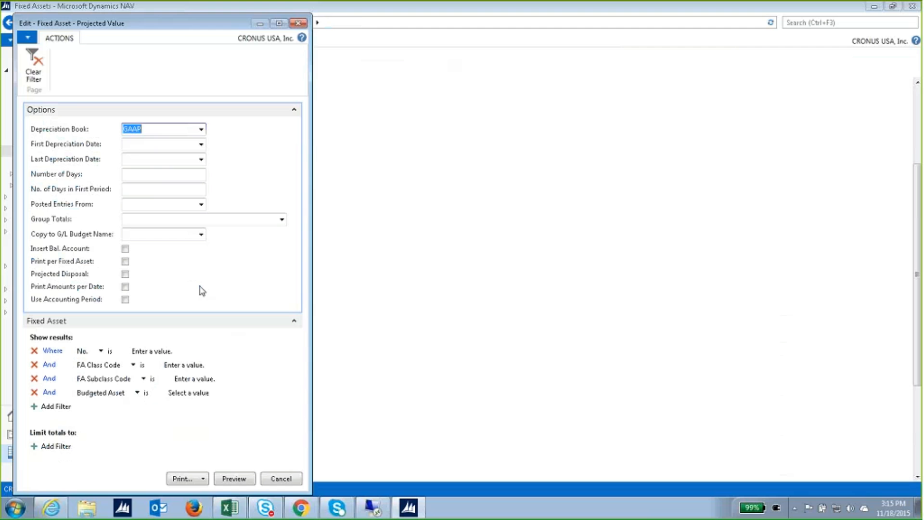
pyautogui.moveTo(229, 23); pyautogui.dragTo(341, 24)
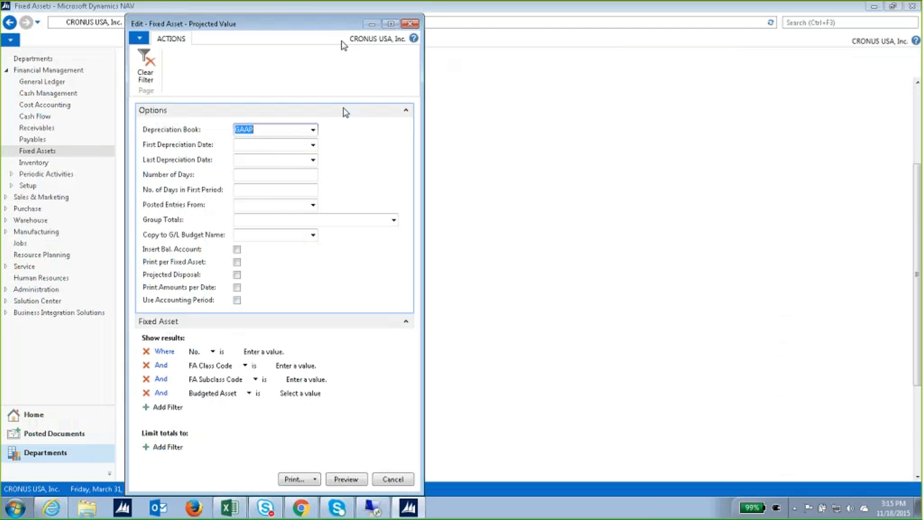
# Set the depreciation period from 4/1/17 to 12/31/2020.
pyautogui.click(314, 144)
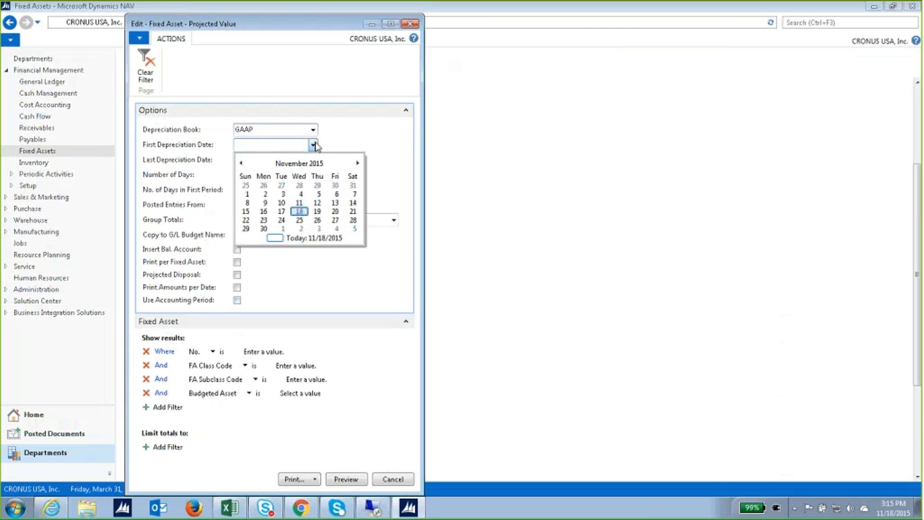
pyautogui.click(287, 145)
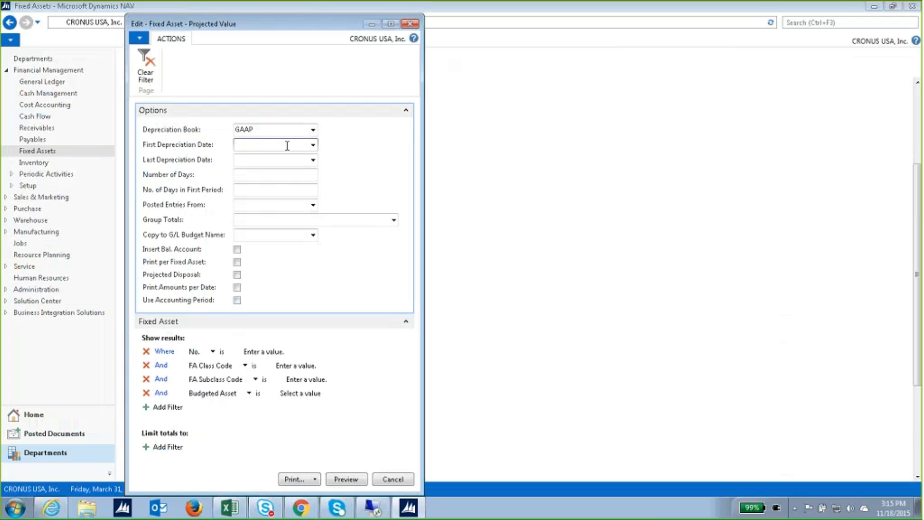
pyautogui.write('4/1/17')
pyautogui.press('Tab')
pyautogui.write('1231')
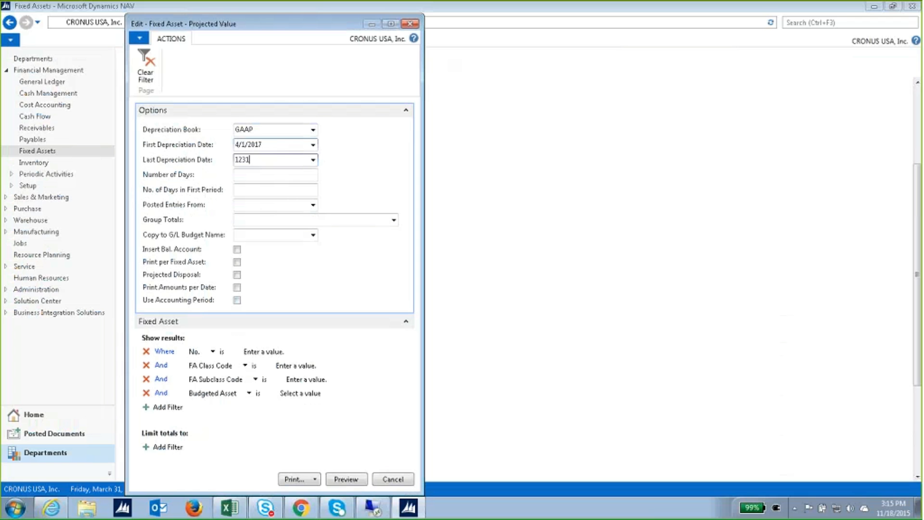
pyautogui.press('Tab')
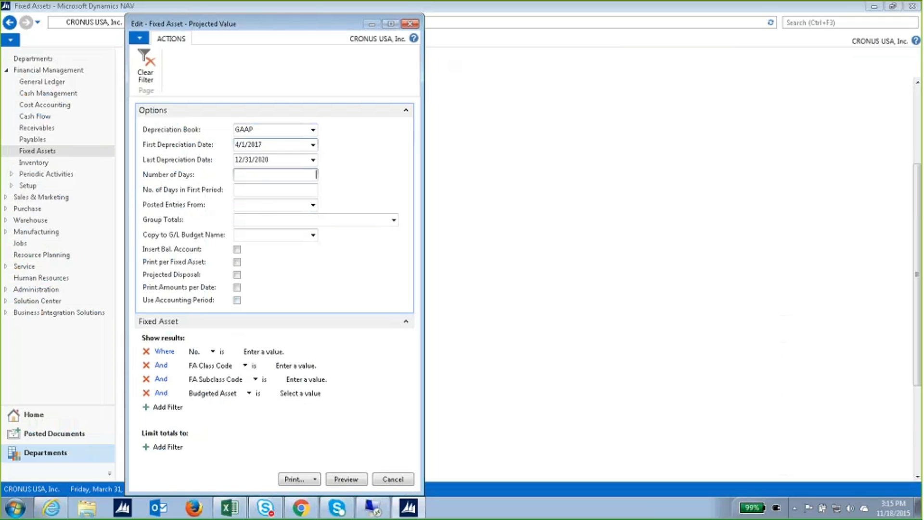
pyautogui.press('Tab')
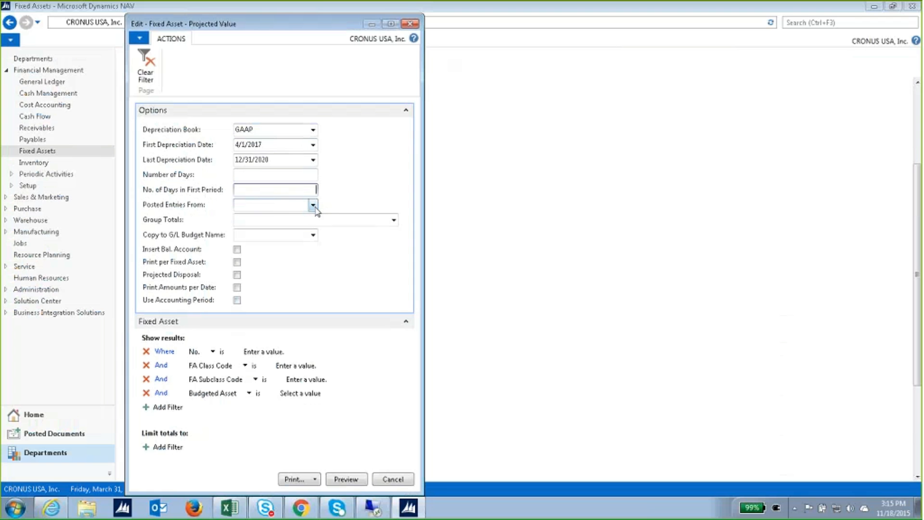
# Group totals by FA Class, enable Print per Fixed Asset and Print Amounts per Date, and preview.
pyautogui.click(394, 220)
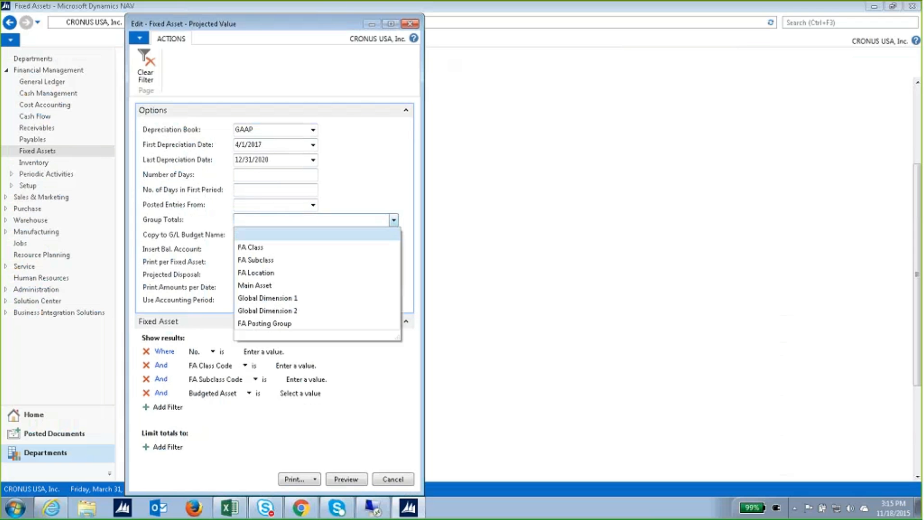
pyautogui.click(296, 249)
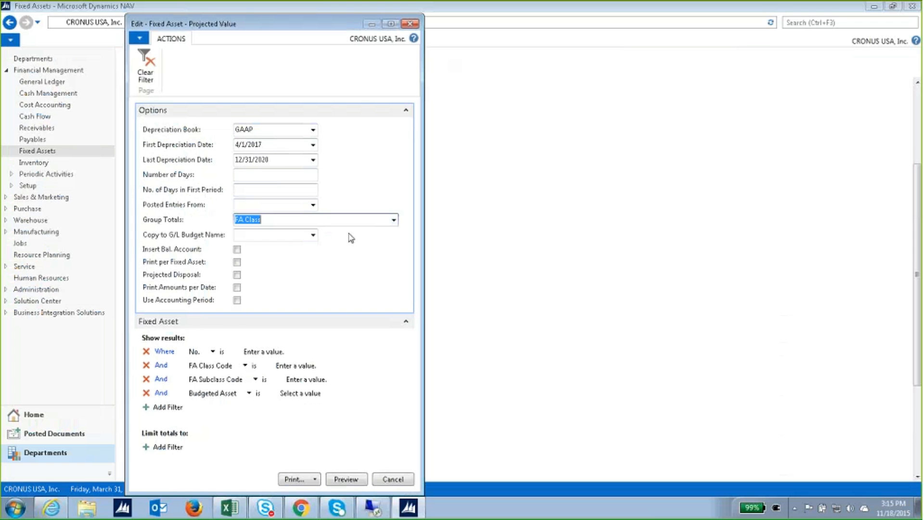
pyautogui.click(237, 262)
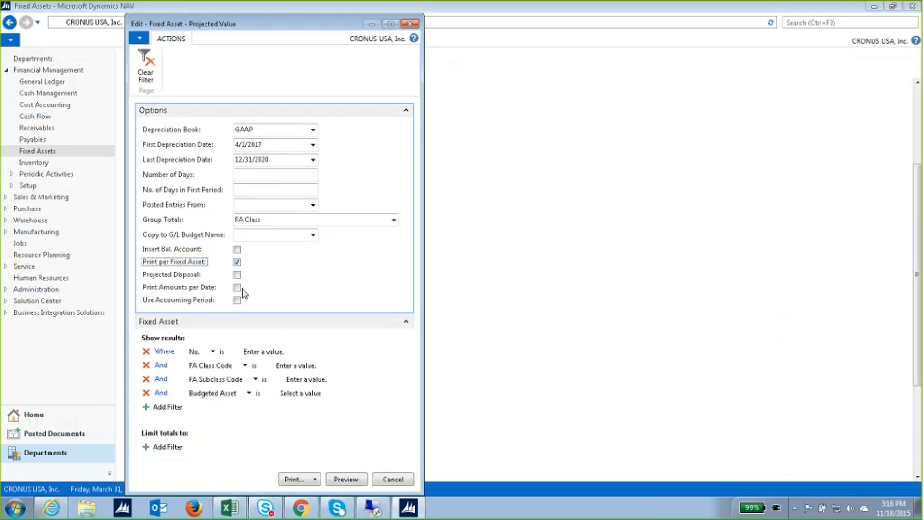
pyautogui.click(240, 287)
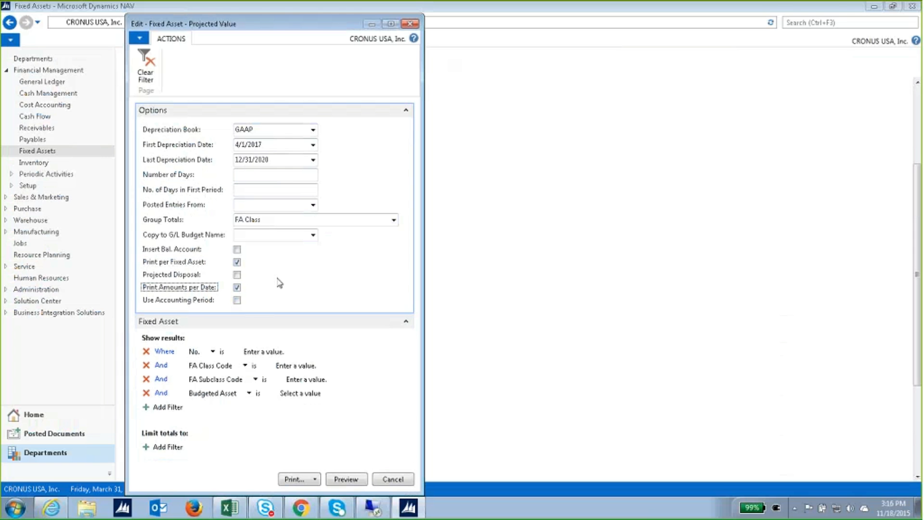
pyautogui.click(346, 479)
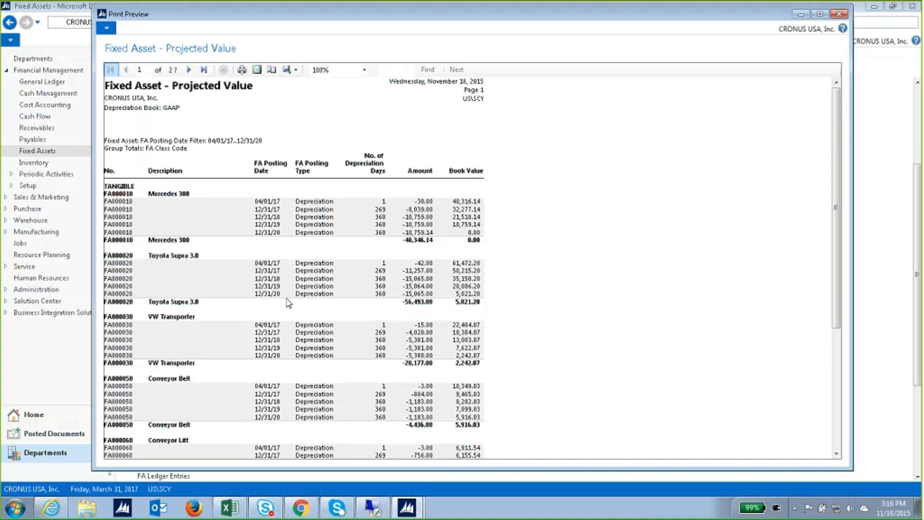
# Export the report preview to Excel as 'Fixed Asset - Projected Value.xlsx' on the desktop.
pyautogui.click(295, 69)
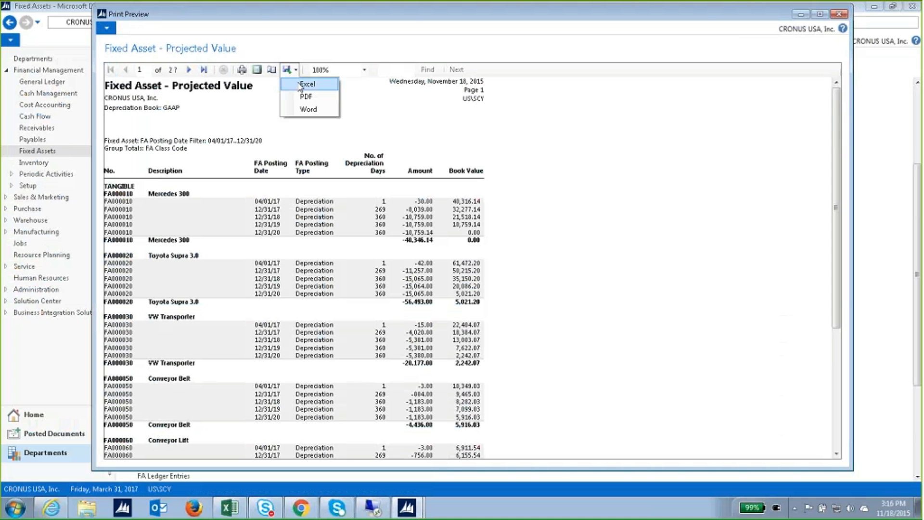
pyautogui.click(300, 85)
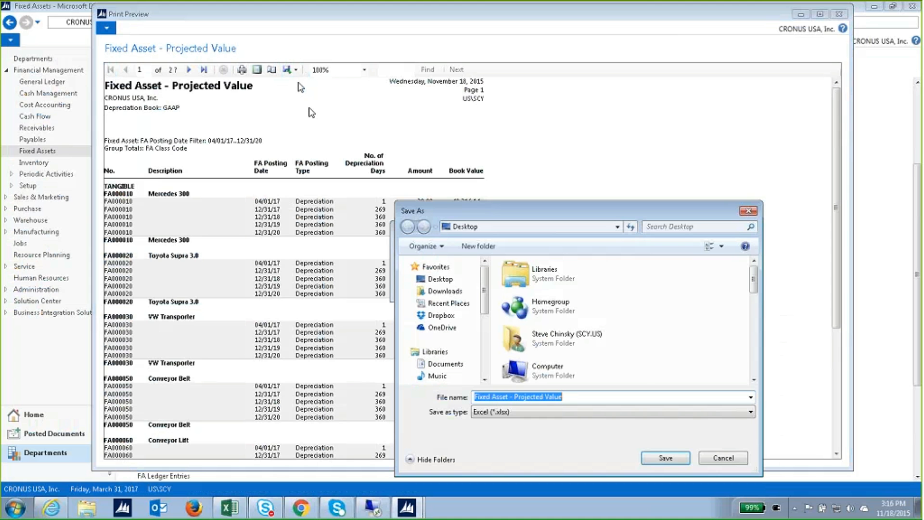
pyautogui.click(657, 458)
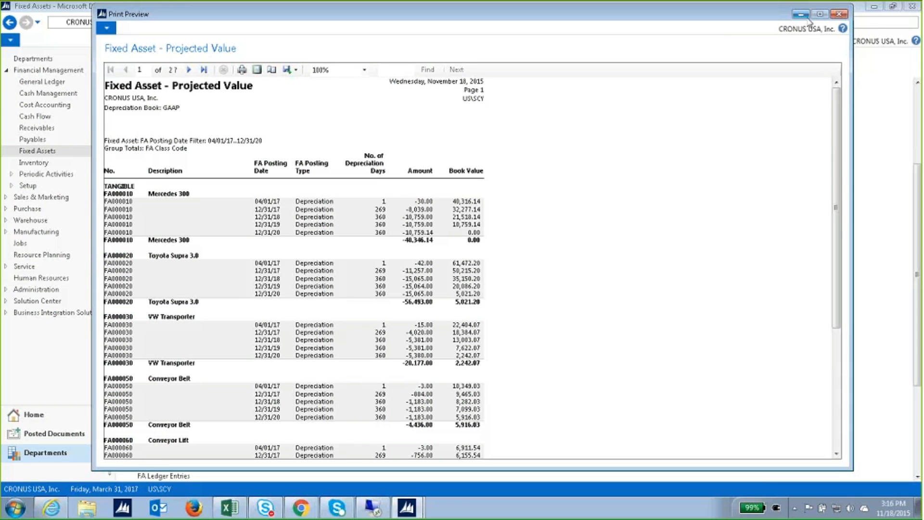
pyautogui.click(871, 9)
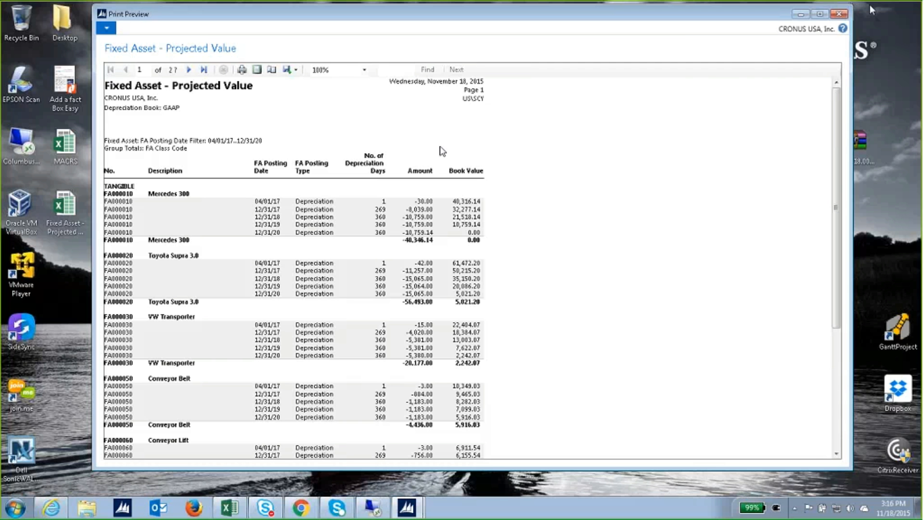
# Open the exported Projected Value workbook in Excel and scroll through it.
pyautogui.doubleClick(88, 215)
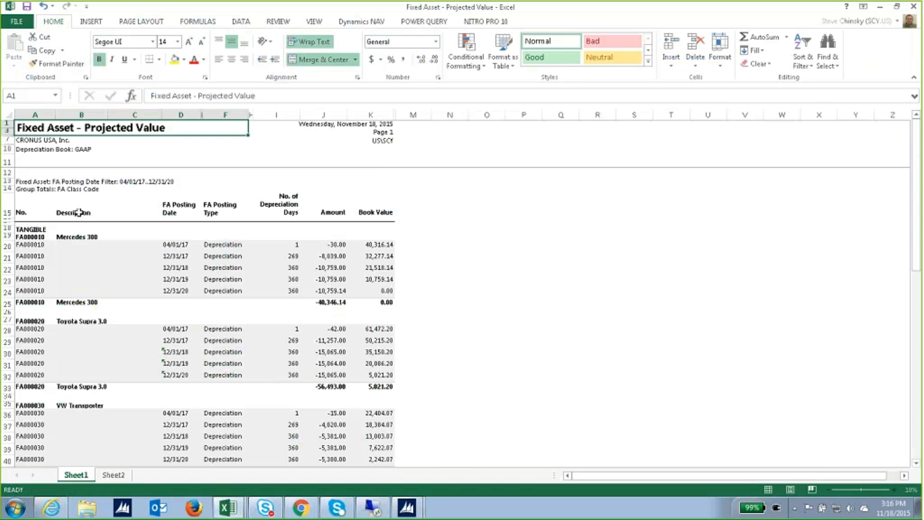
pyautogui.scroll(-15, 373, 306)
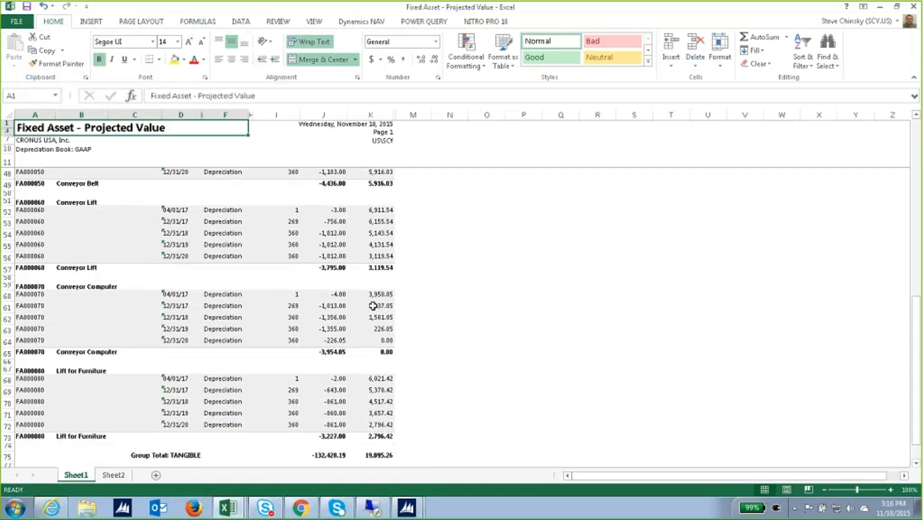
pyautogui.scroll(17, 373, 306)
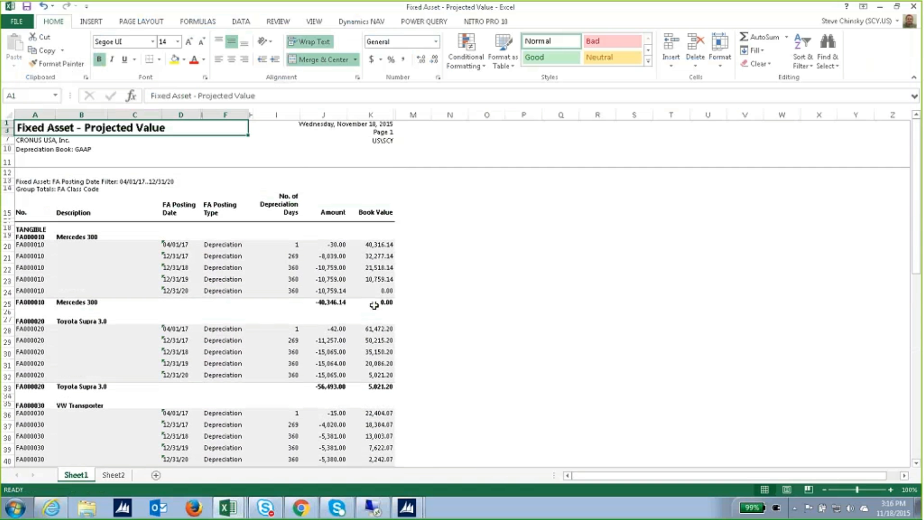
# Close the NAV report preview and return to the Fixed Assets page.
pyautogui.click(406, 510)
pyautogui.click(365, 482)
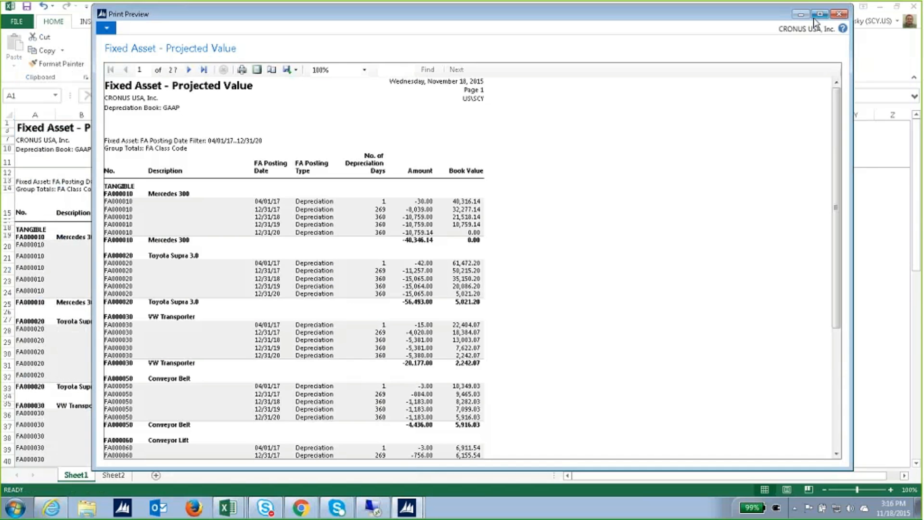
pyautogui.click(838, 14)
pyautogui.click(408, 507)
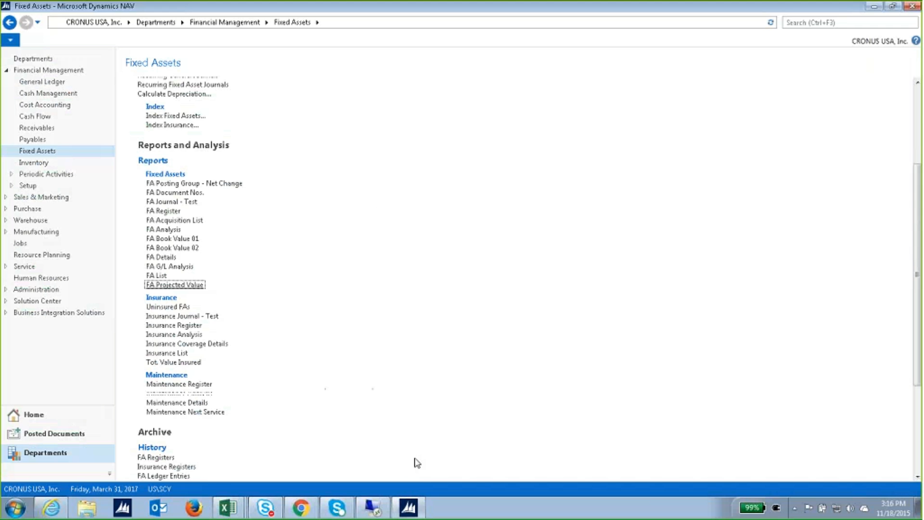
# Show the Fixed Assets list of nine assets, FA000010 Mercedes 300 through FA000090 Switchboard.
pyautogui.scroll(5, 366, 319)
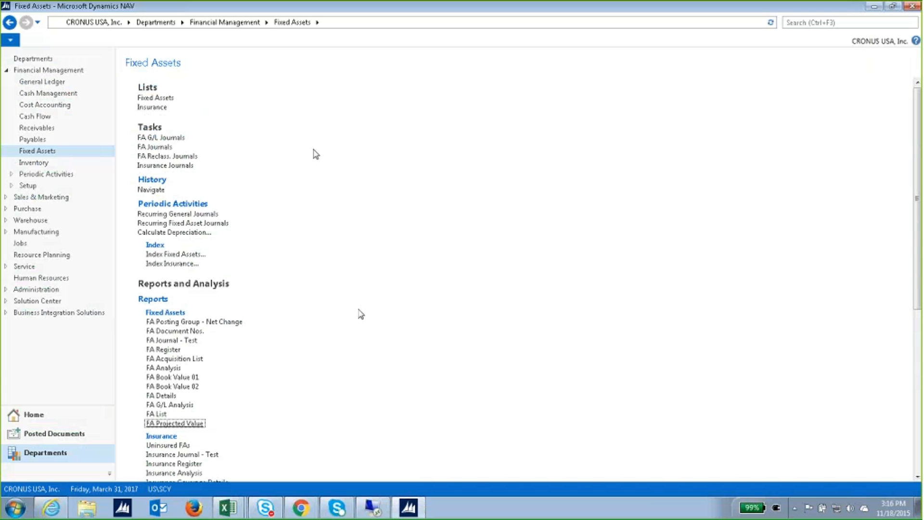
pyautogui.click(171, 99)
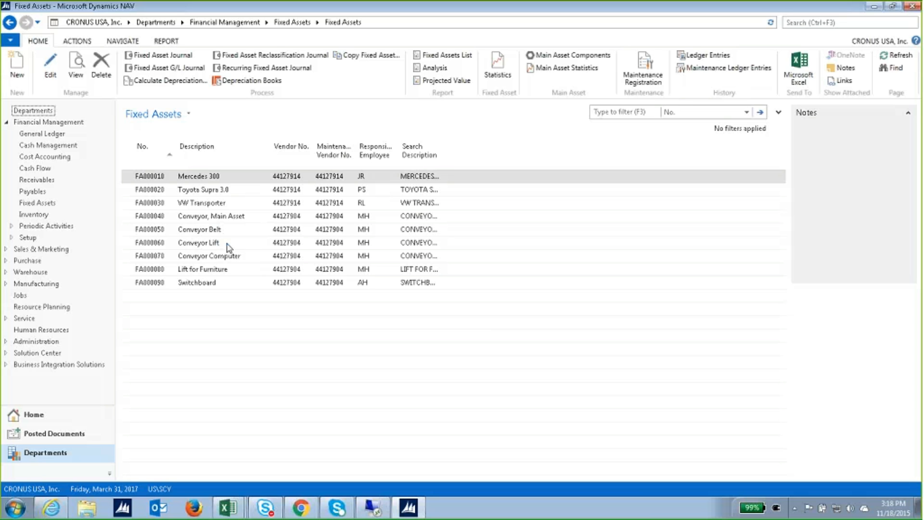
# Review the Mercedes 300 card's GAAP and TAX ledger entries, close them, and show the contact slide.
pyautogui.doubleClick(231, 181)
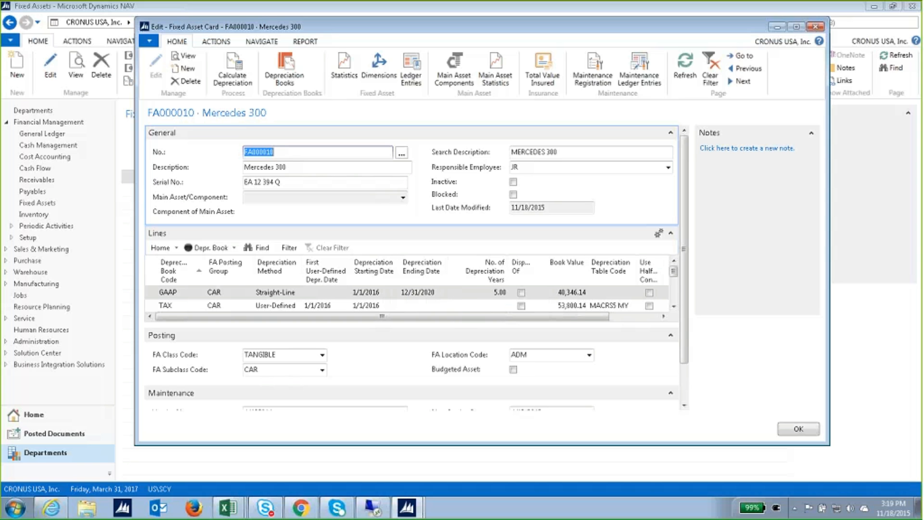
pyautogui.click(411, 80)
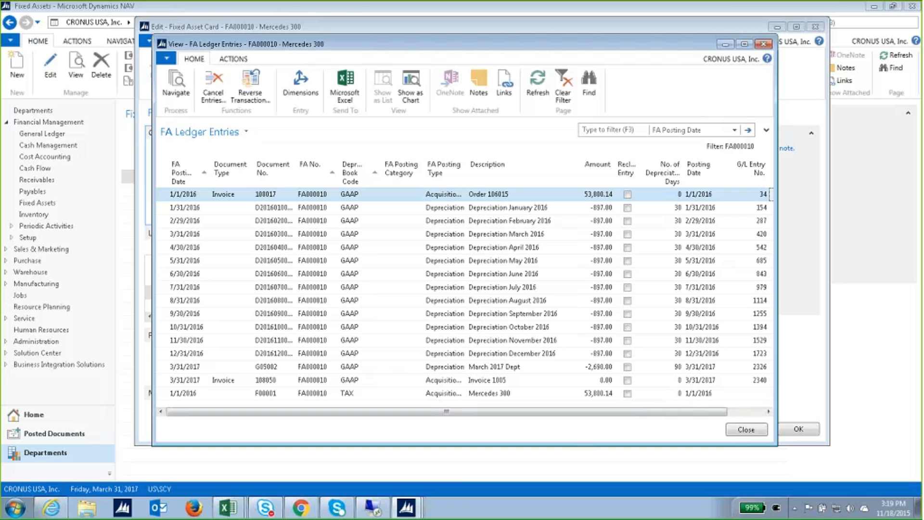
pyautogui.click(763, 44)
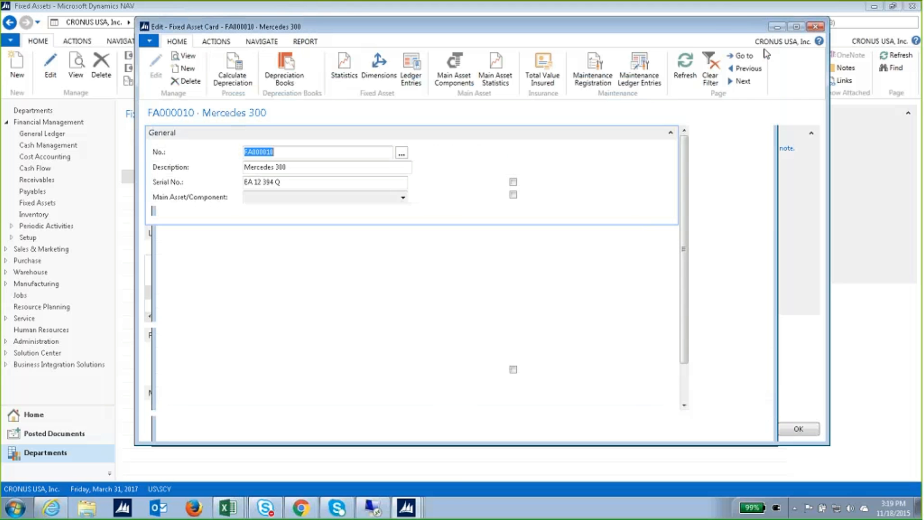
pyautogui.click(814, 27)
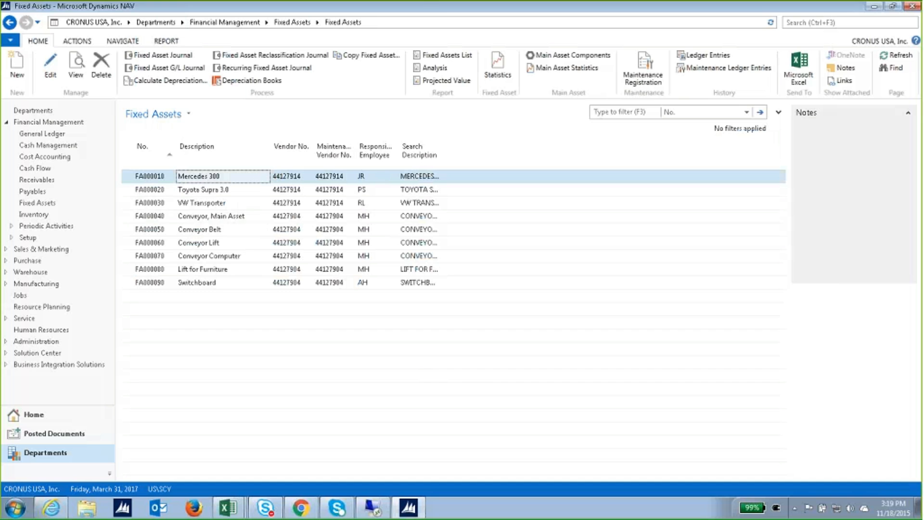
pyautogui.click(336, 18)
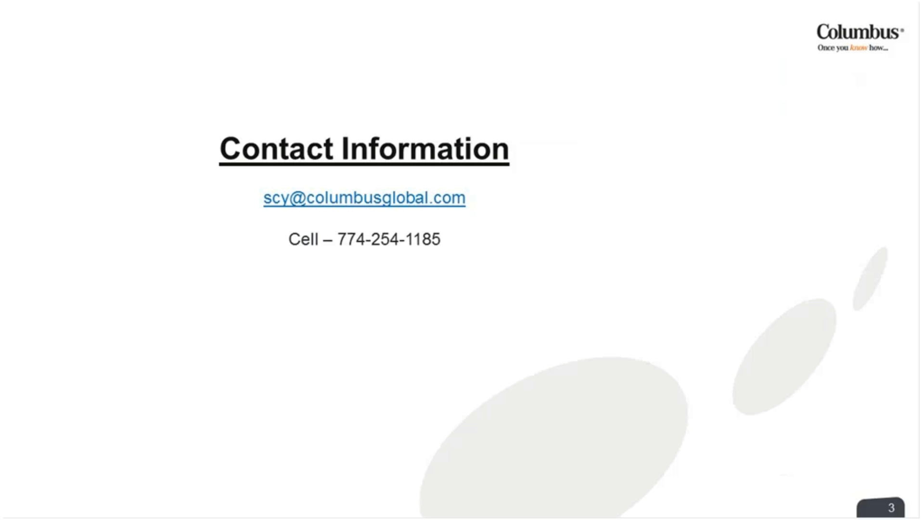